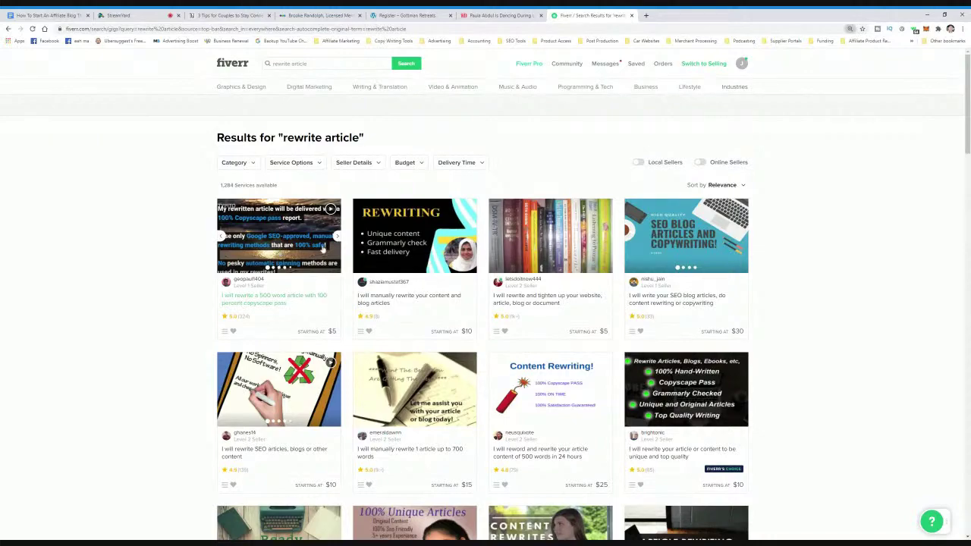
- Open the first gig, 'I will rewrite a 500 word article with 100 percent copyscape pass' ($5 Basic)
{"action": "scroll", "coordinate": [326, 352], "scroll_direction": "down", "scroll_amount": 1}
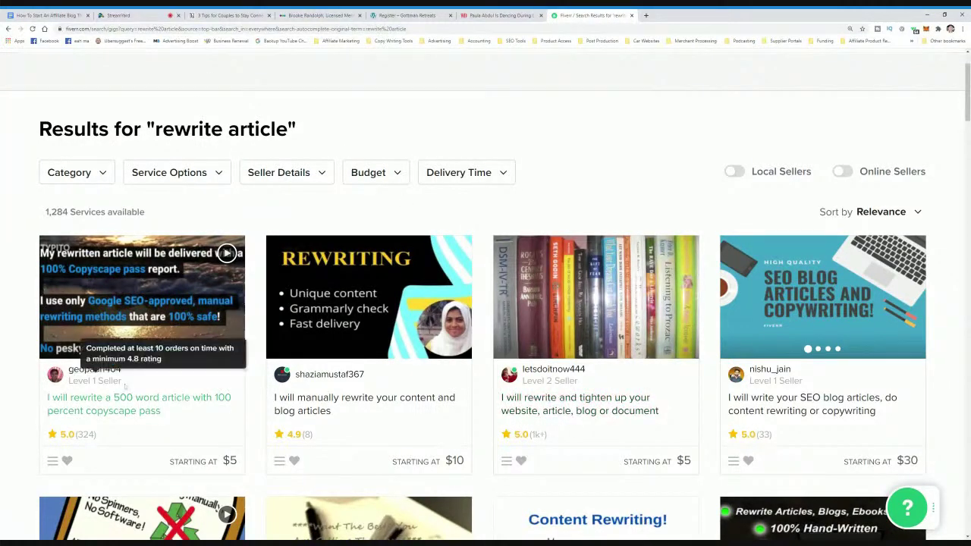
{"action": "left_click", "coordinate": [156, 410]}
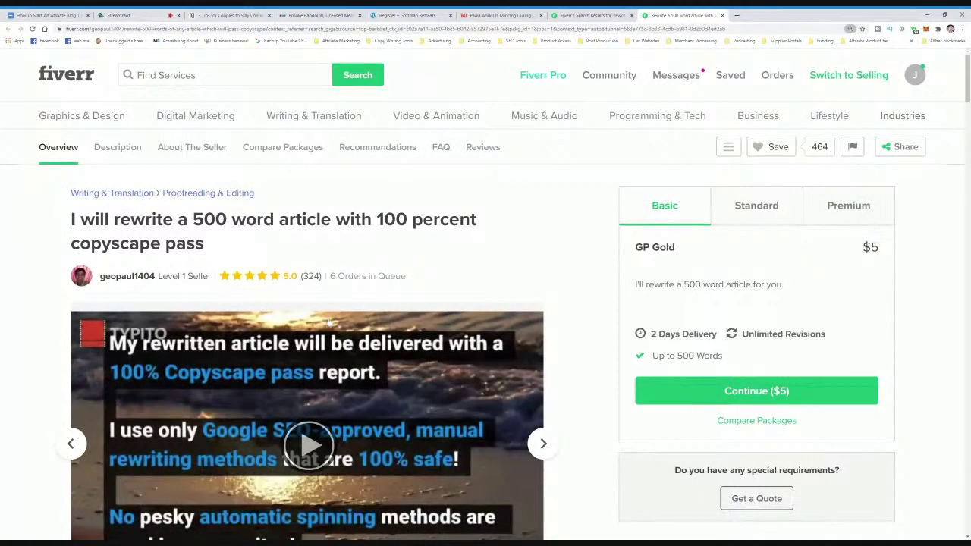
{"action": "scroll", "coordinate": [375, 340], "scroll_direction": "down", "scroll_amount": 3}
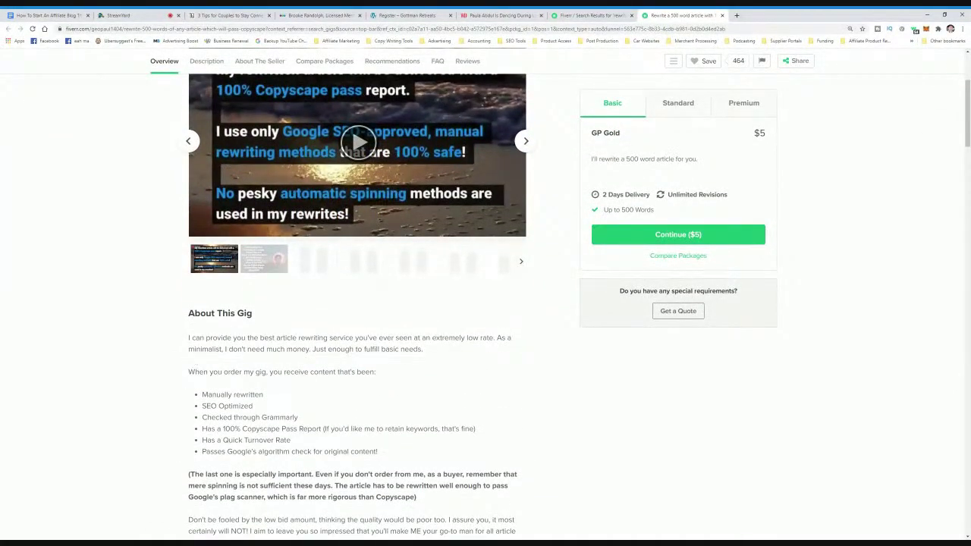
{"action": "scroll", "coordinate": [356, 303], "scroll_direction": "down", "scroll_amount": 2}
{"action": "scroll", "coordinate": [356, 303], "scroll_direction": "up", "scroll_amount": 3}
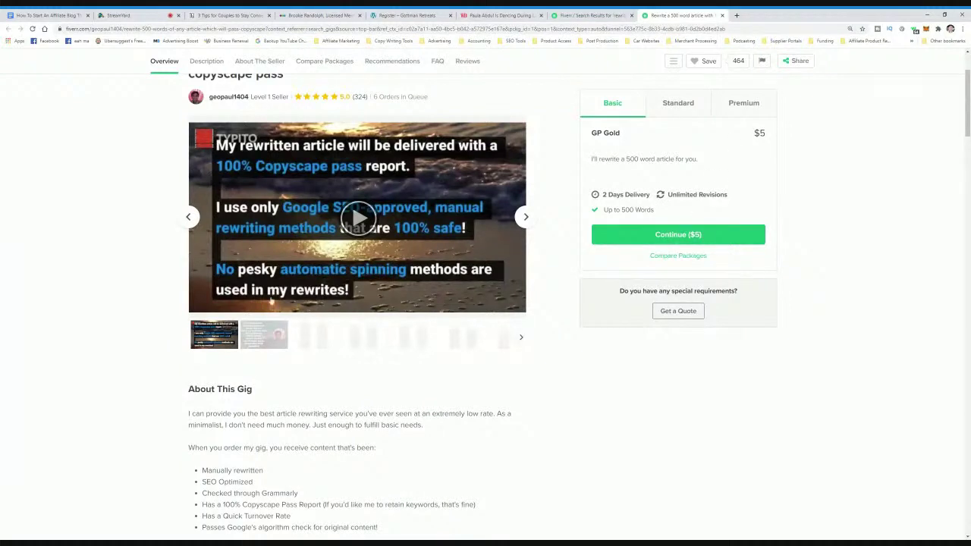
{"action": "left_click", "coordinate": [259, 339]}
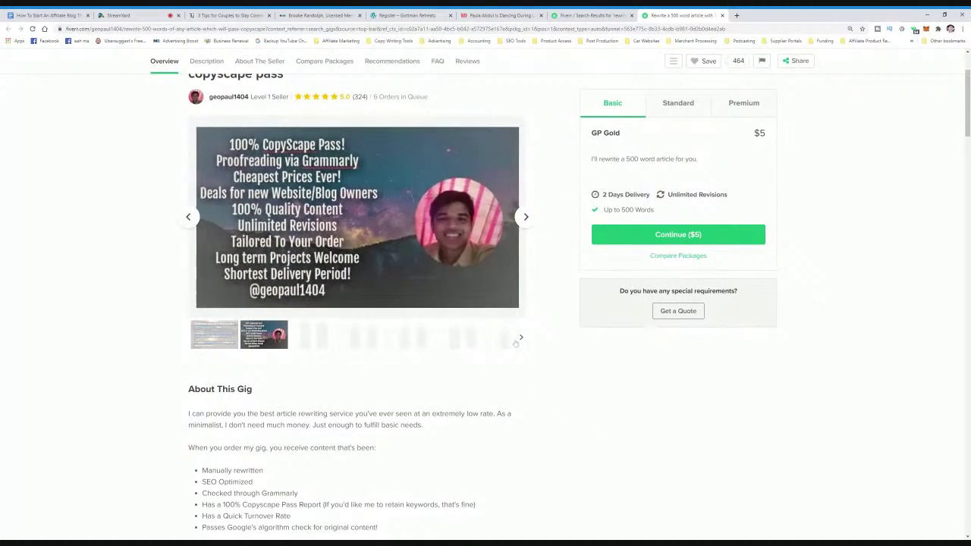
{"action": "scroll", "coordinate": [551, 415], "scroll_direction": "down", "scroll_amount": 1}
{"action": "scroll", "coordinate": [552, 414], "scroll_direction": "down", "scroll_amount": 3}
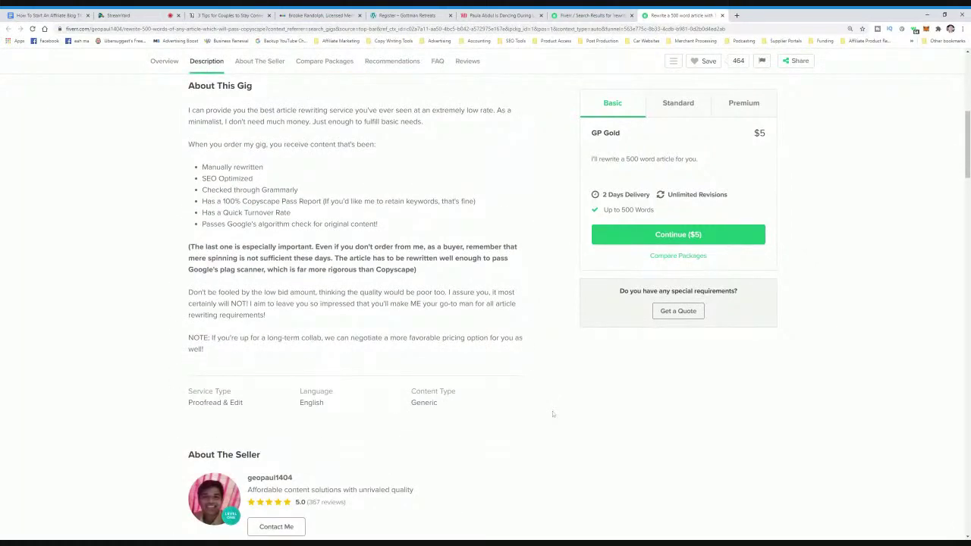
{"action": "scroll", "coordinate": [553, 414], "scroll_direction": "up", "scroll_amount": 3}
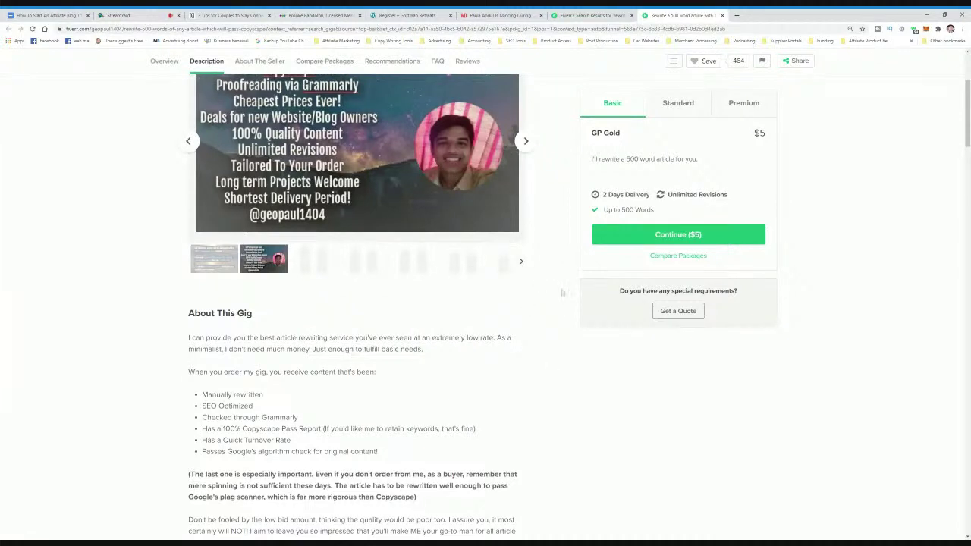
{"action": "scroll", "coordinate": [660, 334], "scroll_direction": "up", "scroll_amount": 1}
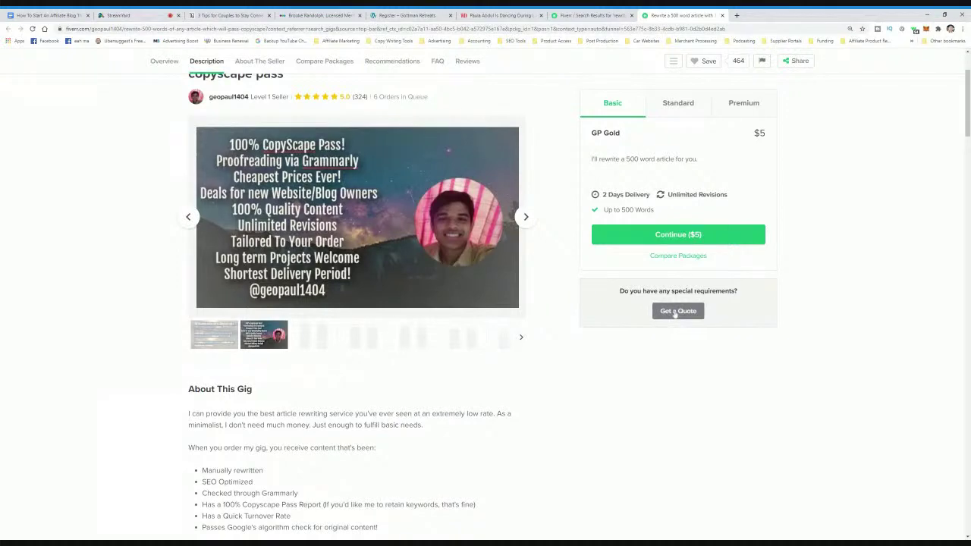
{"action": "scroll", "coordinate": [220, 99], "scroll_direction": "down", "scroll_amount": 8}
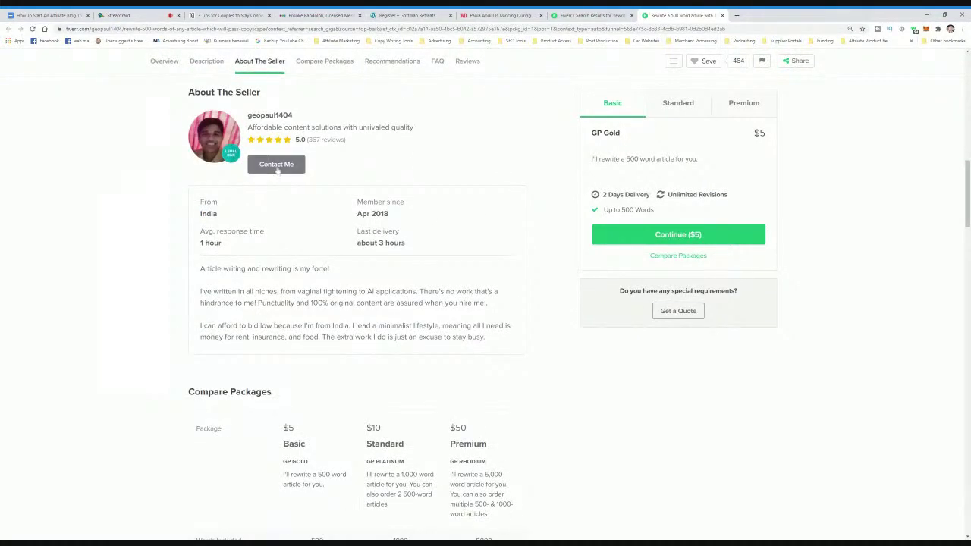
{"action": "left_click", "coordinate": [277, 167]}
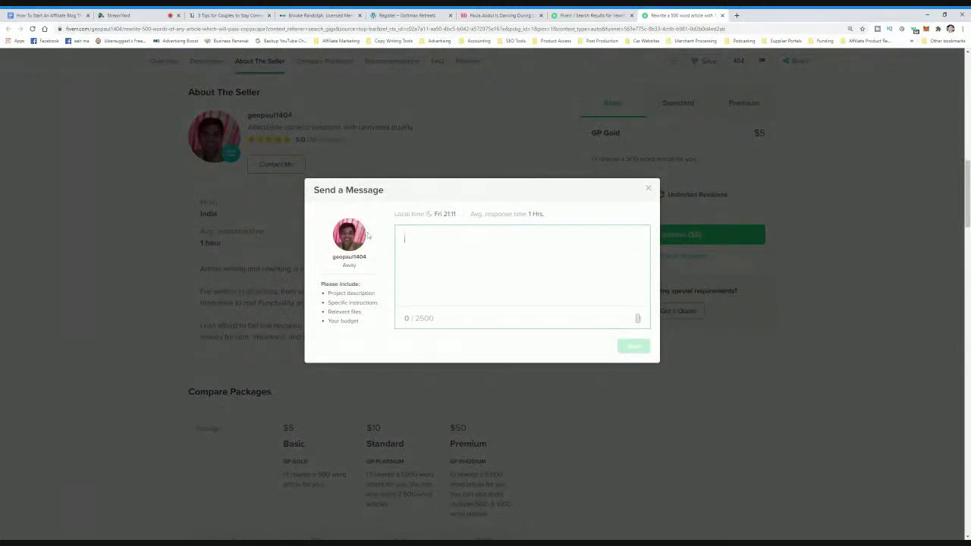
{"action": "type", "text": "Hey"}
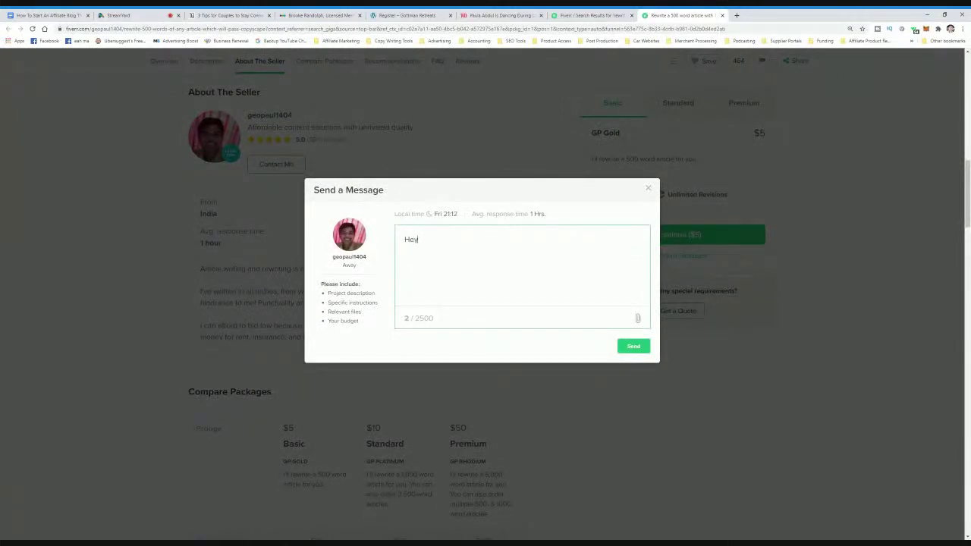
{"action": "type", "text": " can you send me an example of your writing quality"}
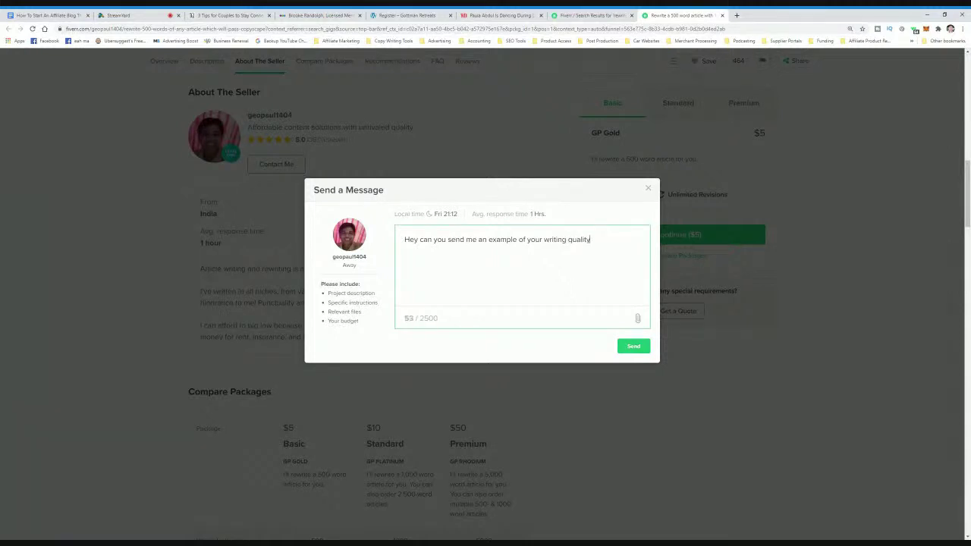
{"action": "type", "text": "?"}
{"action": "left_click", "coordinate": [647, 188]}
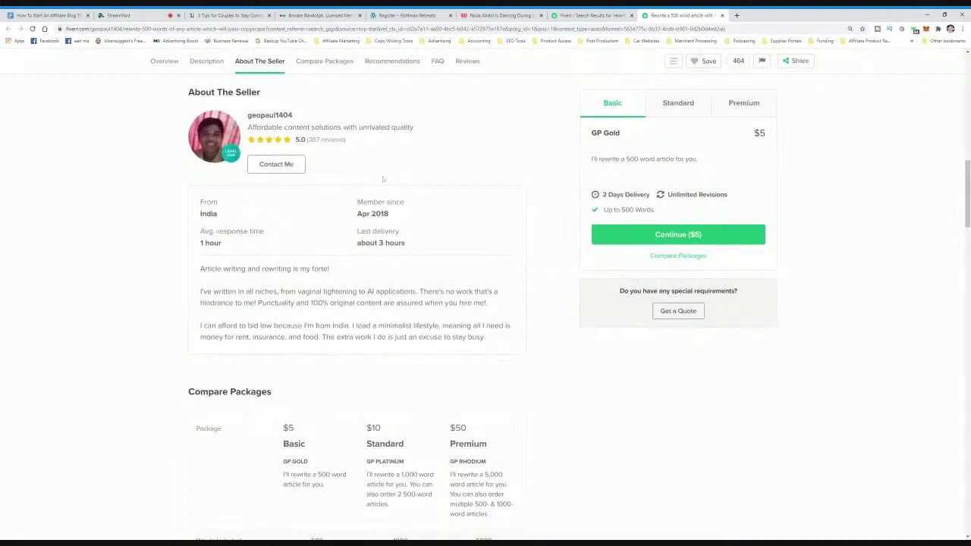
- Look over the Fiverr rewrite-article results again, then bring up the Gottman Retreats registration form
{"action": "left_click", "coordinate": [592, 15]}
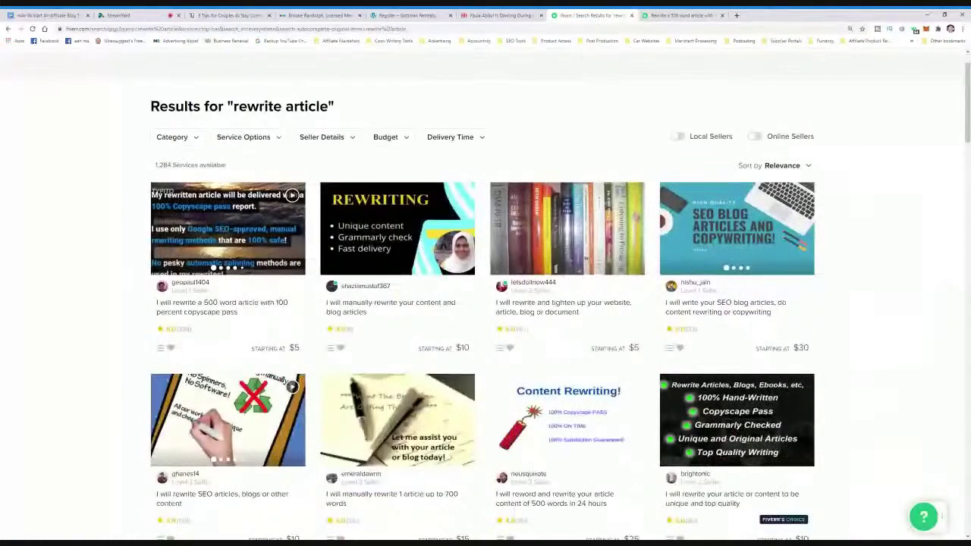
{"action": "scroll", "coordinate": [576, 303], "scroll_direction": "down", "scroll_amount": 1}
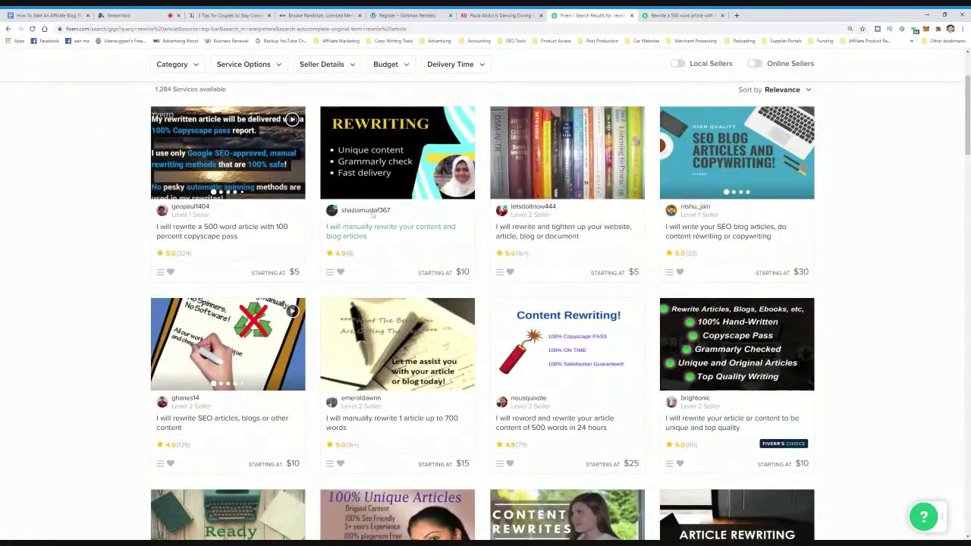
{"action": "scroll", "coordinate": [589, 281], "scroll_direction": "up", "scroll_amount": 1}
{"action": "scroll", "coordinate": [588, 282], "scroll_direction": "up", "scroll_amount": 1}
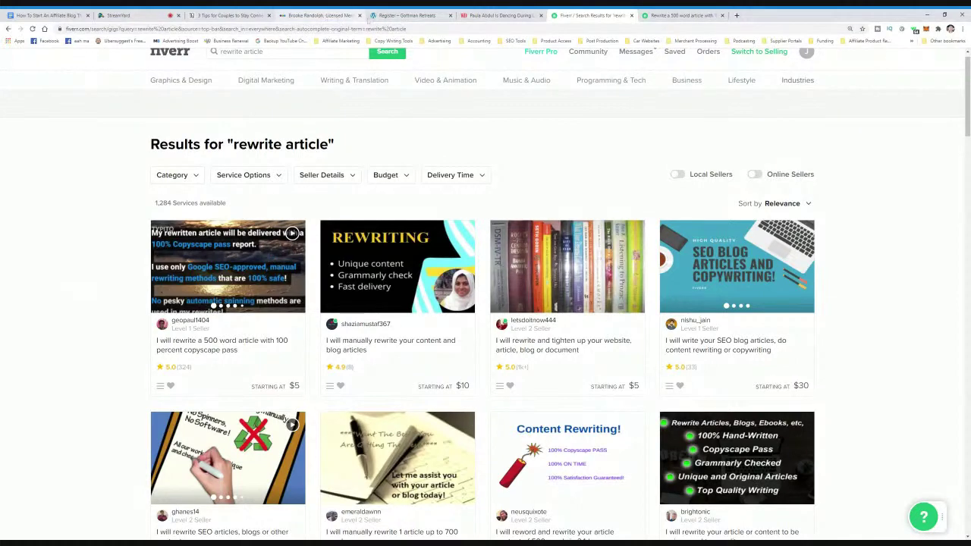
{"action": "left_click", "coordinate": [398, 15]}
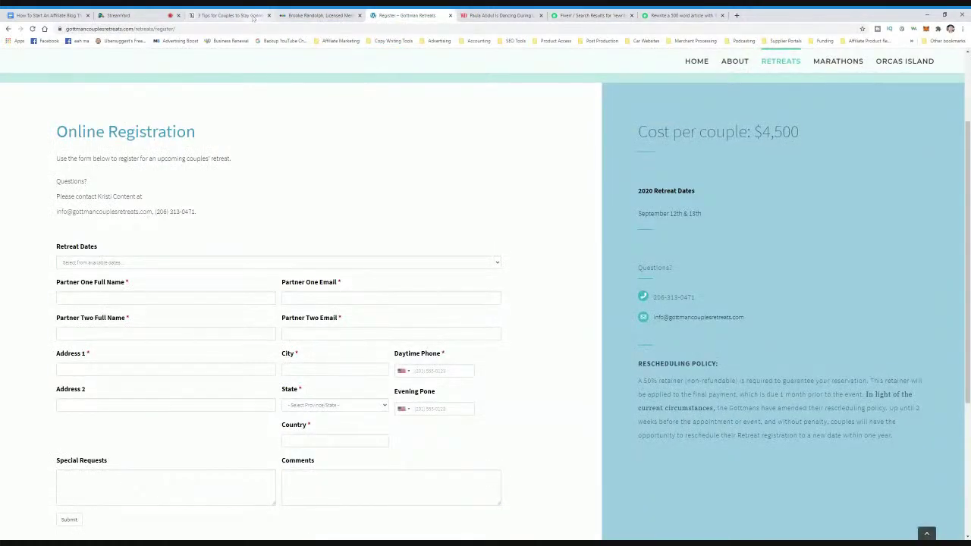
- Look over the 3 Tips for Couples article again, then start a fresh browser tab
{"action": "left_click", "coordinate": [255, 17]}
{"action": "scroll", "coordinate": [486, 304], "scroll_direction": "down", "scroll_amount": 7}
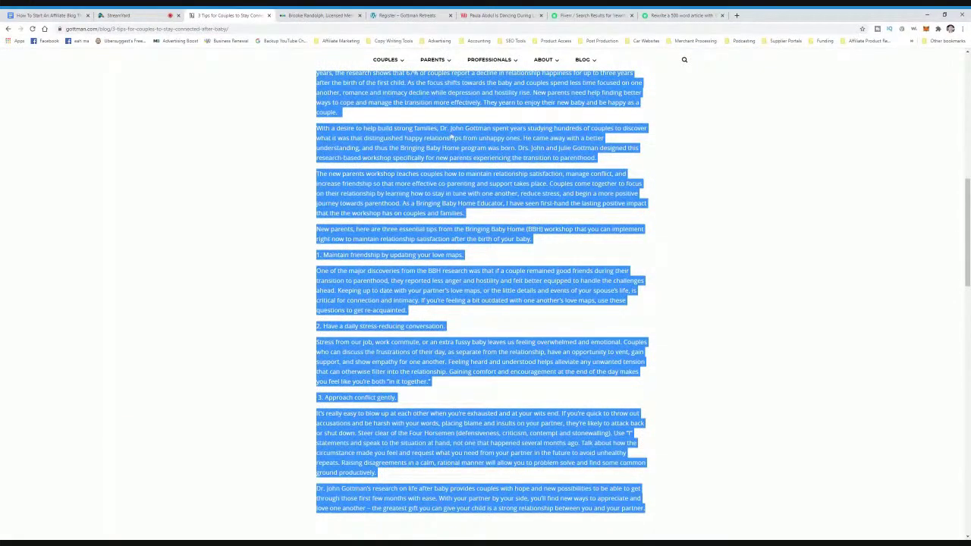
{"action": "scroll", "coordinate": [486, 303], "scroll_direction": "up", "scroll_amount": 1}
{"action": "scroll", "coordinate": [618, 161], "scroll_direction": "up", "scroll_amount": 3}
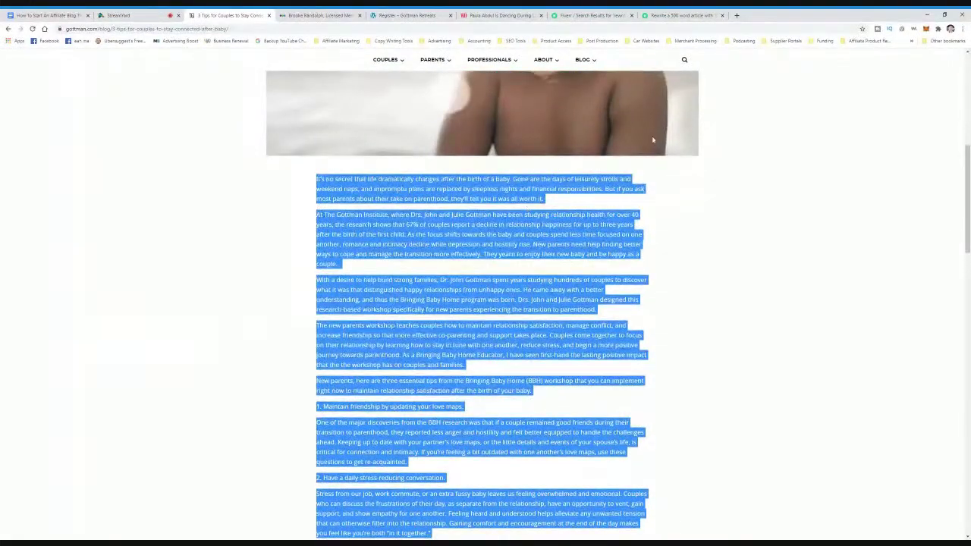
{"action": "left_click", "coordinate": [736, 15]}
- Find Google Docs through a 'google docs' search and create a blank document
{"action": "type", "text": "google docs"}
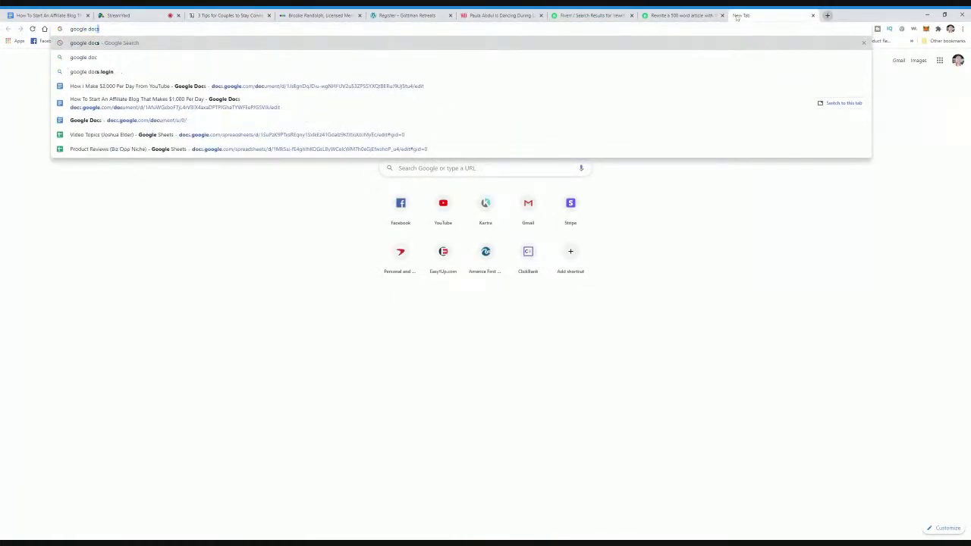
{"action": "key", "text": "Return"}
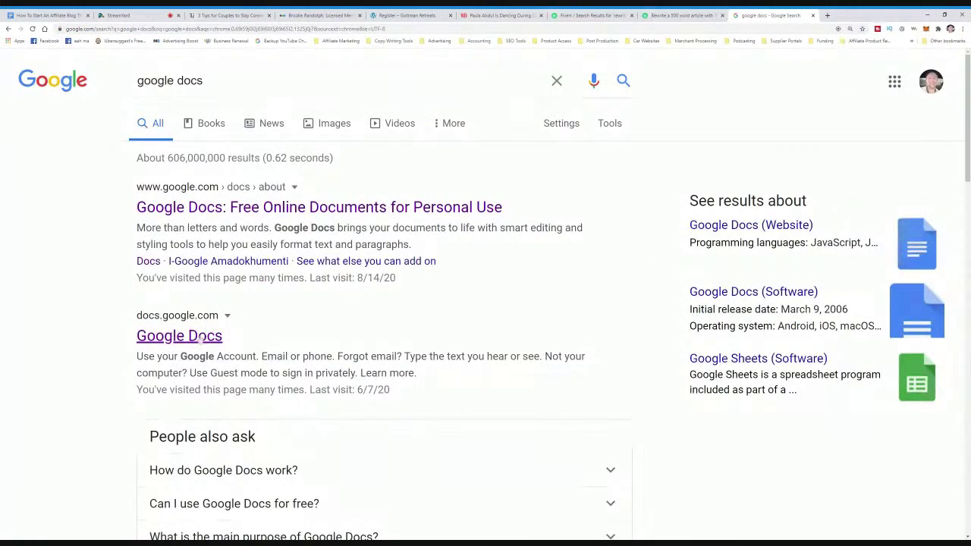
{"action": "left_click", "coordinate": [199, 338]}
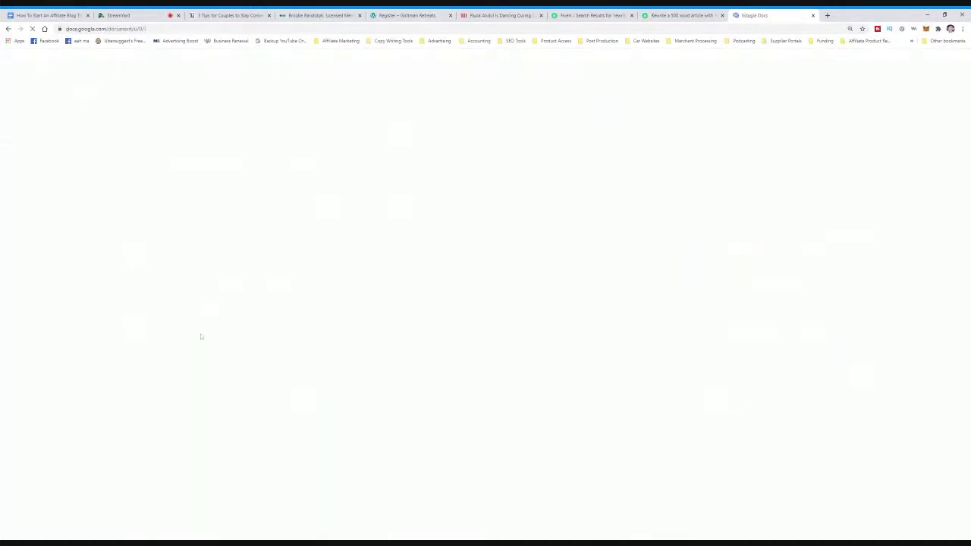
{"action": "left_click", "coordinate": [202, 237]}
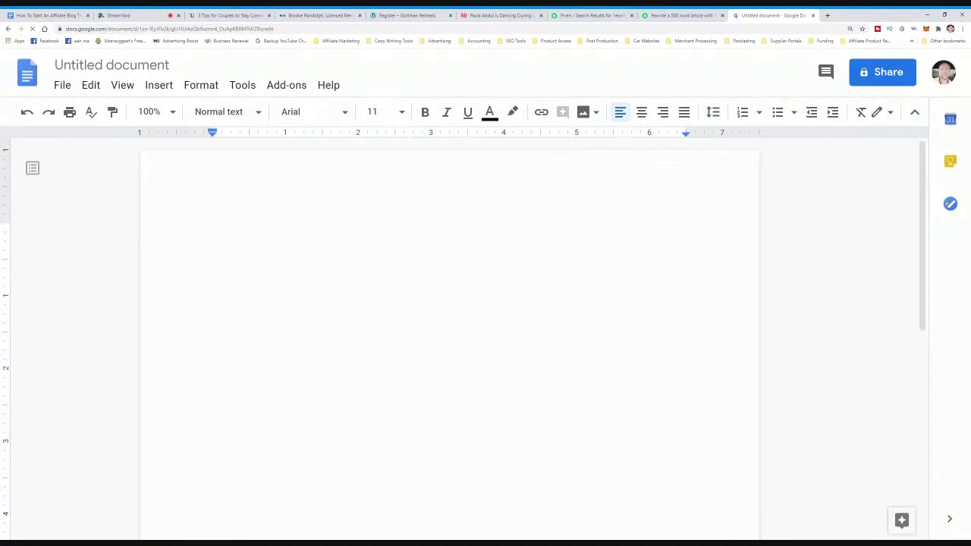
- Paste the copied Gottman article text into the new untitled document
{"action": "left_click", "coordinate": [228, 16]}
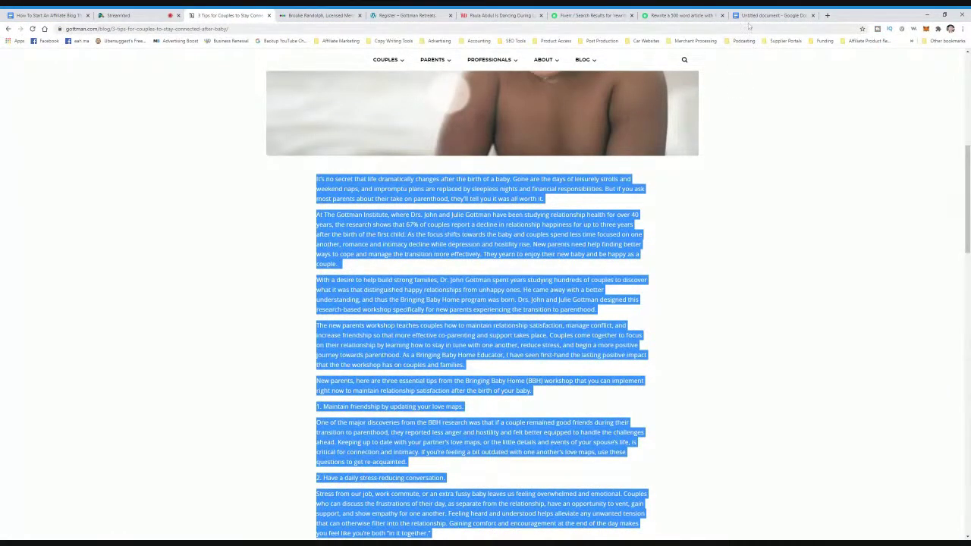
{"action": "left_click", "coordinate": [772, 15]}
{"action": "key", "text": "ctrl+v"}
{"action": "scroll", "coordinate": [485, 334], "scroll_direction": "up", "scroll_amount": 15}
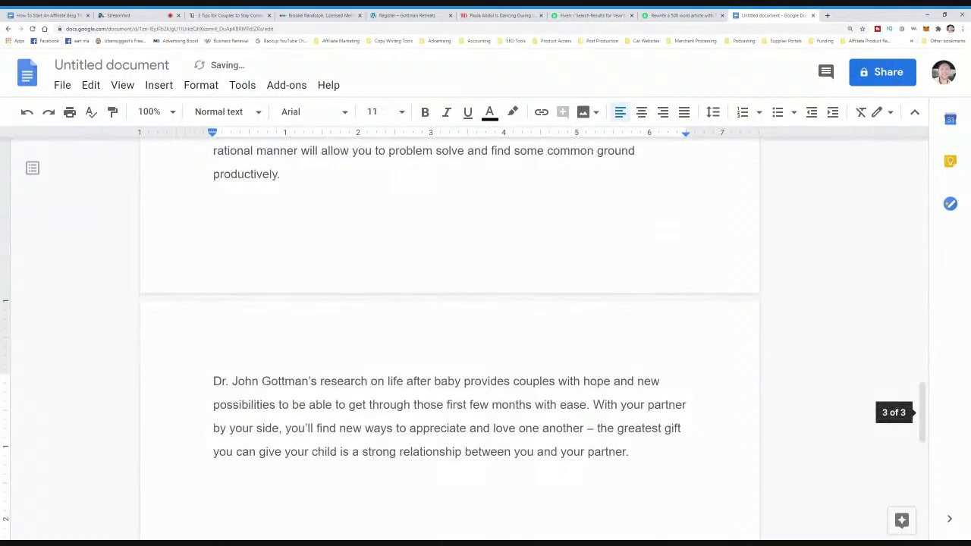
{"action": "scroll", "coordinate": [486, 333], "scroll_direction": "up", "scroll_amount": 4}
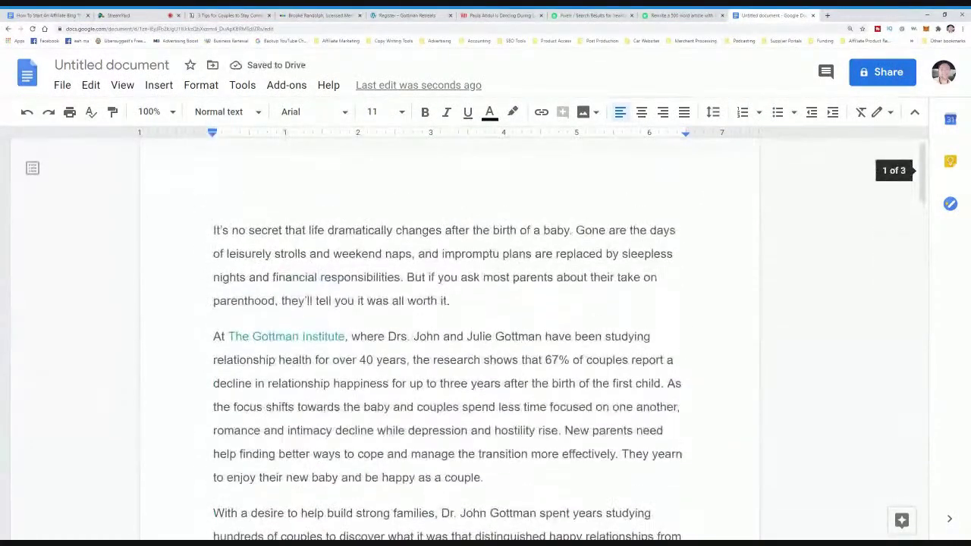
- Insert blank lines above the pasted article's first paragraph for a new intro
{"action": "left_click_drag", "start_coordinate": [231, 229], "coordinate": [531, 359]}
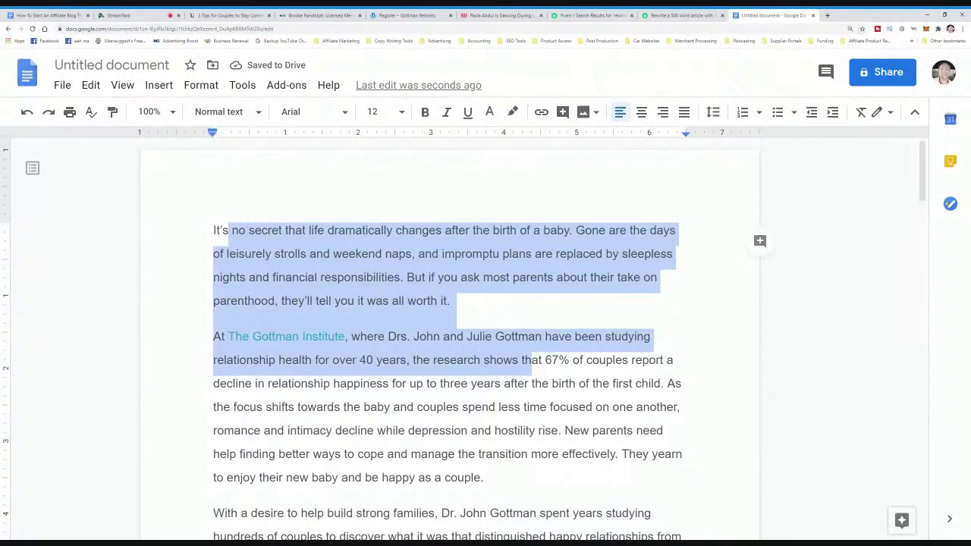
{"action": "left_click", "coordinate": [239, 229]}
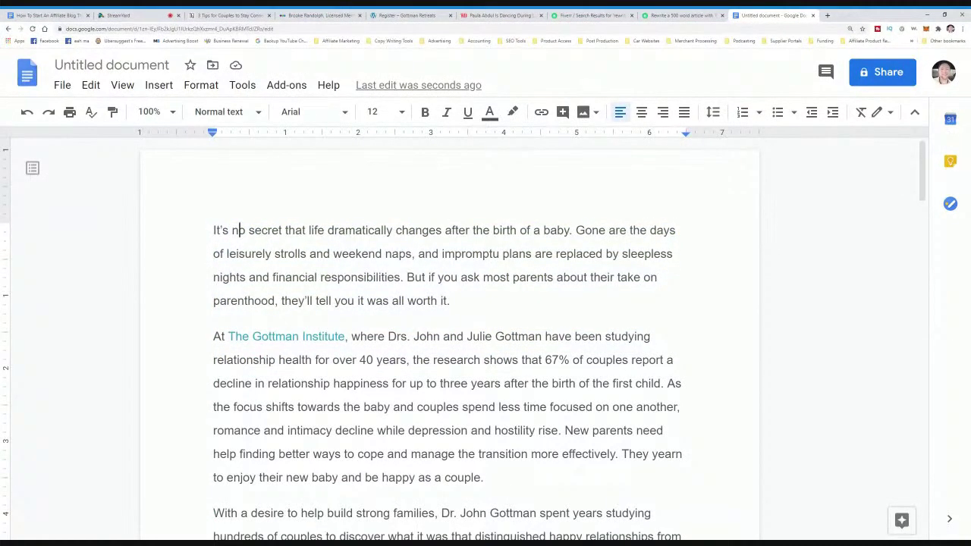
{"action": "key", "text": "Home"}
{"action": "key", "text": "Return"}
{"action": "key", "text": "Return"}
{"action": "key", "text": "Return"}
{"action": "key", "text": "Return"}
{"action": "left_click", "coordinate": [213, 265]}
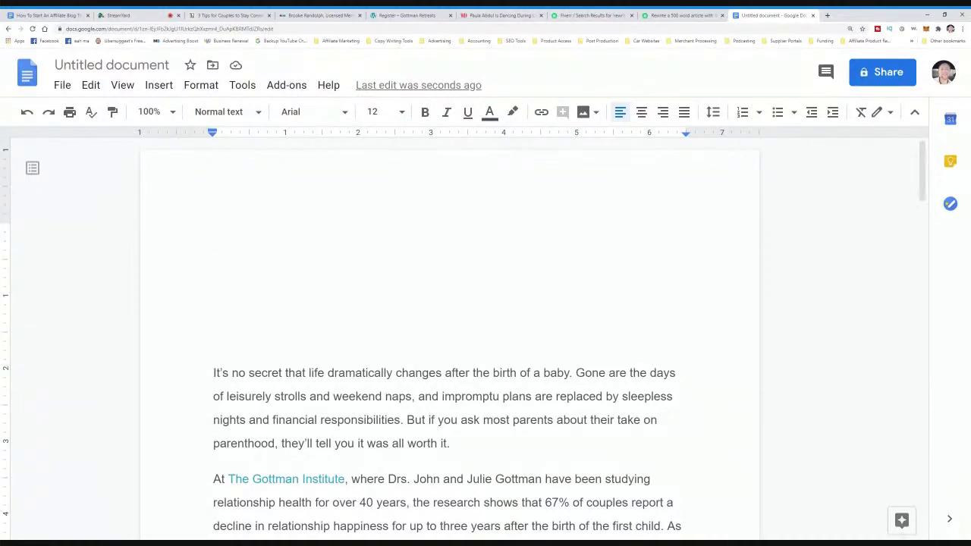
{"action": "left_click_drag", "start_coordinate": [573, 373], "coordinate": [214, 372]}
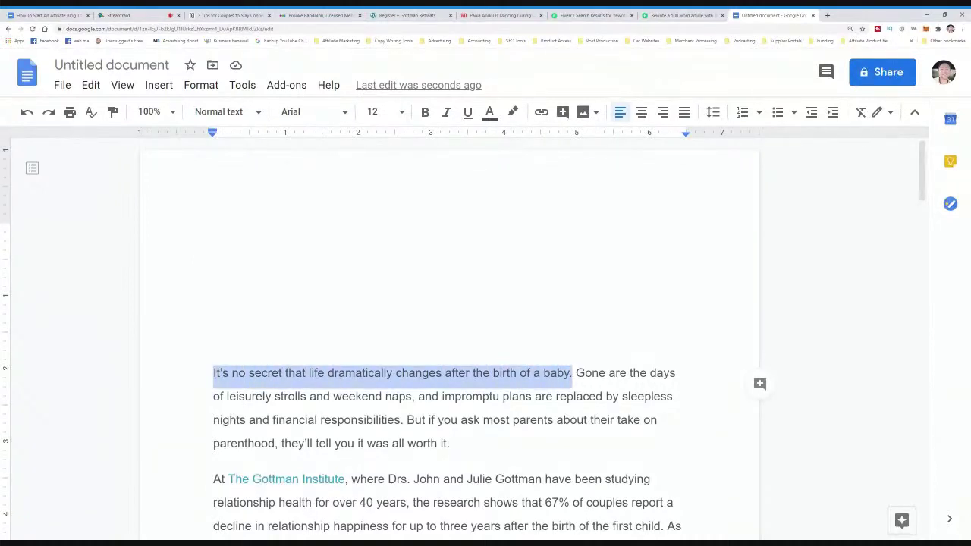
{"action": "left_click", "coordinate": [214, 301]}
- Write the intro 'It not a secret life changes after giving birth...' ending 'no sleep and more responsibility.'
{"action": "type", "text": "It not a secret"}
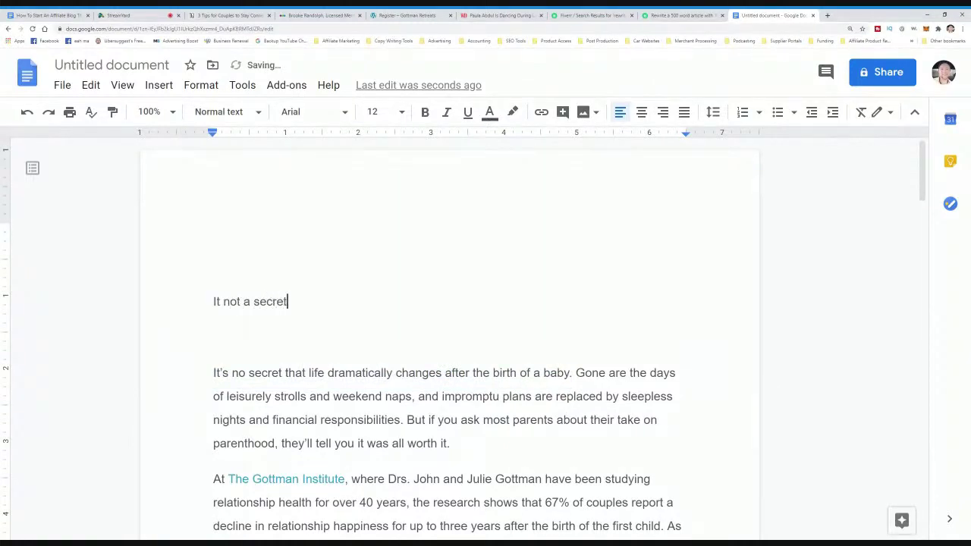
{"action": "type", "text": " life changes after giving"}
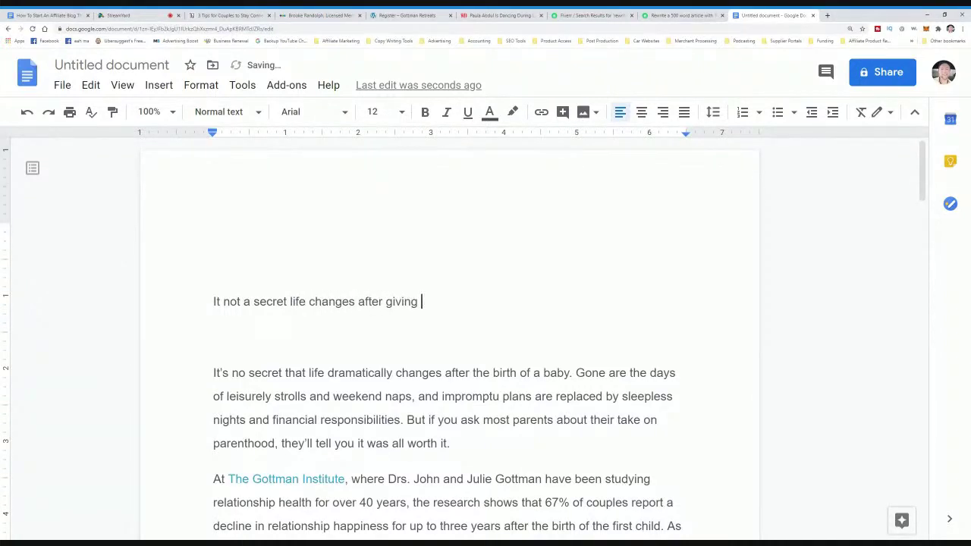
{"action": "type", "text": " birth"}
{"action": "key", "text": "BackSpace"}
{"action": "type", "text": "."}
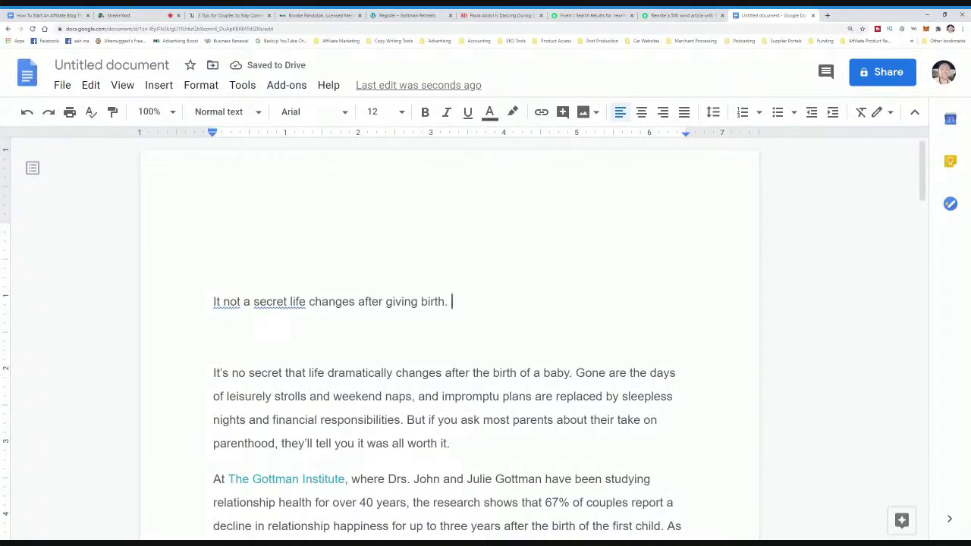
{"action": "type", "text": "The days are gone where"}
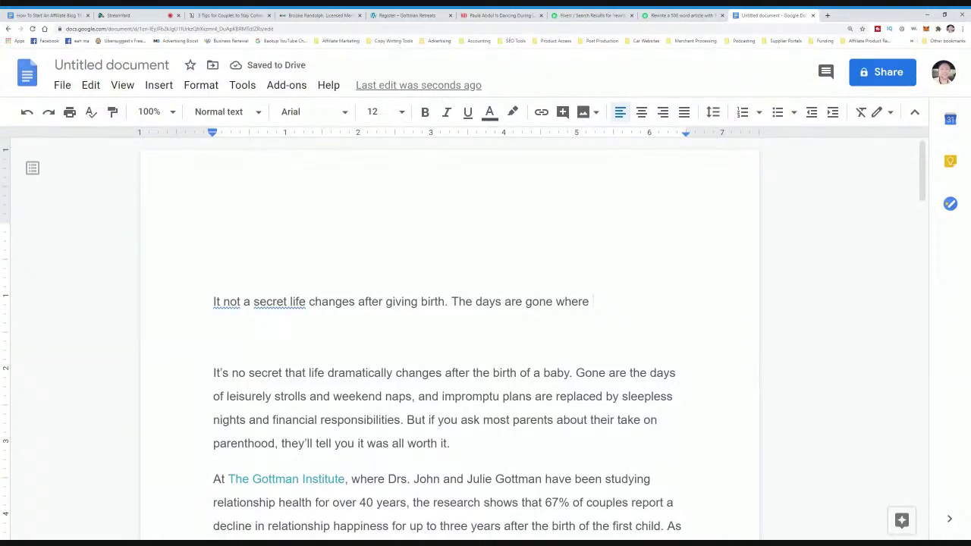
{"action": "type", "text": " weekend naps "}
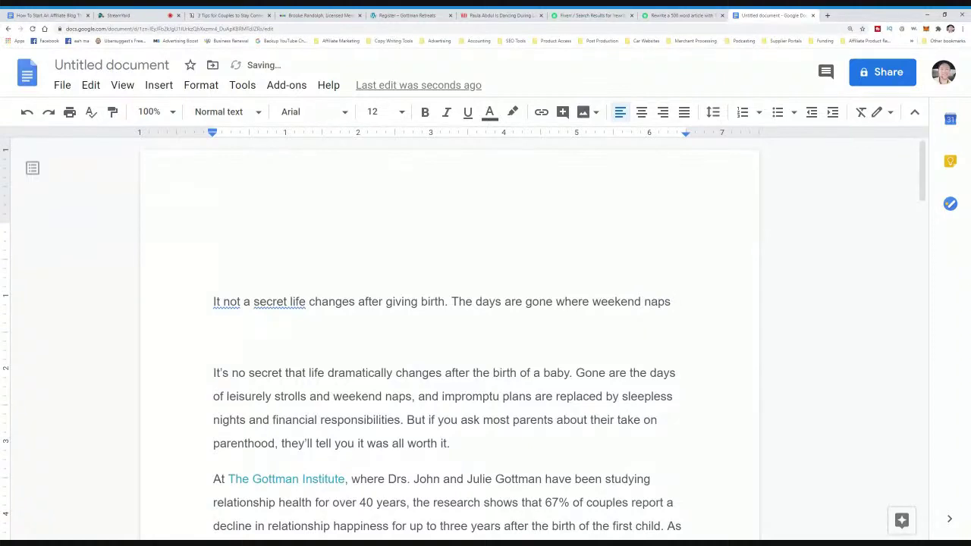
{"action": "type", "text": "and "}
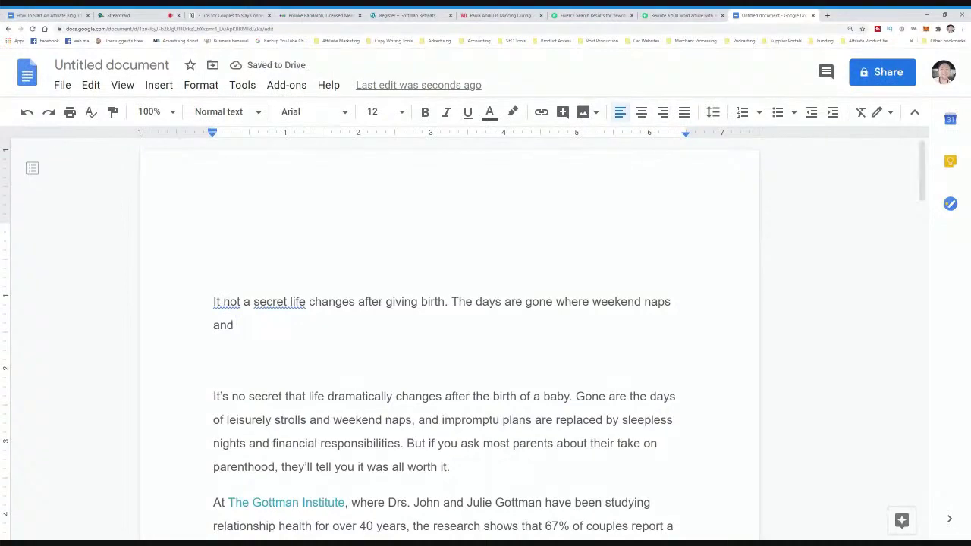
{"action": "type", "text": "plans"}
{"action": "type", "text": " and"}
{"action": "key", "text": "BackSpace"}
{"action": "key", "text": "BackSpace"}
{"action": "type", "text": "re replaced by"}
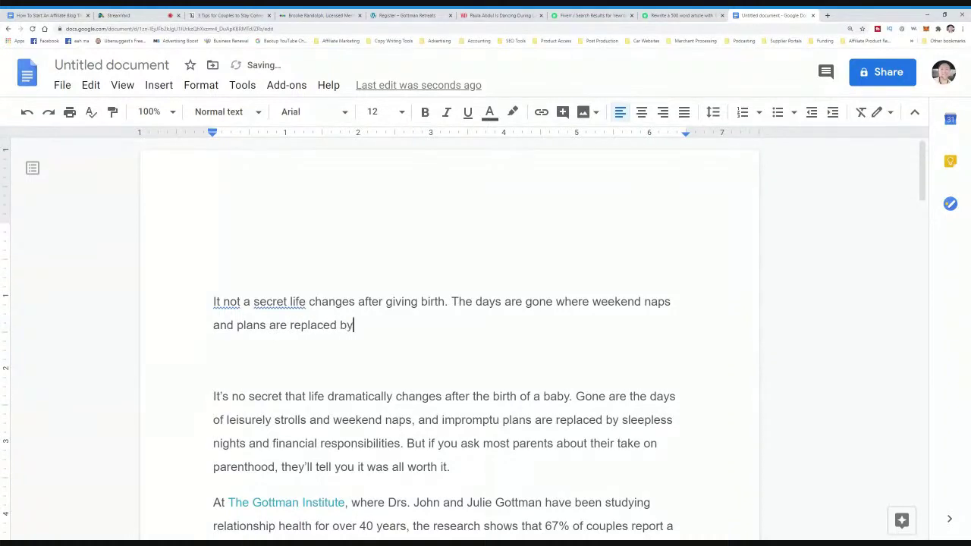
{"action": "type", "text": " no sleep an"}
{"action": "type", "text": "re re"}
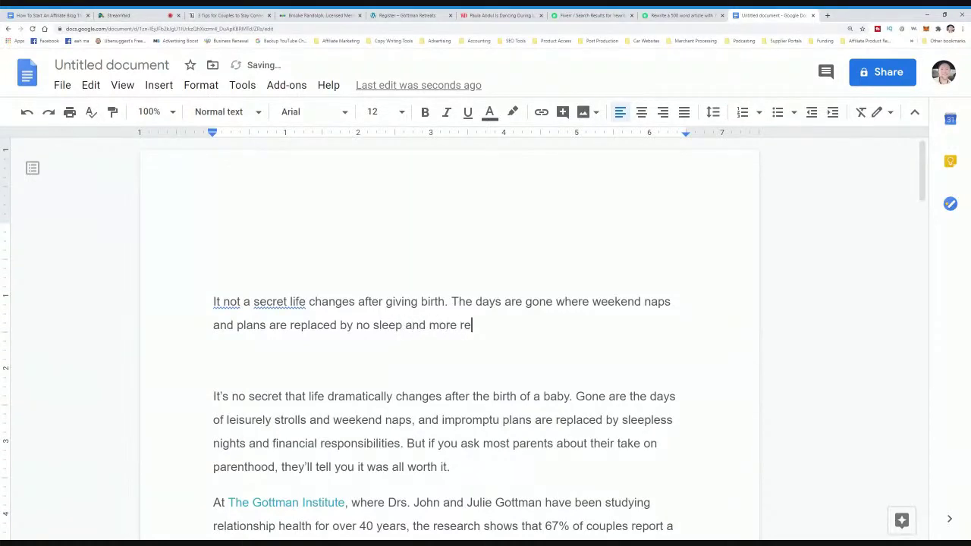
{"action": "type", "text": "sponsibility."}
- Compare the new paragraph with the original and place the cursor after 'responsibility.'
{"action": "left_click_drag", "start_coordinate": [403, 447], "coordinate": [213, 396]}
{"action": "left_click", "coordinate": [503, 324]}
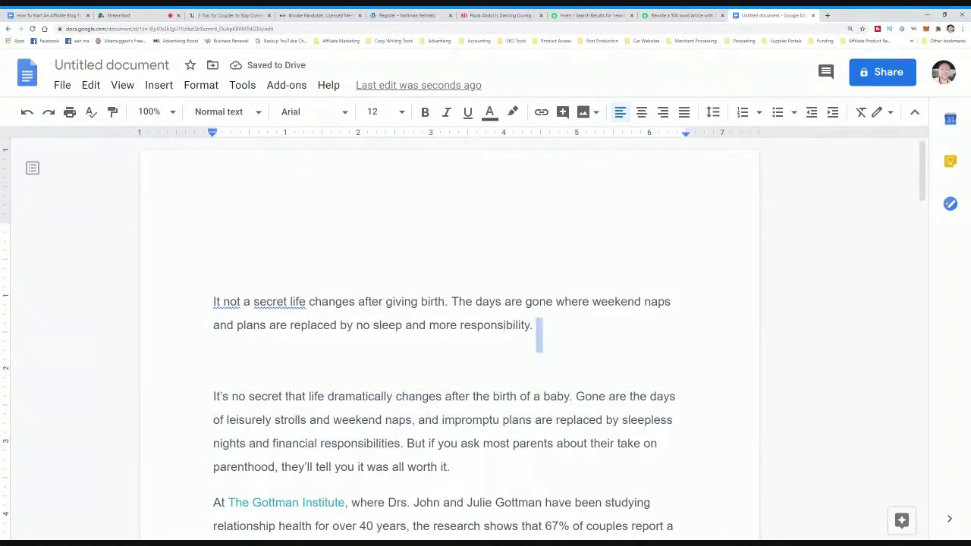
{"action": "left_click_drag", "start_coordinate": [535, 325], "coordinate": [215, 273]}
{"action": "scroll", "coordinate": [537, 288], "scroll_direction": "down", "scroll_amount": 1}
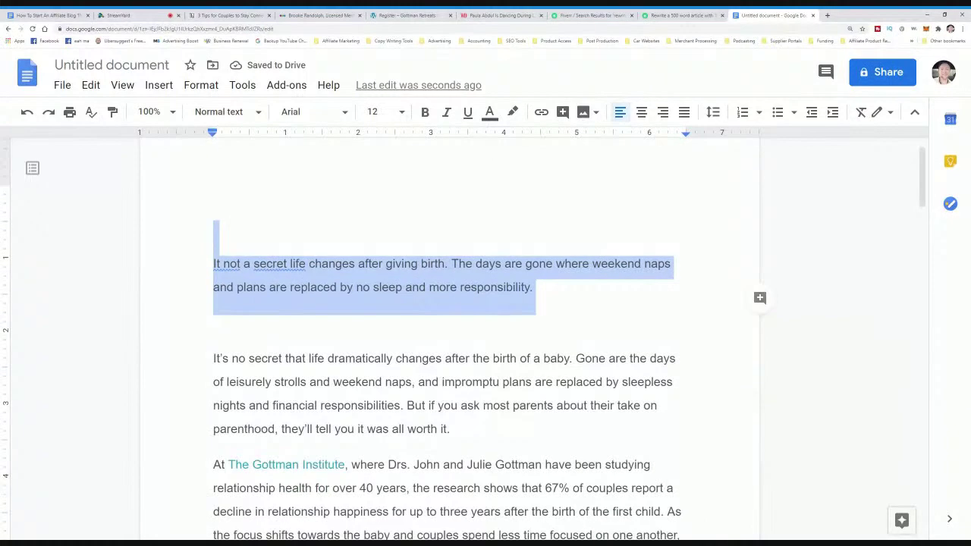
{"action": "left_click", "coordinate": [538, 285]}
{"action": "scroll", "coordinate": [538, 286], "scroll_direction": "down", "scroll_amount": 2}
{"action": "scroll", "coordinate": [538, 286], "scroll_direction": "up", "scroll_amount": 3}
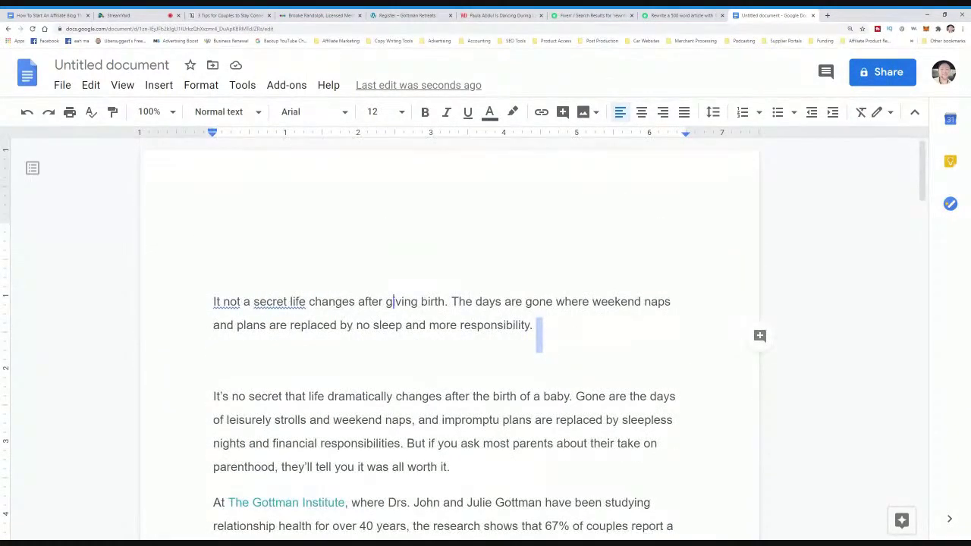
{"action": "left_click", "coordinate": [538, 326]}
- Google 'copy scape' in a new tab and open the Copyscape Plagiarism Checker site
{"action": "left_click", "coordinate": [826, 16]}
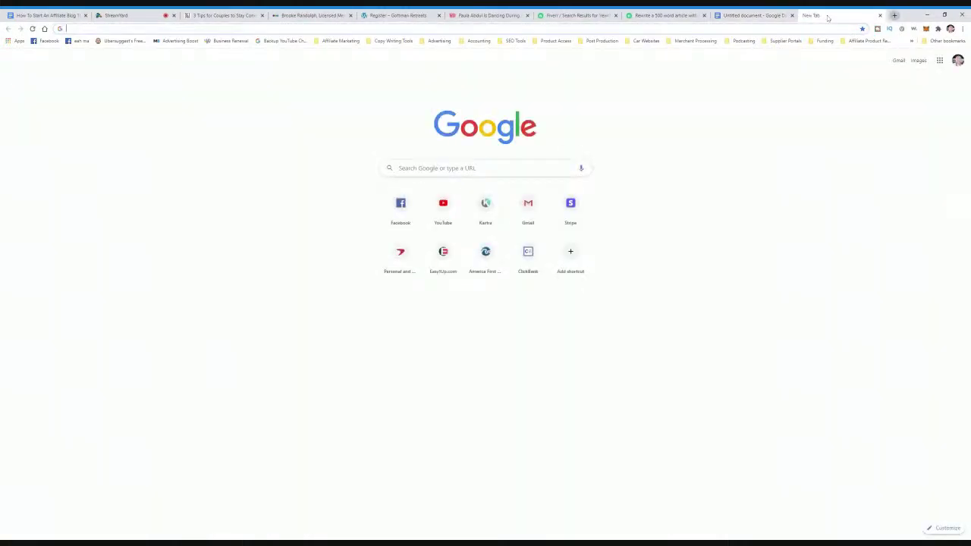
{"action": "type", "text": "cop y"}
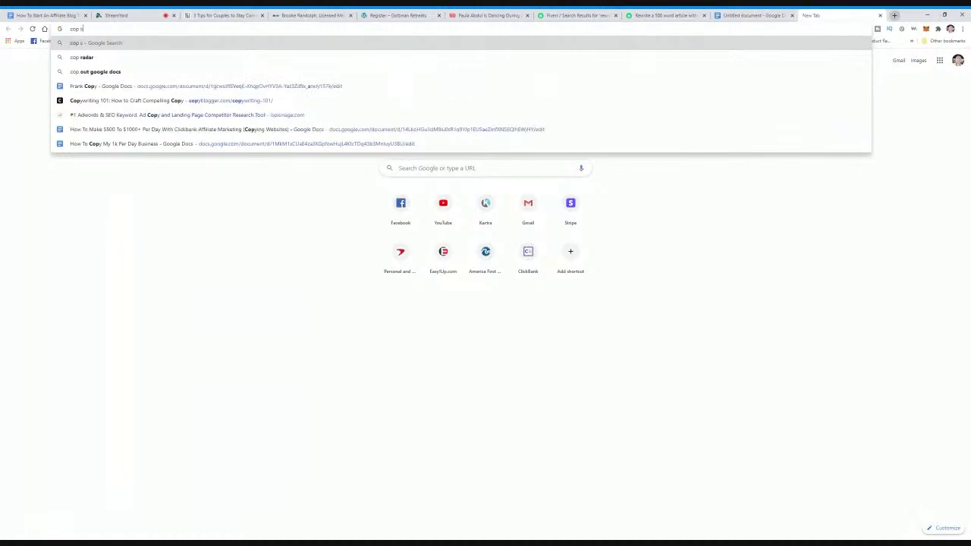
{"action": "key", "text": "BackSpace"}
{"action": "type", "text": "y"}
{"action": "key", "text": "BackSpace"}
{"action": "key", "text": "BackSpace"}
{"action": "type", "text": "y"}
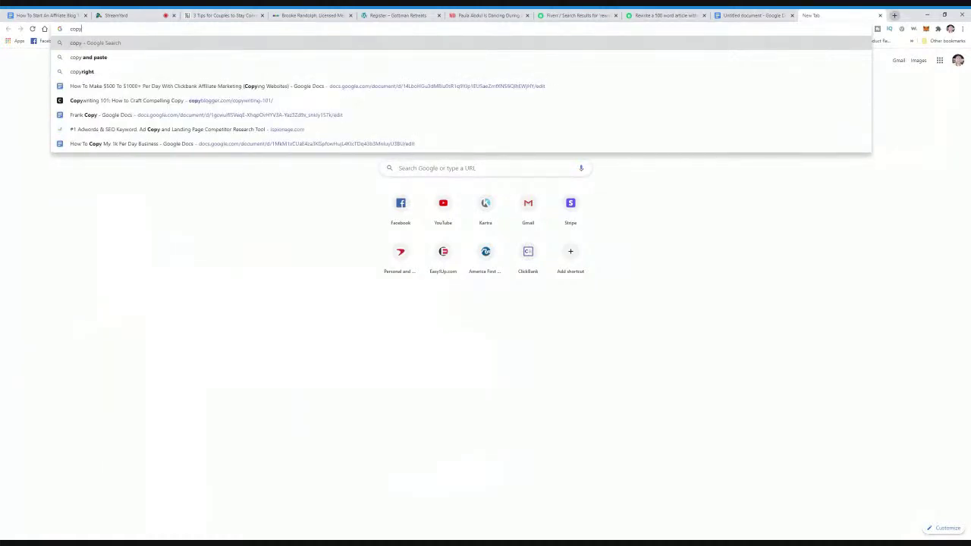
{"action": "type", "text": " scape"}
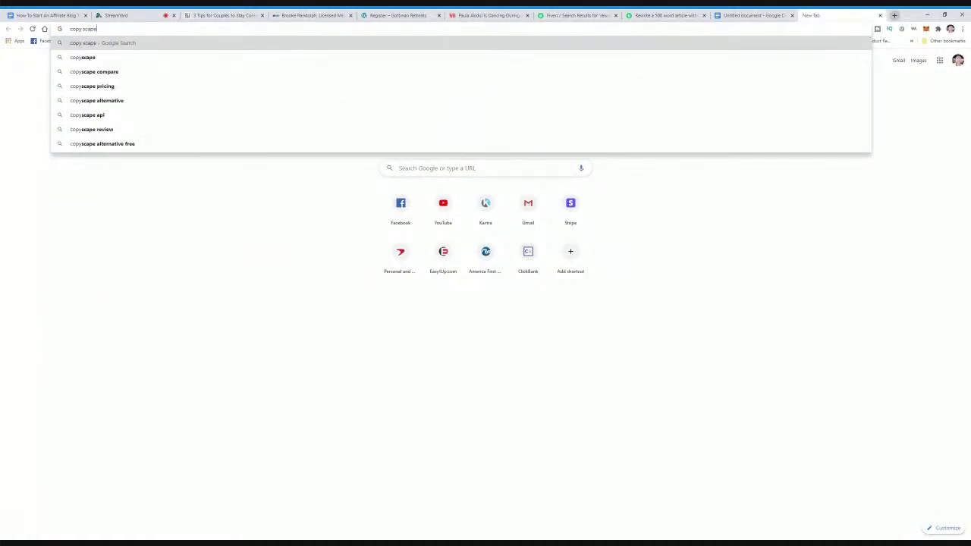
{"action": "key", "text": "Return"}
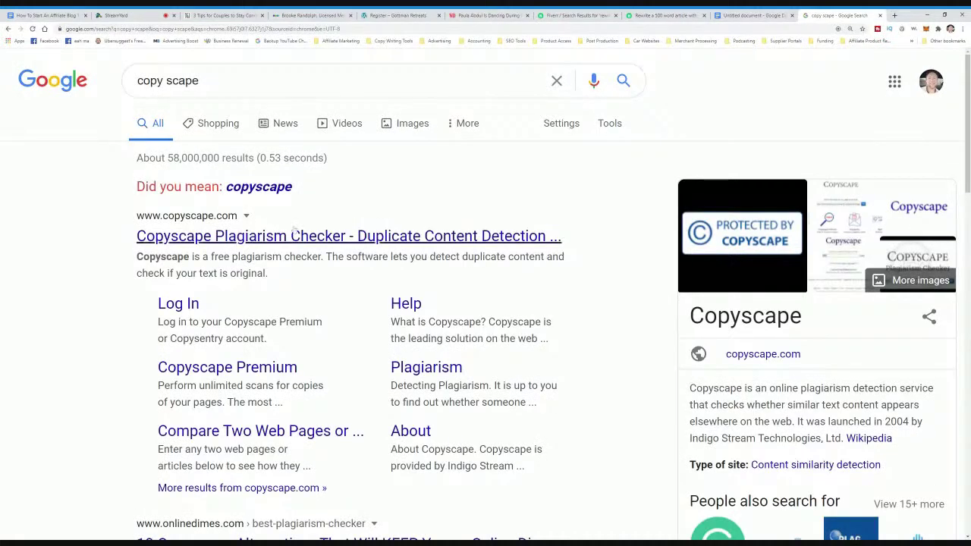
{"action": "left_click", "coordinate": [226, 238]}
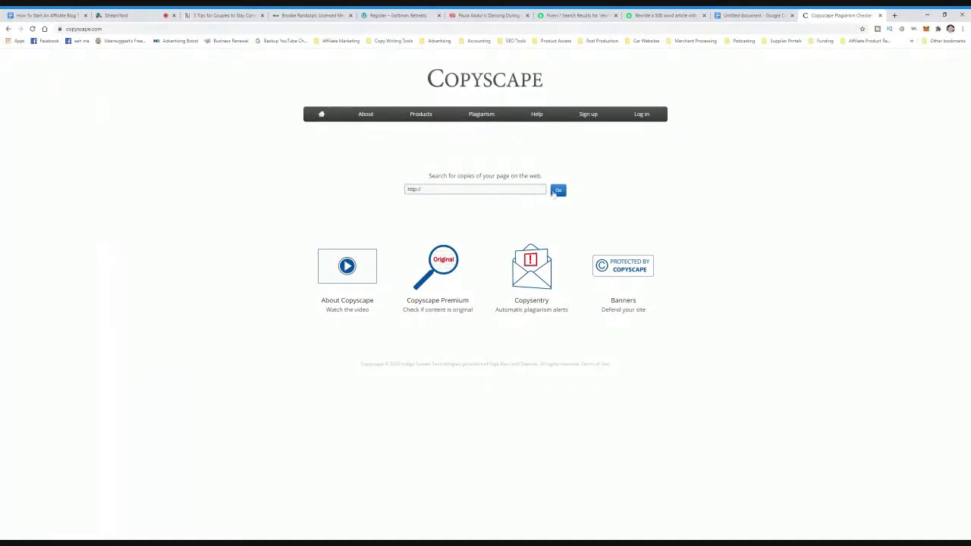
- Paste the Gottman article's URL into Copyscape and run the plagiarism check
{"action": "left_click", "coordinate": [750, 15]}
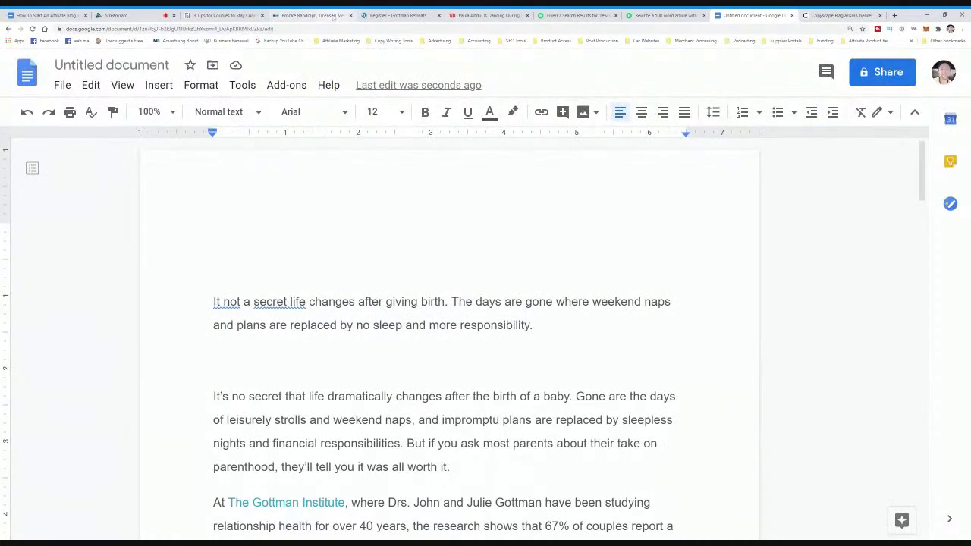
{"action": "left_click", "coordinate": [246, 16]}
{"action": "left_click", "coordinate": [83, 29]}
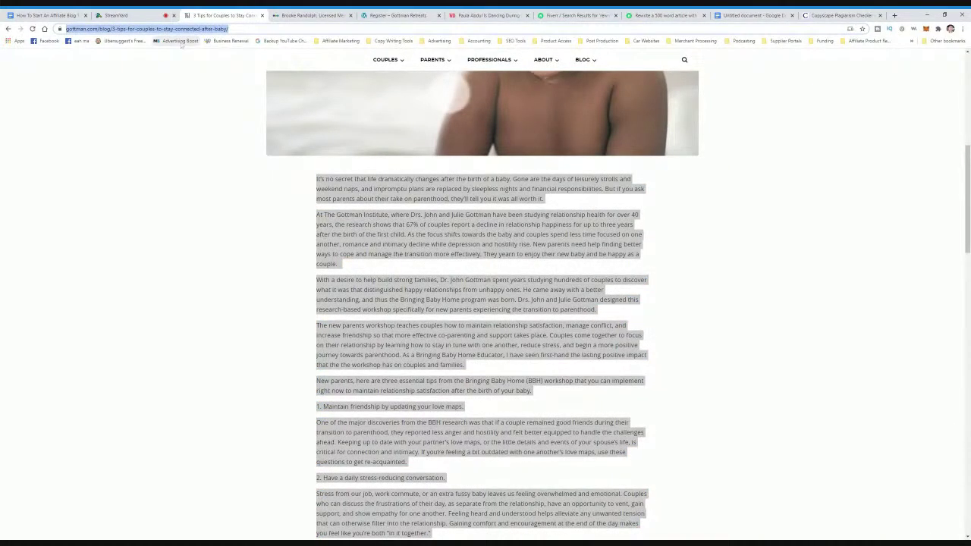
{"action": "key", "text": "ctrl+9"}
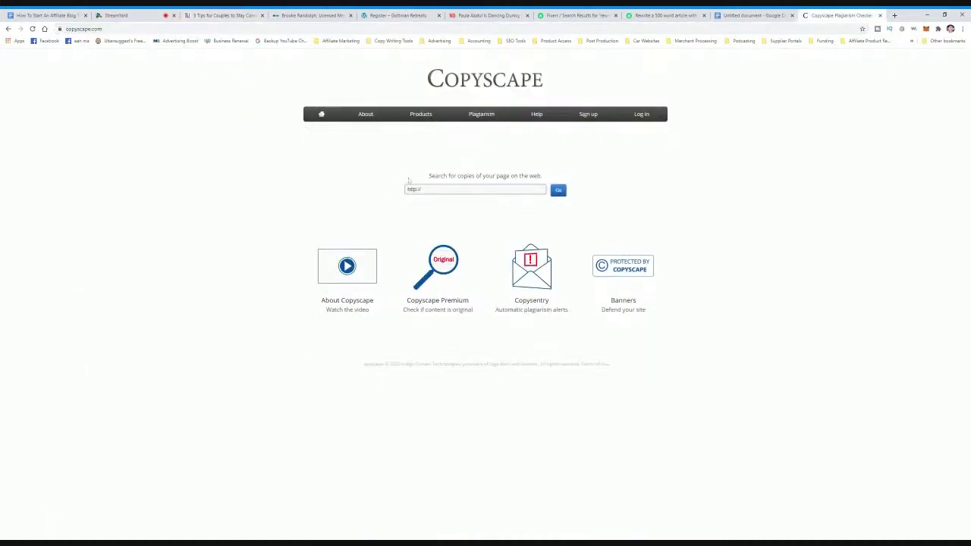
{"action": "key", "text": "ctrl+v"}
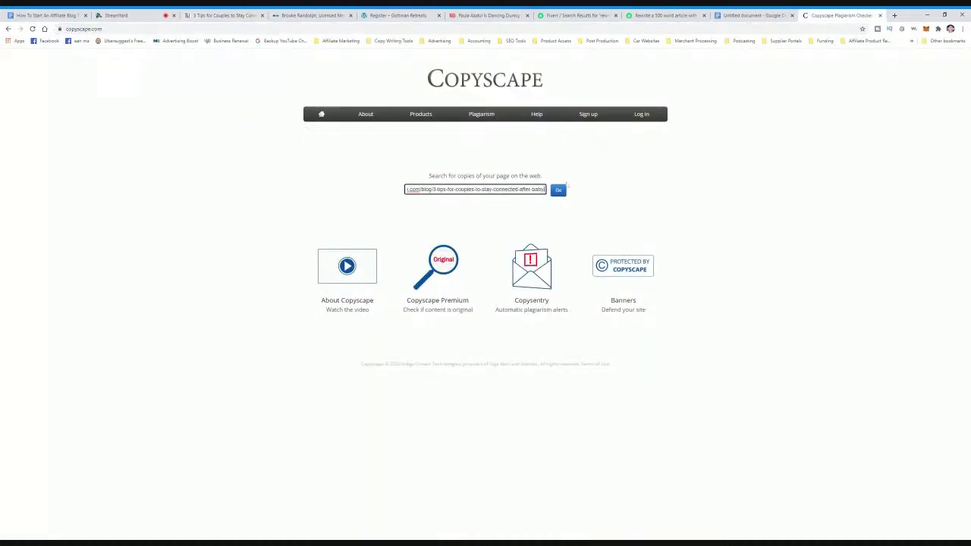
{"action": "left_click", "coordinate": [560, 194]}
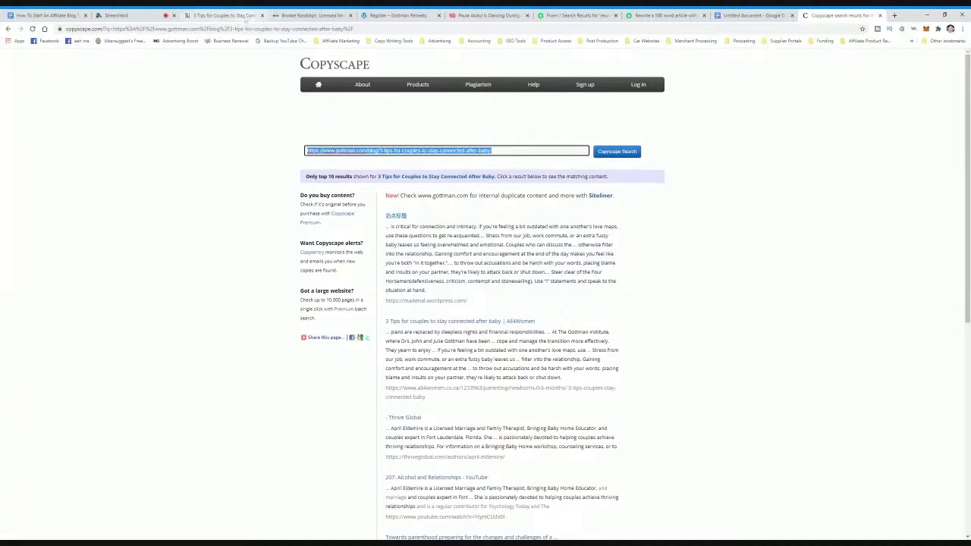
- Review the Copyscape matches and open the Towards parenthood and Télécharger matches in new tabs
{"action": "scroll", "coordinate": [501, 299], "scroll_direction": "down", "scroll_amount": 1}
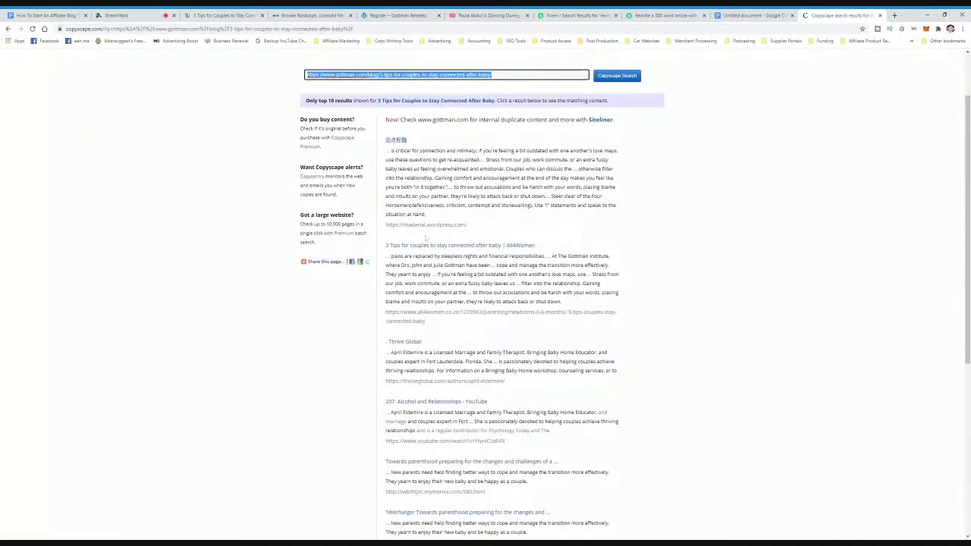
{"action": "scroll", "coordinate": [425, 239], "scroll_direction": "up", "scroll_amount": 1}
{"action": "left_click_drag", "start_coordinate": [368, 176], "coordinate": [506, 176]}
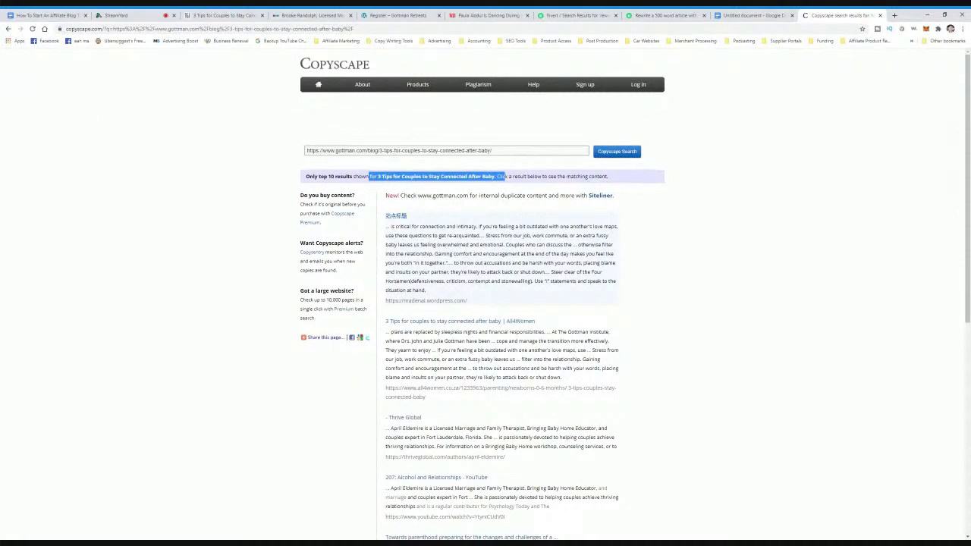
{"action": "scroll", "coordinate": [485, 304], "scroll_direction": "down", "scroll_amount": 3}
{"action": "scroll", "coordinate": [485, 304], "scroll_direction": "down", "scroll_amount": 2}
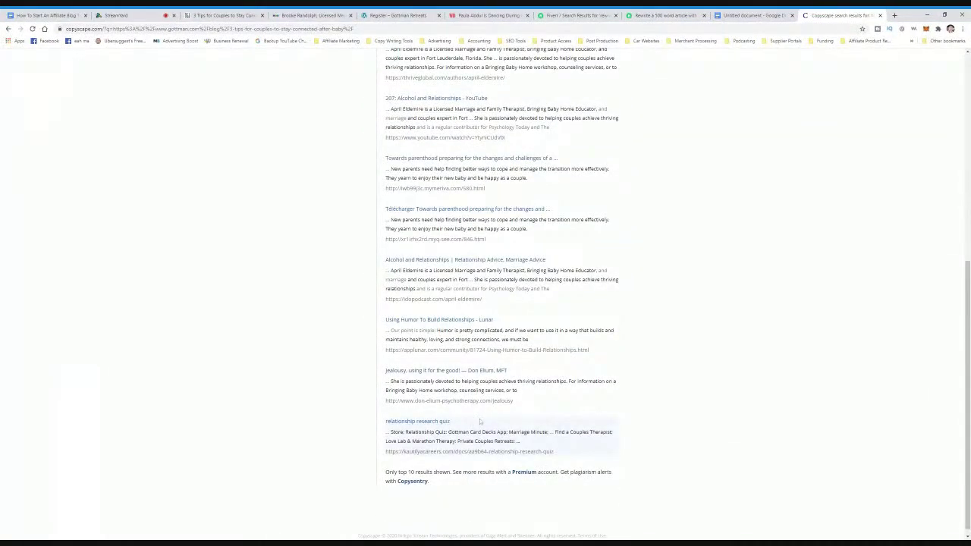
{"action": "scroll", "coordinate": [479, 421], "scroll_direction": "up", "scroll_amount": 3}
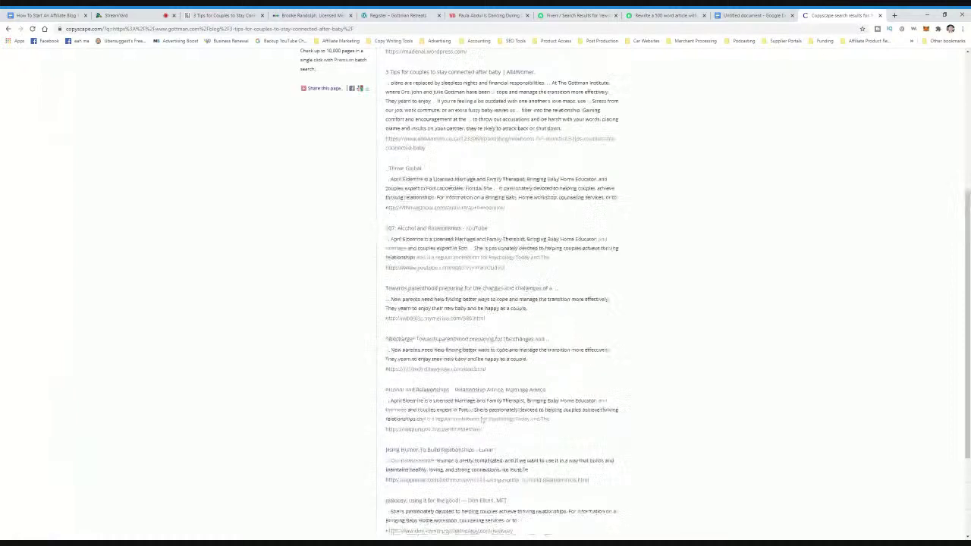
{"action": "left_click_drag", "start_coordinate": [540, 383], "coordinate": [419, 359]}
{"action": "left_click_drag", "start_coordinate": [528, 419], "coordinate": [427, 399]}
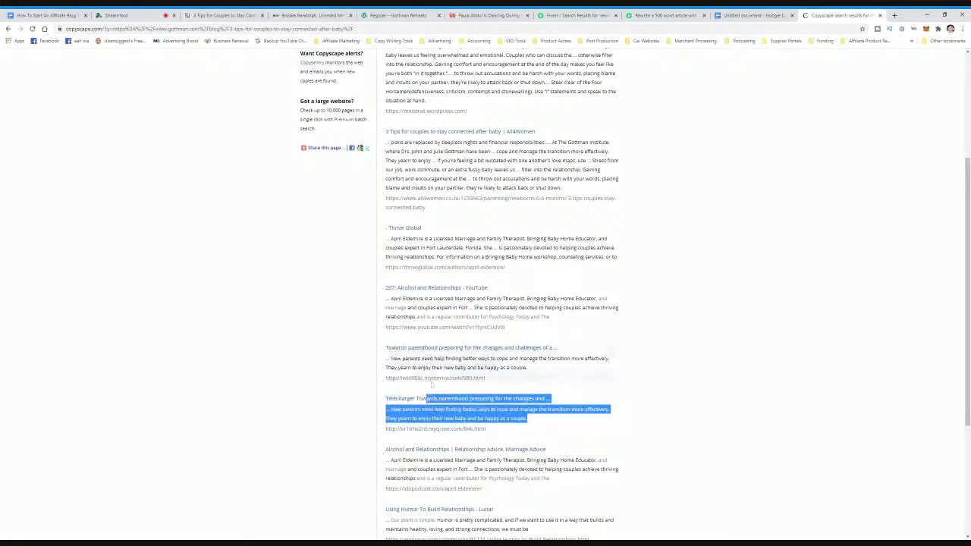
{"action": "middle_click", "coordinate": [438, 349]}
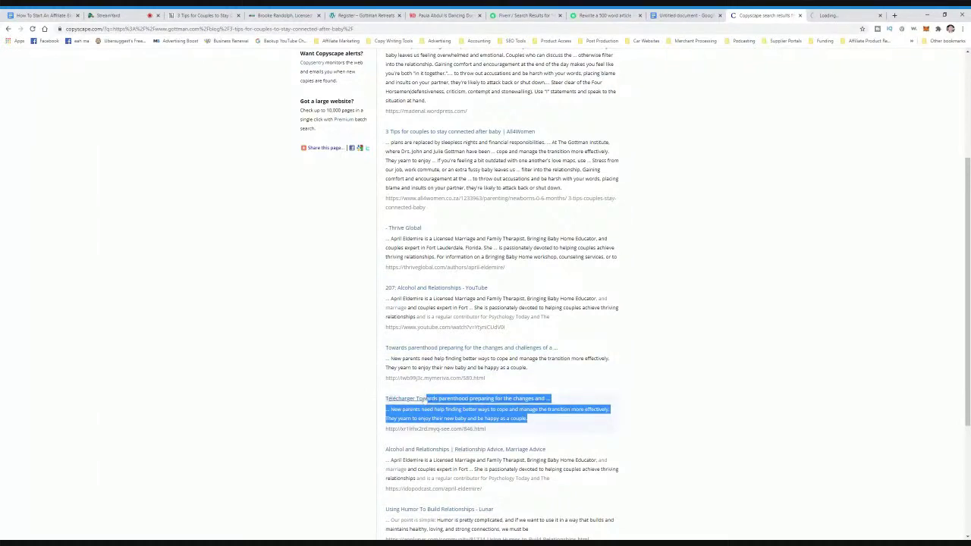
{"action": "middle_click", "coordinate": [409, 399]}
- Inspect both comparisons, close the broken 404 page, and return to the Copyscape results
{"action": "left_click", "coordinate": [762, 16]}
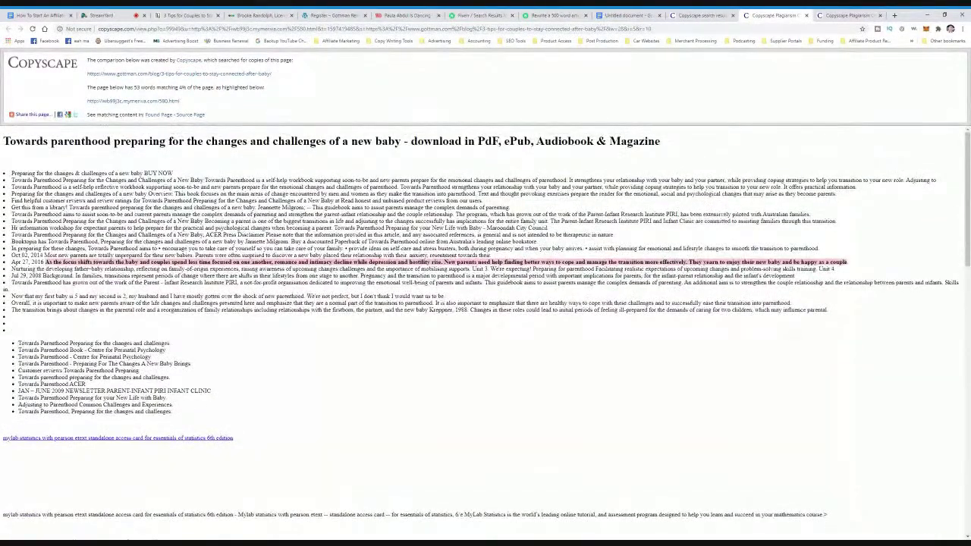
{"action": "left_click", "coordinate": [840, 18]}
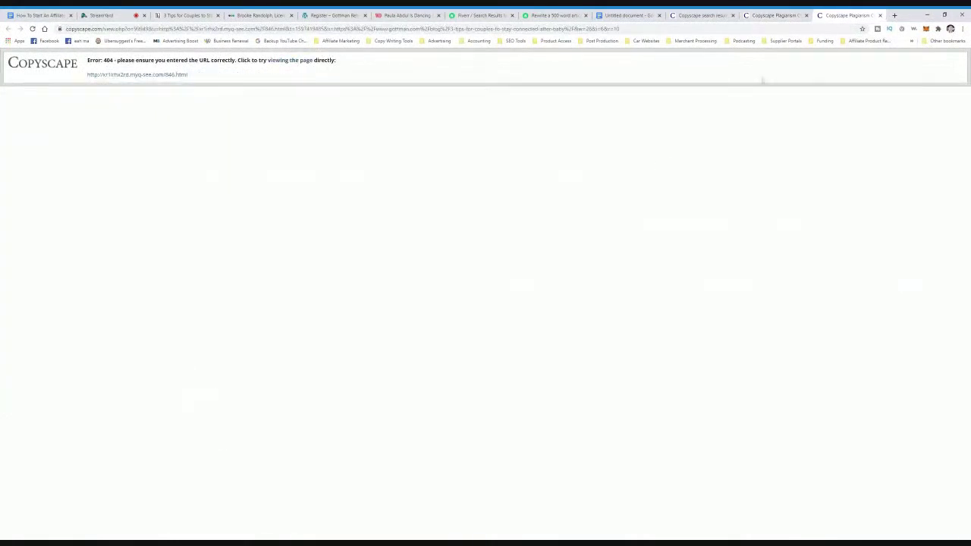
{"action": "left_click", "coordinate": [177, 76]}
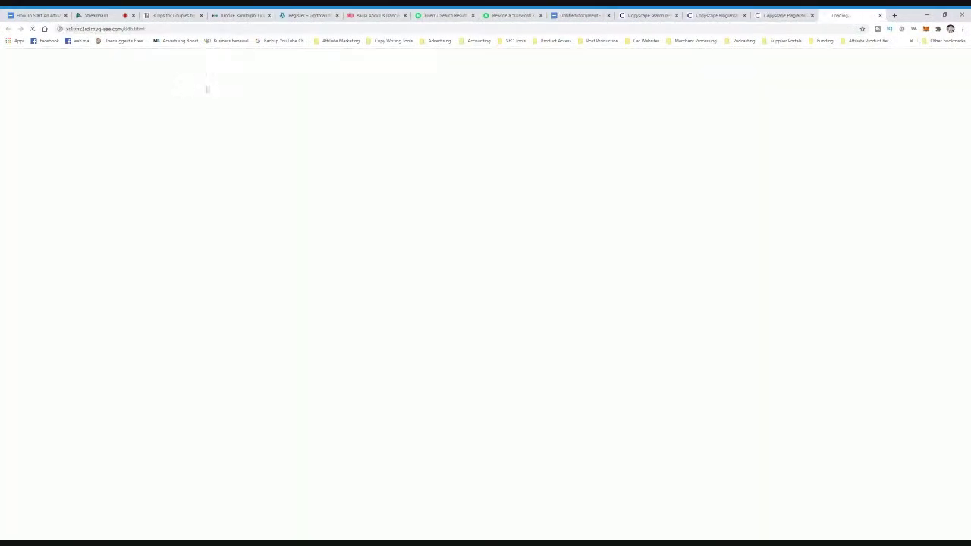
{"action": "left_click", "coordinate": [879, 15]}
{"action": "left_click", "coordinate": [714, 15]}
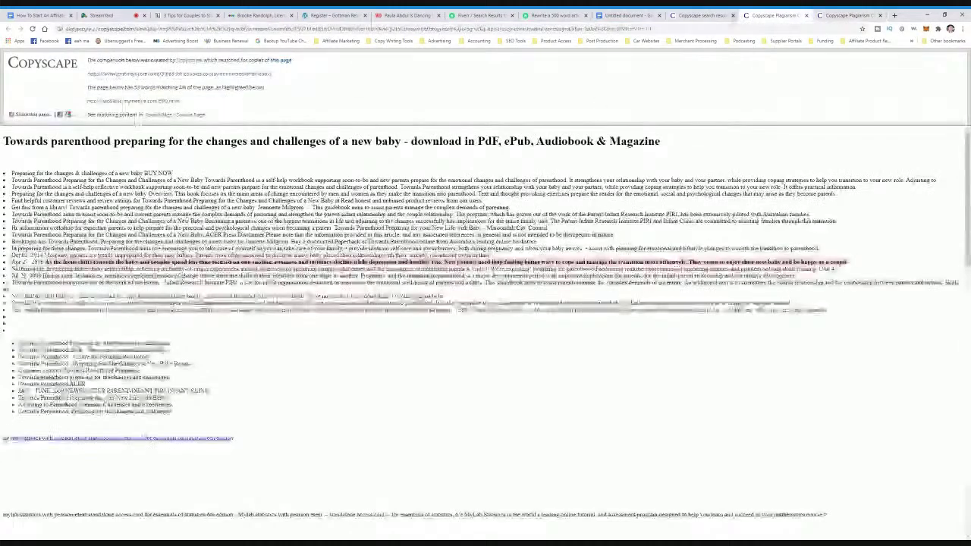
{"action": "left_click", "coordinate": [701, 15]}
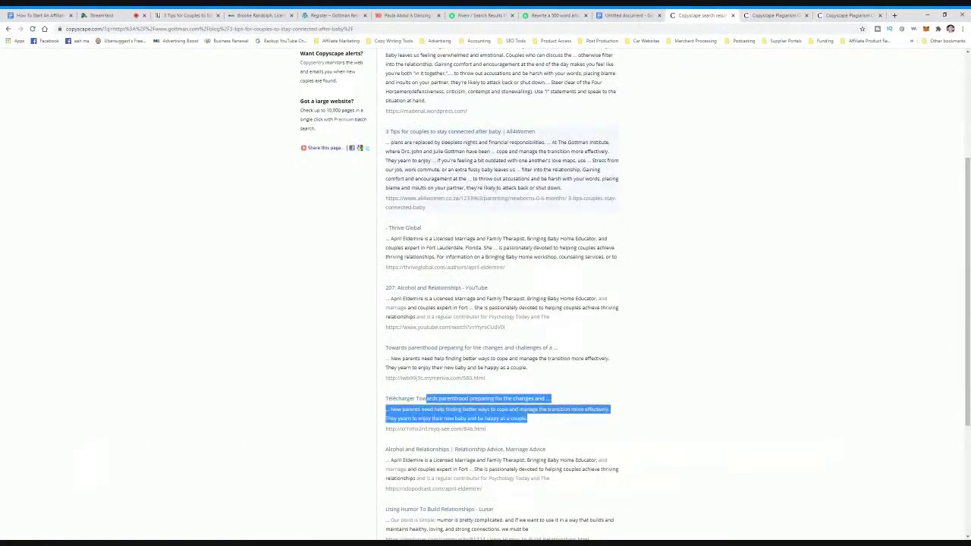
{"action": "left_click_drag", "start_coordinate": [493, 150], "coordinate": [286, 160]}
{"action": "left_click", "coordinate": [286, 159]}
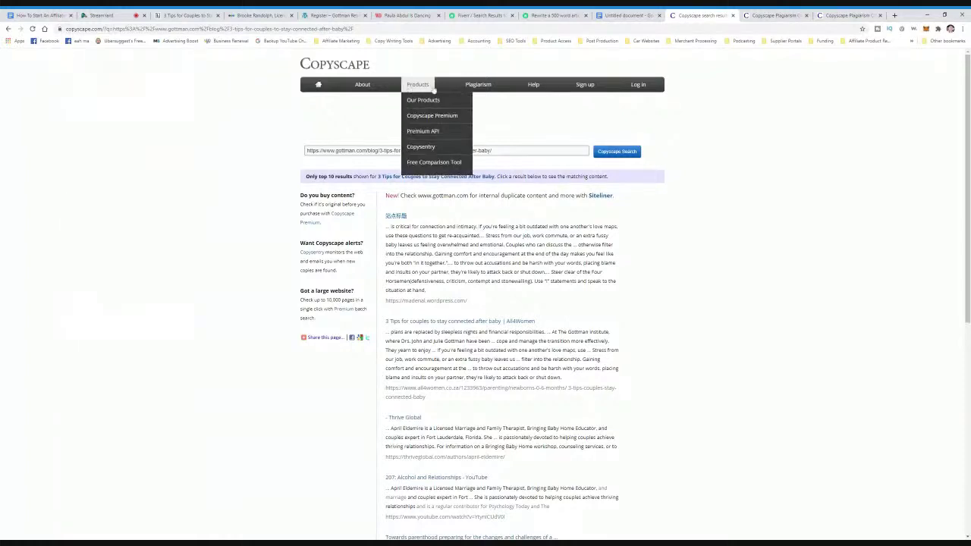
- Review the market research and proven blogs text in Step 1 of the affiliate blog outline
{"action": "left_click", "coordinate": [616, 20]}
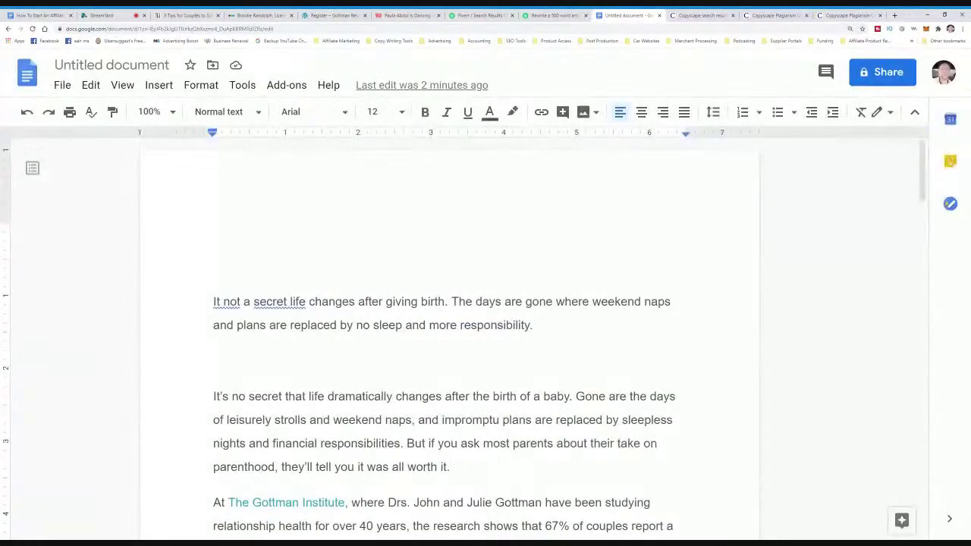
{"action": "left_click", "coordinate": [40, 15]}
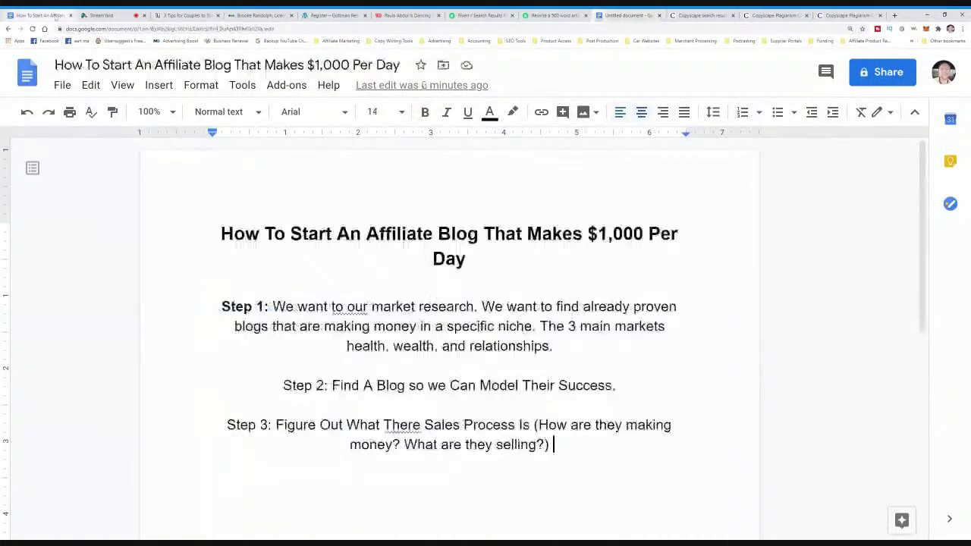
{"action": "left_click_drag", "start_coordinate": [329, 307], "coordinate": [461, 307]}
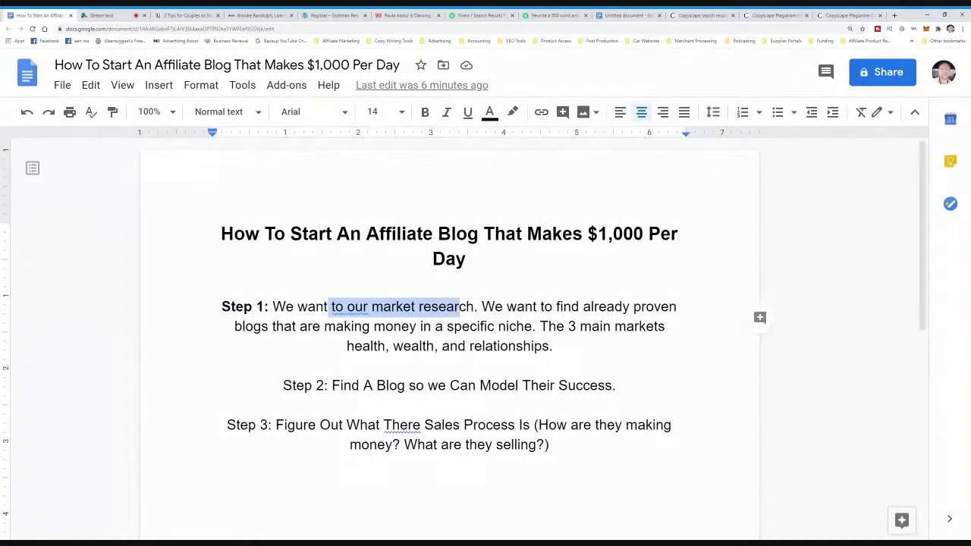
{"action": "left_click", "coordinate": [507, 306]}
{"action": "left_click_drag", "start_coordinate": [495, 306], "coordinate": [580, 326]}
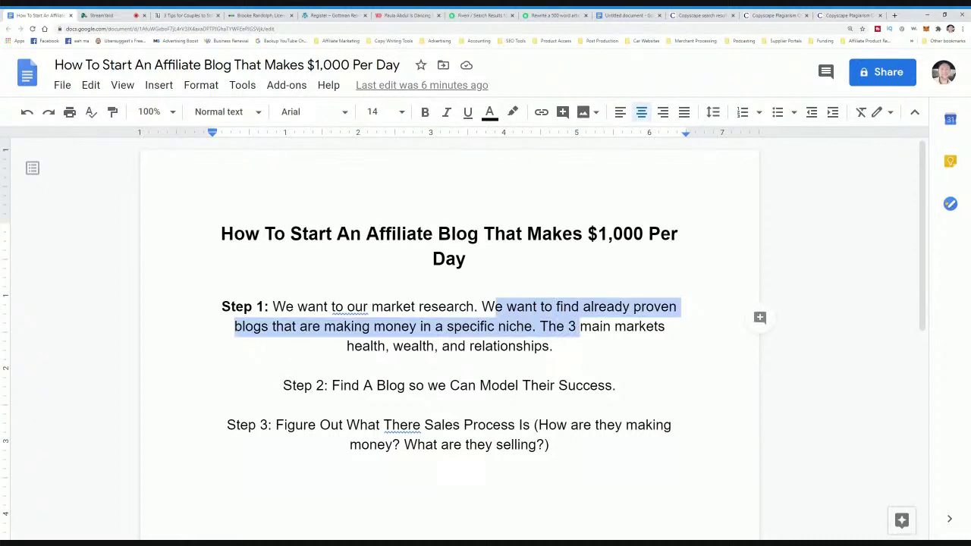
{"action": "left_click", "coordinate": [553, 345]}
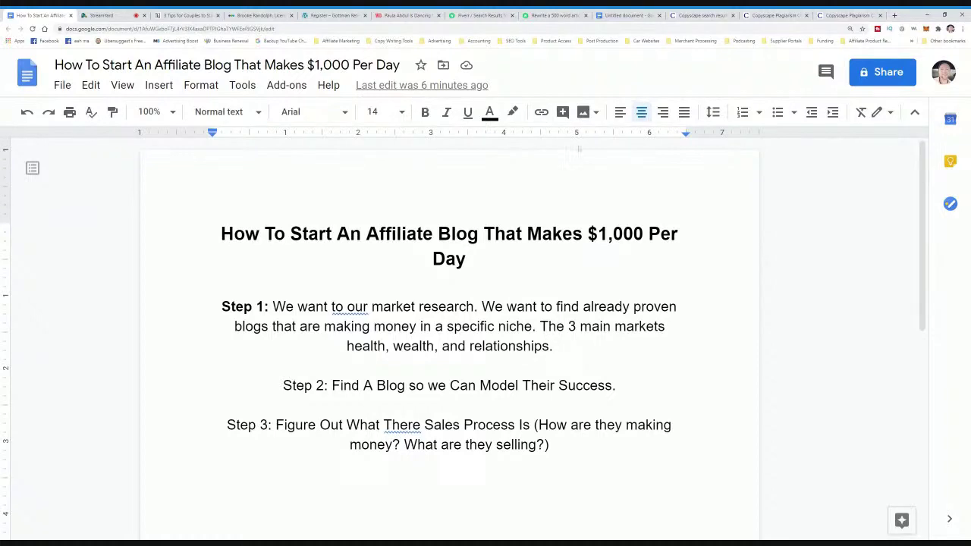
- Return to the top of the Gottman '3 Tips for Couples to Stay Connected After Baby' article
{"action": "left_click", "coordinate": [193, 16]}
{"action": "scroll", "coordinate": [460, 222], "scroll_direction": "up", "scroll_amount": 1}
{"action": "scroll", "coordinate": [459, 222], "scroll_direction": "up", "scroll_amount": 3}
{"action": "mouse_move", "coordinate": [395, 114]}
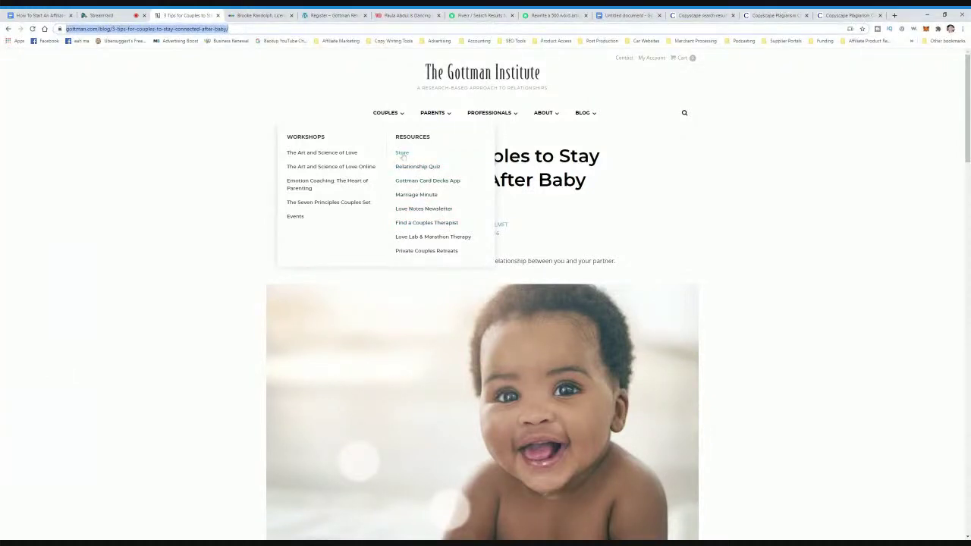
- Open the Gottman Store and browse products such as '30 Days to a Better Relationship' ($30)
{"action": "left_click", "coordinate": [402, 154]}
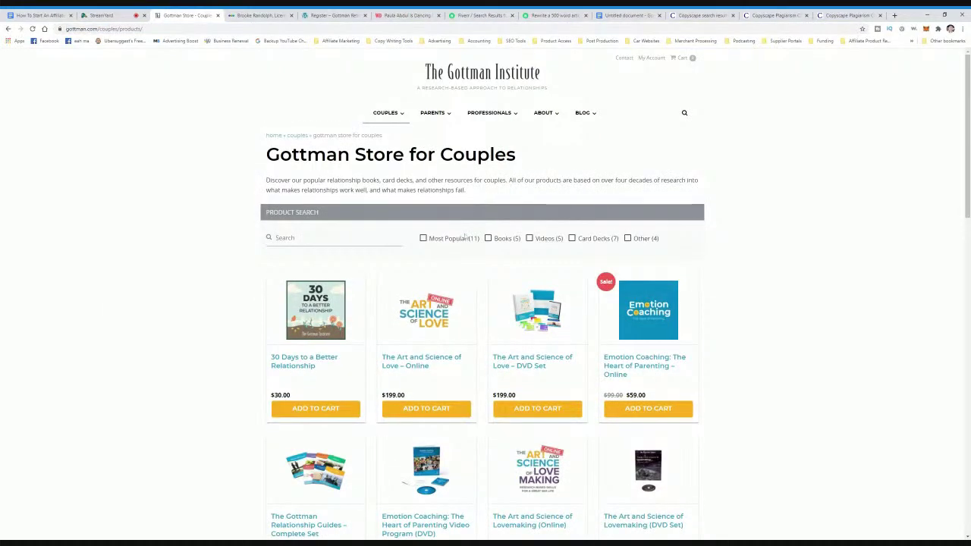
{"action": "scroll", "coordinate": [508, 311], "scroll_direction": "down", "scroll_amount": 3}
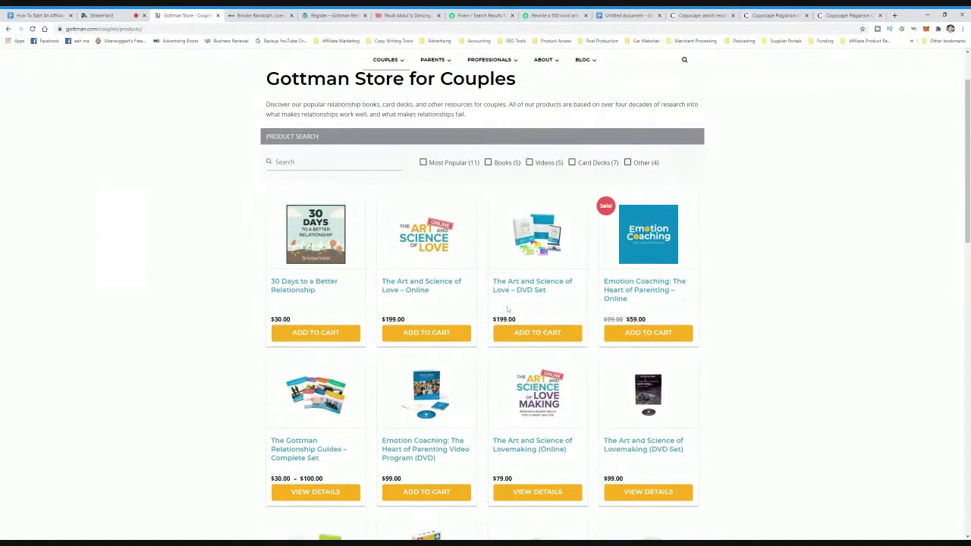
{"action": "scroll", "coordinate": [509, 307], "scroll_direction": "up", "scroll_amount": 2}
{"action": "scroll", "coordinate": [509, 307], "scroll_direction": "down", "scroll_amount": 3}
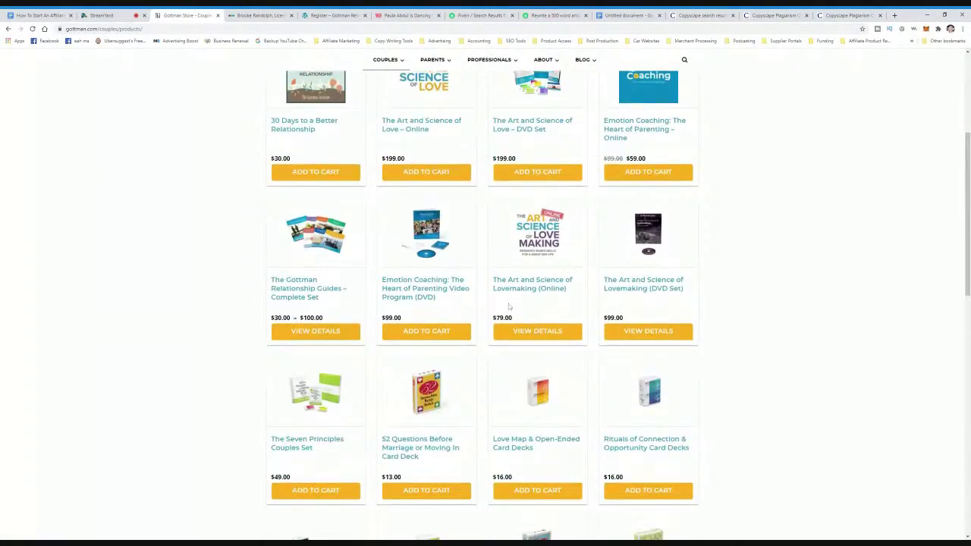
{"action": "scroll", "coordinate": [509, 306], "scroll_direction": "down", "scroll_amount": 4}
{"action": "scroll", "coordinate": [509, 306], "scroll_direction": "up", "scroll_amount": 8}
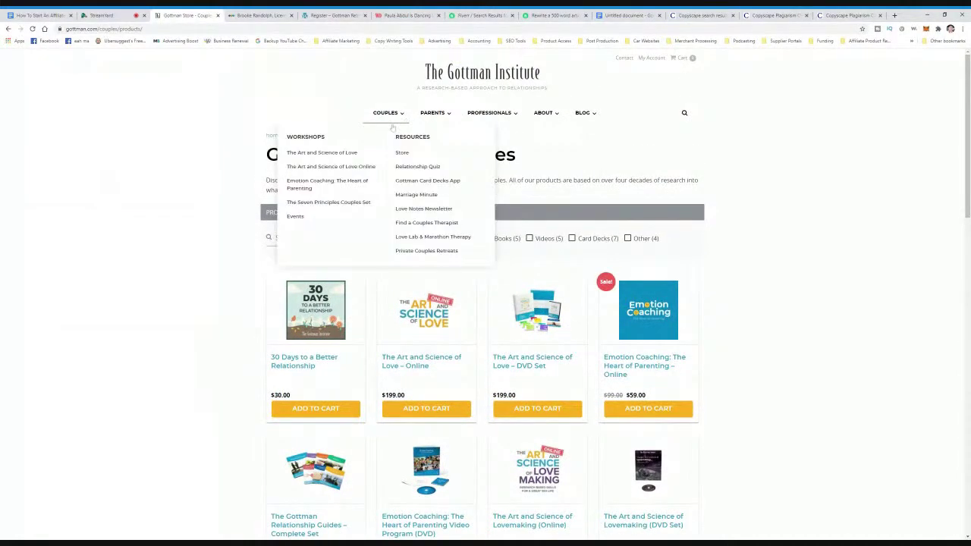
{"action": "scroll", "coordinate": [709, 279], "scroll_direction": "down", "scroll_amount": 5}
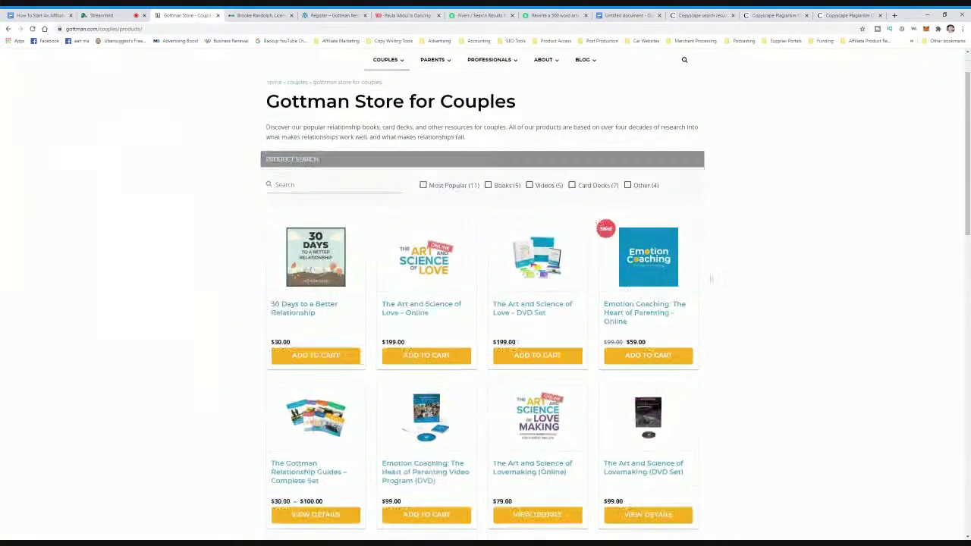
{"action": "scroll", "coordinate": [709, 279], "scroll_direction": "down", "scroll_amount": 10}
{"action": "scroll", "coordinate": [705, 279], "scroll_direction": "up", "scroll_amount": 8}
{"action": "scroll", "coordinate": [705, 279], "scroll_direction": "up", "scroll_amount": 15}
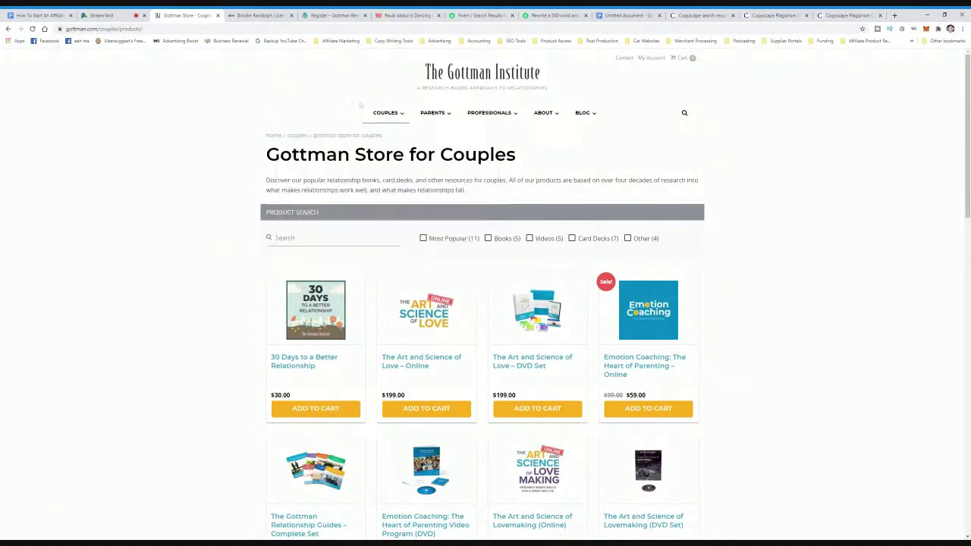
- Skim the counselor's Couples Counseling page, then move on to the Woman's Day article tab
{"action": "left_click", "coordinate": [244, 16]}
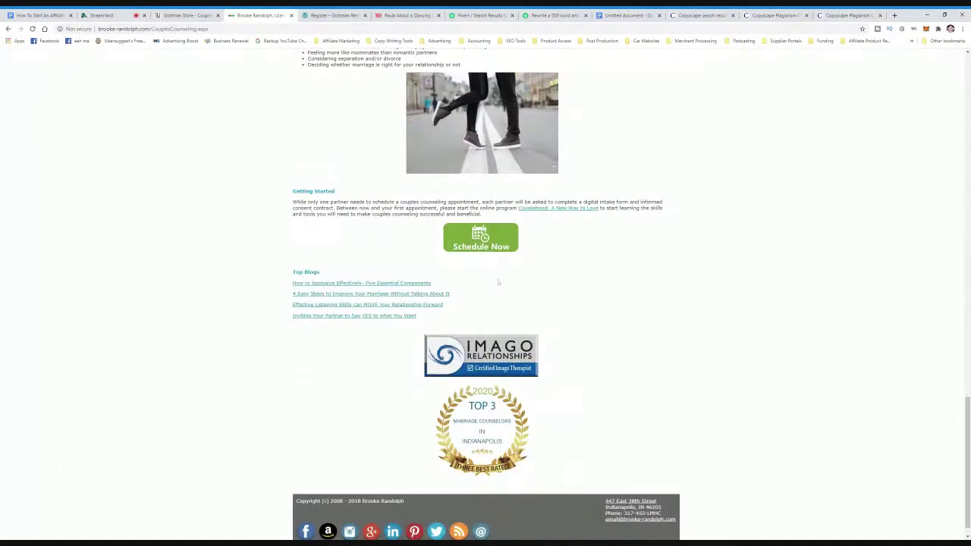
{"action": "scroll", "coordinate": [501, 283], "scroll_direction": "up", "scroll_amount": 15}
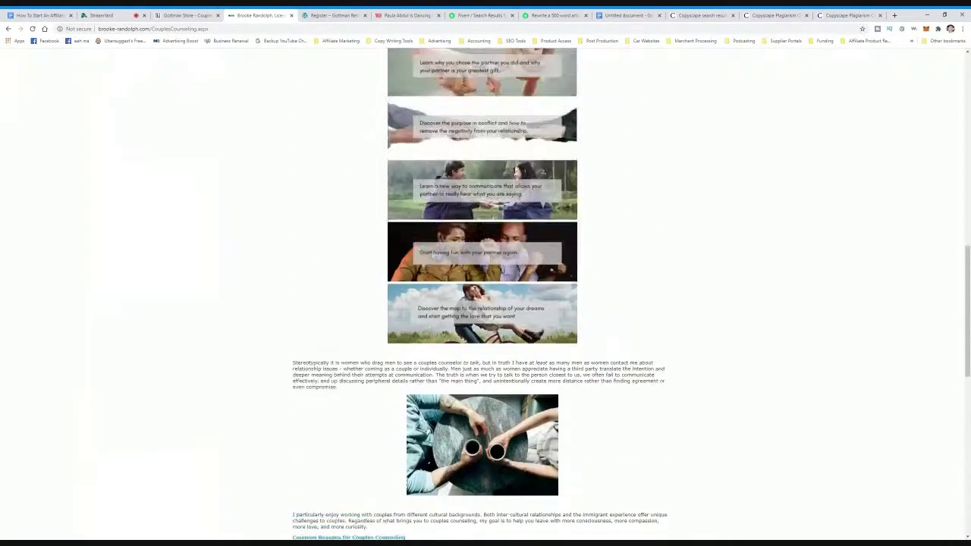
{"action": "scroll", "coordinate": [505, 279], "scroll_direction": "up", "scroll_amount": 10}
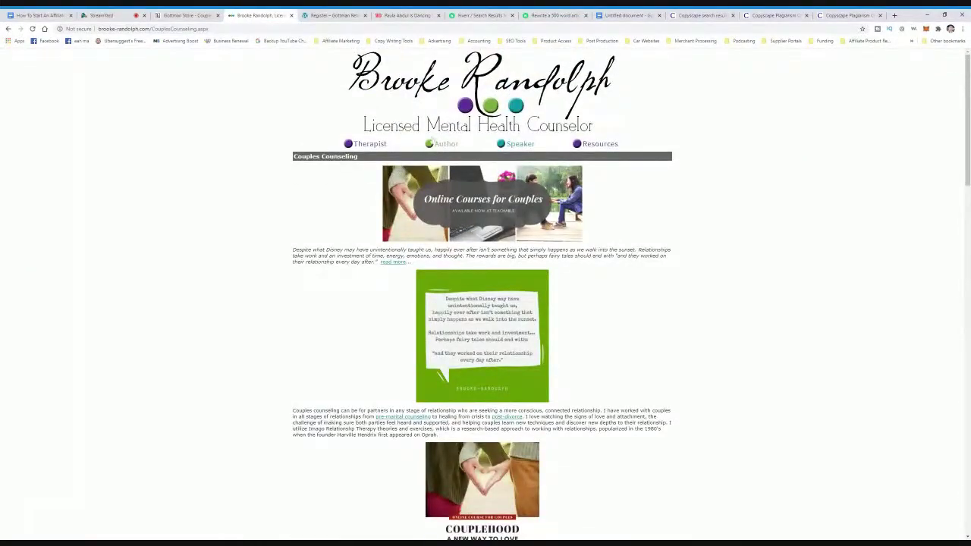
{"action": "scroll", "coordinate": [497, 184], "scroll_direction": "down", "scroll_amount": 15}
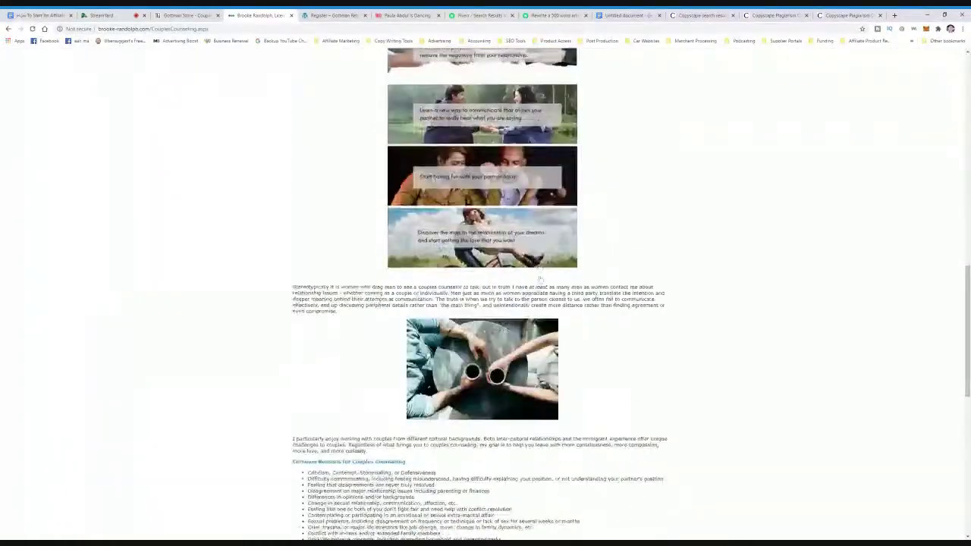
{"action": "scroll", "coordinate": [515, 243], "scroll_direction": "down", "scroll_amount": 5}
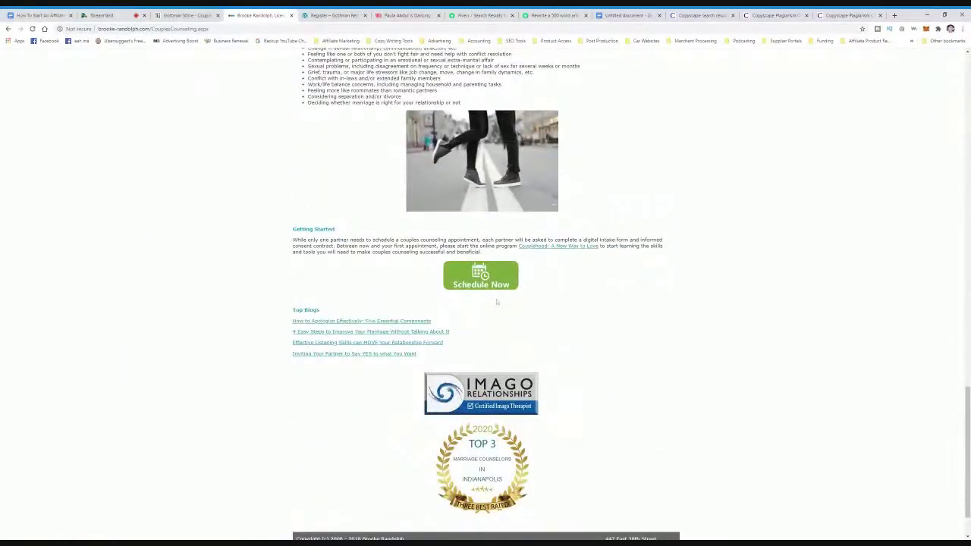
{"action": "scroll", "coordinate": [499, 304], "scroll_direction": "up", "scroll_amount": 10}
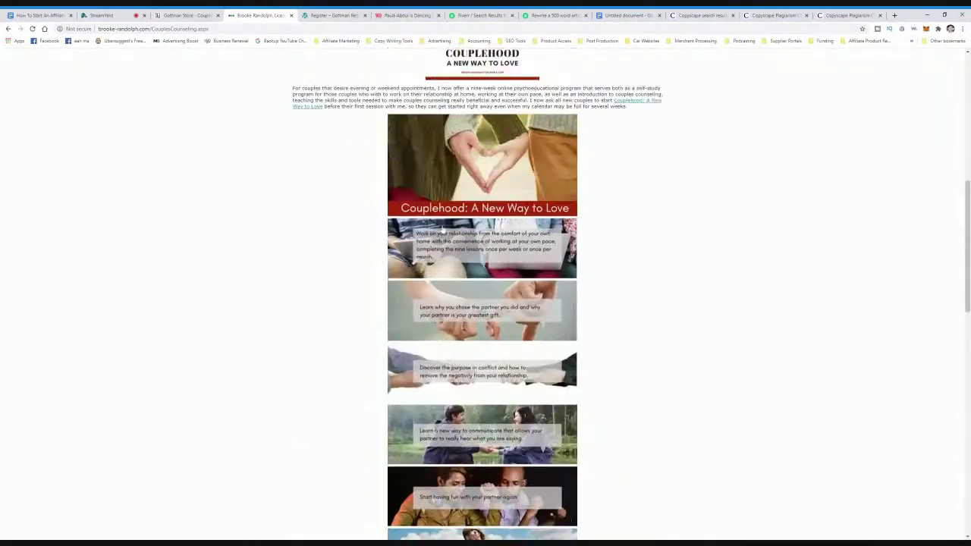
{"action": "left_click", "coordinate": [410, 15]}
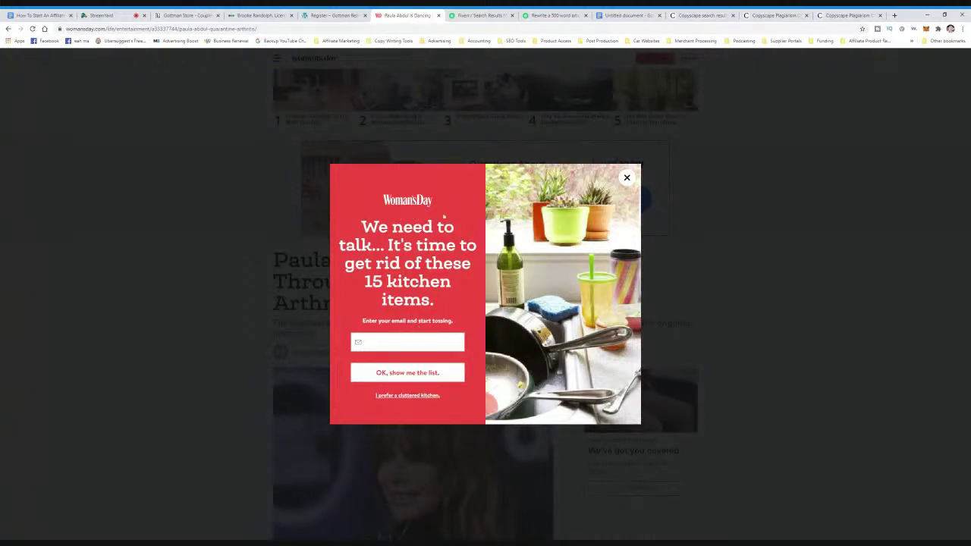
{"action": "left_click", "coordinate": [426, 343]}
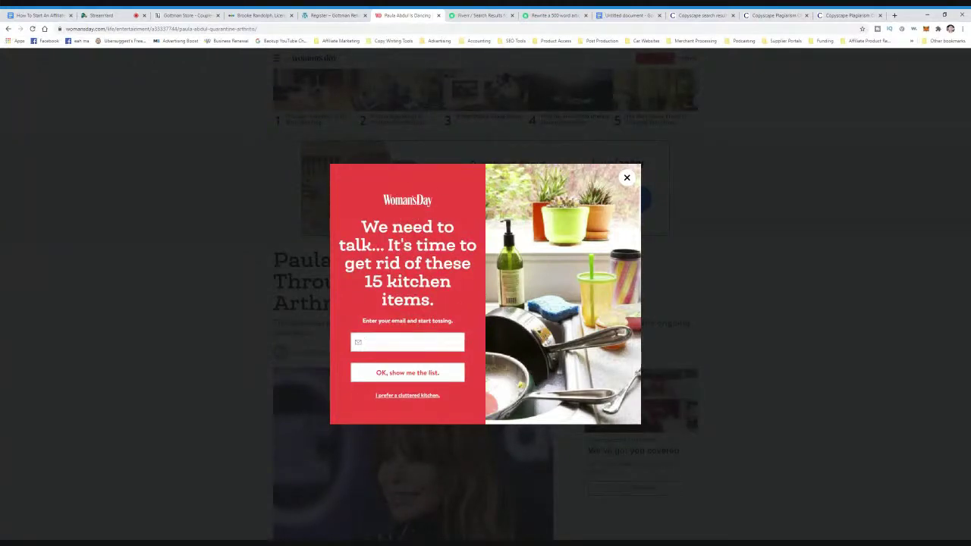
{"action": "type", "text": "josh"}
{"action": "left_click", "coordinate": [626, 177]}
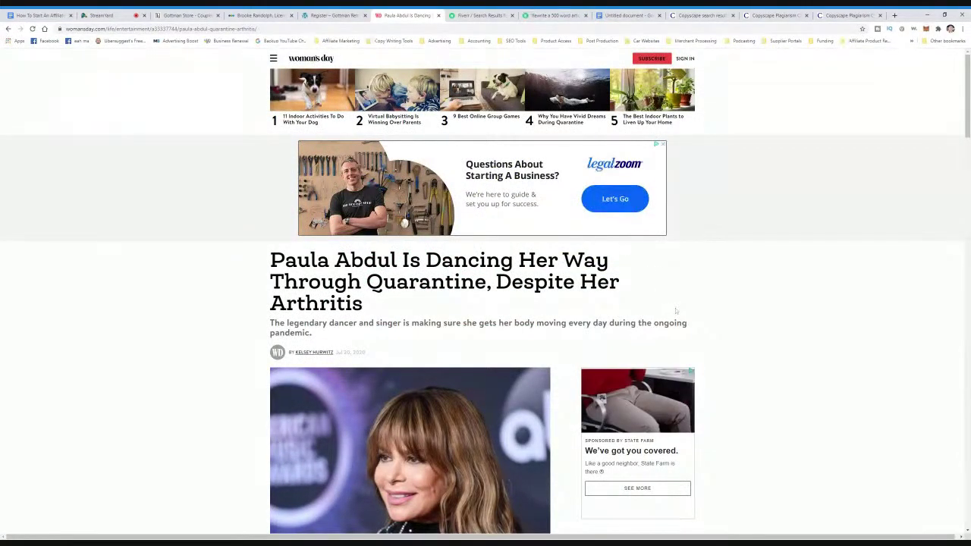
{"action": "scroll", "coordinate": [748, 331], "scroll_direction": "down", "scroll_amount": 1}
{"action": "scroll", "coordinate": [747, 331], "scroll_direction": "up", "scroll_amount": 1}
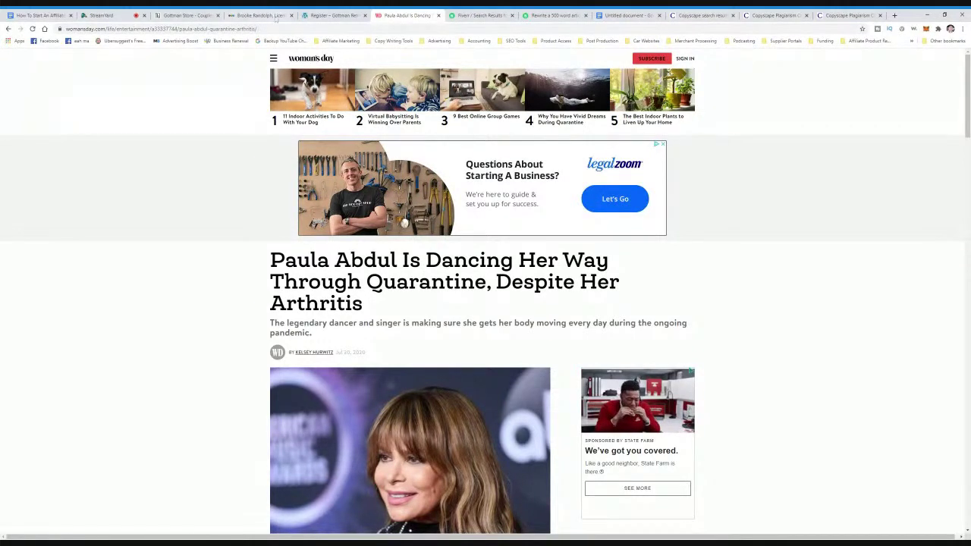
{"action": "left_click", "coordinate": [232, 16]}
{"action": "left_click", "coordinate": [183, 16]}
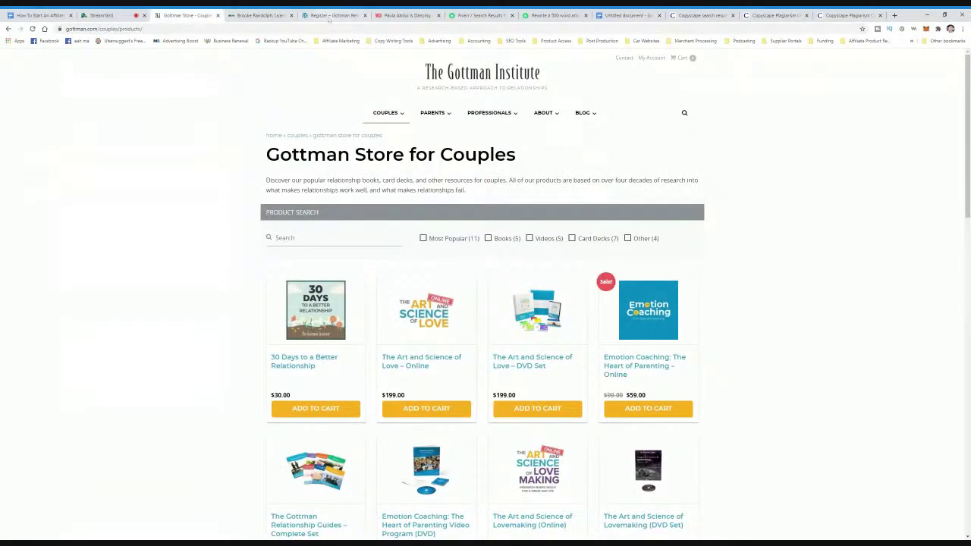
{"action": "left_click", "coordinate": [403, 15]}
{"action": "scroll", "coordinate": [472, 416], "scroll_direction": "down", "scroll_amount": 10}
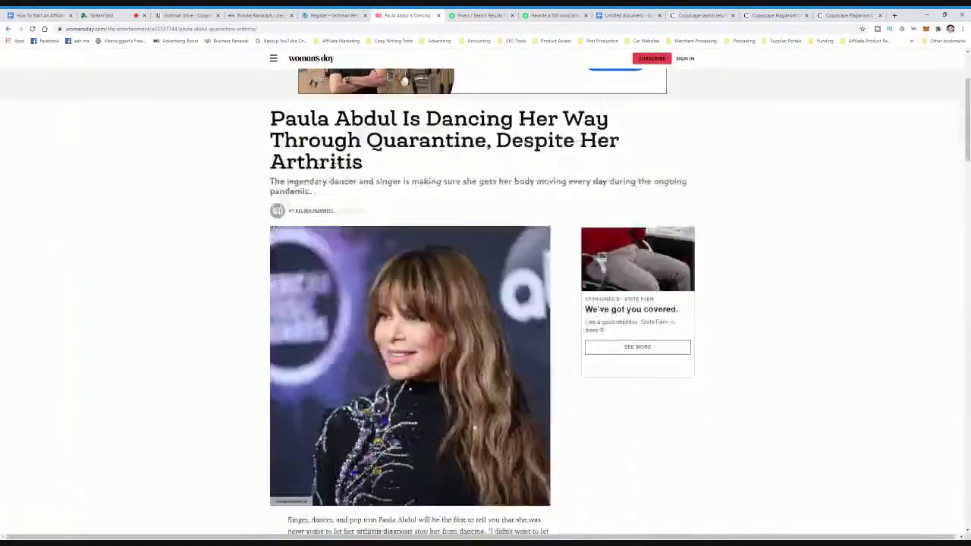
{"action": "scroll", "coordinate": [472, 416], "scroll_direction": "down", "scroll_amount": 14}
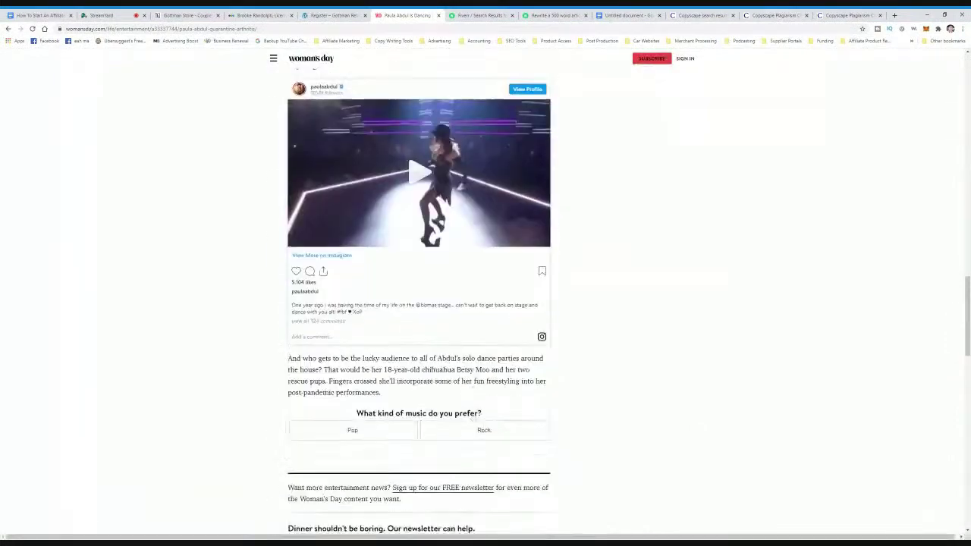
{"action": "scroll", "coordinate": [455, 288], "scroll_direction": "up", "scroll_amount": 2}
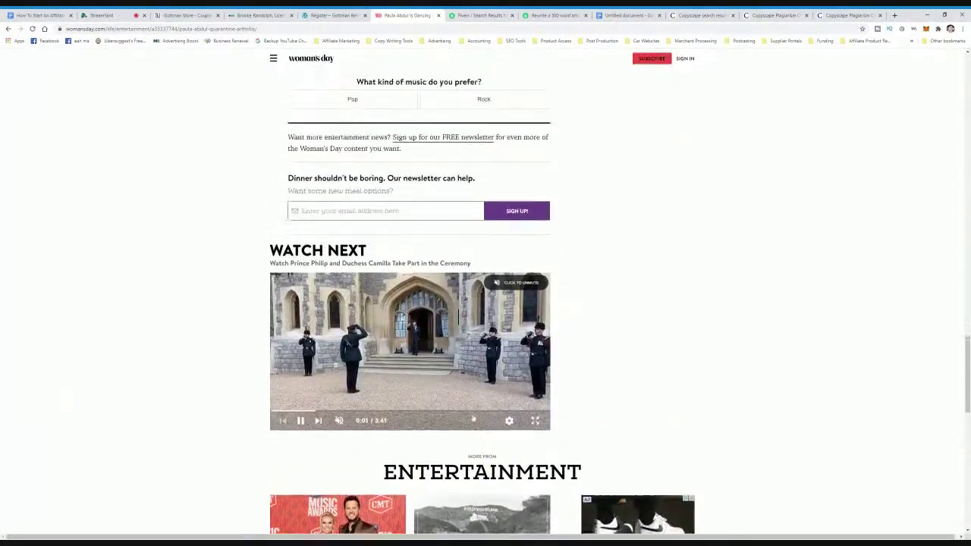
{"action": "scroll", "coordinate": [470, 301], "scroll_direction": "down", "scroll_amount": 2}
{"action": "scroll", "coordinate": [469, 301], "scroll_direction": "up", "scroll_amount": 12}
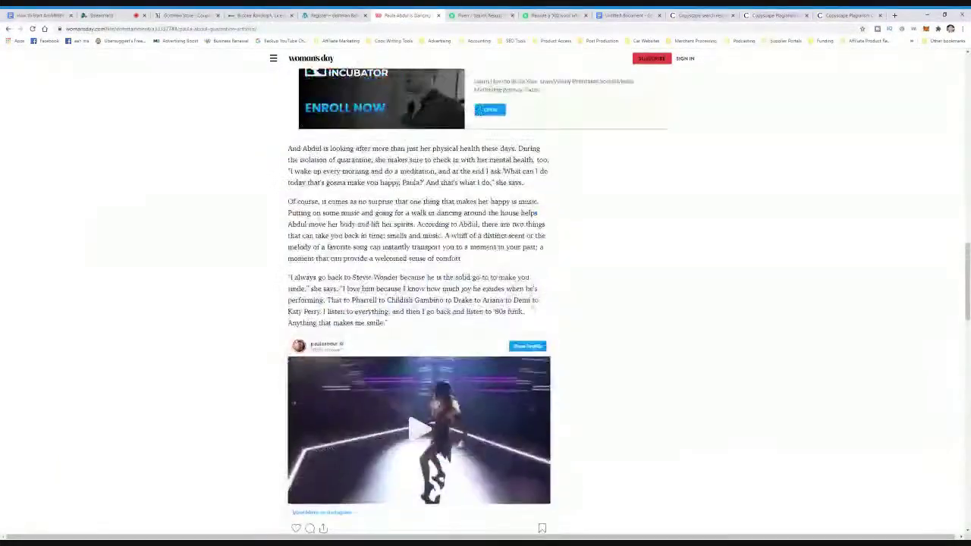
{"action": "scroll", "coordinate": [587, 403], "scroll_direction": "down", "scroll_amount": 2}
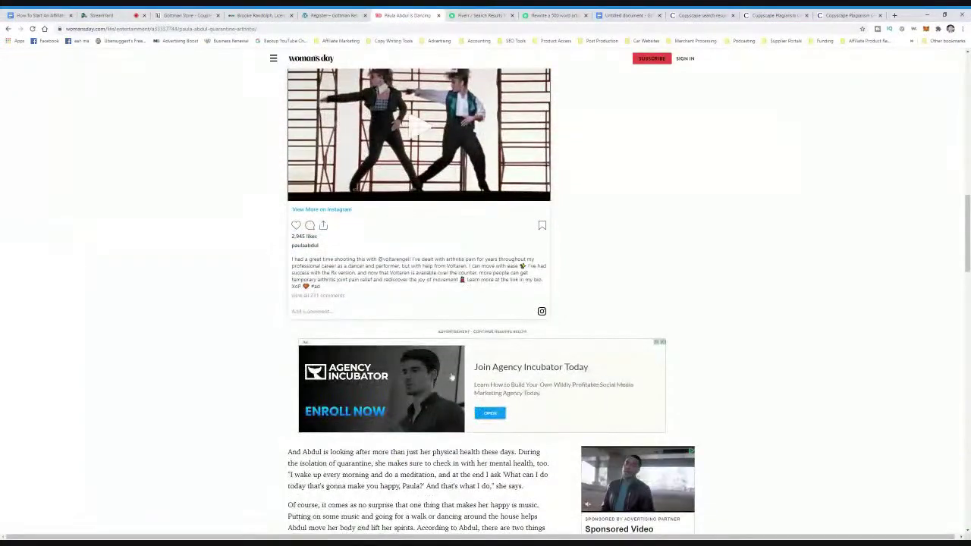
{"action": "scroll", "coordinate": [587, 403], "scroll_direction": "up", "scroll_amount": 3}
{"action": "scroll", "coordinate": [589, 402], "scroll_direction": "up", "scroll_amount": 8}
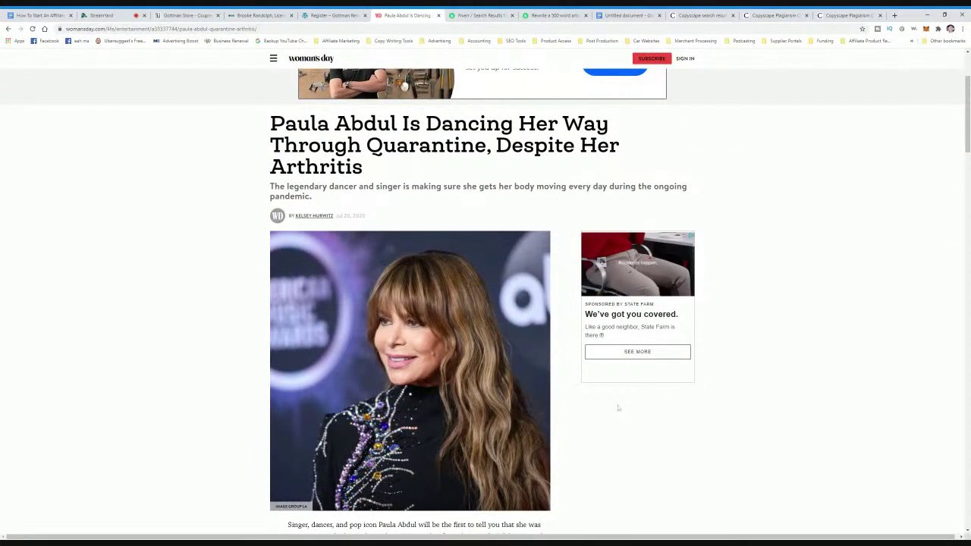
{"action": "scroll", "coordinate": [590, 404], "scroll_direction": "up", "scroll_amount": 2}
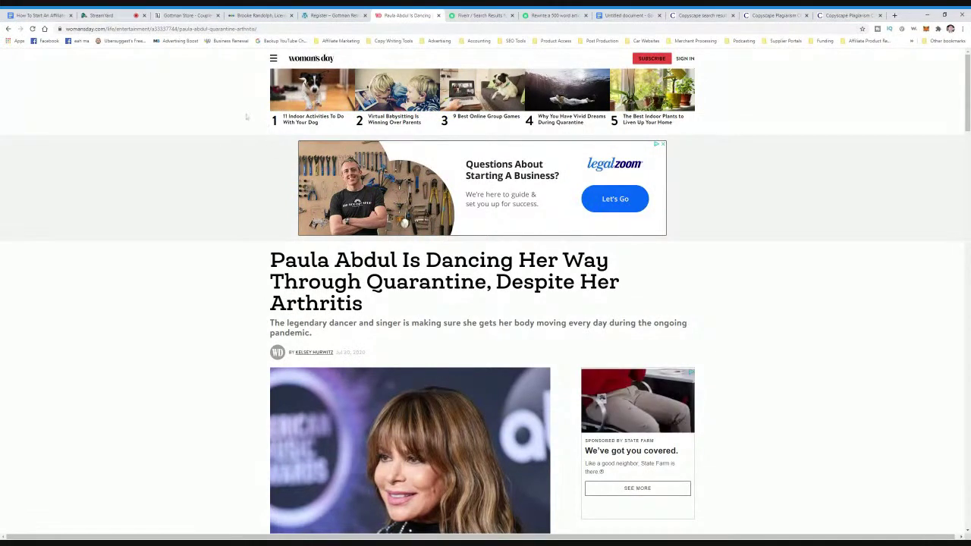
- Back in the blog outline, briefly highlight the Step 2 and Step 3 lines
{"action": "left_click", "coordinate": [53, 16]}
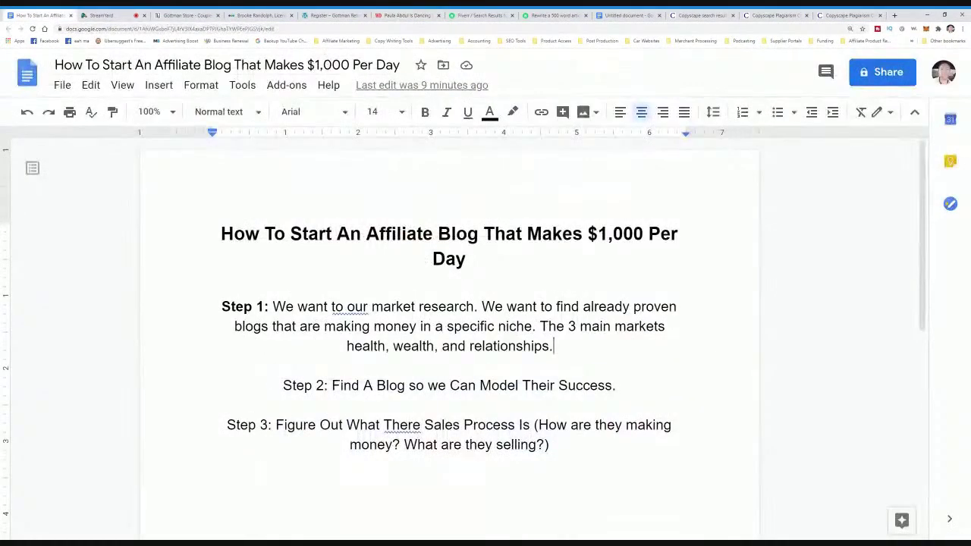
{"action": "left_click_drag", "start_coordinate": [330, 386], "coordinate": [617, 385]}
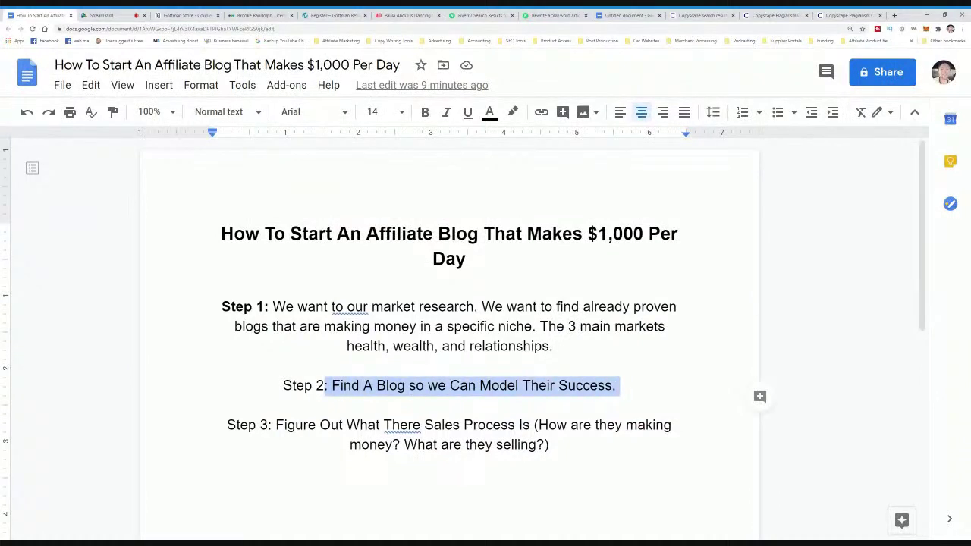
{"action": "left_click", "coordinate": [453, 407]}
{"action": "left_click_drag", "start_coordinate": [296, 425], "coordinate": [609, 424]}
- Add 'Step 4: Right down search phrase that are in demand that people are typing around our niche. (aka problems)'
{"action": "left_click", "coordinate": [556, 446]}
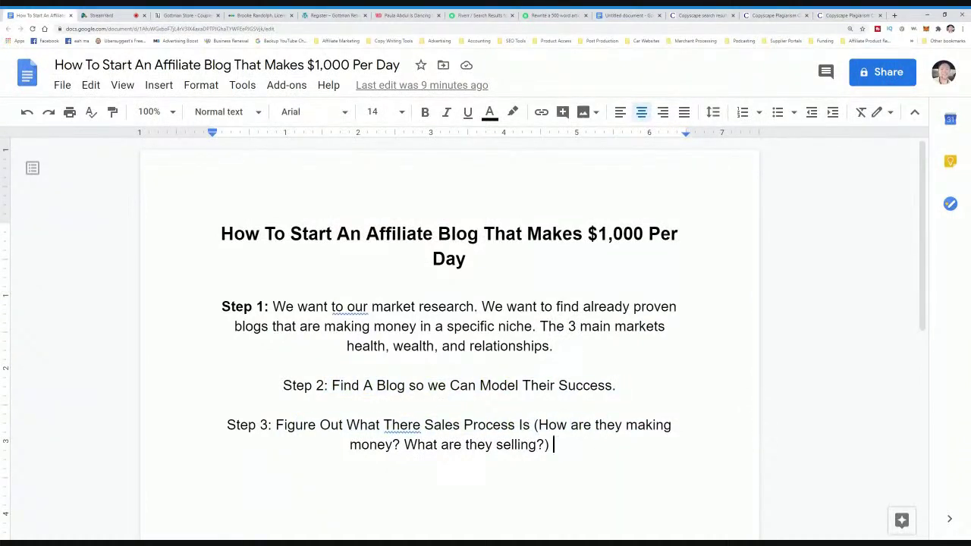
{"action": "key", "text": "Return"}
{"action": "type", "text": "St"}
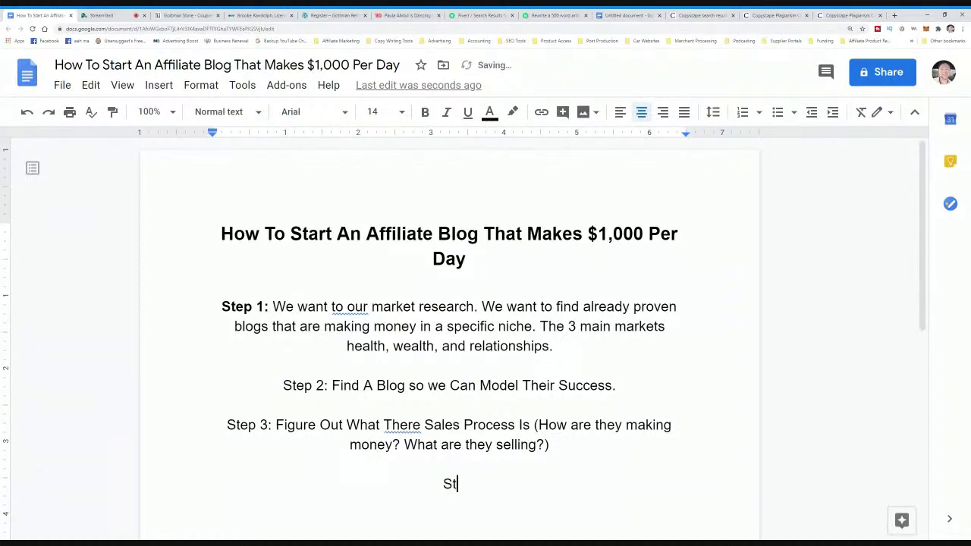
{"action": "type", "text": "ep 4: W"}
{"action": "key", "text": "BackSpace"}
{"action": "type", "text": "RTig"}
{"action": "key", "text": "BackSpace"}
{"action": "key", "text": "BackSpace"}
{"action": "key", "text": "BackSpace"}
{"action": "type", "text": "ight down search"}
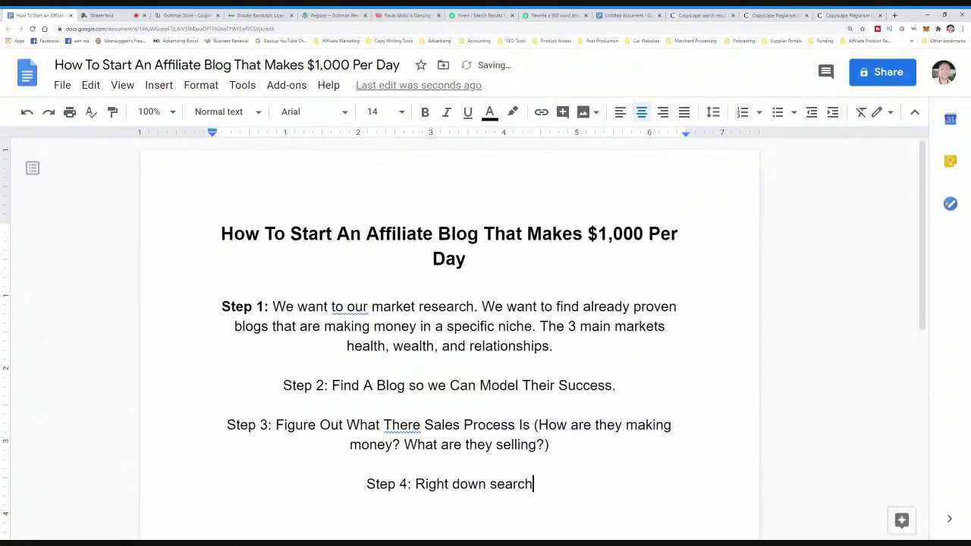
{"action": "type", "text": " phrase that"}
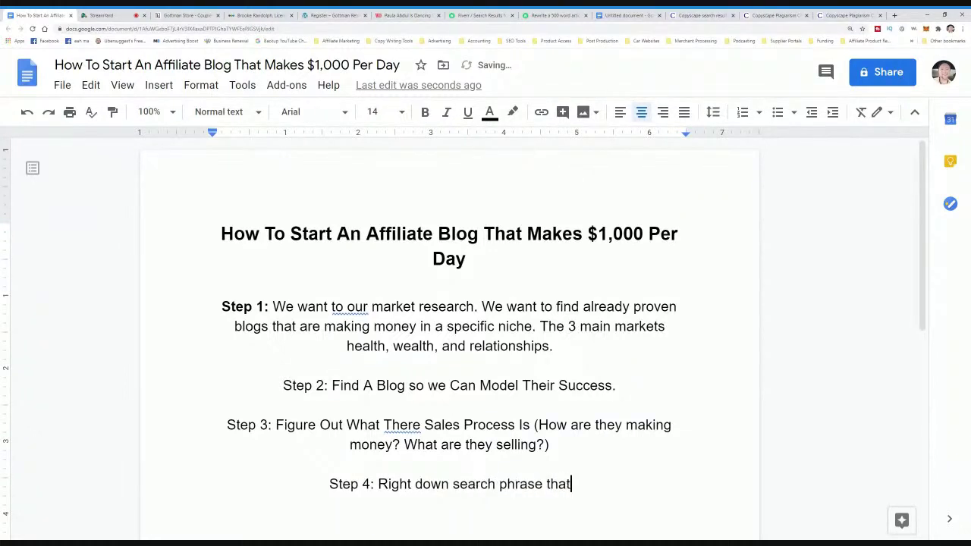
{"action": "type", "text": " peop"}
{"action": "key", "text": "BackSpace"}
{"action": "key", "text": "BackSpace"}
{"action": "key", "text": "BackSpace"}
{"action": "key", "text": "BackSpace"}
{"action": "key", "text": "BackSpace"}
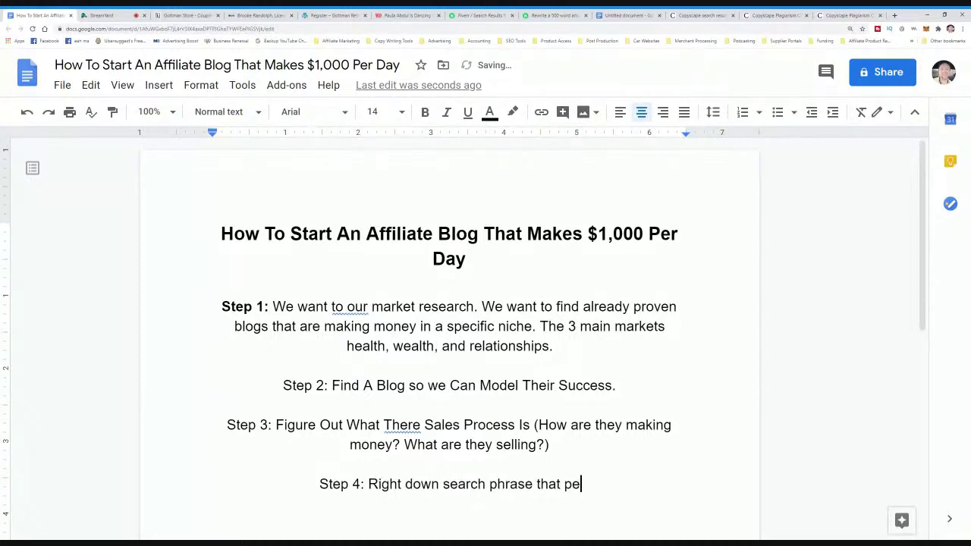
{"action": "key", "text": "BackSpace"}
{"action": "key", "text": "BackSpace"}
{"action": "type", "text": "at are "}
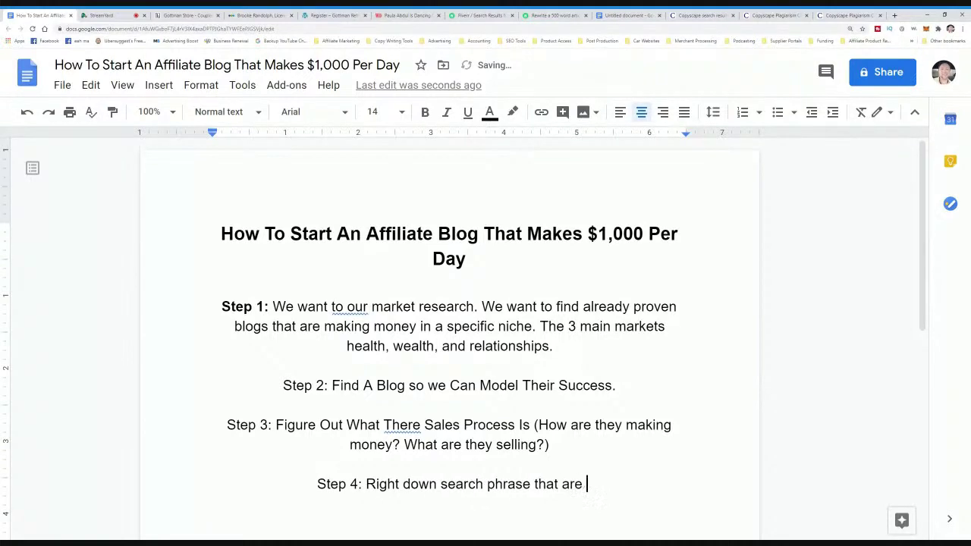
{"action": "type", "text": "in demand that "}
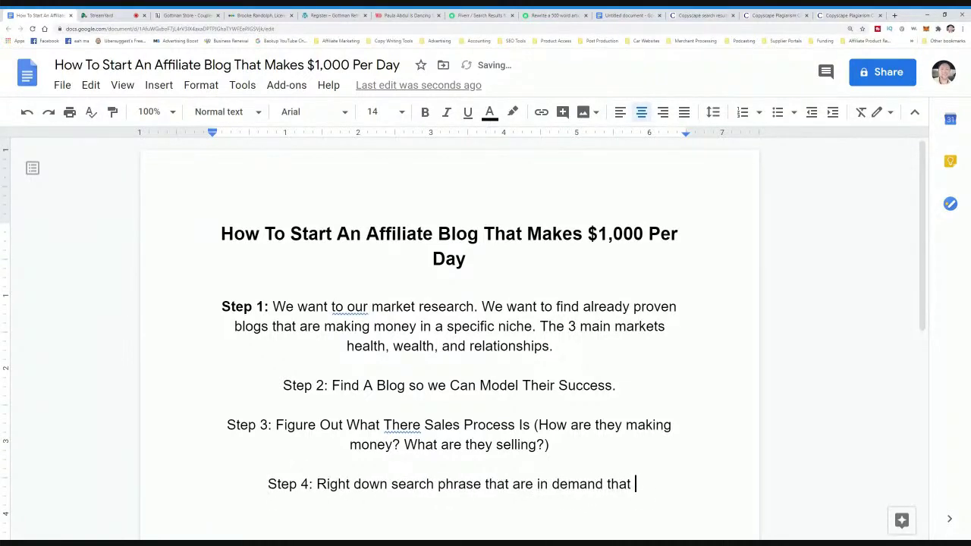
{"action": "type", "text": "people a"}
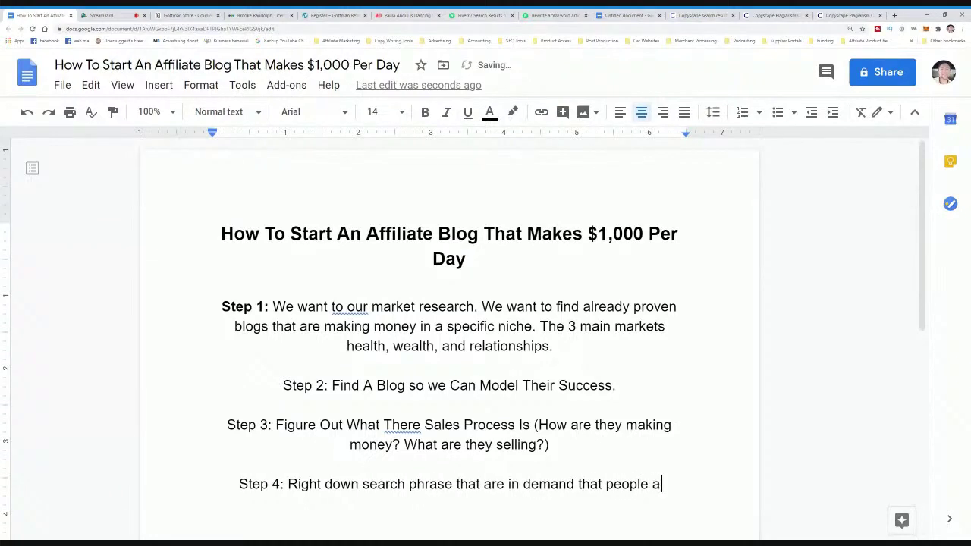
{"action": "type", "text": "re typing around our n"}
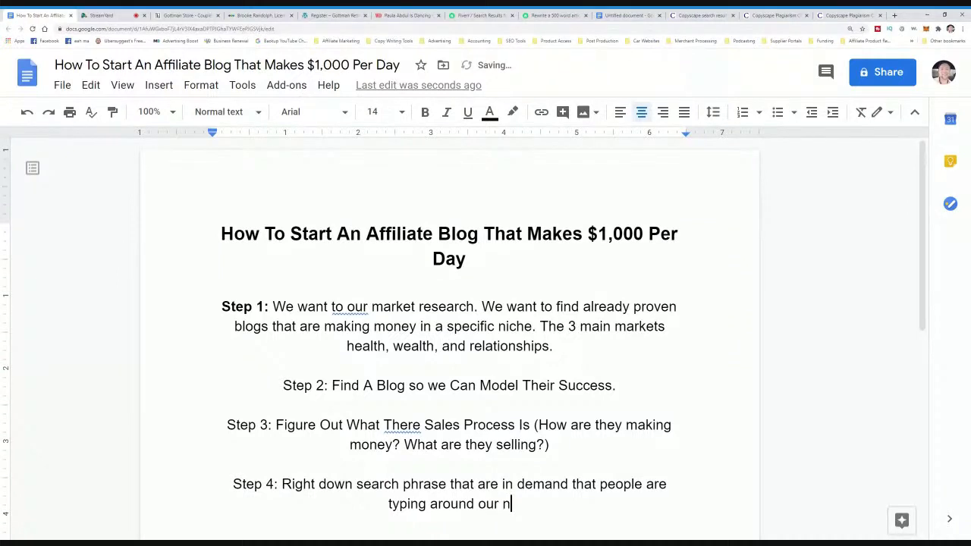
{"action": "type", "text": "iche. (aka"}
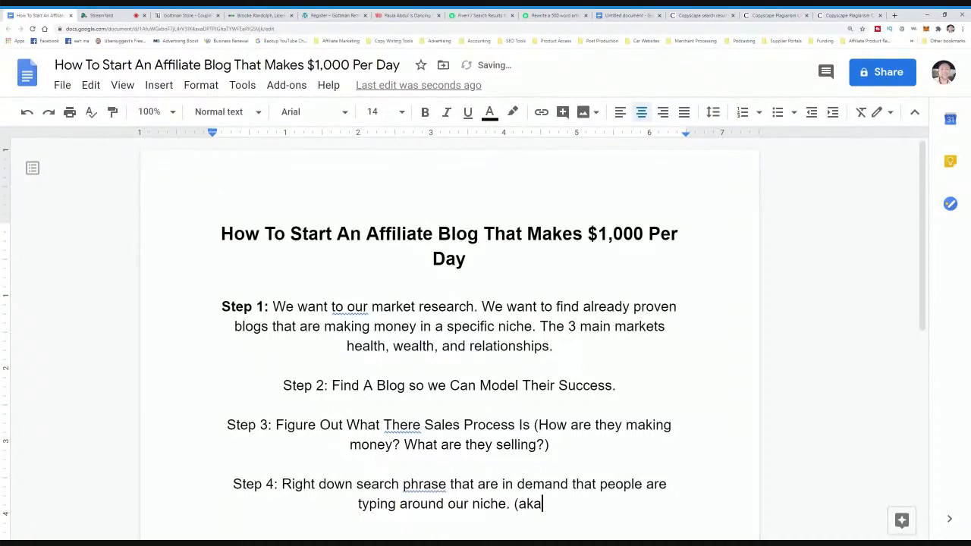
{"action": "type", "text": " problems "}
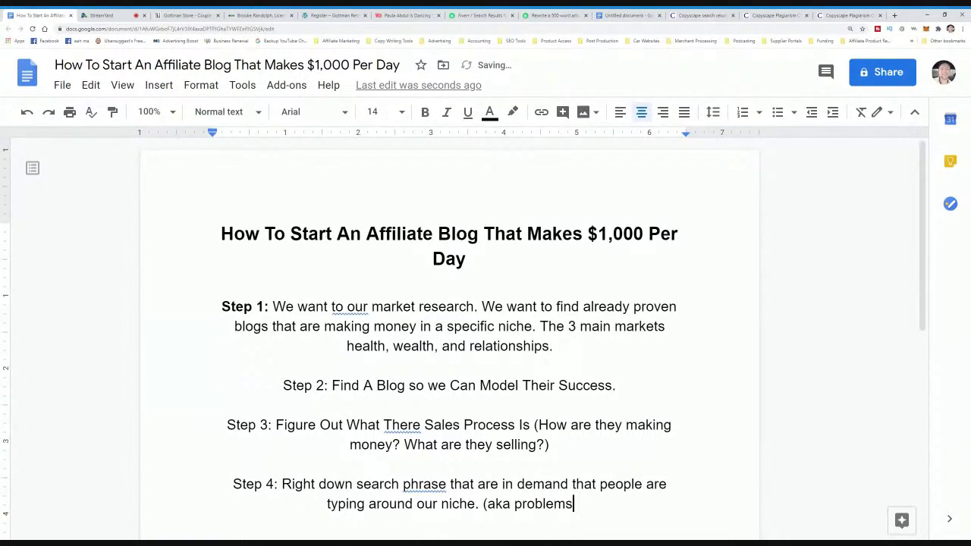
{"action": "type", "text": ")"}
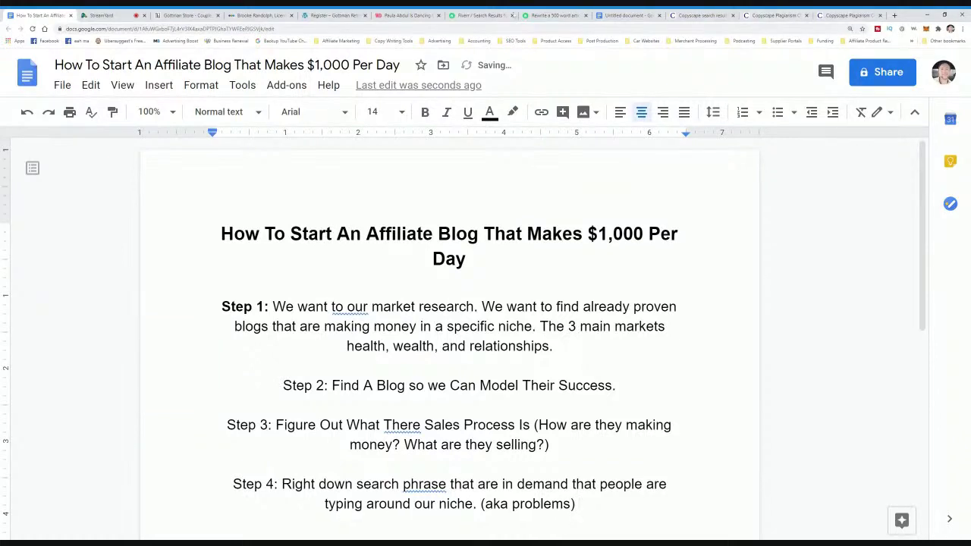
- Search Google for 'google excel' in a new tab
{"action": "left_click", "coordinate": [894, 16]}
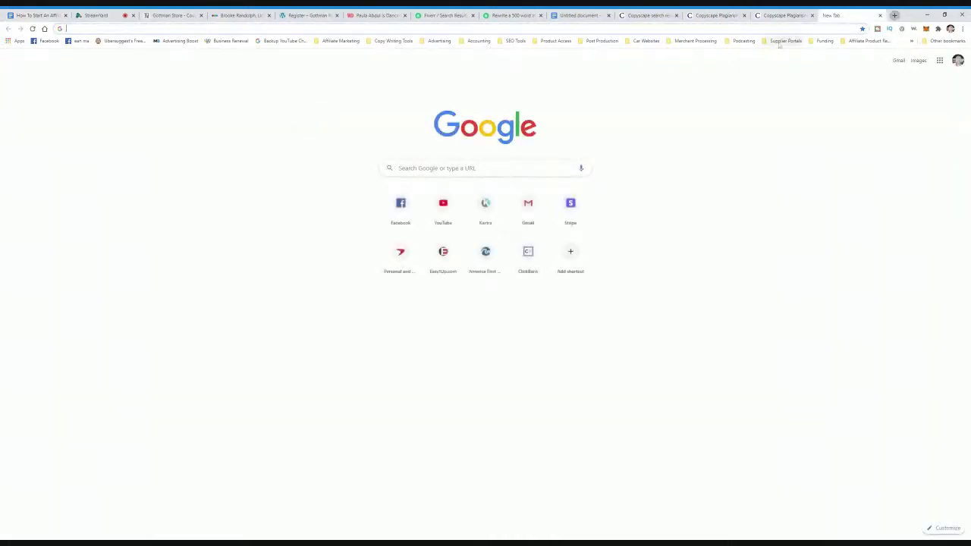
{"action": "type", "text": "google "}
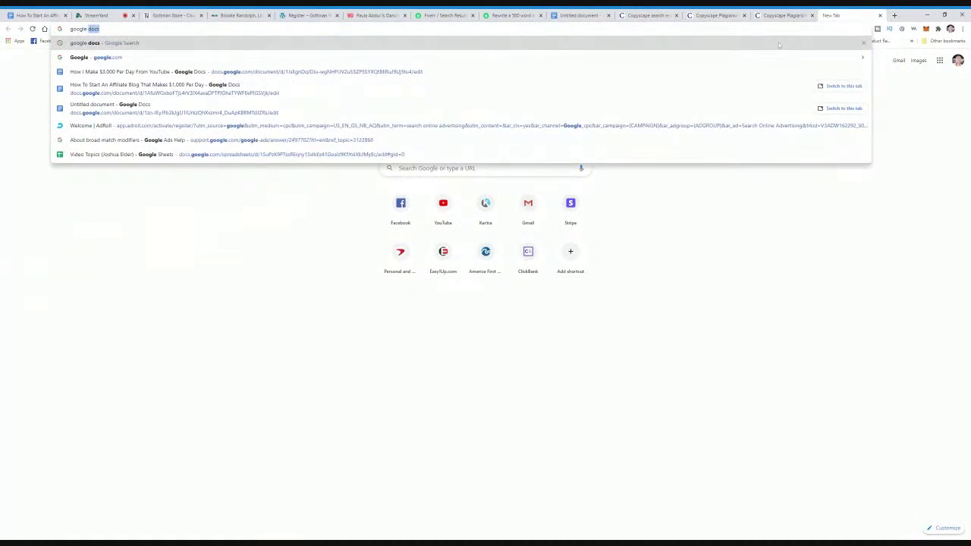
{"action": "type", "text": "ex"}
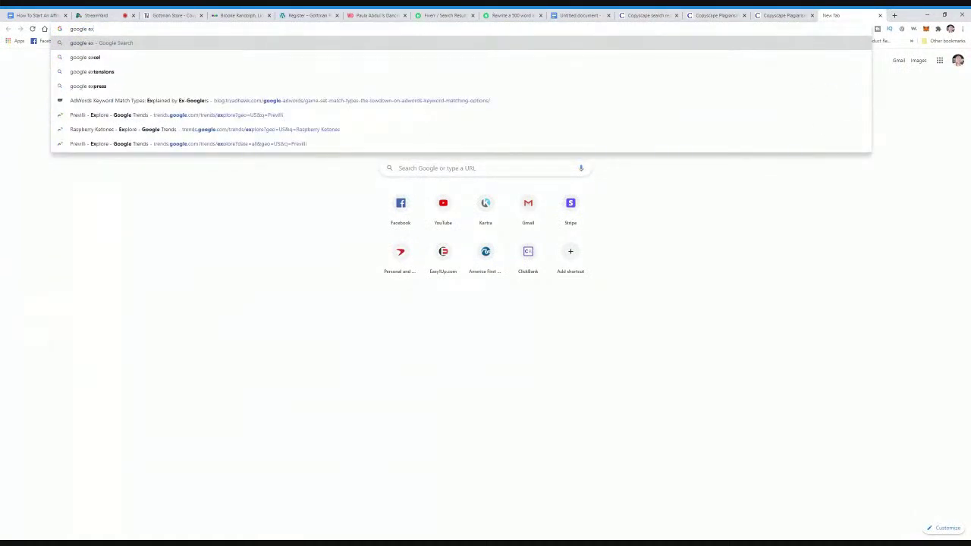
{"action": "key", "text": "Down"}
{"action": "key", "text": "Return"}
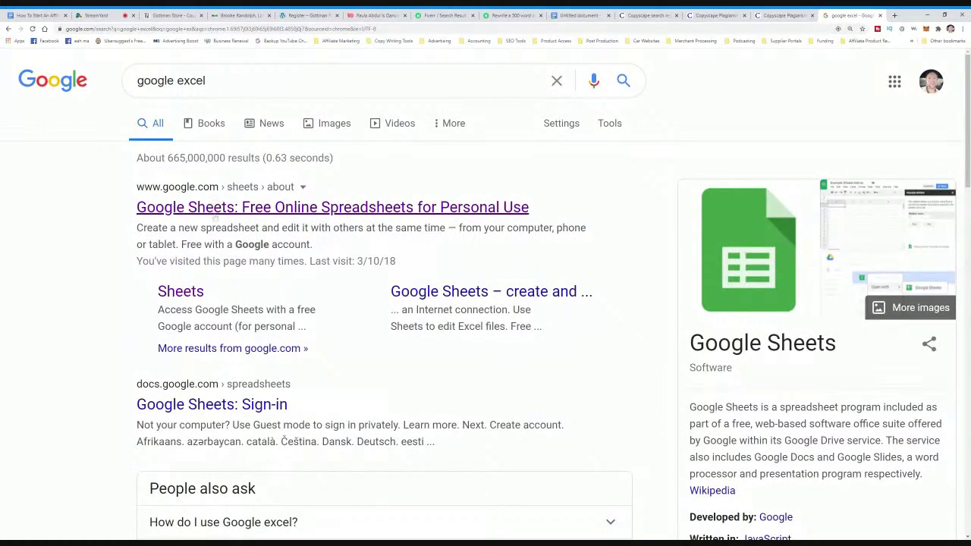
- Go from the results into Google Sheets and start a Blank spreadsheet
{"action": "left_click", "coordinate": [219, 213]}
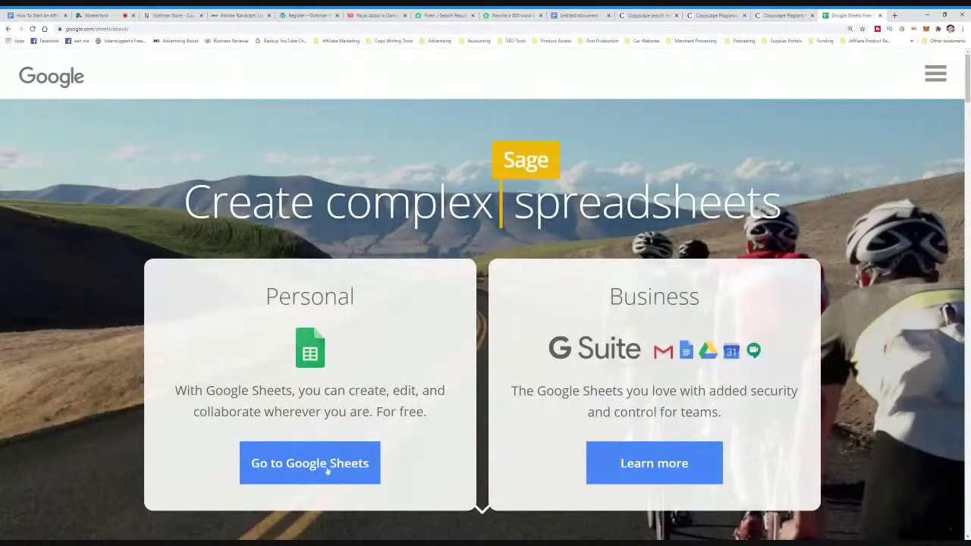
{"action": "left_click", "coordinate": [328, 465]}
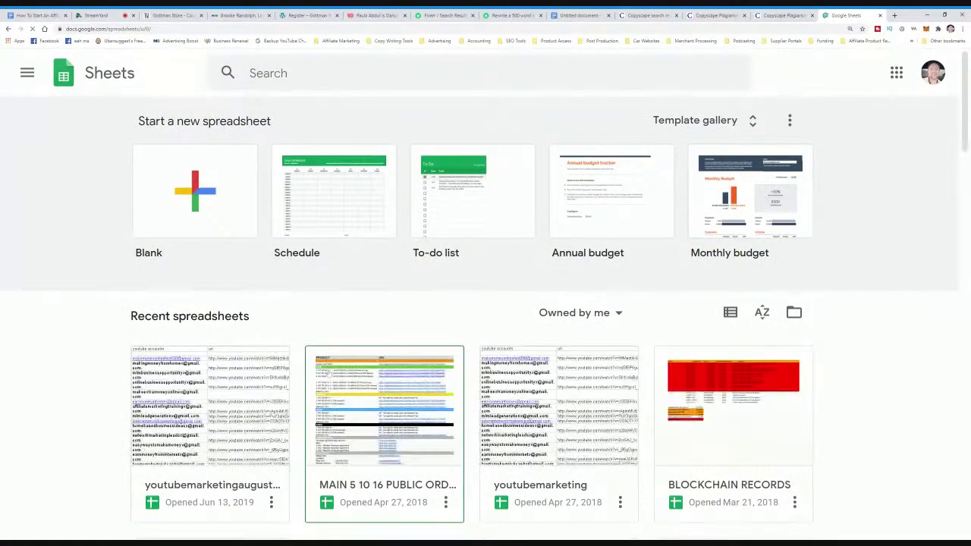
{"action": "scroll", "coordinate": [303, 343], "scroll_direction": "down", "scroll_amount": 3}
{"action": "scroll", "coordinate": [305, 343], "scroll_direction": "up", "scroll_amount": 1}
{"action": "scroll", "coordinate": [305, 343], "scroll_direction": "up", "scroll_amount": 3}
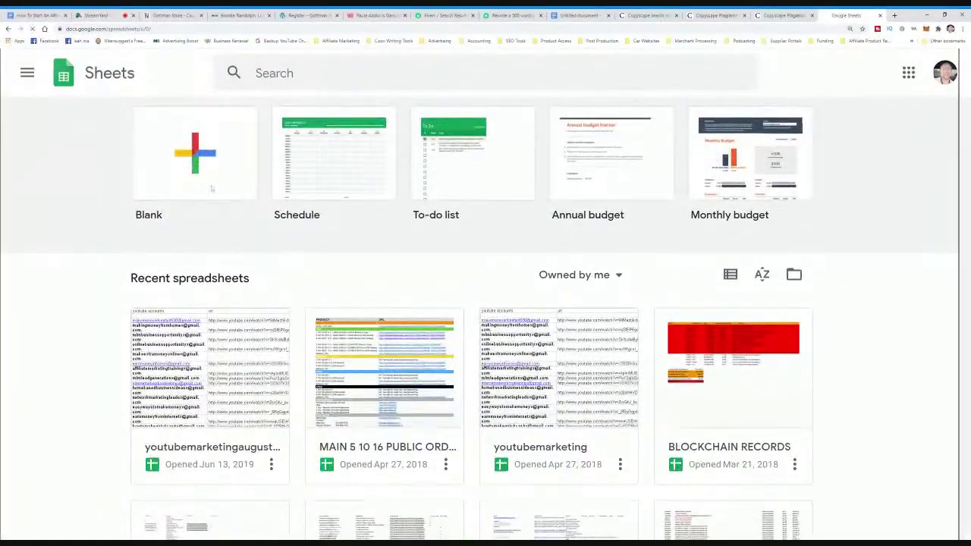
{"action": "left_click", "coordinate": [214, 193]}
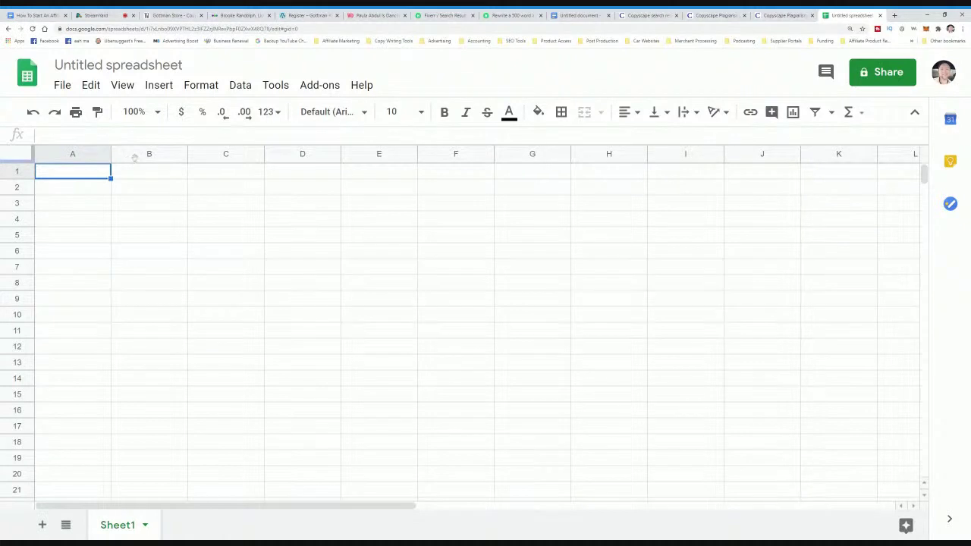
- Rename the spreadsheet to 'Improve Marriage'
{"action": "left_click", "coordinate": [118, 64]}
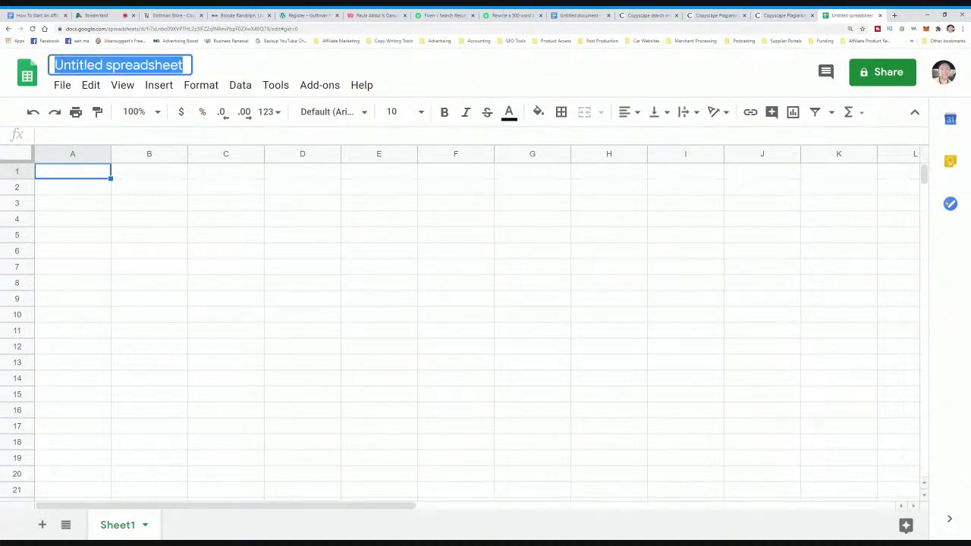
{"action": "type", "text": "Improv"}
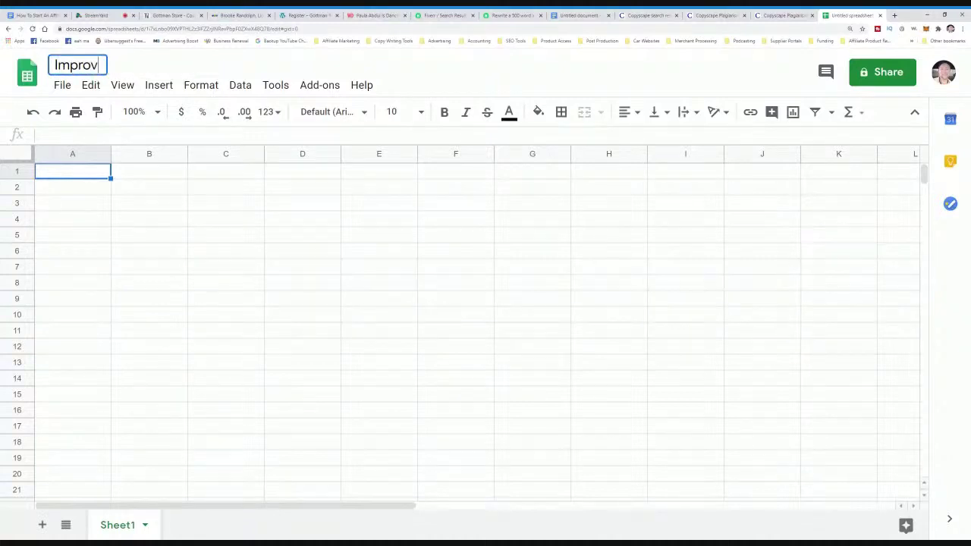
{"action": "type", "text": "e Marriage"}
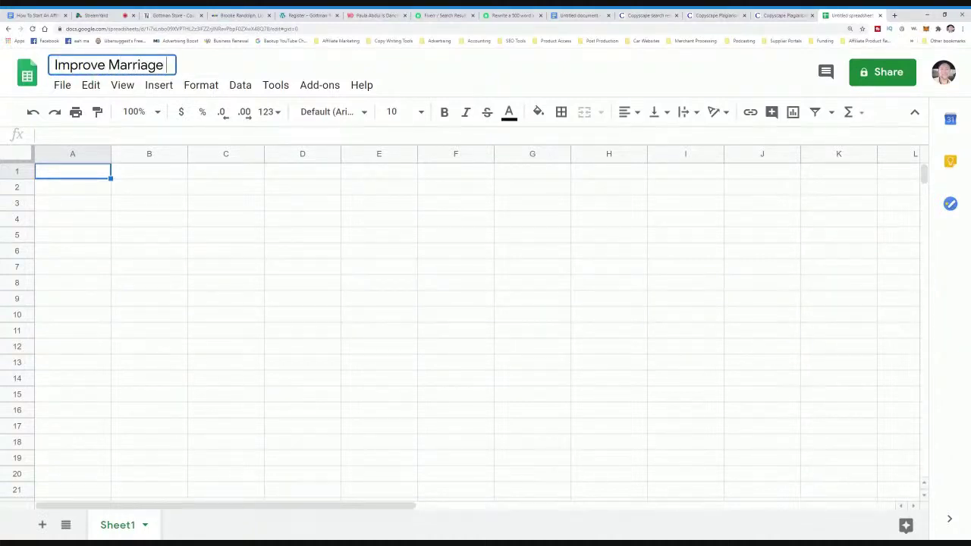
{"action": "left_click", "coordinate": [78, 192]}
- Widen column A and enter headings 'Keyword (Search Phrase)' in A1 and 'Related keywords' in B1
{"action": "left_click_drag", "start_coordinate": [111, 153], "coordinate": [230, 154]}
{"action": "left_click", "coordinate": [145, 170]}
{"action": "key", "text": "Return"}
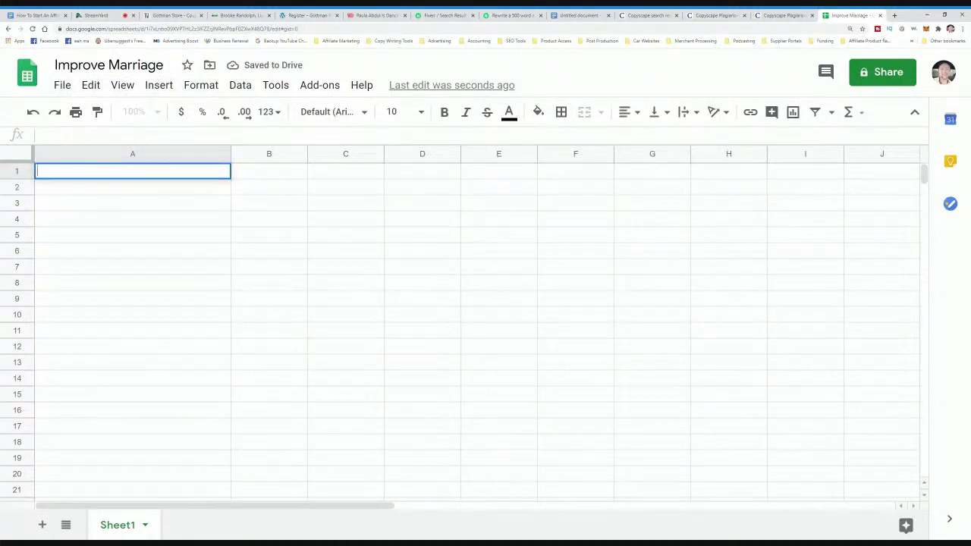
{"action": "type", "text": "Keyword (Search Phrase"}
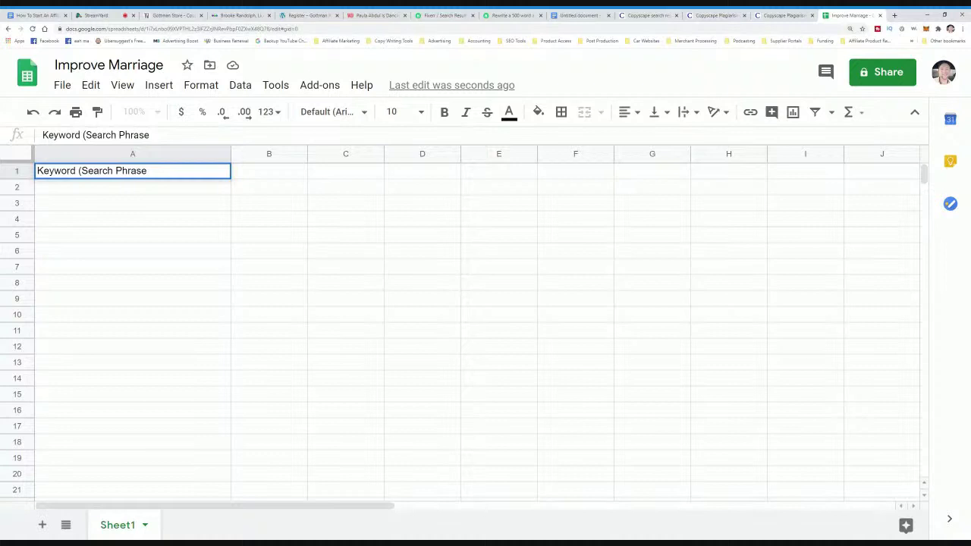
{"action": "type", "text": ")"}
{"action": "key", "text": "Tab"}
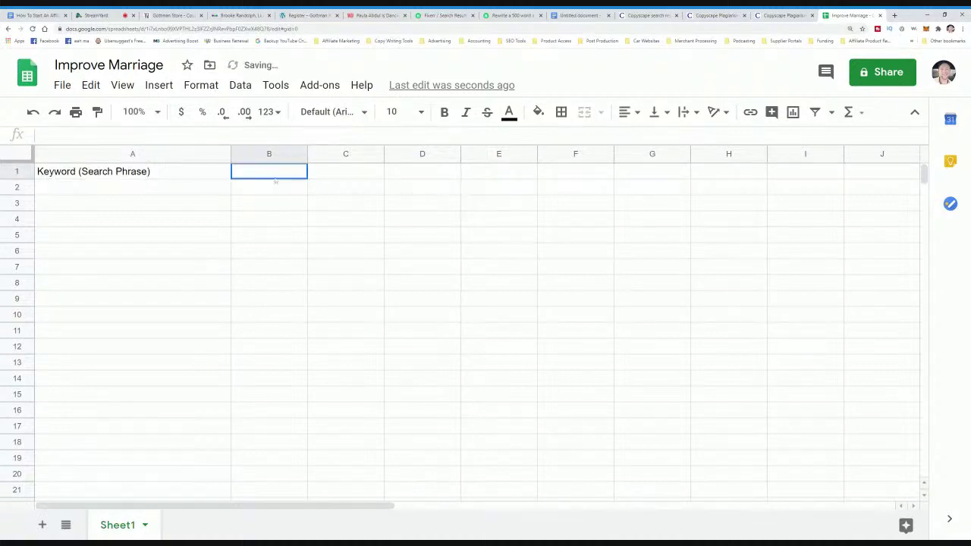
{"action": "type", "text": "Related "}
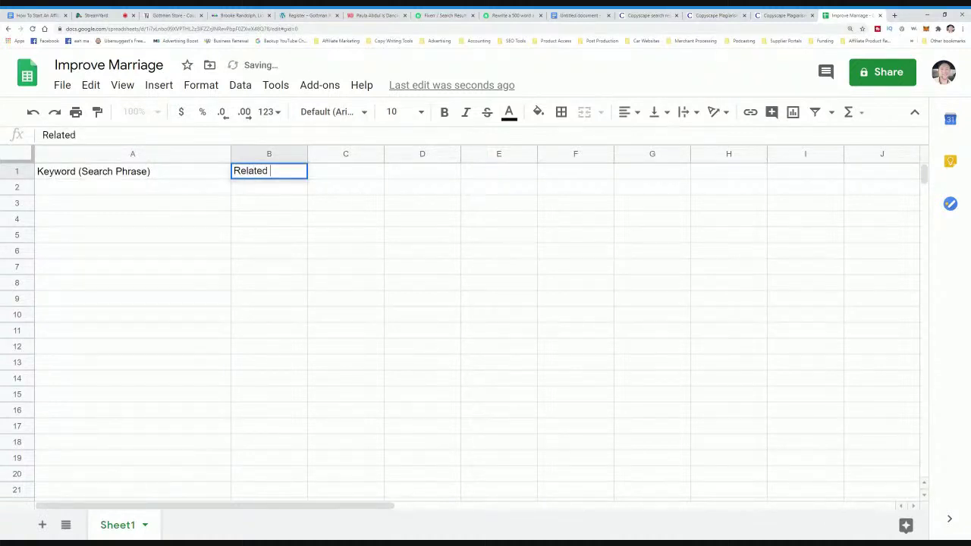
{"action": "type", "text": "keywords"}
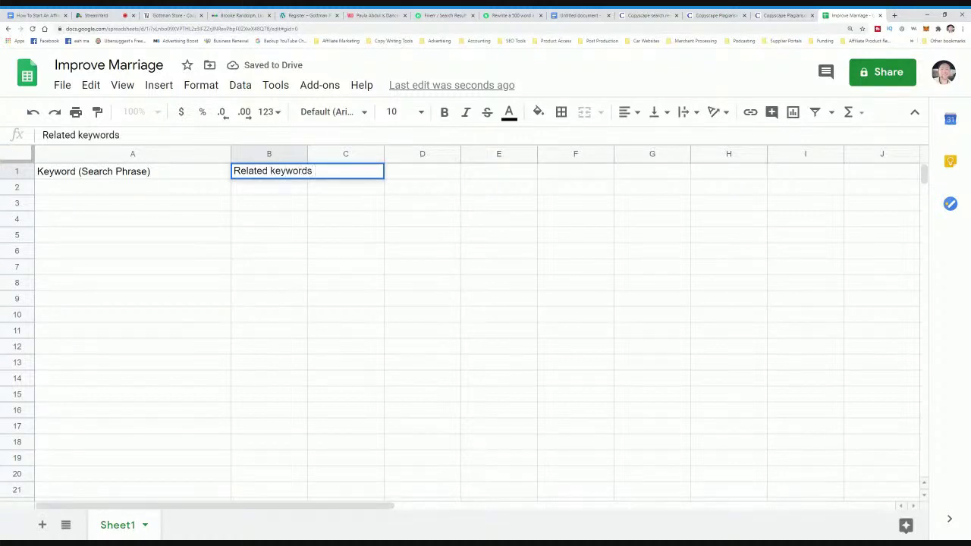
{"action": "left_click", "coordinate": [286, 205]}
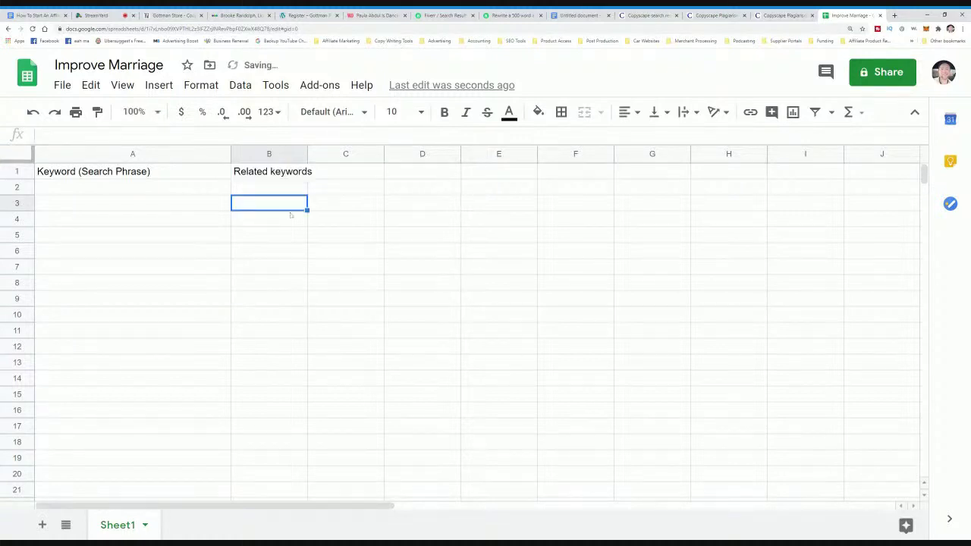
{"action": "double_click", "coordinate": [137, 187]}
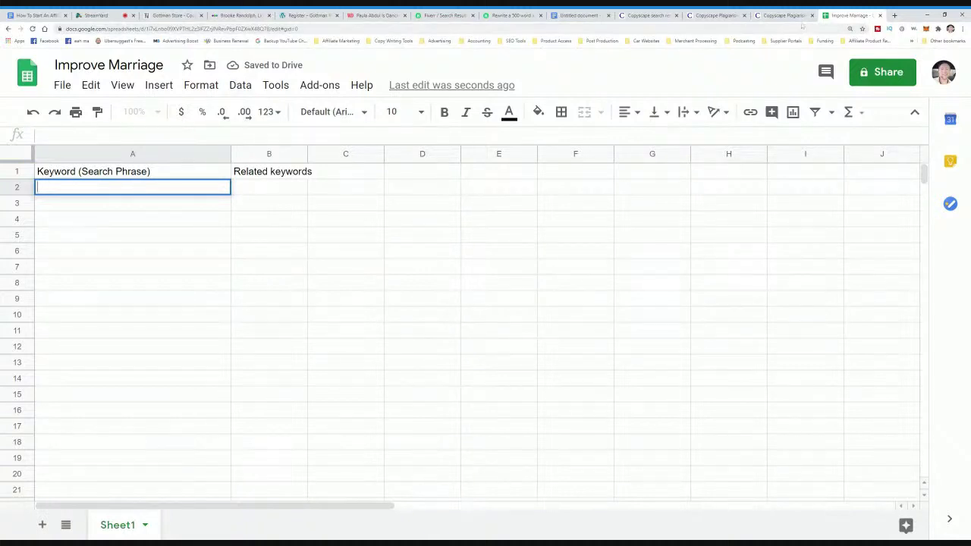
- Load google.com in the spare browser tab
{"action": "left_click", "coordinate": [767, 21]}
{"action": "left_click", "coordinate": [768, 28]}
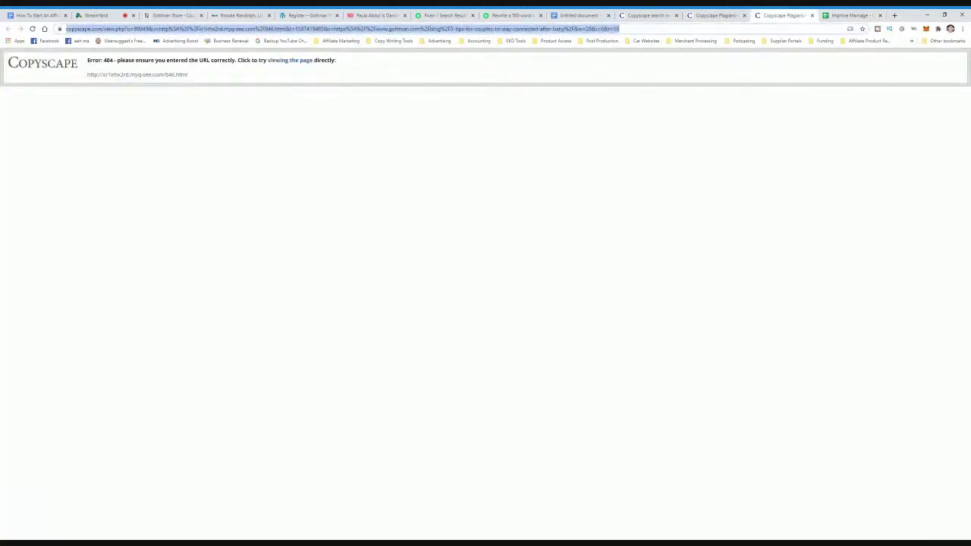
{"action": "type", "text": "google.com"}
{"action": "key", "text": "Return"}
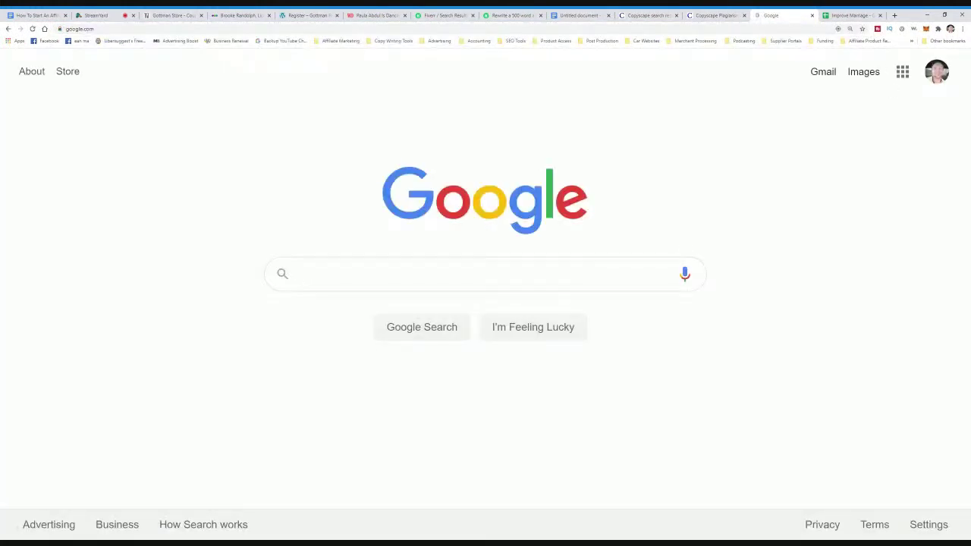
- Type 'improve marriage' into Google search to see its autocomplete suggestions
{"action": "type", "text": "improve marriage"}
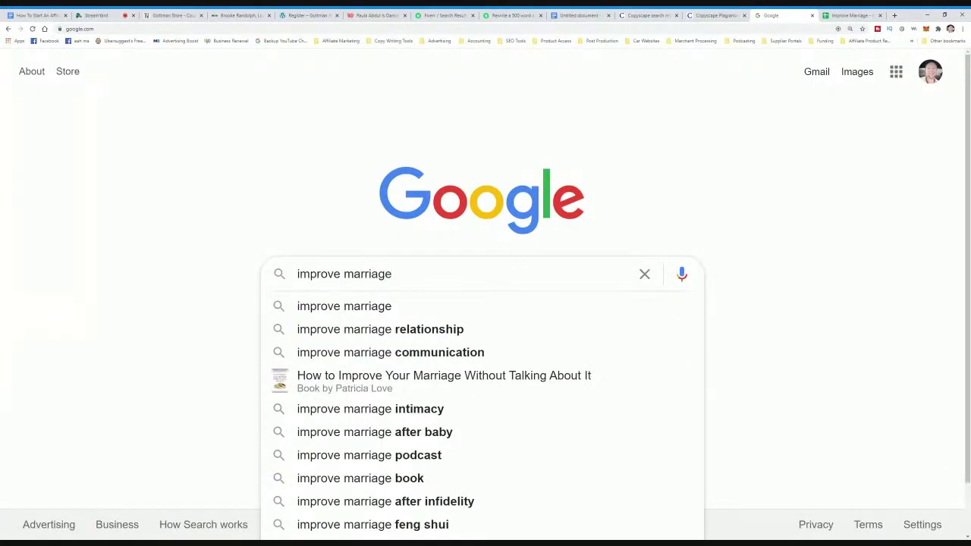
{"action": "key", "text": "BackSpace"}
{"action": "key", "text": "BackSpace"}
{"action": "key", "text": "BackSpace"}
{"action": "key", "text": "BackSpace"}
{"action": "key", "text": "BackSpace"}
{"action": "key", "text": "BackSpace"}
{"action": "key", "text": "BackSpace"}
{"action": "key", "text": "BackSpace"}
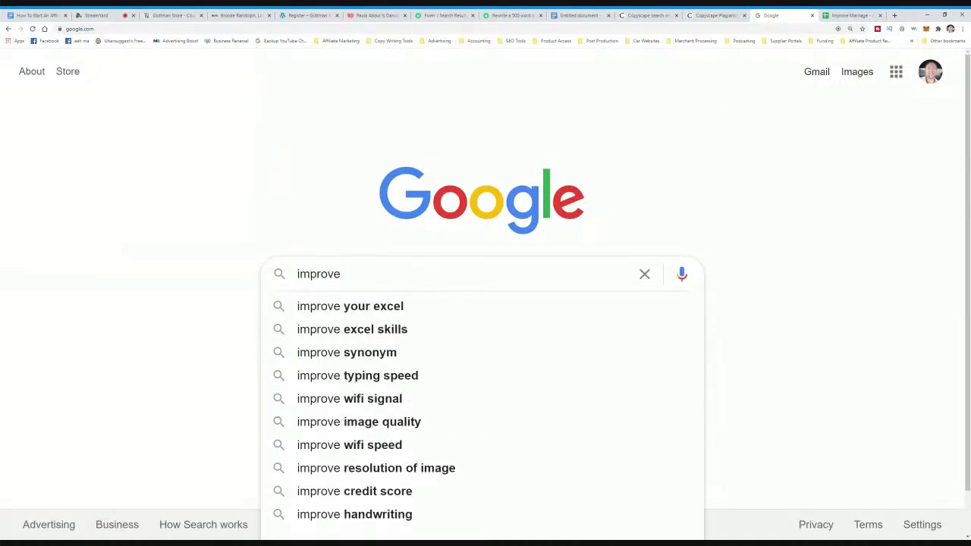
{"action": "type", "text": "your pm"}
{"action": "key", "text": "BackSpace"}
{"action": "key", "text": "BackSpace"}
{"action": "key", "text": "BackSpace"}
{"action": "key", "text": "BackSpace"}
{"action": "key", "text": "BackSpace"}
{"action": "key", "text": "BackSpace"}
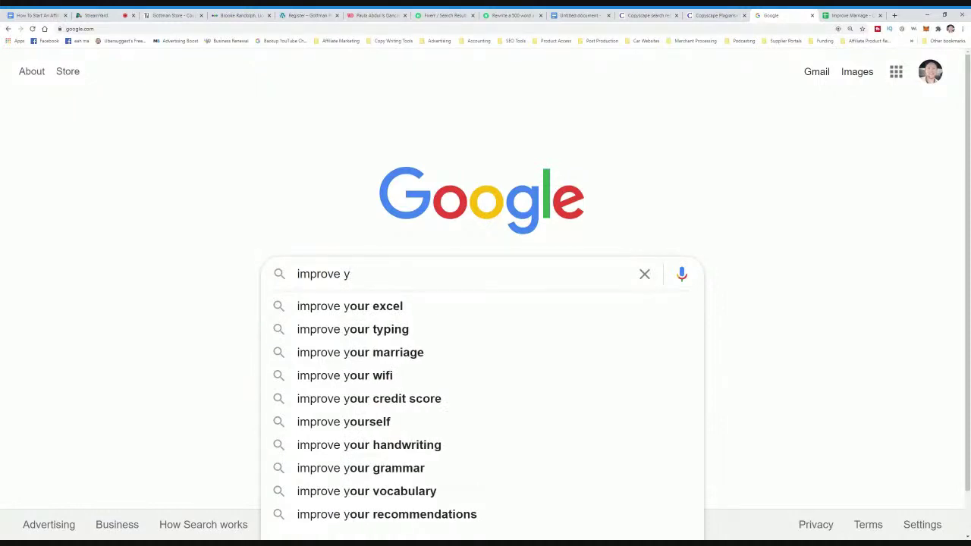
{"action": "key", "text": "BackSpace"}
{"action": "type", "text": "marriage"}
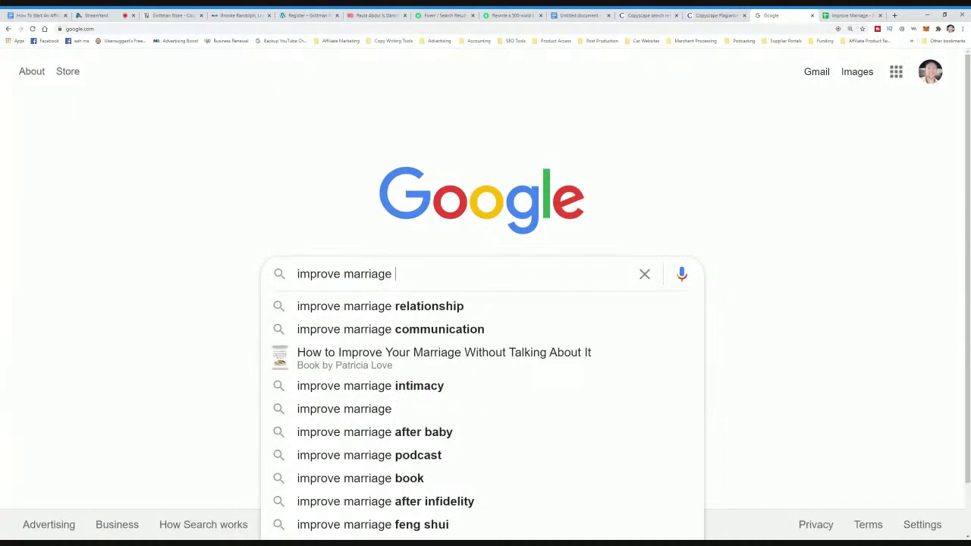
{"action": "scroll", "coordinate": [443, 425], "scroll_direction": "down", "scroll_amount": 1}
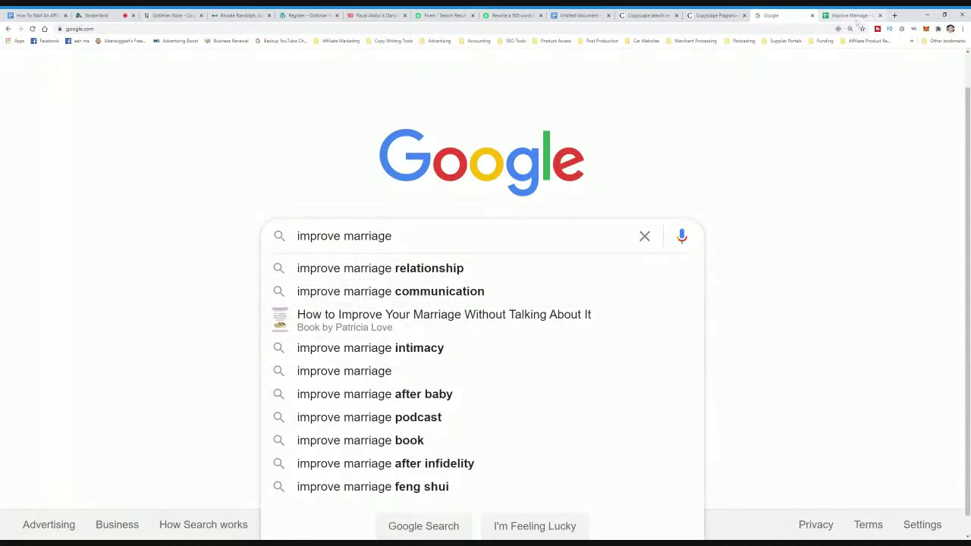
{"action": "left_click_drag", "start_coordinate": [395, 236], "coordinate": [299, 236]}
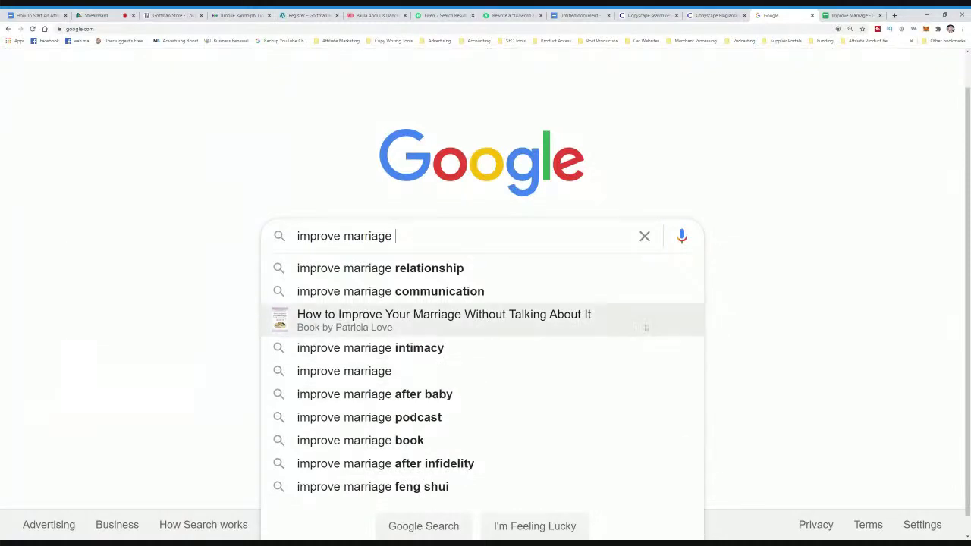
- Enter 'improve marriage intamacy' and 'improve marriage after baby' in A2 and A3
{"action": "left_click", "coordinate": [857, 15]}
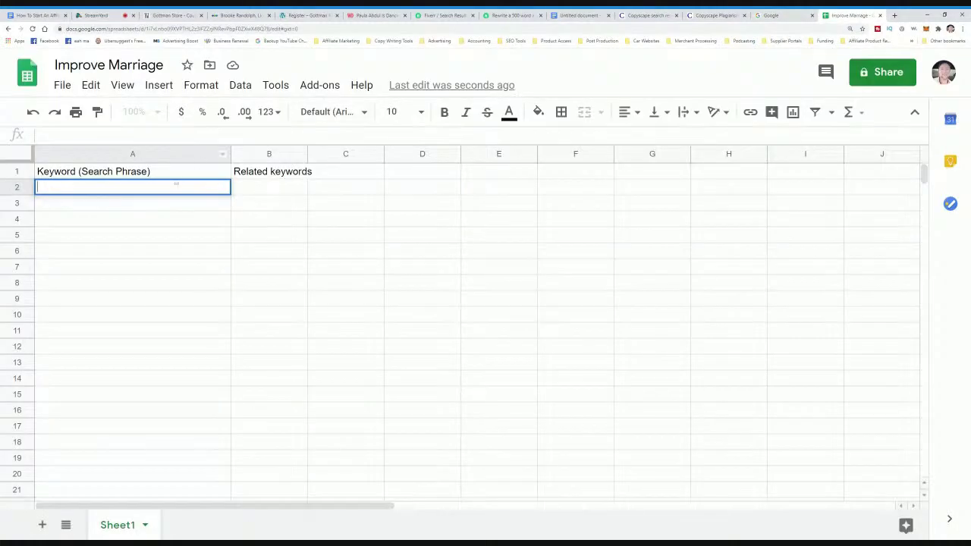
{"action": "type", "text": "improve marriage int"}
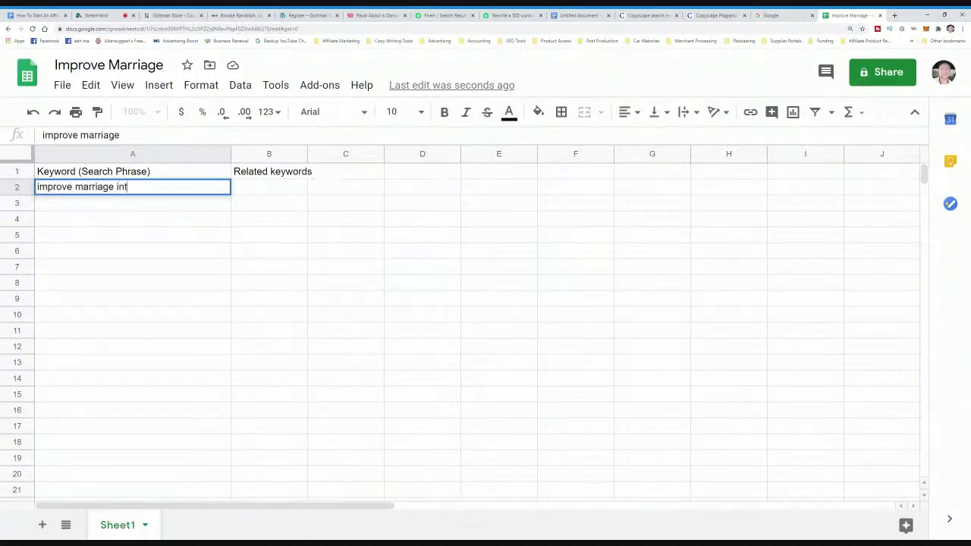
{"action": "type", "text": "amacy"}
{"action": "key", "text": "Return"}
{"action": "type", "text": "improve marriage after baby"}
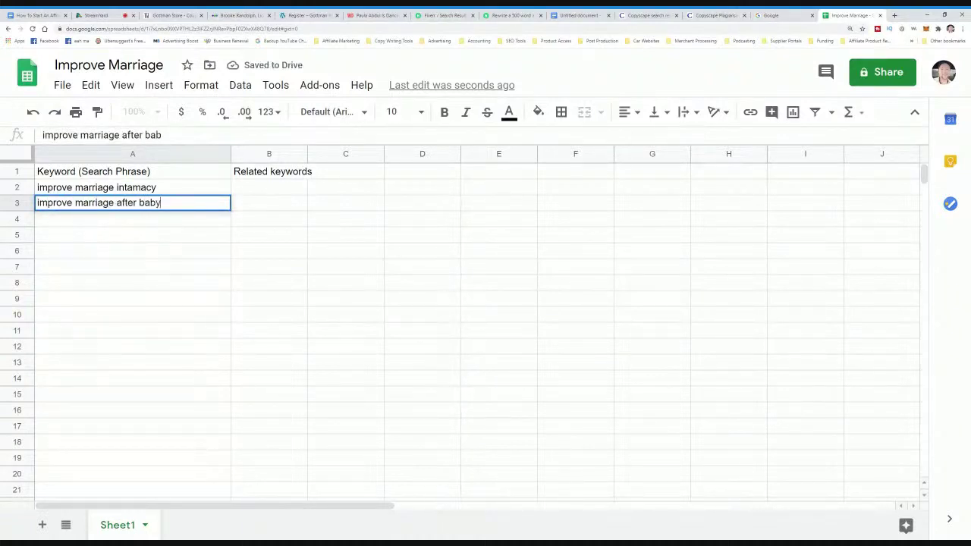
{"action": "key", "text": "Return"}
- Add 'improve marriage communication' and 'improve marriage relationship' in A4 and A5, checking Google's suggestions
{"action": "type", "text": "improve marriage"}
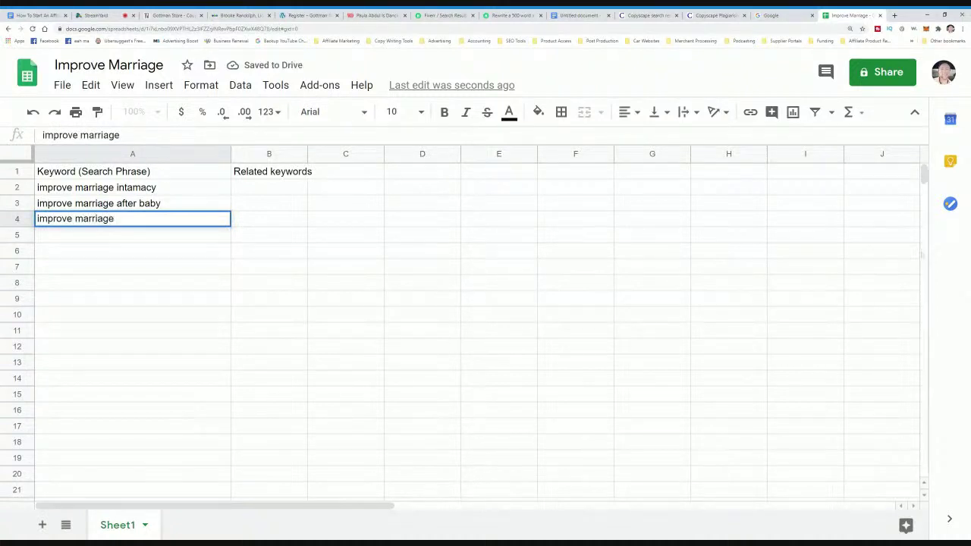
{"action": "left_click", "coordinate": [773, 16]}
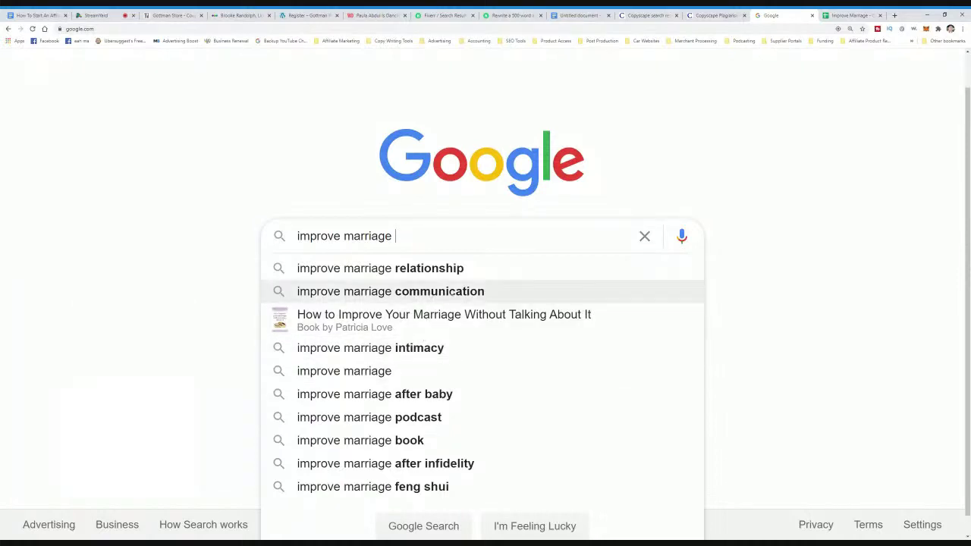
{"action": "left_click", "coordinate": [850, 15]}
{"action": "type", "text": "communication"}
{"action": "key", "text": "Return"}
{"action": "type", "text": "improve marria"}
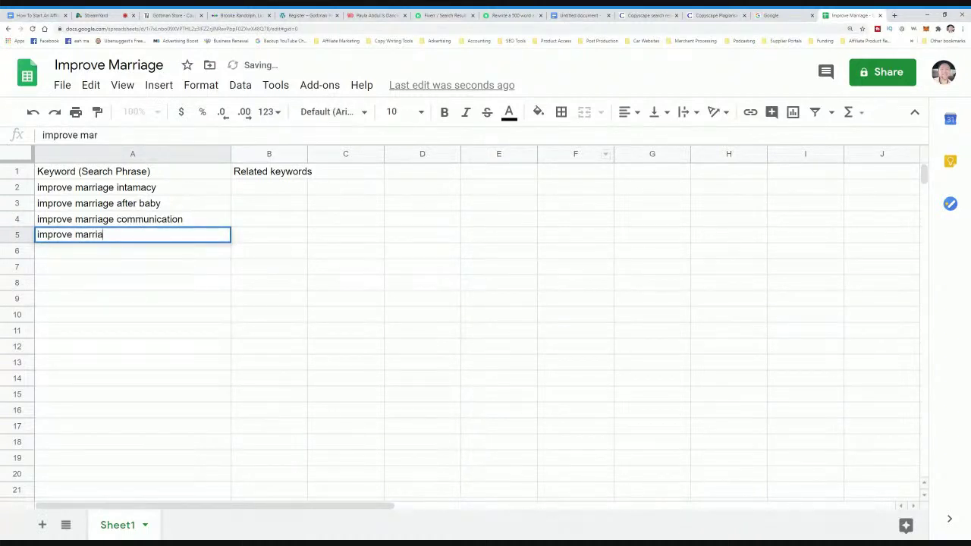
{"action": "type", "text": "ge relationship"}
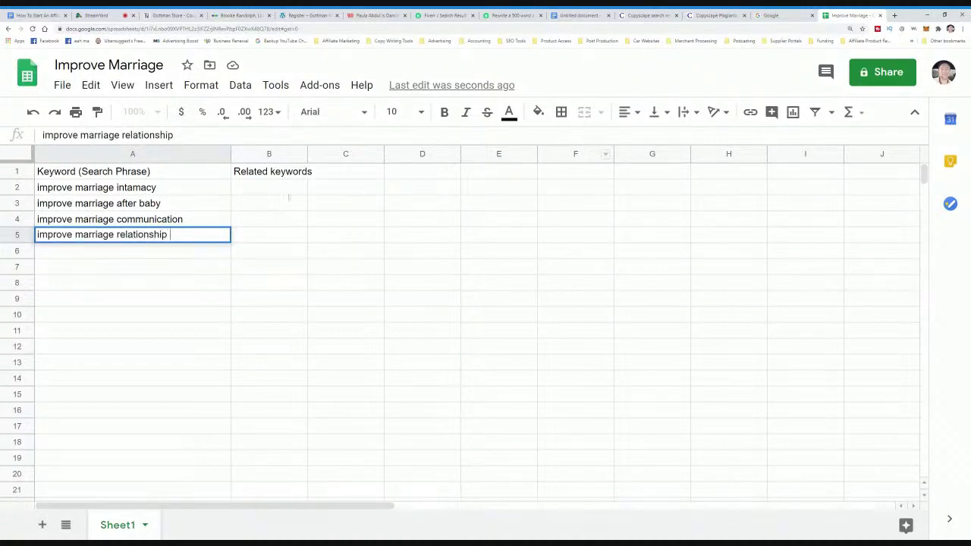
{"action": "left_click", "coordinate": [195, 192]}
- Copy the keyword in cell A2
{"action": "left_click_drag", "start_coordinate": [169, 191], "coordinate": [176, 236]}
{"action": "left_click", "coordinate": [186, 194]}
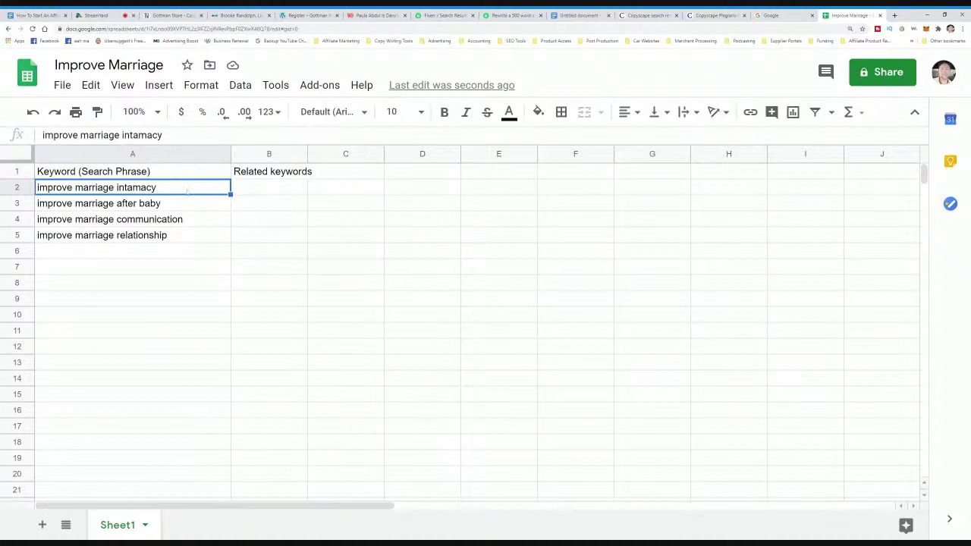
{"action": "key", "text": "ctrl+c"}
- Paste the keyword into Google search, correct it to 'improve marriage intimacy', and review suggestions
{"action": "left_click", "coordinate": [773, 15]}
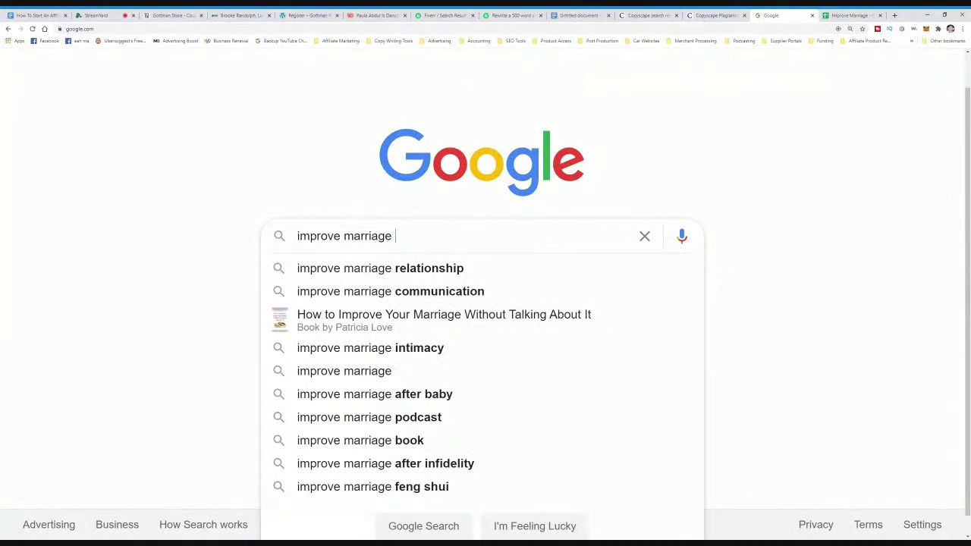
{"action": "key", "text": "ctrl+a"}
{"action": "key", "text": "ctrl+v"}
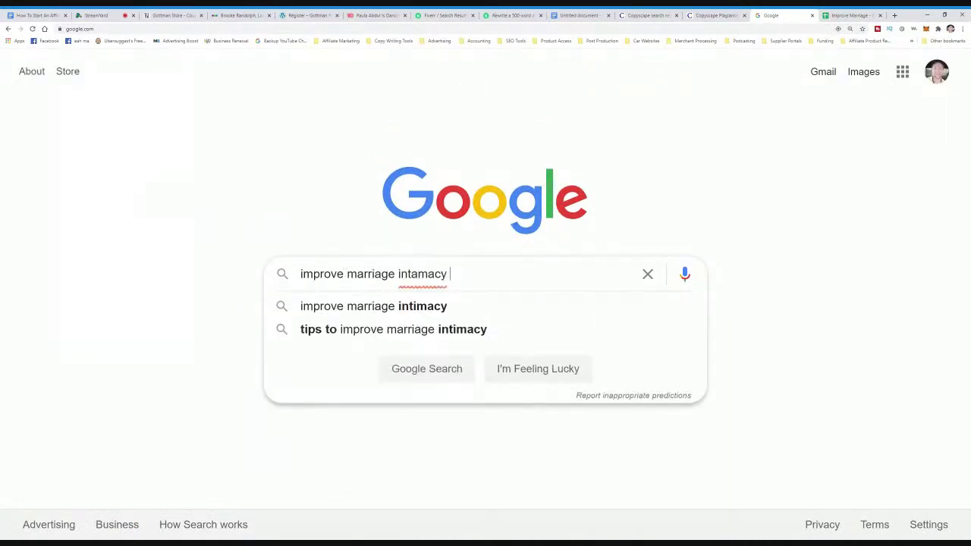
{"action": "key", "text": "BackSpace"}
{"action": "type", "text": "i"}
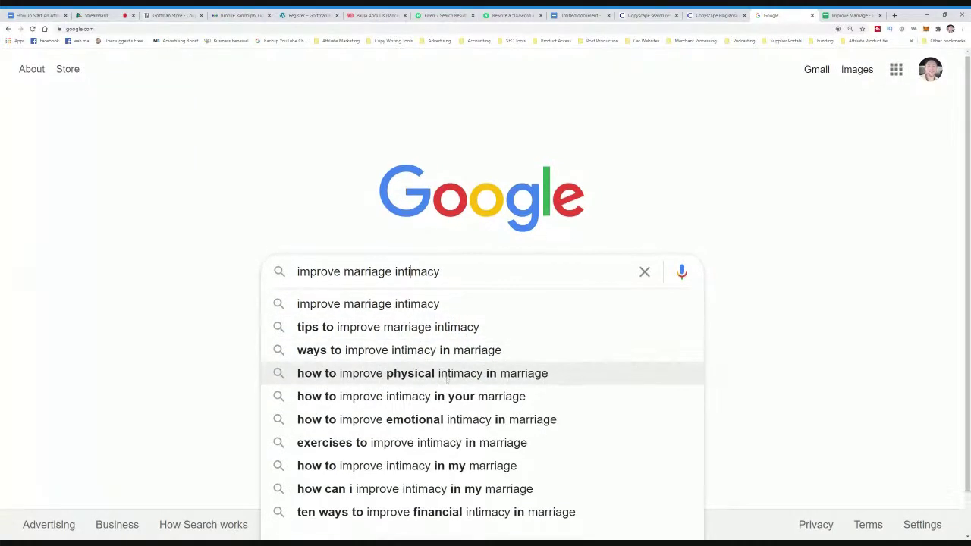
{"action": "scroll", "coordinate": [446, 379], "scroll_direction": "down", "scroll_amount": 1}
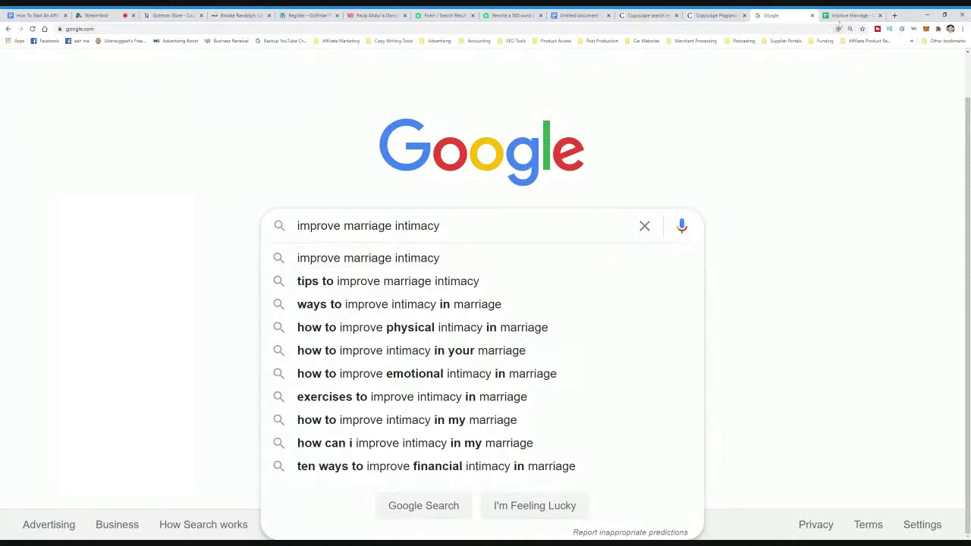
{"action": "left_click", "coordinate": [841, 16]}
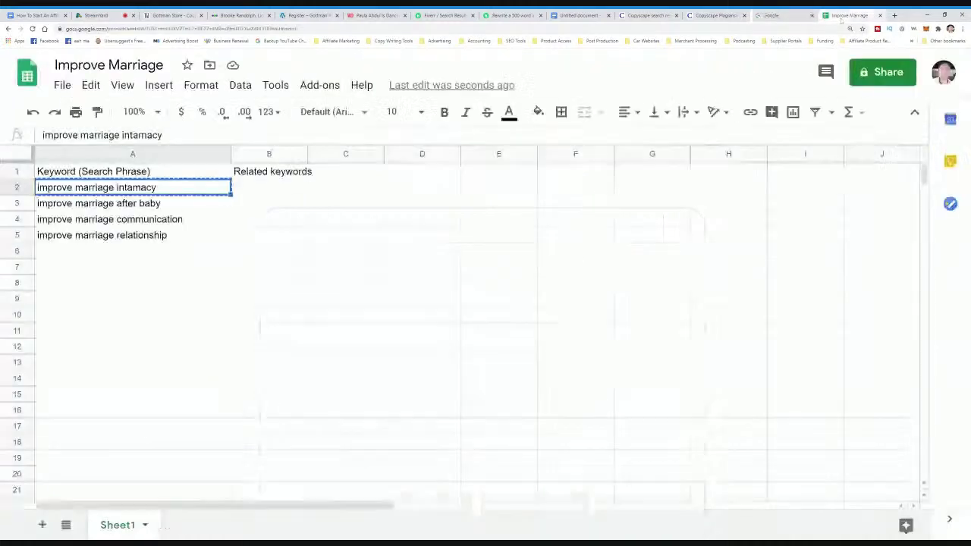
- Fix A2 to 'improve marriage intimacy' and widen column B
{"action": "double_click", "coordinate": [59, 189]}
{"action": "left_click", "coordinate": [131, 187]}
{"action": "key", "text": "BackSpace"}
{"action": "type", "text": "i"}
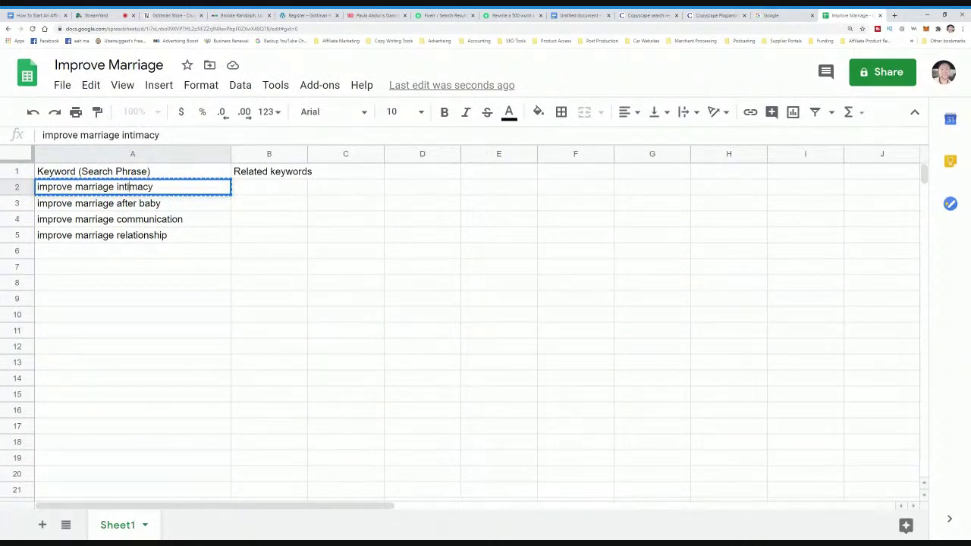
{"action": "left_click_drag", "start_coordinate": [307, 154], "coordinate": [476, 154]}
{"action": "left_click", "coordinate": [279, 192]}
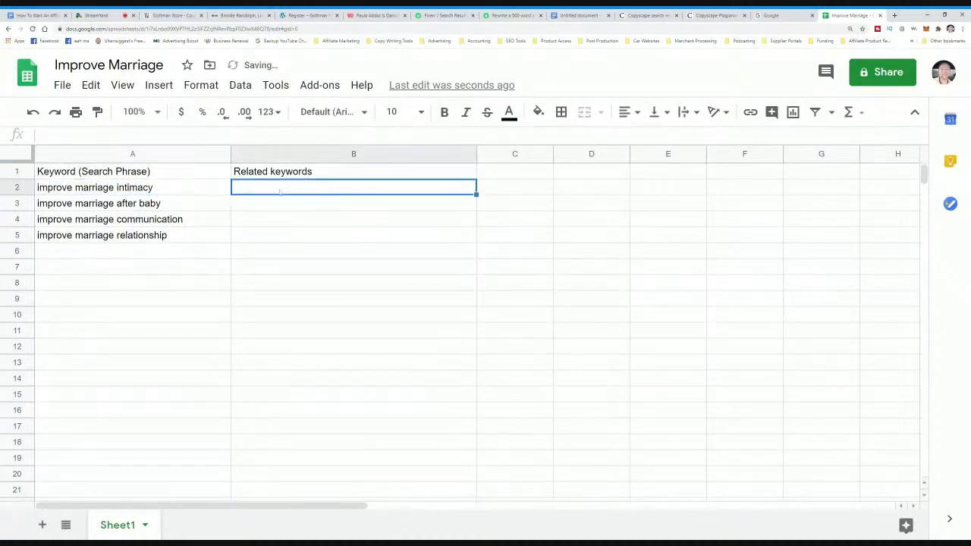
{"action": "double_click", "coordinate": [280, 192]}
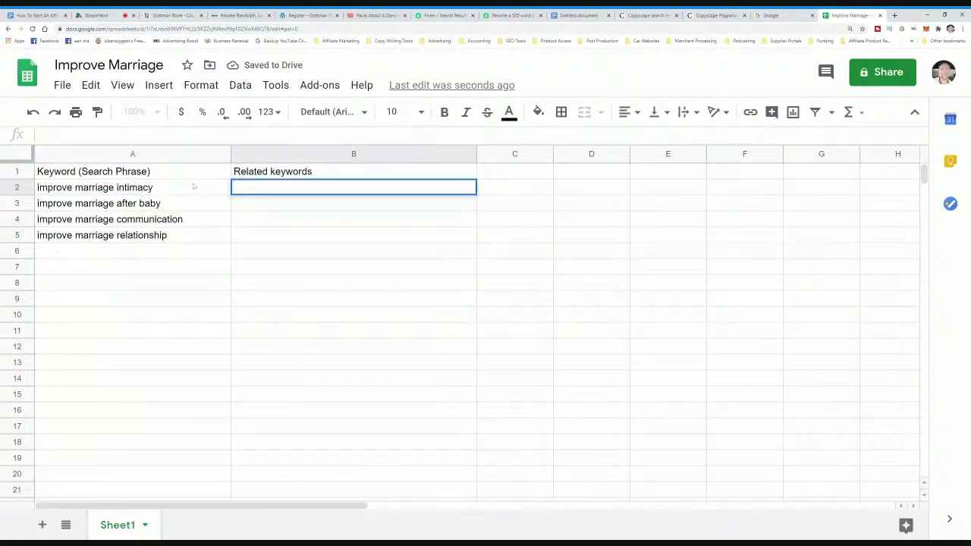
- Change the A1 heading to 'Seed Keyword (Search Phrase)' and clear B1
{"action": "double_click", "coordinate": [78, 174]}
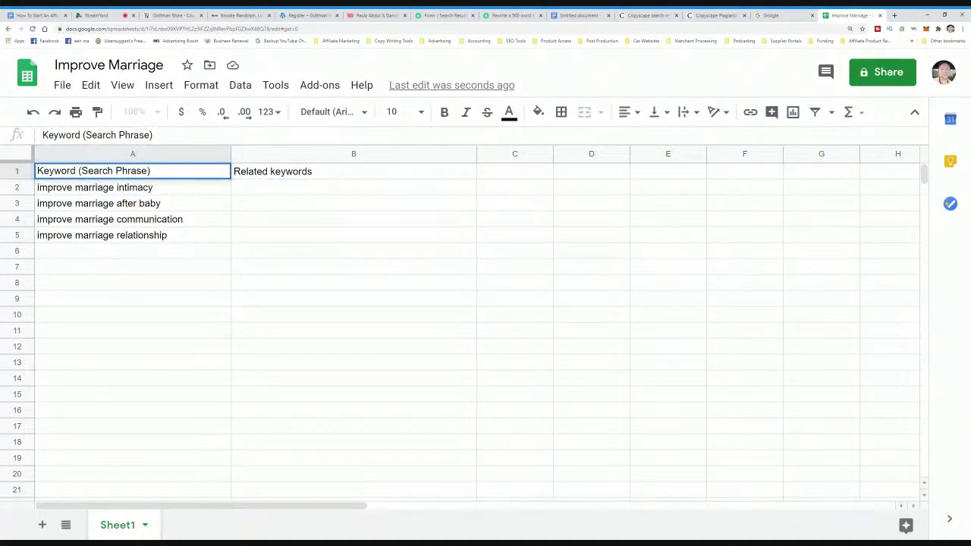
{"action": "type", "text": "Seed"}
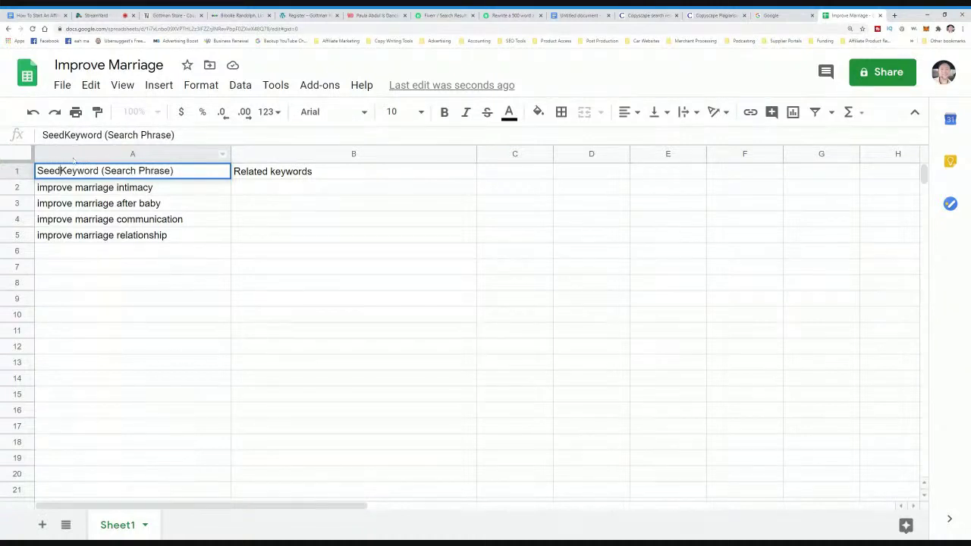
{"action": "left_click", "coordinate": [266, 177]}
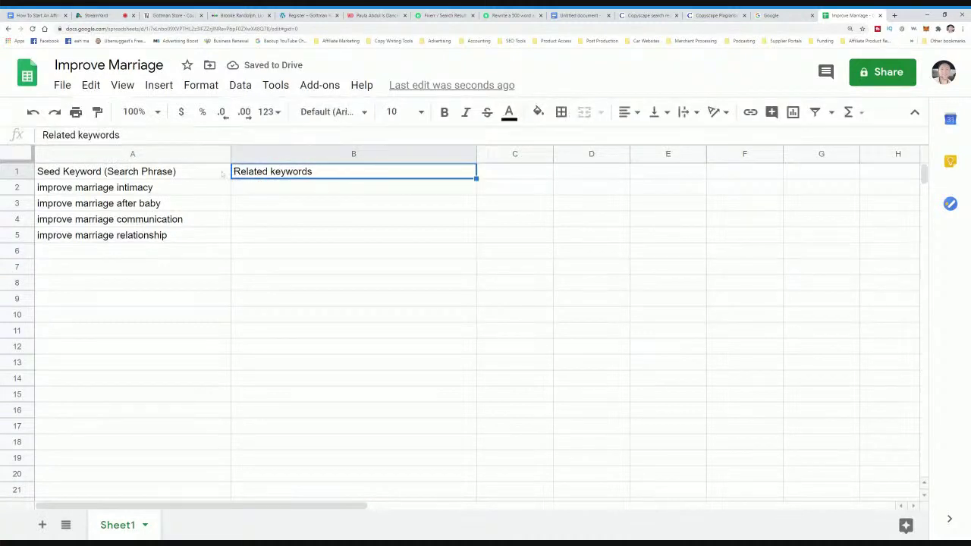
{"action": "key", "text": "Delete"}
{"action": "left_click", "coordinate": [201, 187]}
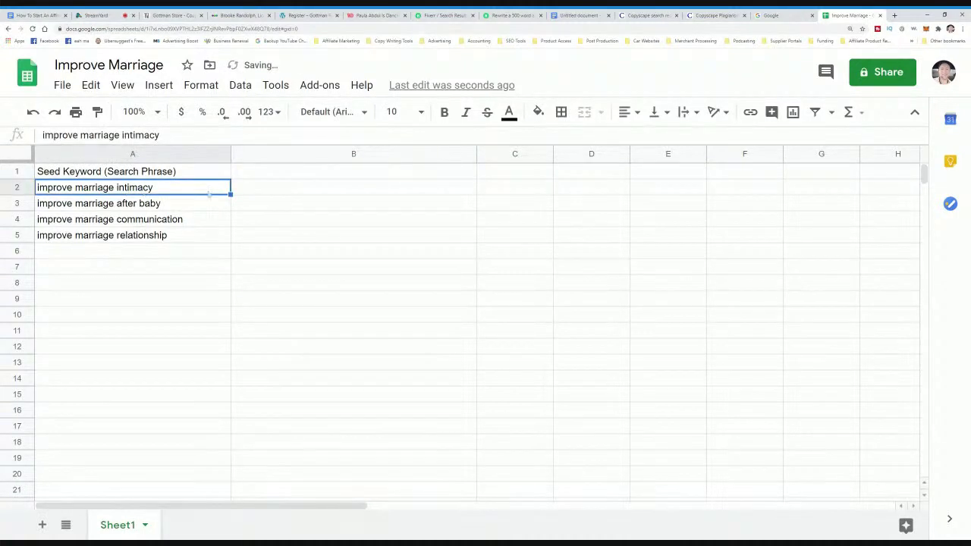
{"action": "left_click", "coordinate": [62, 85]}
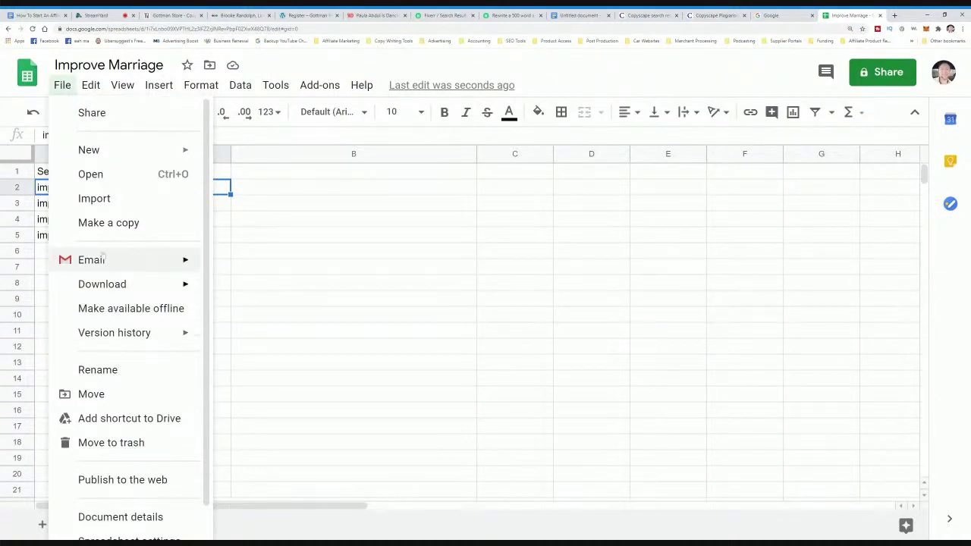
- Make a copy of the spreadsheet named 'Improve Marriage Intimacy'
{"action": "left_click", "coordinate": [119, 222]}
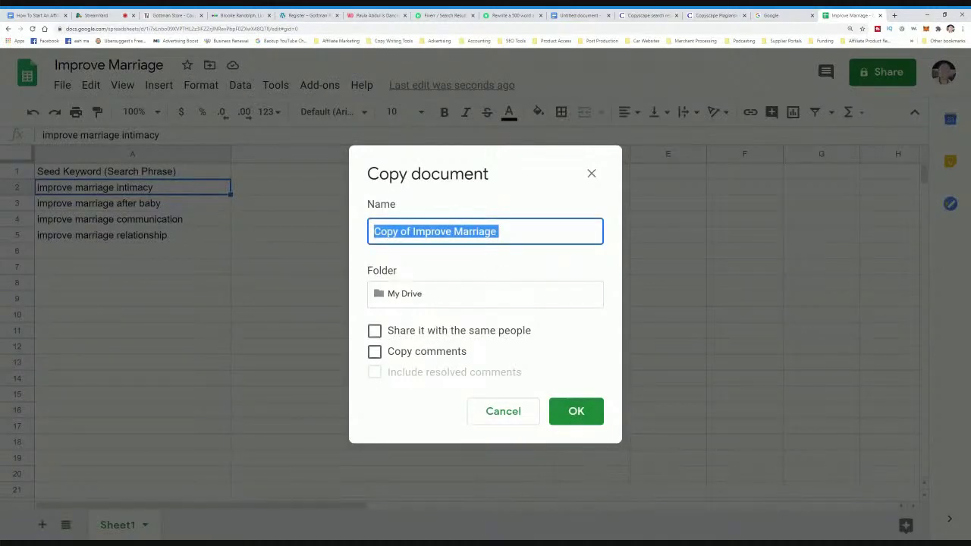
{"action": "type", "text": "Improve "}
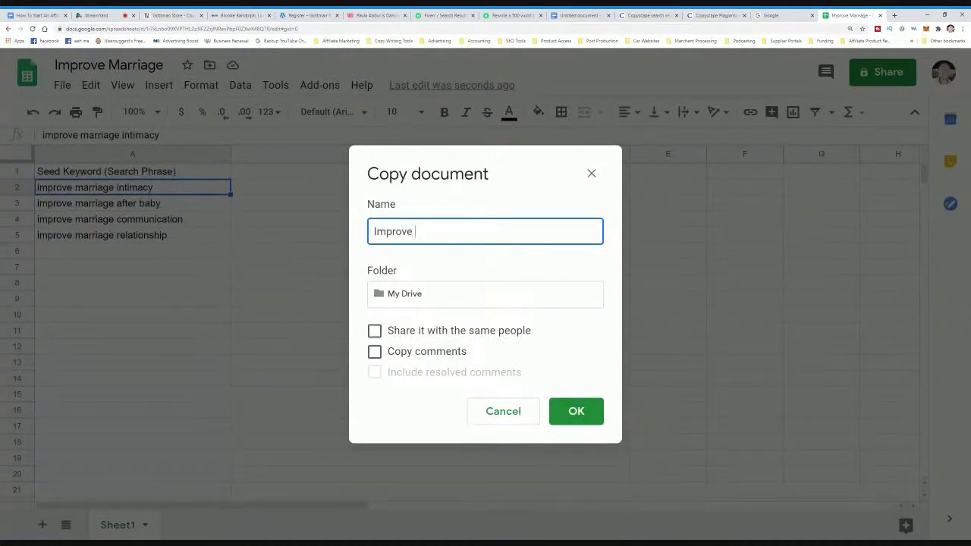
{"action": "type", "text": "Marriage Intimacy"}
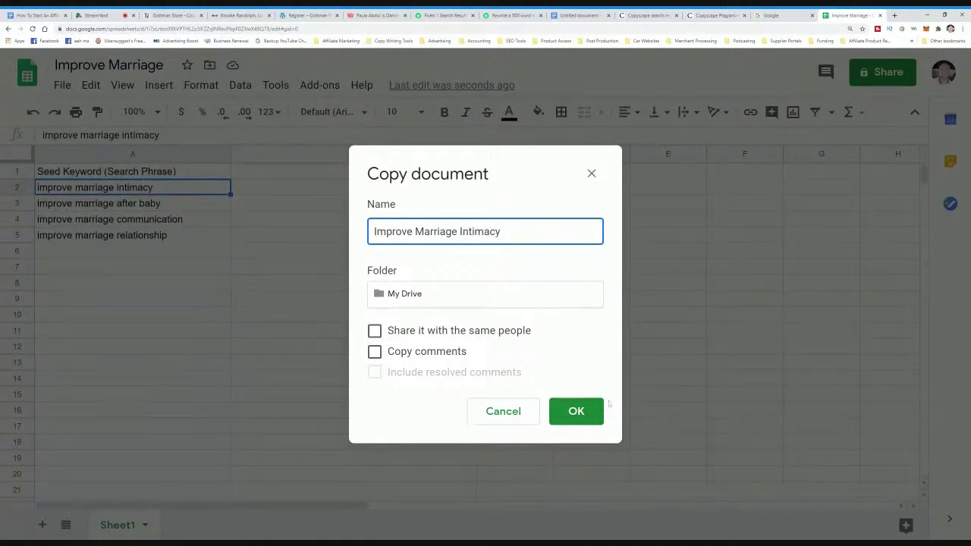
{"action": "left_click", "coordinate": [580, 402]}
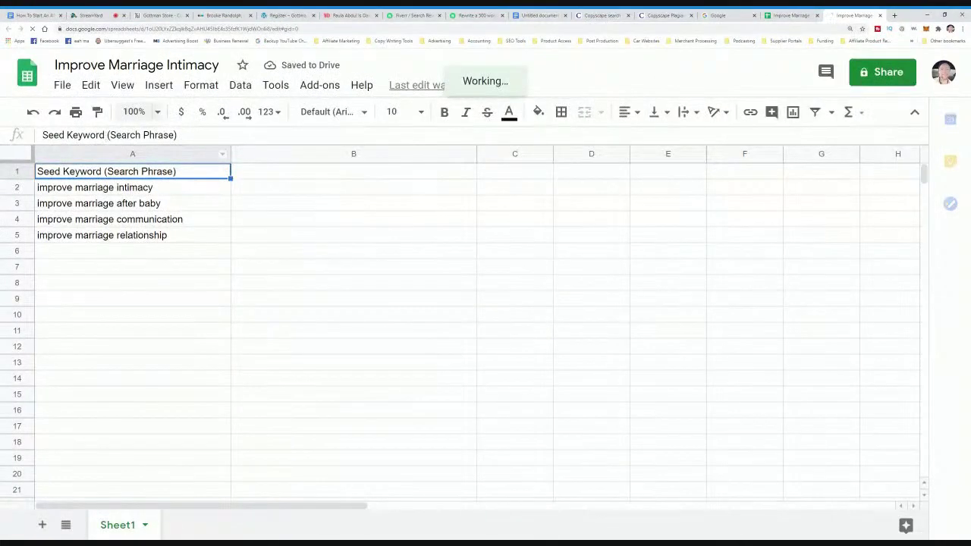
- Change the copy's A1 heading to 'Keyword Ideas Related'
{"action": "double_click", "coordinate": [48, 170]}
{"action": "left_click_drag", "start_coordinate": [48, 170], "coordinate": [79, 171]}
{"action": "key", "text": "BackSpace"}
{"action": "key", "text": "BackSpace"}
{"action": "type", "text": "Ideas Rlea"}
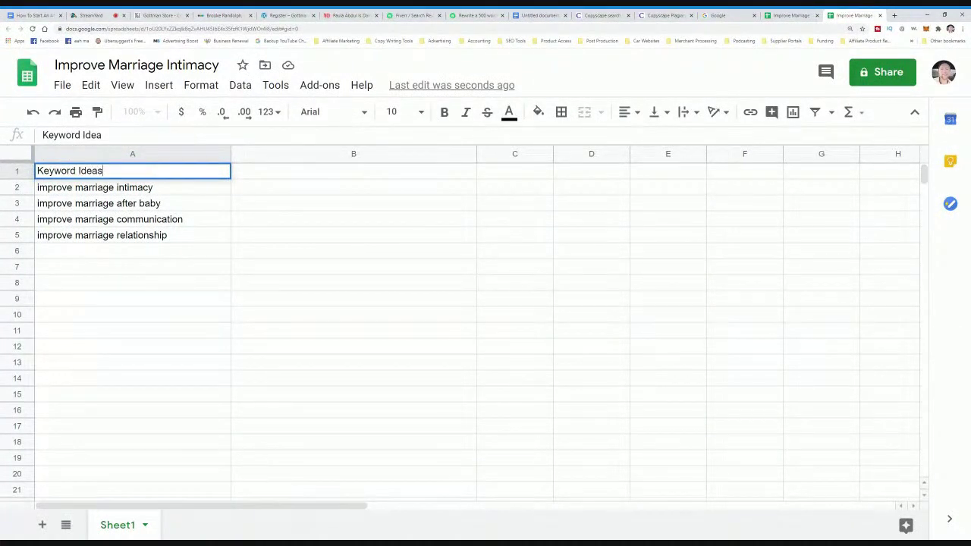
{"action": "key", "text": "BackSpace"}
{"action": "key", "text": "BackSpace"}
{"action": "key", "text": "BackSpace"}
{"action": "type", "text": "elated"}
{"action": "left_click", "coordinate": [189, 192]}
- Clear the old seed keywords from A2–A5 and bring up the 'improve marriage intimacy' suggestions
{"action": "key", "text": "Delete"}
{"action": "left_click", "coordinate": [190, 203]}
{"action": "key", "text": "Delete"}
{"action": "left_click", "coordinate": [189, 219]}
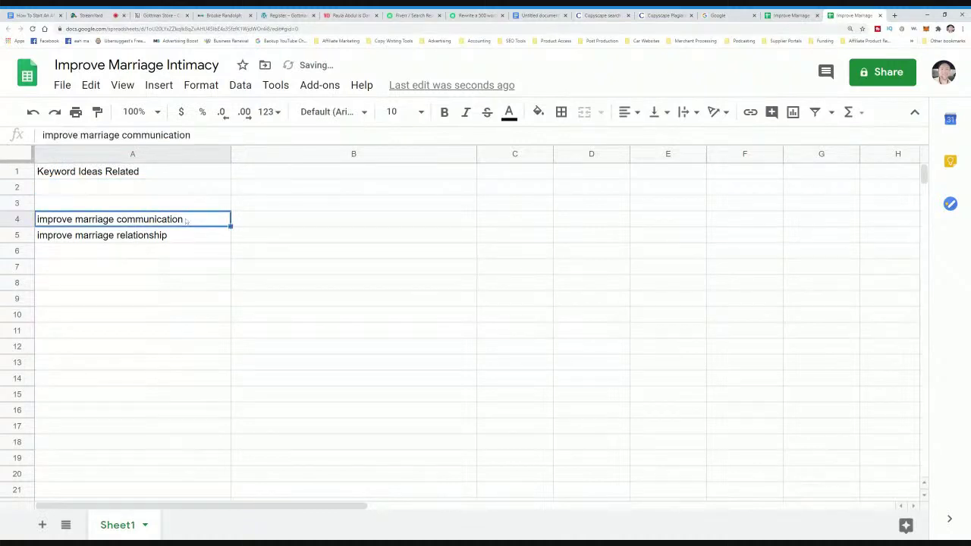
{"action": "key", "text": "Delete"}
{"action": "left_click", "coordinate": [190, 235]}
{"action": "key", "text": "Delete"}
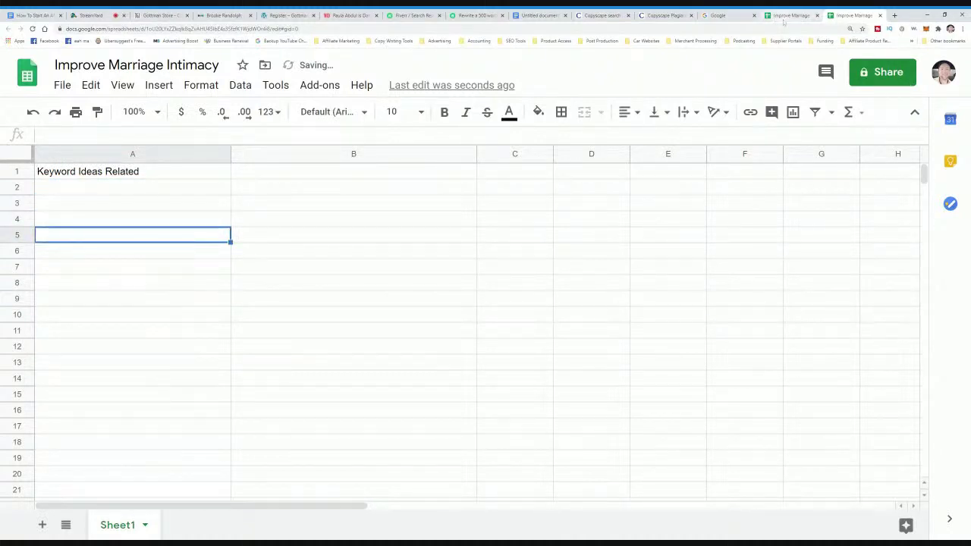
{"action": "left_click", "coordinate": [787, 16]}
{"action": "key", "text": "Escape"}
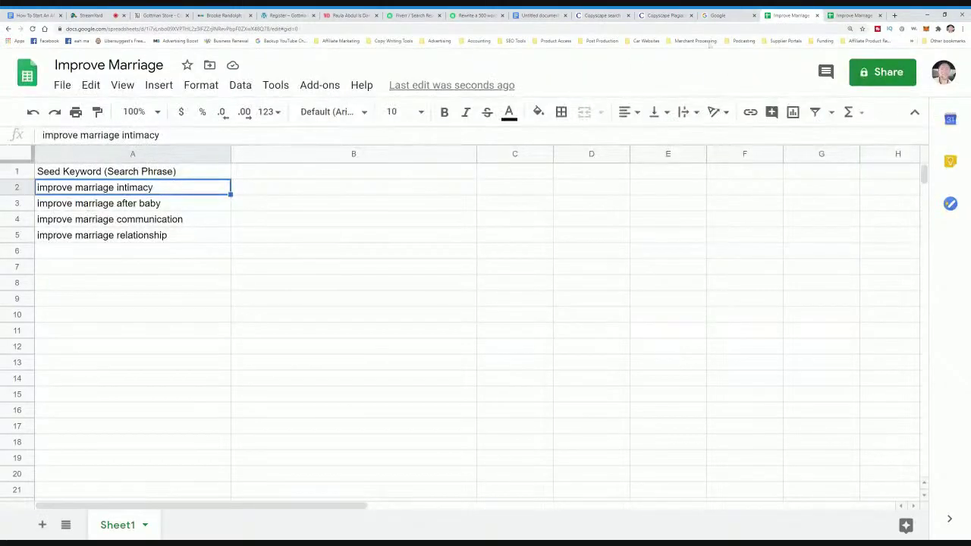
{"action": "left_click", "coordinate": [730, 17]}
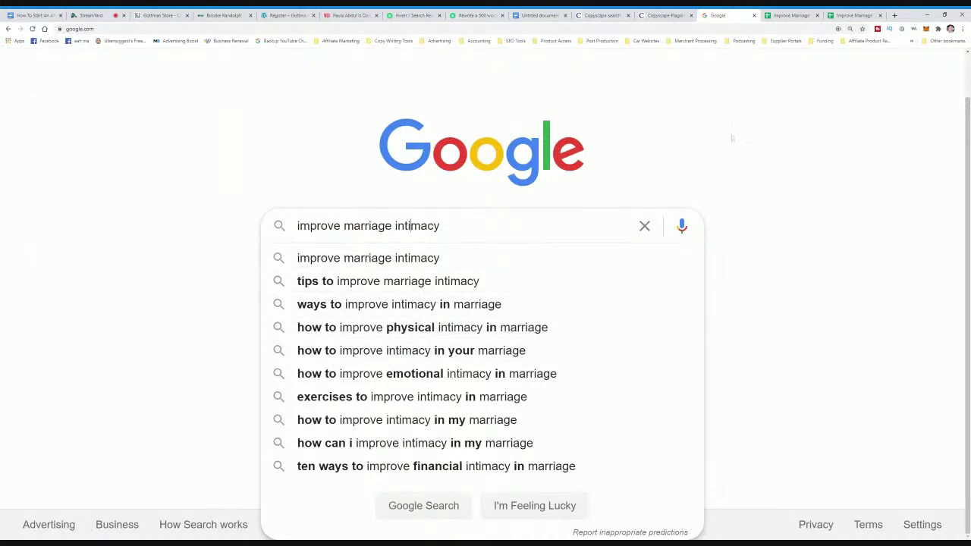
- Enter 'tips to improve marriage intimacy' in A2 and 'ways to improve intimacy in marriage' in B2
{"action": "left_click", "coordinate": [842, 15]}
{"action": "left_click", "coordinate": [109, 188]}
{"action": "type", "text": "tips to improve marriage intamacy"}
{"action": "key", "text": "BackSpace"}
{"action": "key", "text": "BackSpace"}
{"action": "key", "text": "BackSpace"}
{"action": "key", "text": "BackSpace"}
{"action": "key", "text": "BackSpace"}
{"action": "type", "text": "imacy"}
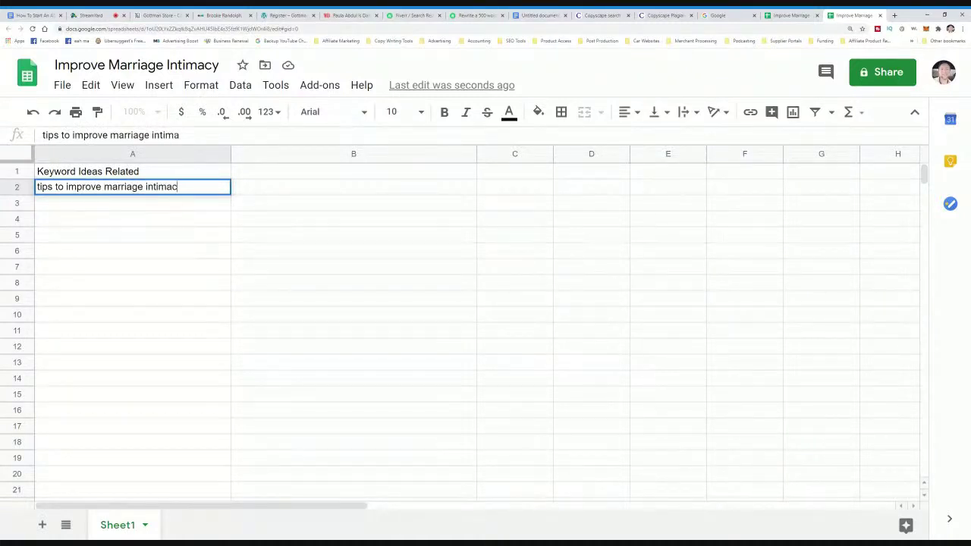
{"action": "left_click", "coordinate": [731, 15]}
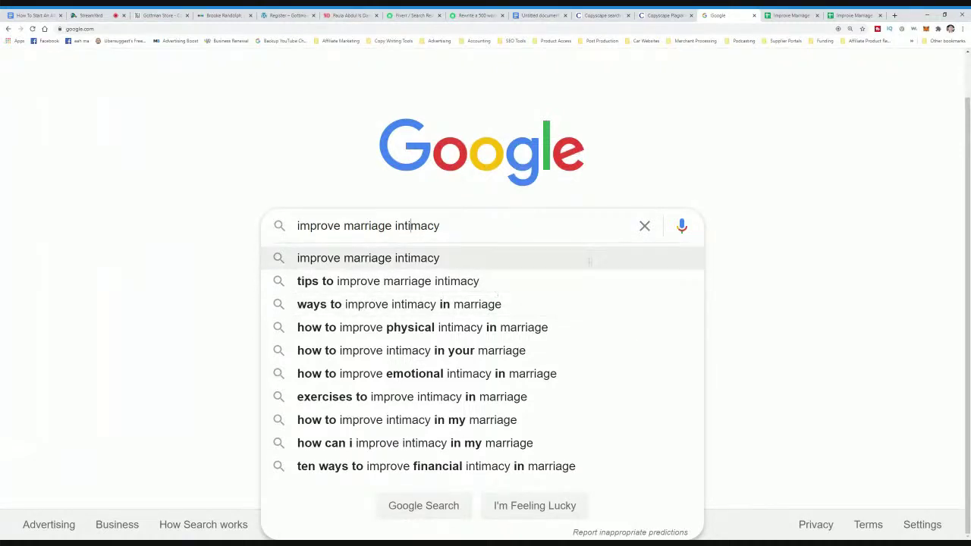
{"action": "left_click", "coordinate": [841, 16]}
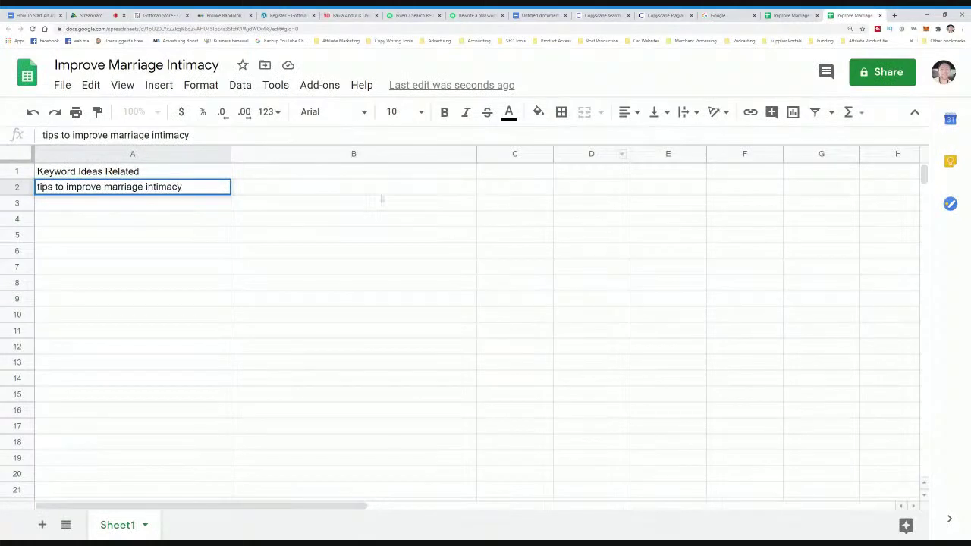
{"action": "key", "text": "Tab"}
{"action": "type", "text": "ways "}
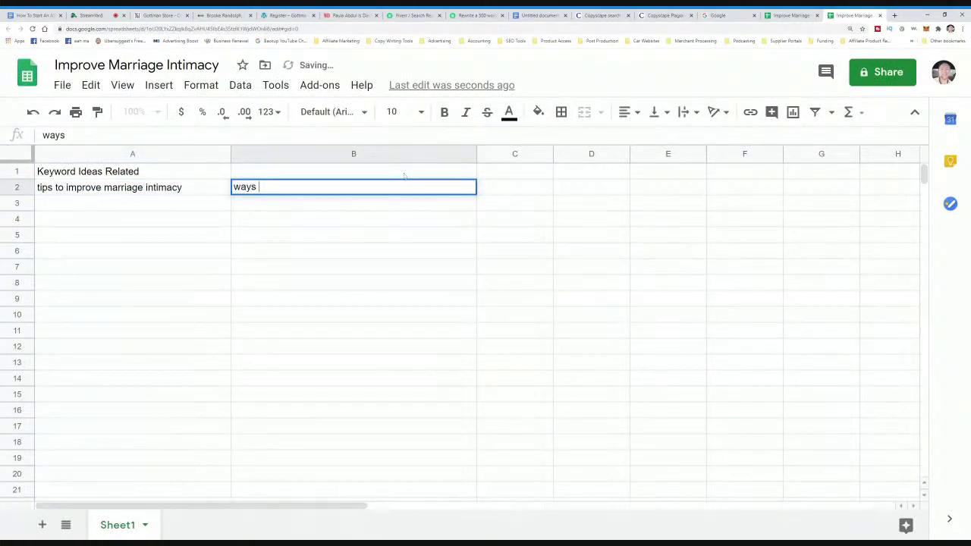
{"action": "type", "text": "to improve intm"}
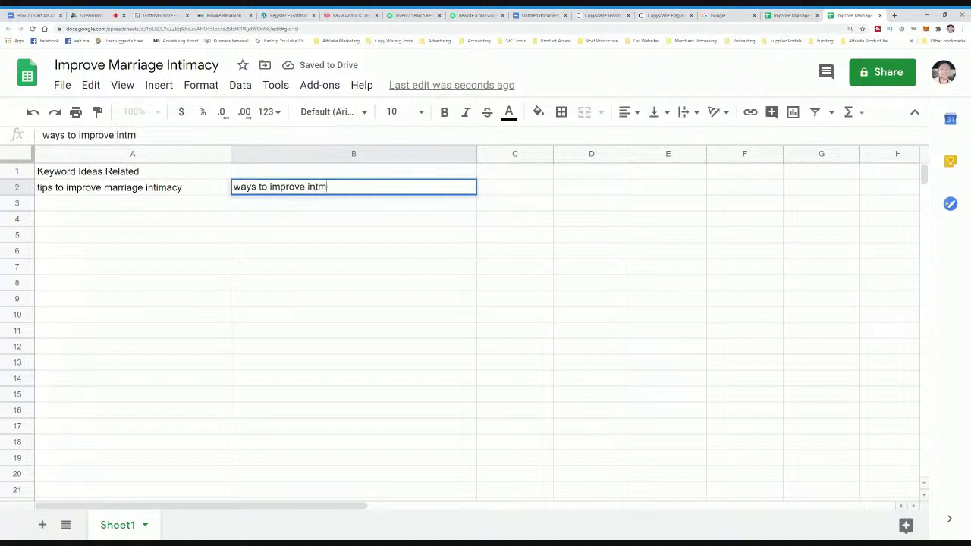
{"action": "key", "text": "BackSpace"}
{"action": "type", "text": "imacy in"}
{"action": "key", "text": "BackSpace"}
{"action": "type", "text": "arriage"}
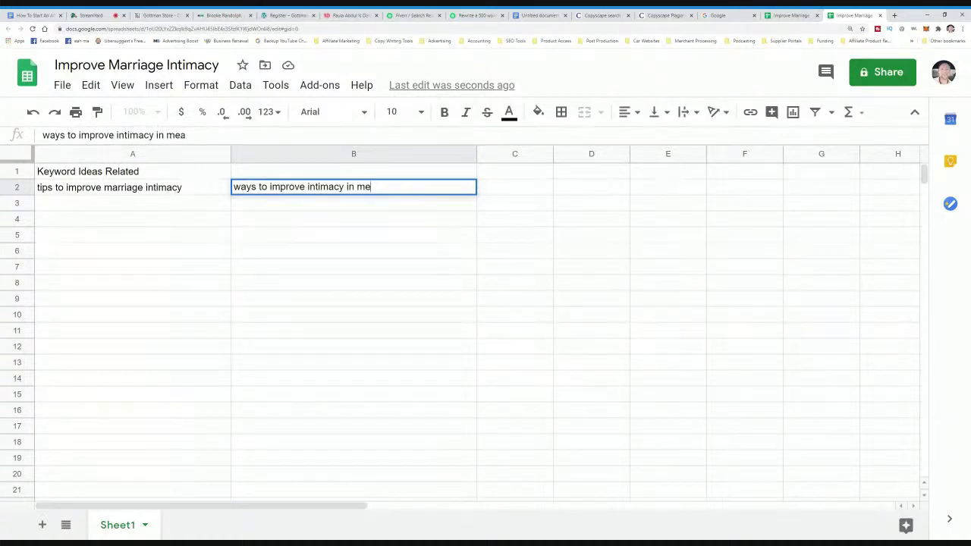
- Title B1 'Related To Keyword' and remove ' Related' from the A1 heading
{"action": "double_click", "coordinate": [392, 172]}
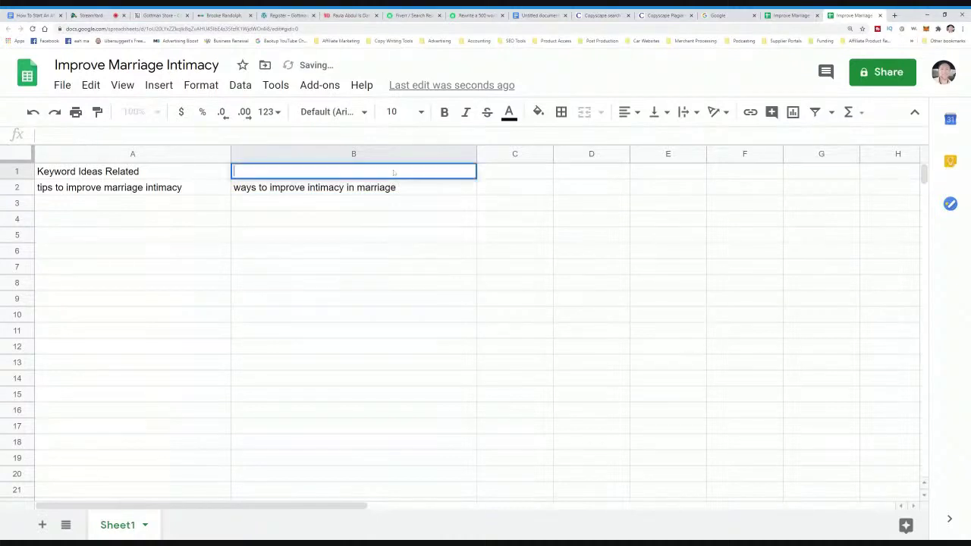
{"action": "type", "text": "Related "}
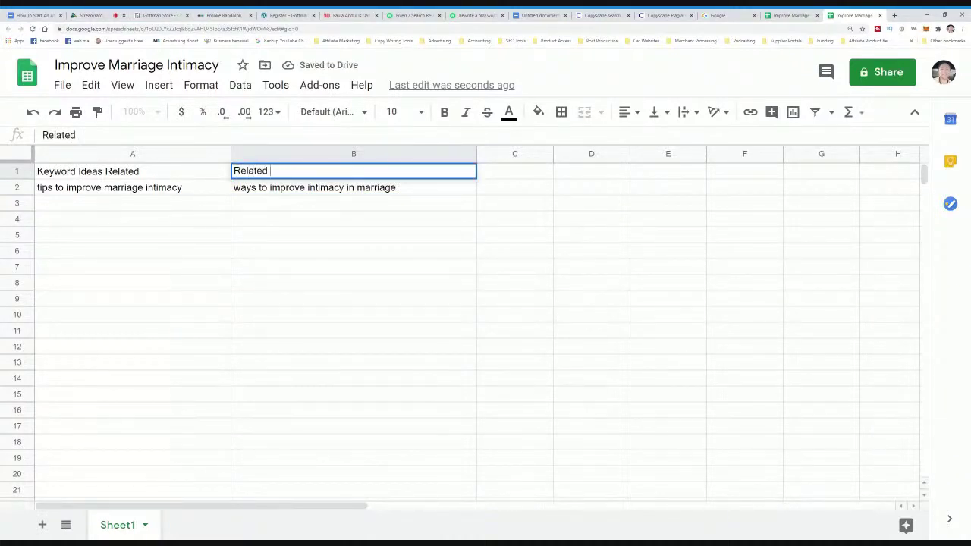
{"action": "type", "text": "To Keyword"}
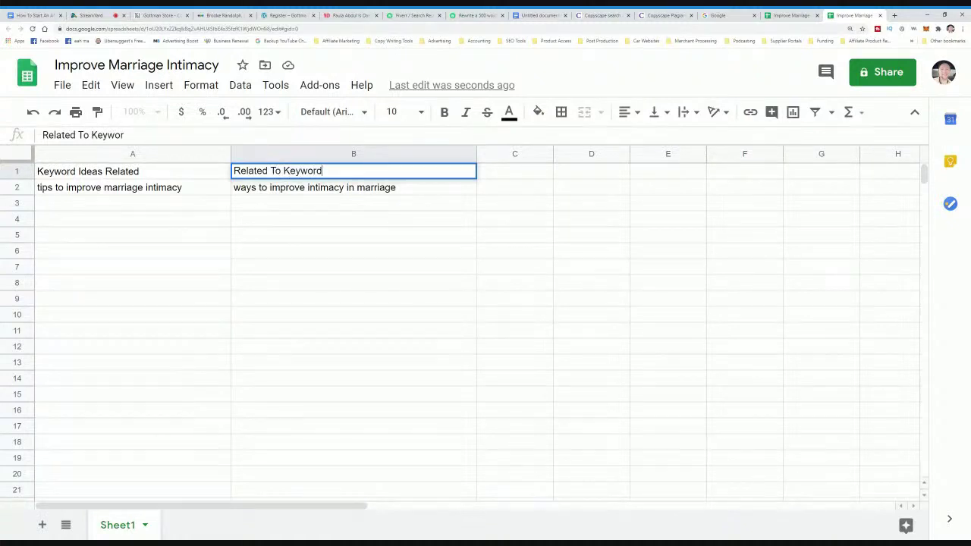
{"action": "double_click", "coordinate": [141, 170]}
{"action": "left_click_drag", "start_coordinate": [141, 170], "coordinate": [103, 171]}
{"action": "key", "text": "BackSpace"}
{"action": "left_click", "coordinate": [141, 205]}
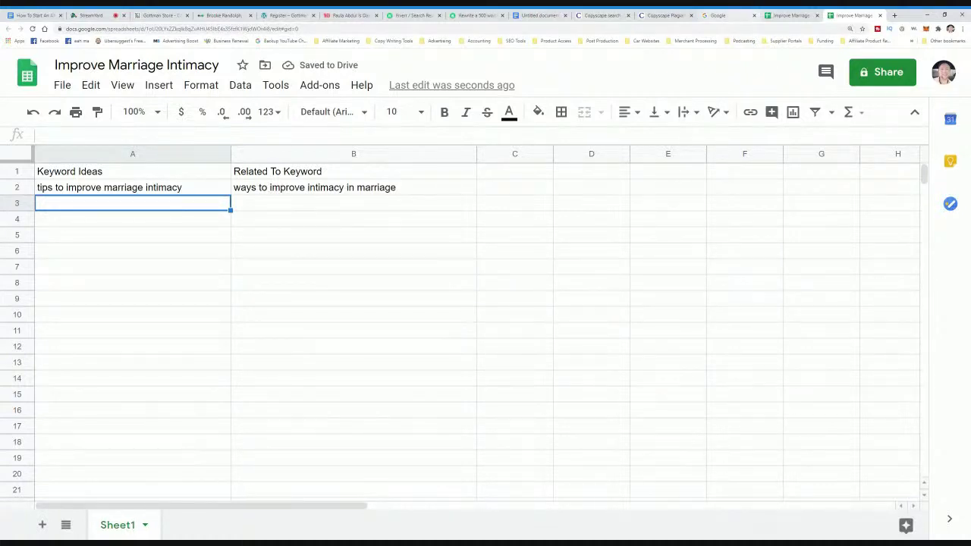
- Enter 'how to improve physical intimacy in marriage' in A3
{"action": "left_click", "coordinate": [724, 15]}
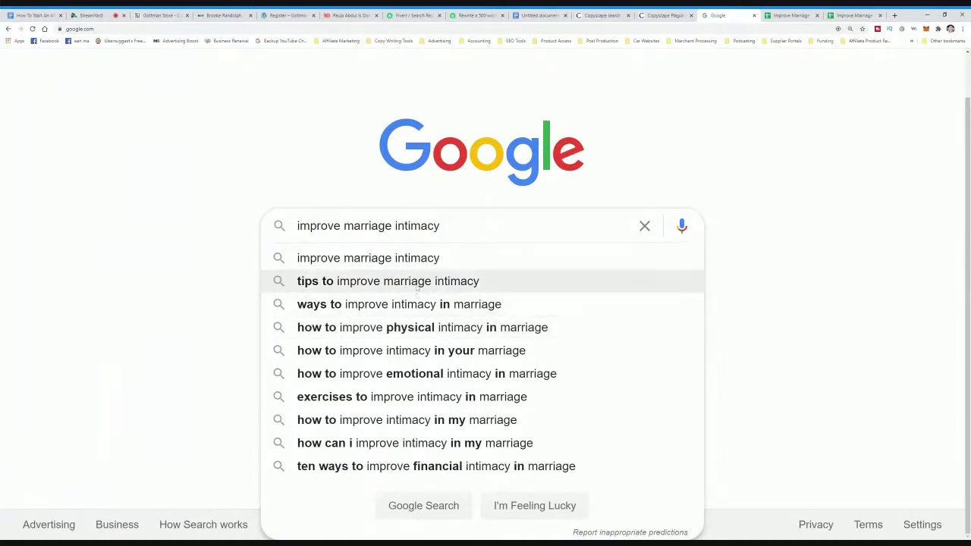
{"action": "left_click", "coordinate": [853, 15]}
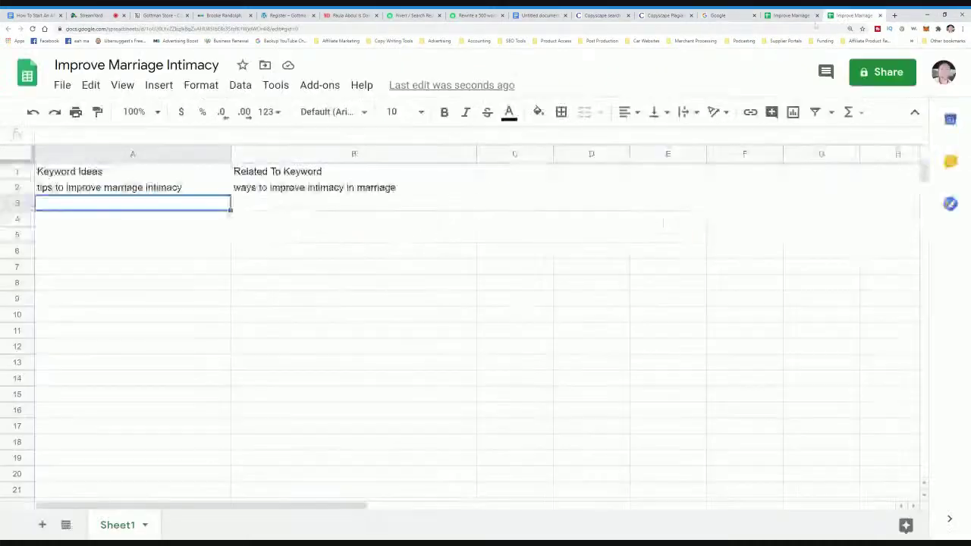
{"action": "type", "text": "how to improve "}
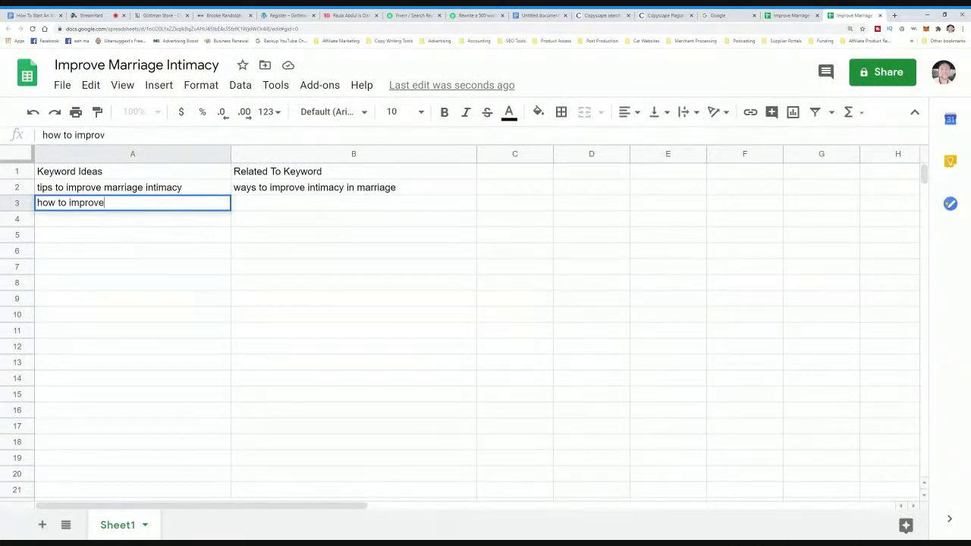
{"action": "type", "text": "physical "}
{"action": "type", "text": "intima"}
{"action": "key", "text": "BackSpace"}
{"action": "type", "text": "imacy in marriage"}
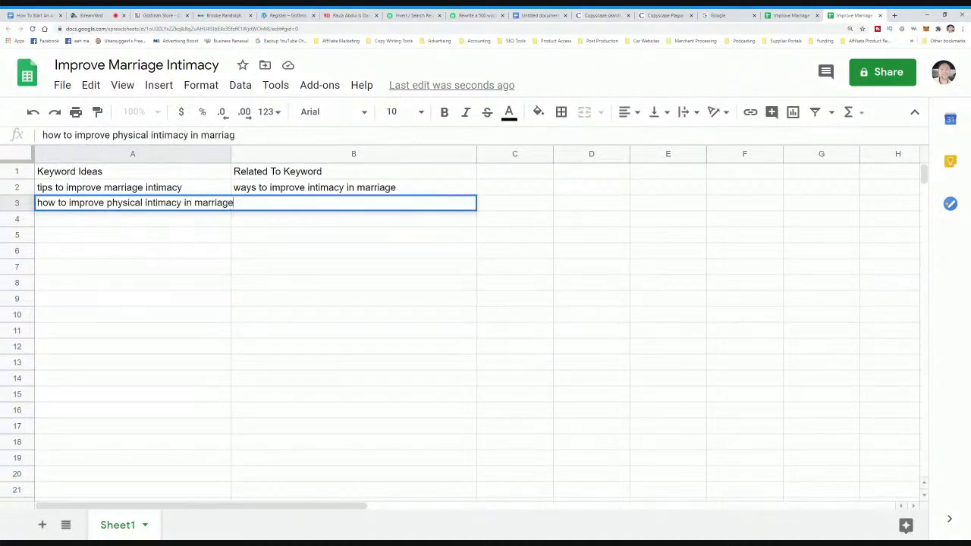
- Append ', how to improve intimacy in your marriage' to B2 and enlarge the sheet view
{"action": "left_click", "coordinate": [720, 15]}
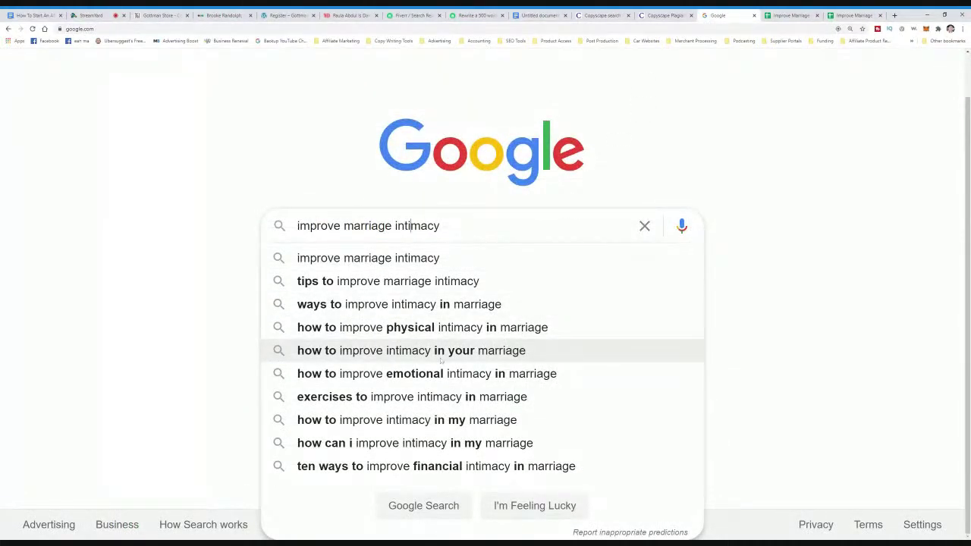
{"action": "left_click", "coordinate": [851, 15]}
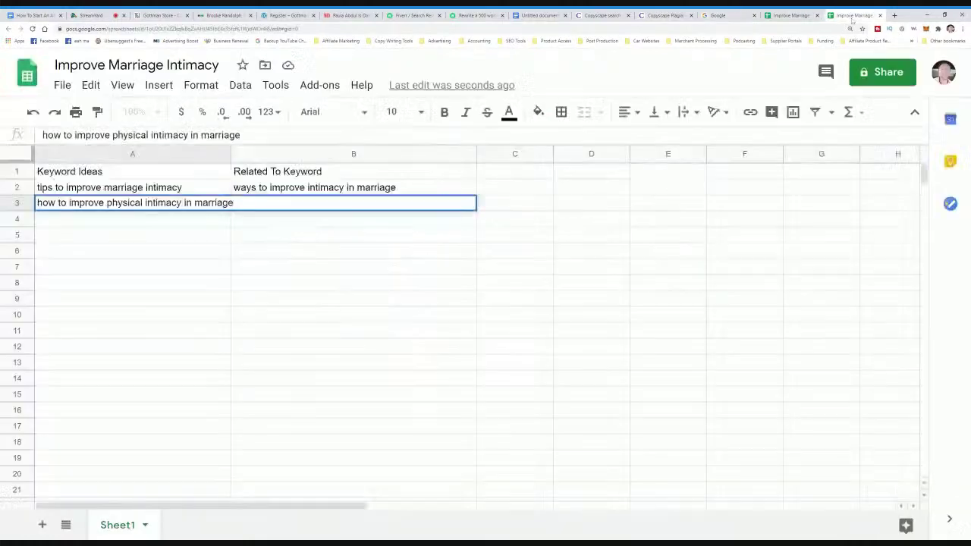
{"action": "left_click", "coordinate": [439, 191]}
{"action": "key", "text": "Return"}
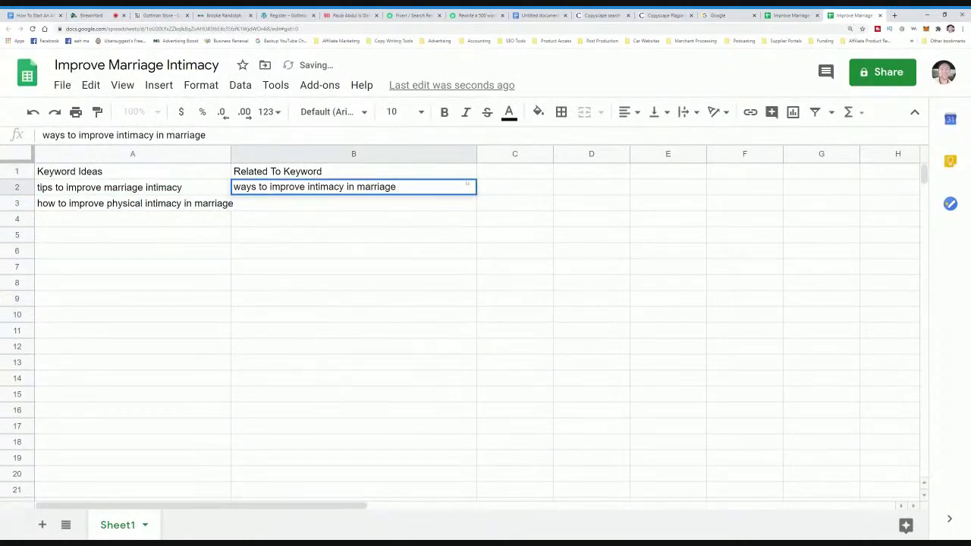
{"action": "type", "text": ", how to impr"}
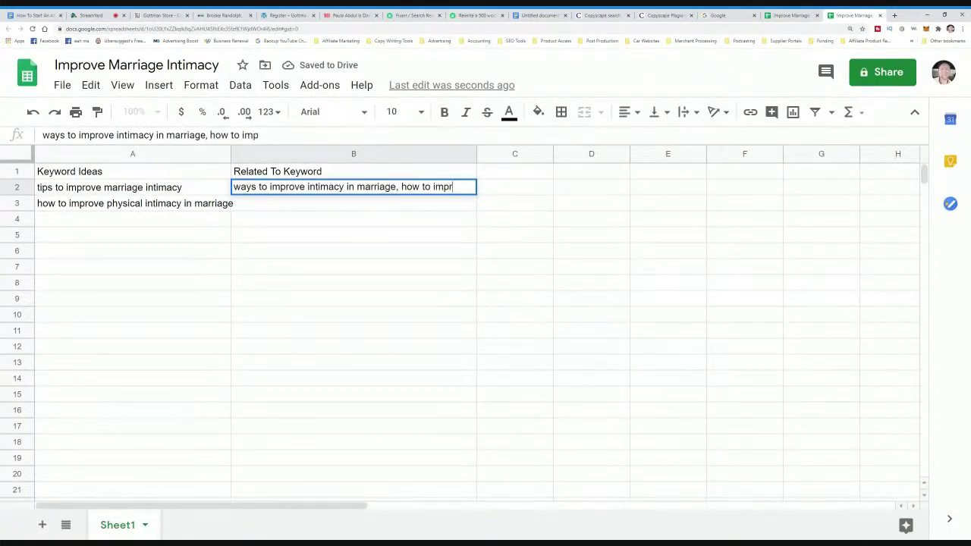
{"action": "type", "text": "ove intimacy "}
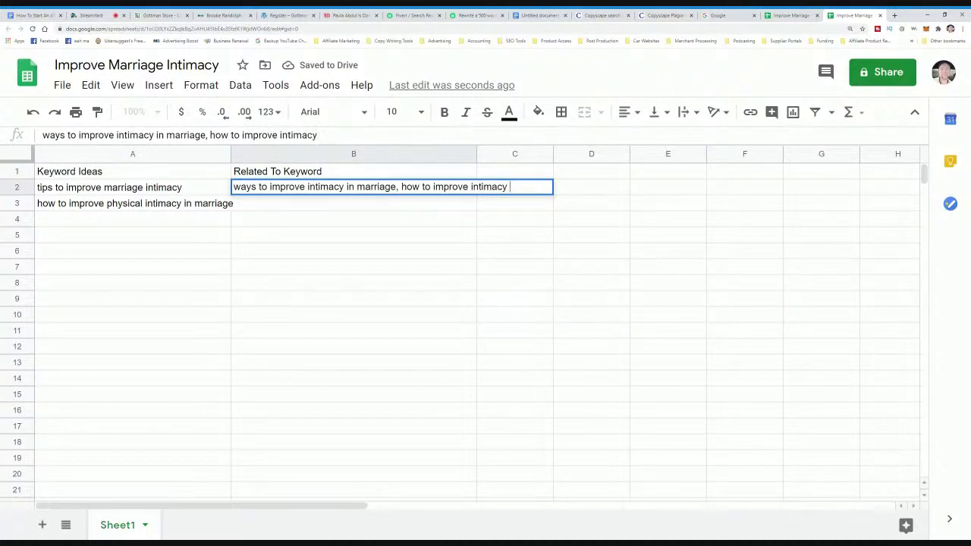
{"action": "type", "text": "in your marriage"}
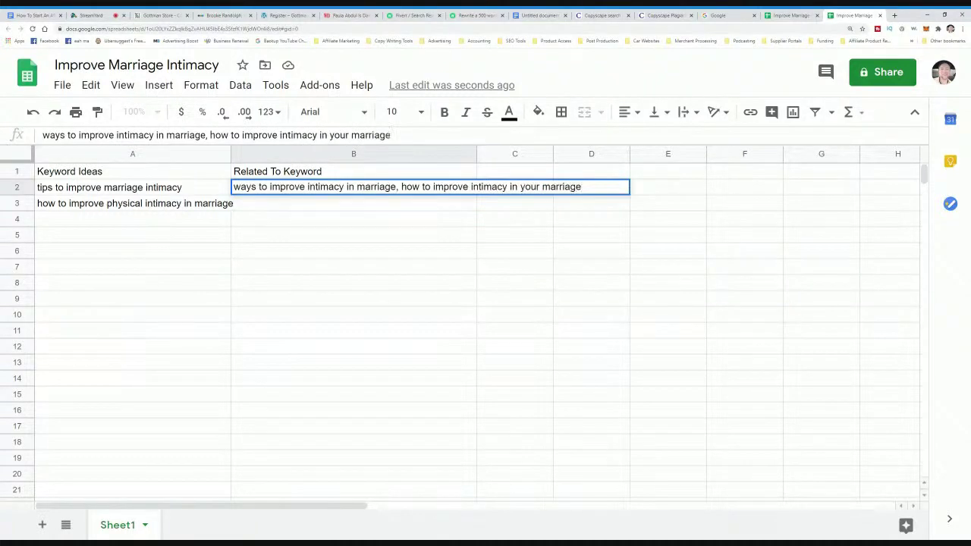
{"action": "left_click", "coordinate": [377, 235]}
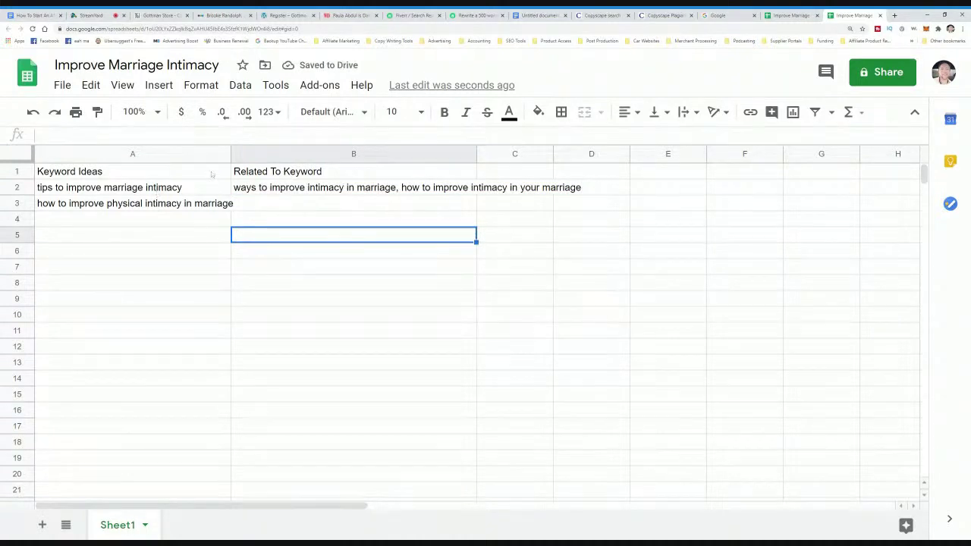
{"action": "key", "text": "alt+i"}
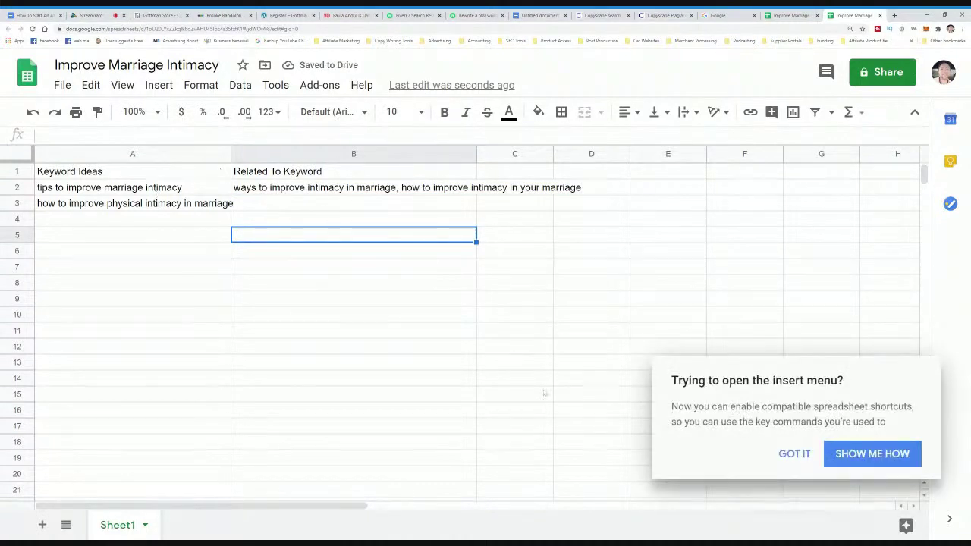
{"action": "left_click", "coordinate": [792, 453]}
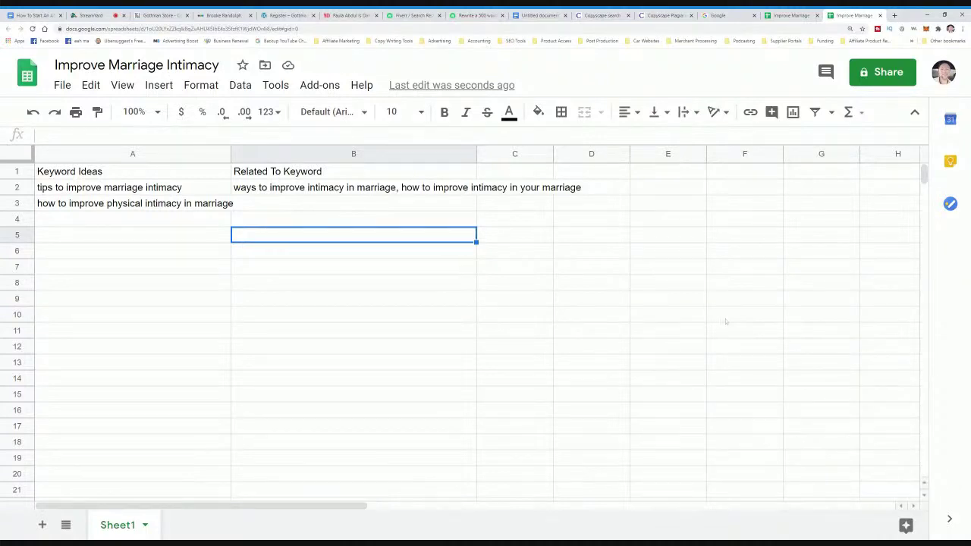
{"action": "key", "text": "ctrl+plus"}
{"action": "key", "text": "ctrl+plus"}
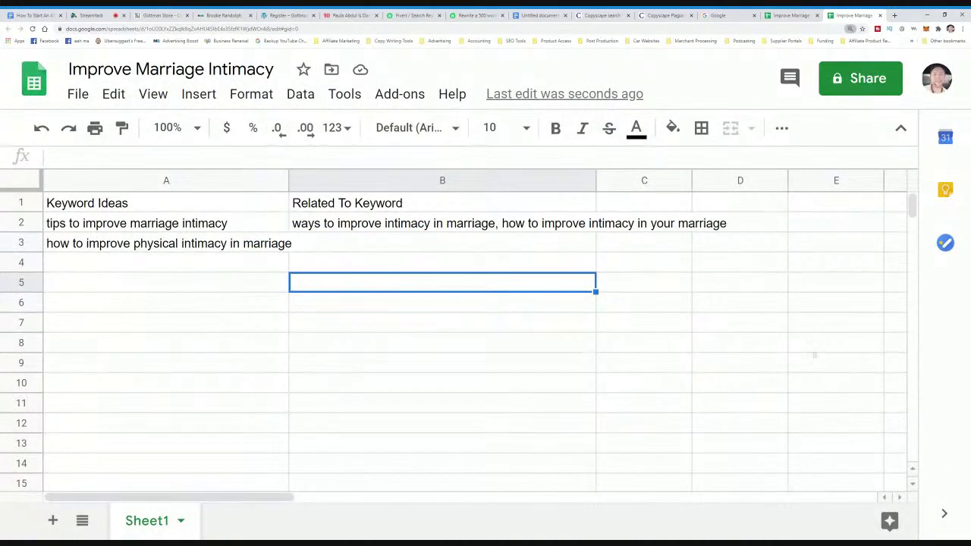
{"action": "left_click", "coordinate": [731, 16]}
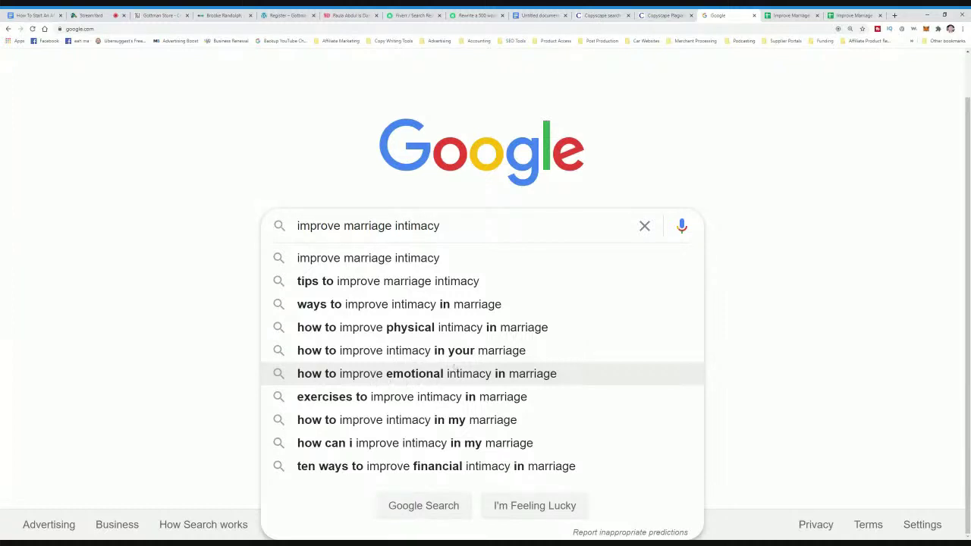
- Enter 'how to improve emotional intimacy in marriage' in A4
{"action": "left_click", "coordinate": [850, 16]}
{"action": "left_click", "coordinate": [167, 261]}
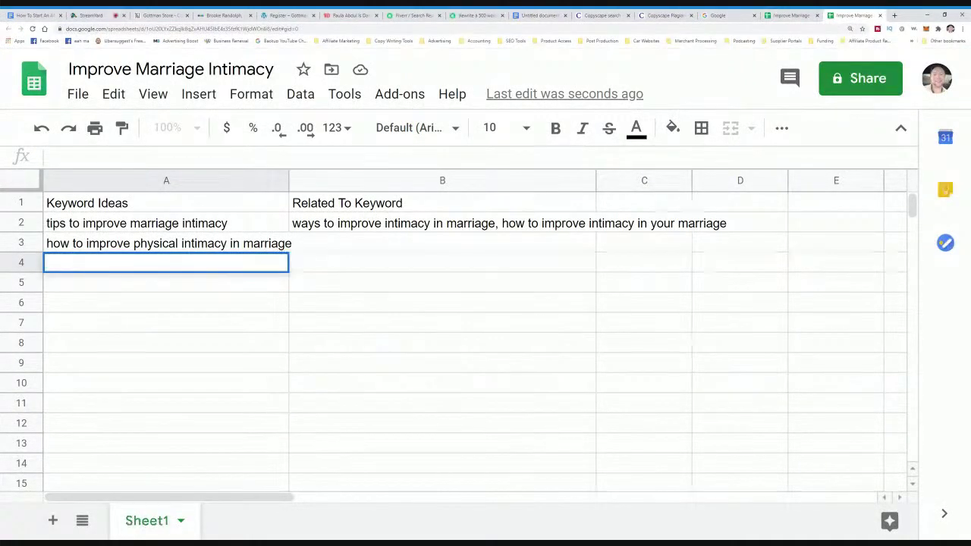
{"action": "type", "text": "how to improve emotional intimacy in marriage"}
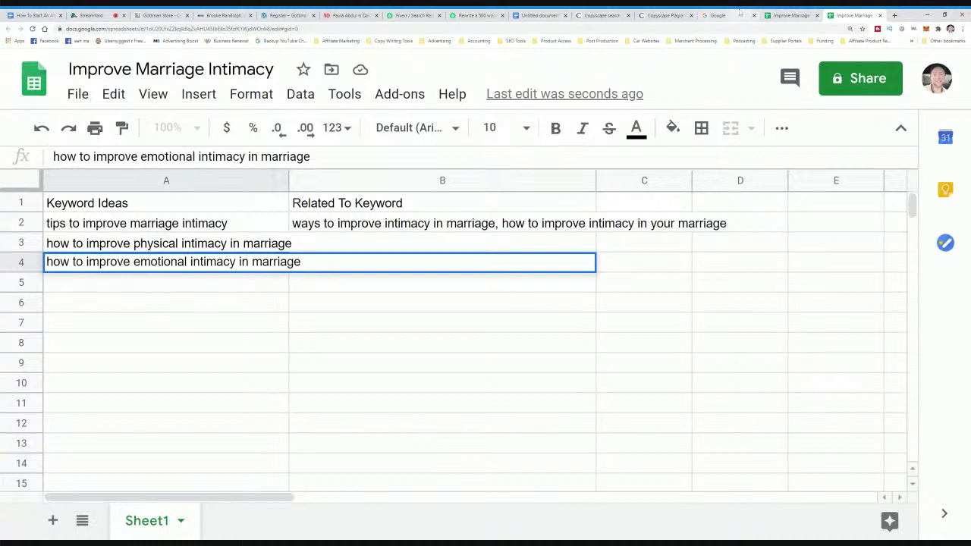
{"action": "left_click", "coordinate": [739, 14]}
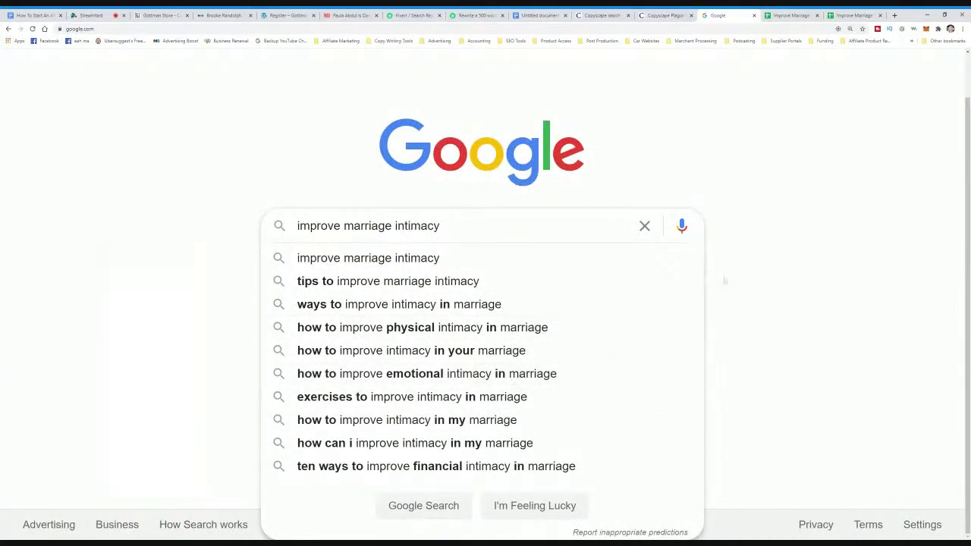
{"action": "left_click", "coordinate": [846, 15]}
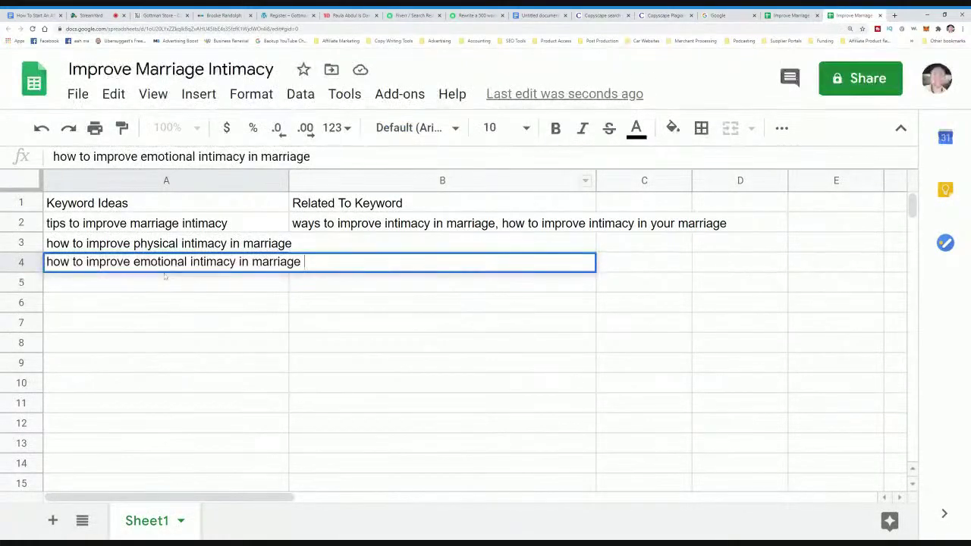
{"action": "key", "text": "Return"}
- Append ', exercises to improve intimacy in marriage' to the B2 related keywords
{"action": "left_click", "coordinate": [518, 221]}
{"action": "double_click", "coordinate": [519, 221]}
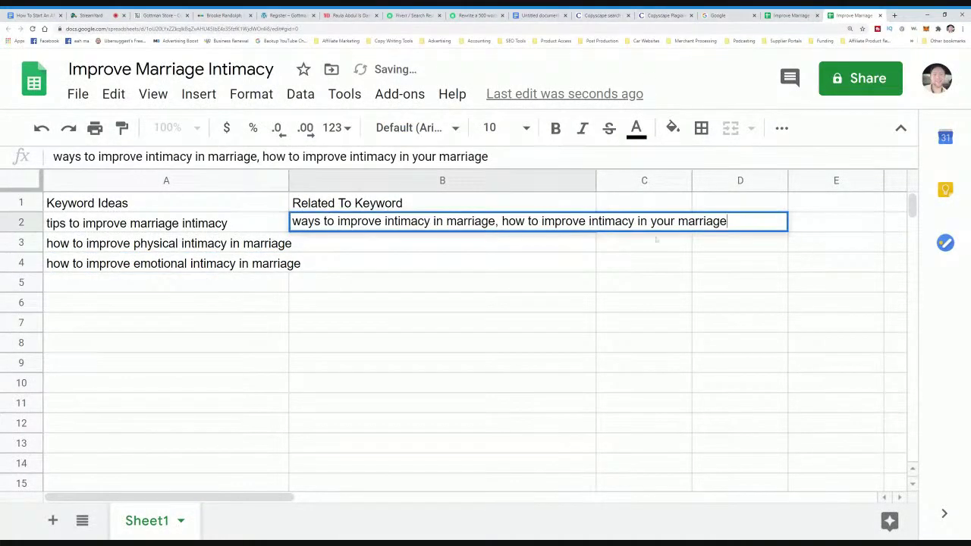
{"action": "type", "text": ", exer"}
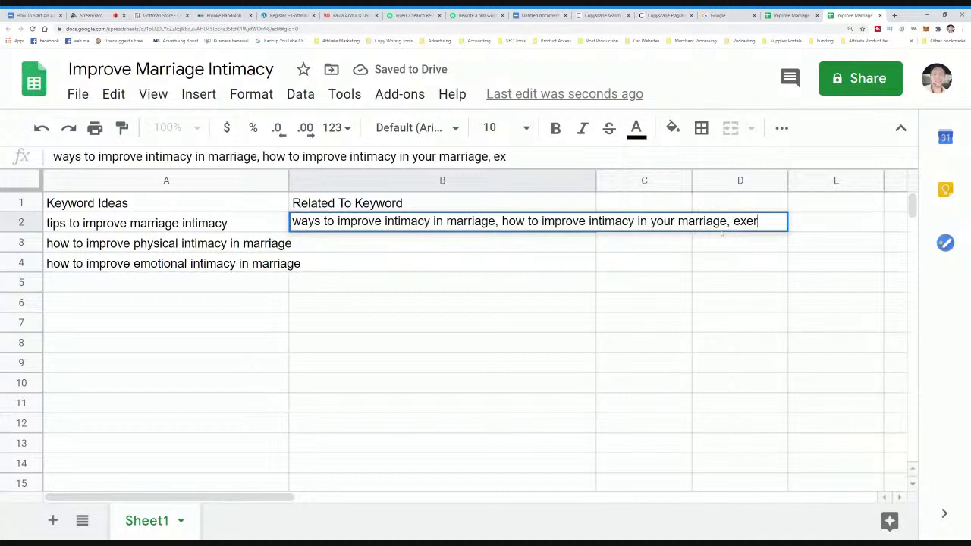
{"action": "type", "text": "cises to "}
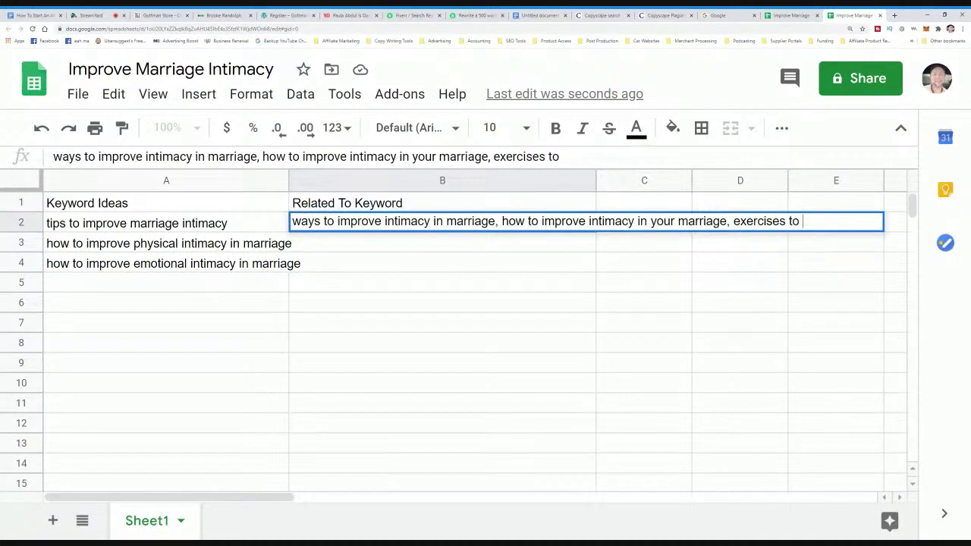
{"action": "type", "text": "improve intim"}
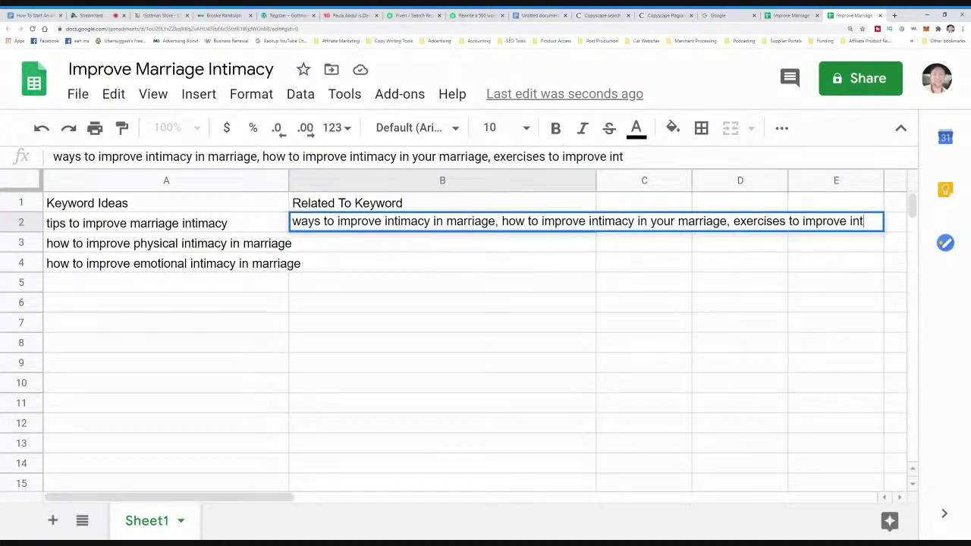
{"action": "type", "text": "acy"}
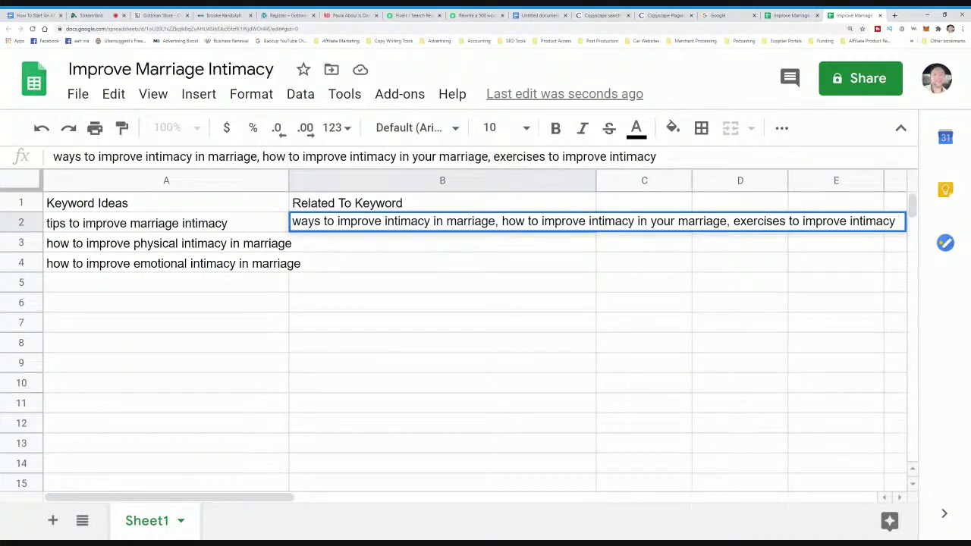
{"action": "type", "text": "in marriage"}
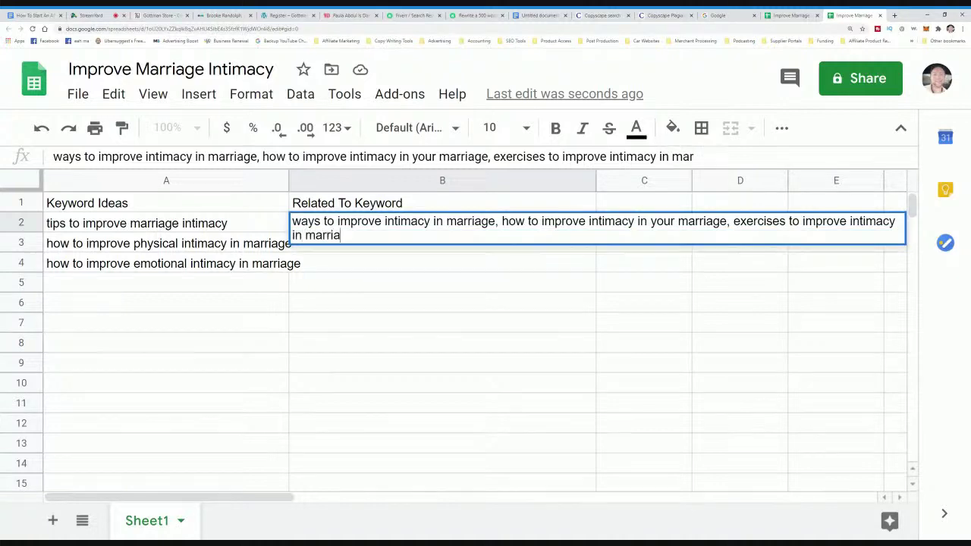
{"action": "left_click", "coordinate": [336, 385]}
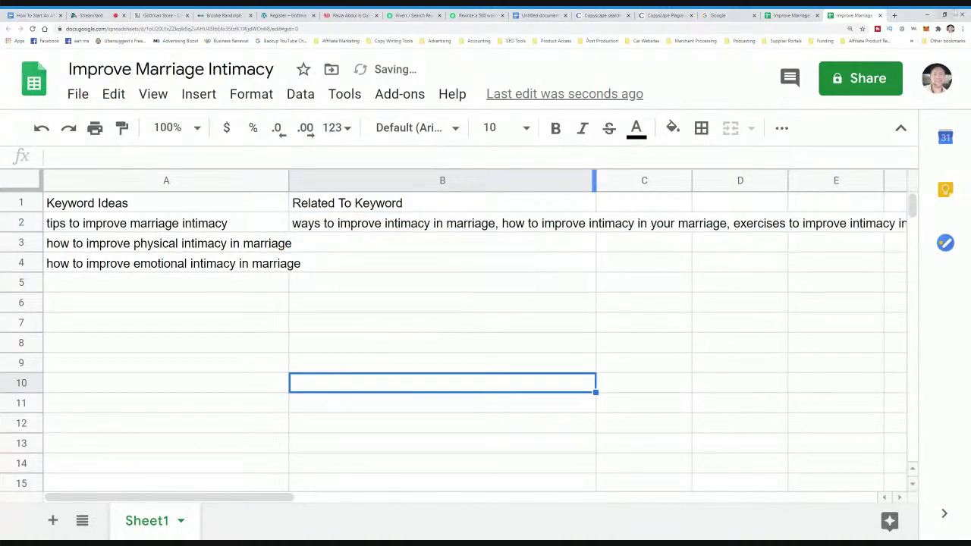
- Enter 'ten ways to improve financial intimacy in marriage' in A5
{"action": "left_click", "coordinate": [728, 15]}
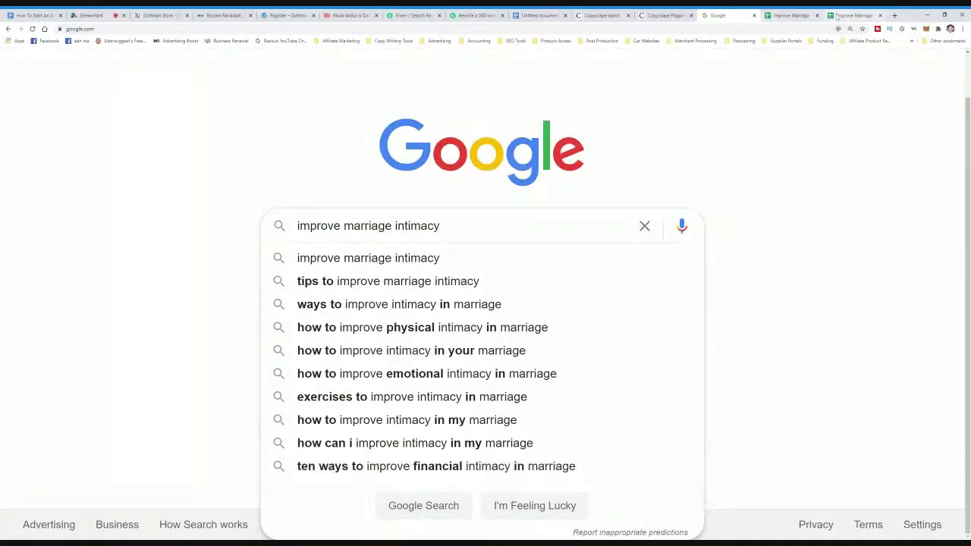
{"action": "left_click", "coordinate": [853, 15]}
{"action": "left_click", "coordinate": [186, 286]}
{"action": "type", "text": "te"}
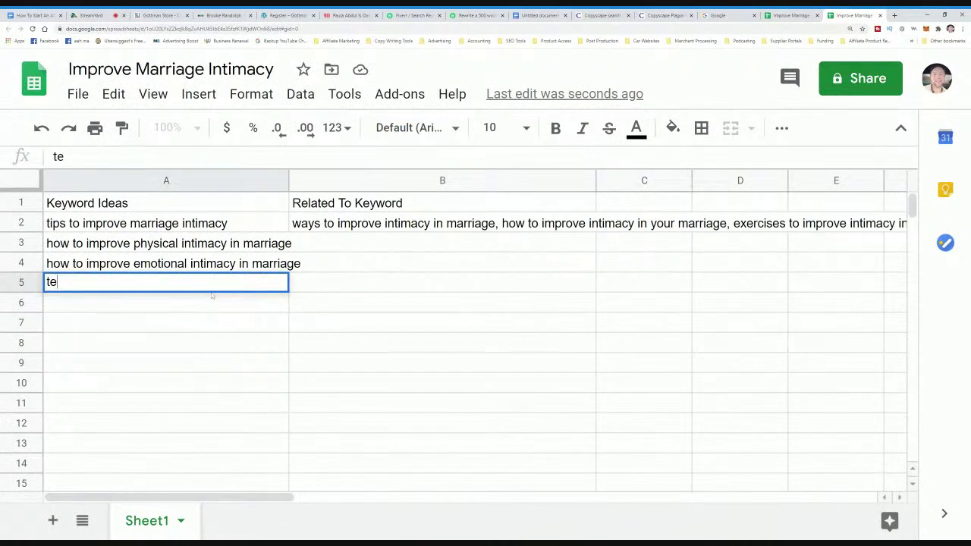
{"action": "type", "text": "n ways to improve financial intimacy in marri"}
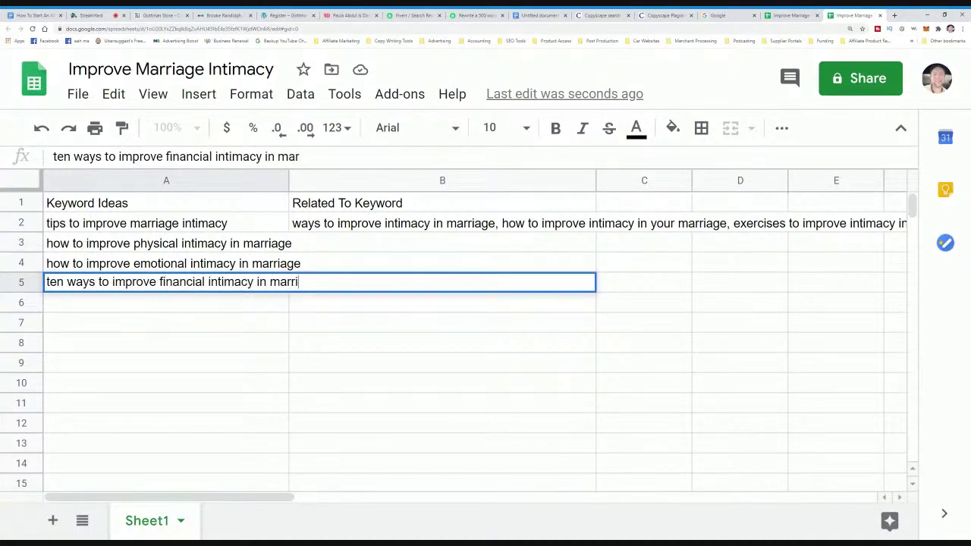
{"action": "type", "text": "age"}
{"action": "key", "text": "Return"}
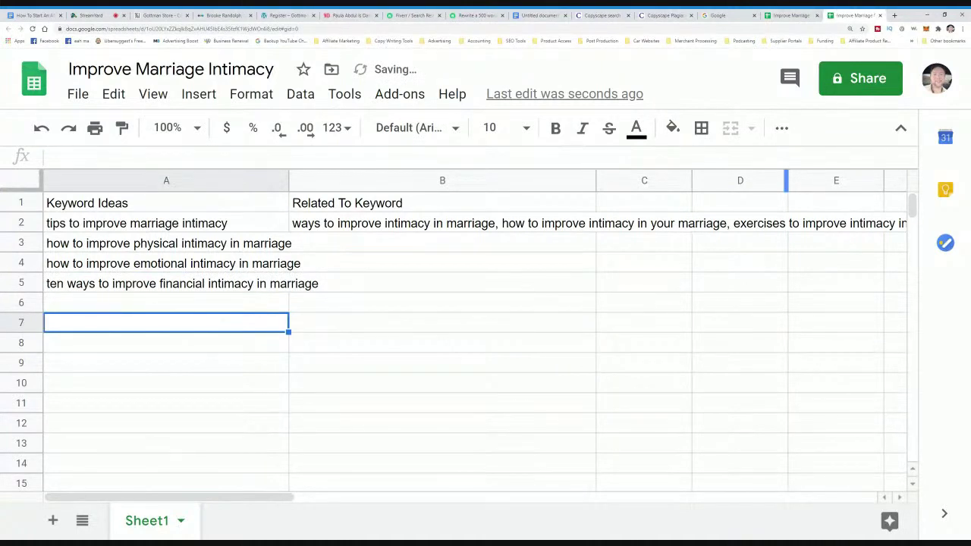
{"action": "left_click", "coordinate": [792, 15]}
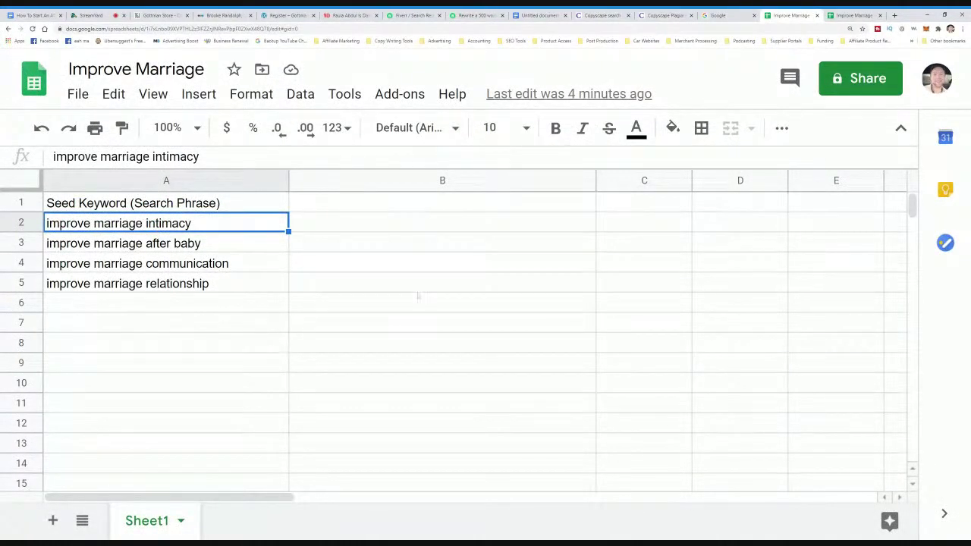
- Give the A2 seed keyword a yellow fill, keeping its text black, in the original sheet
{"action": "left_click", "coordinate": [636, 129]}
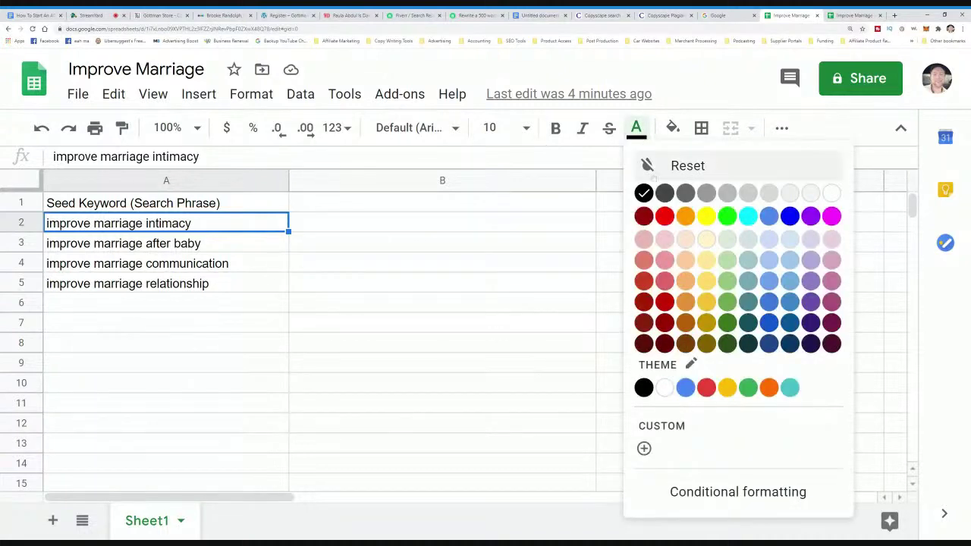
{"action": "left_click", "coordinate": [664, 217]}
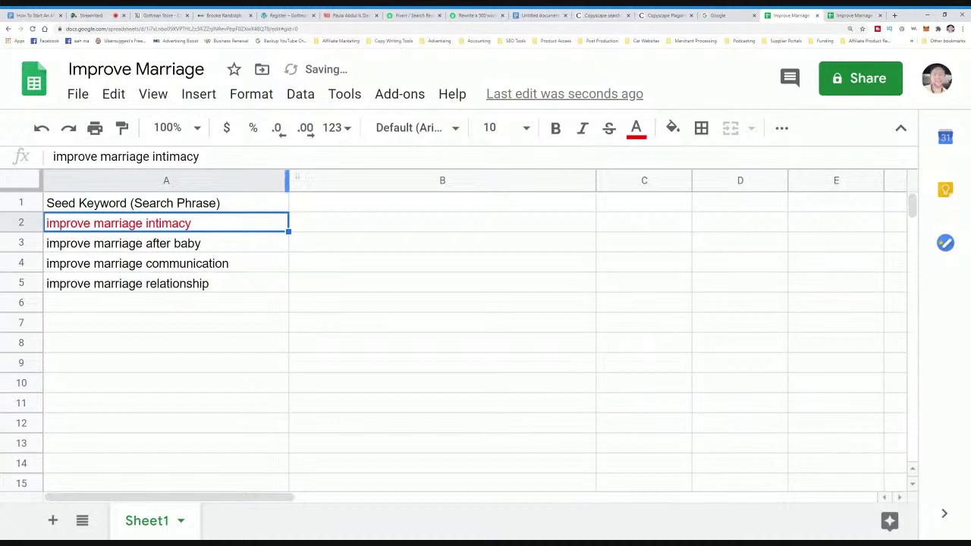
{"action": "left_click", "coordinate": [636, 129]}
{"action": "left_click", "coordinate": [643, 193]}
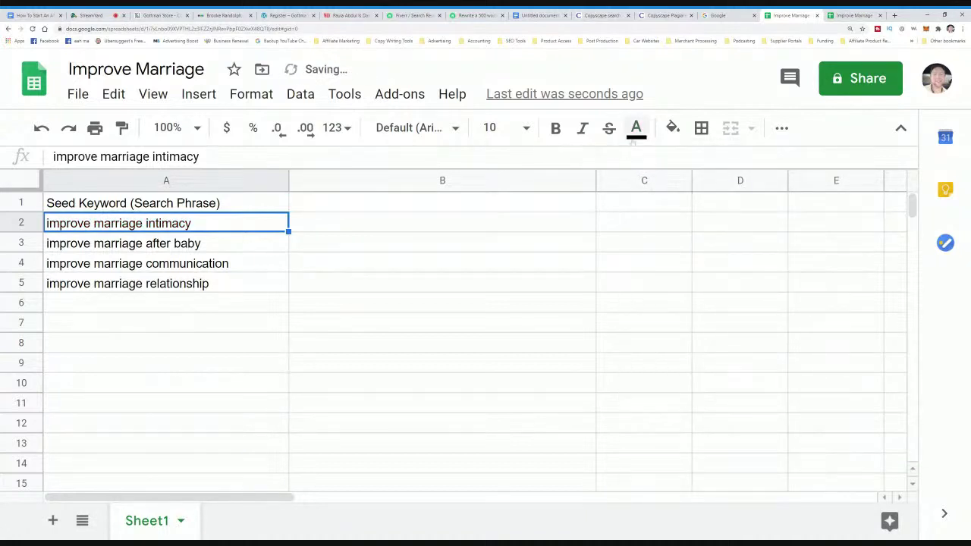
{"action": "left_click", "coordinate": [672, 128]}
{"action": "left_click", "coordinate": [743, 218]}
{"action": "left_click", "coordinate": [509, 240]}
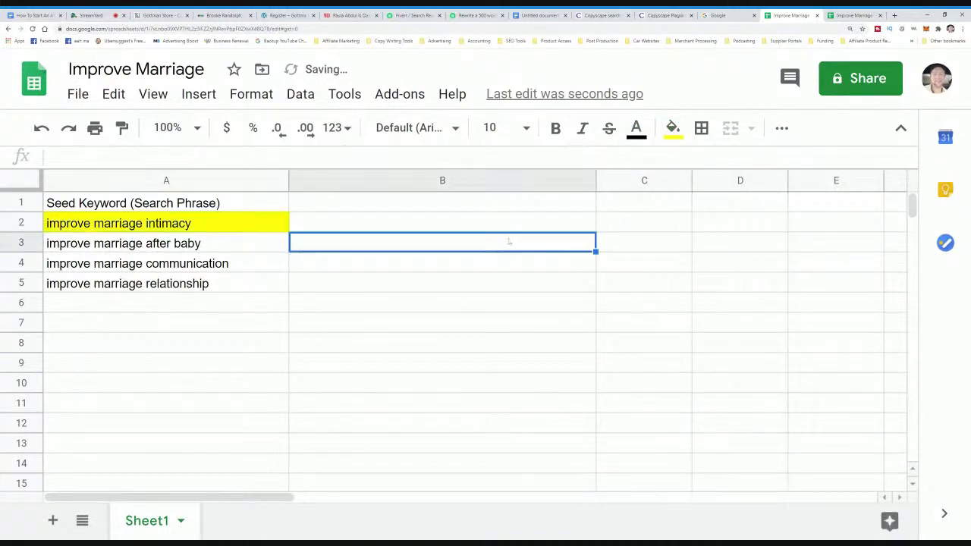
{"action": "left_click_drag", "start_coordinate": [269, 229], "coordinate": [265, 267]}
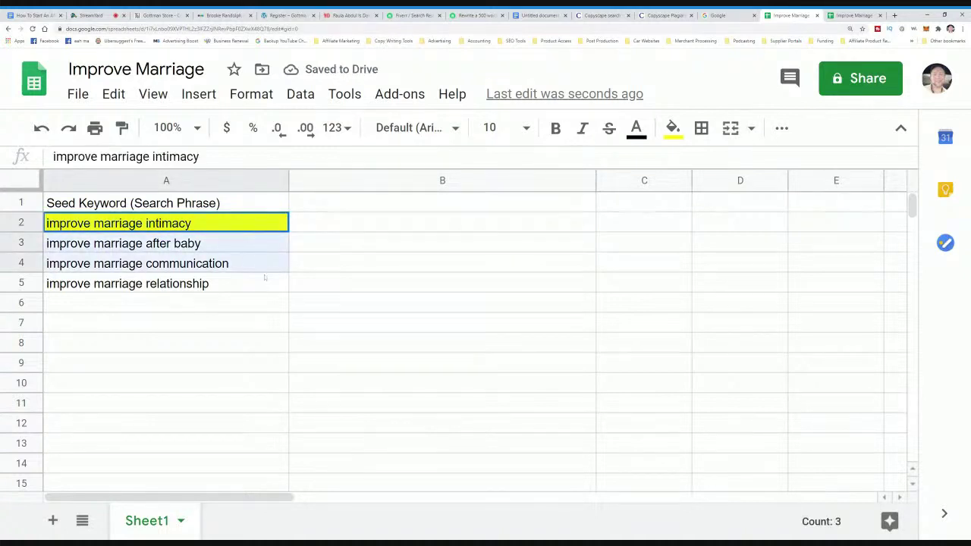
{"action": "left_click", "coordinate": [315, 285]}
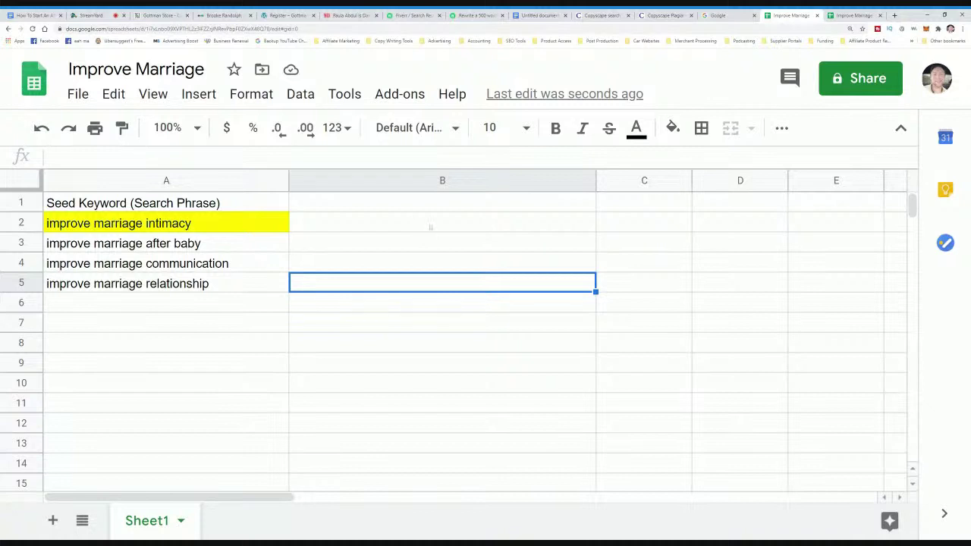
{"action": "key", "text": "ctrl+Tab"}
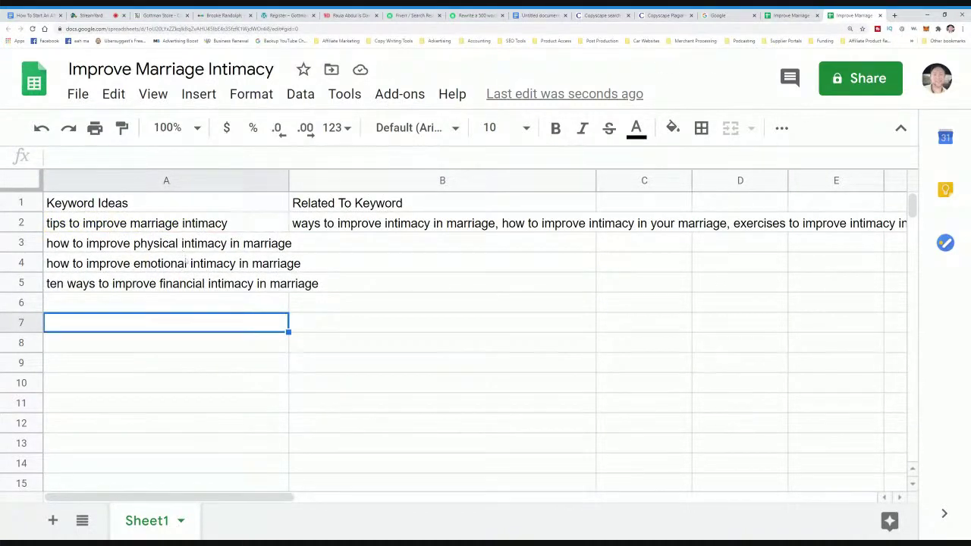
- Append ' (article ideas)' to the A1 heading so it reads 'Keyword Ideas (article ideas)'
{"action": "left_click_drag", "start_coordinate": [194, 232], "coordinate": [209, 284]}
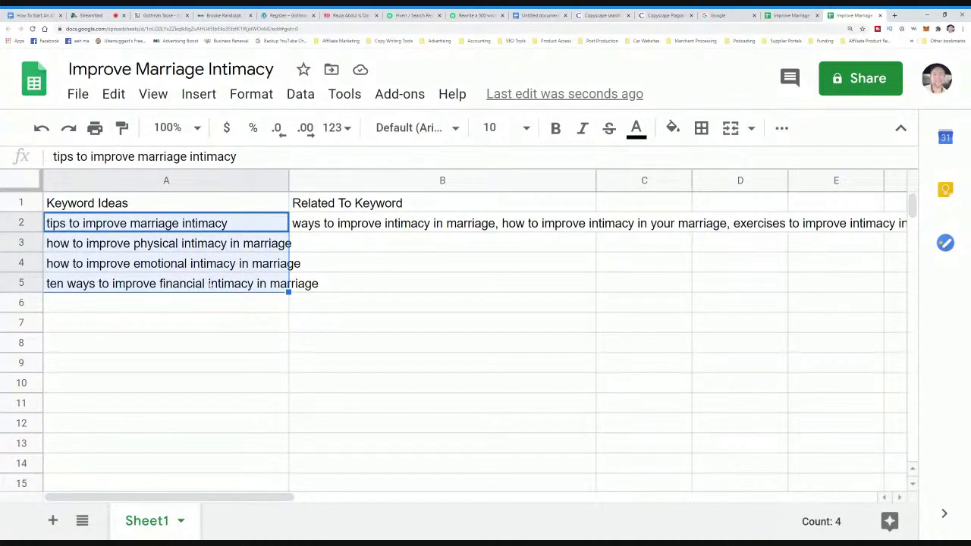
{"action": "left_click", "coordinate": [210, 283]}
{"action": "key", "text": "Up"}
{"action": "key", "text": "Up"}
{"action": "key", "text": "Up"}
{"action": "key", "text": "Up"}
{"action": "key", "text": "Return"}
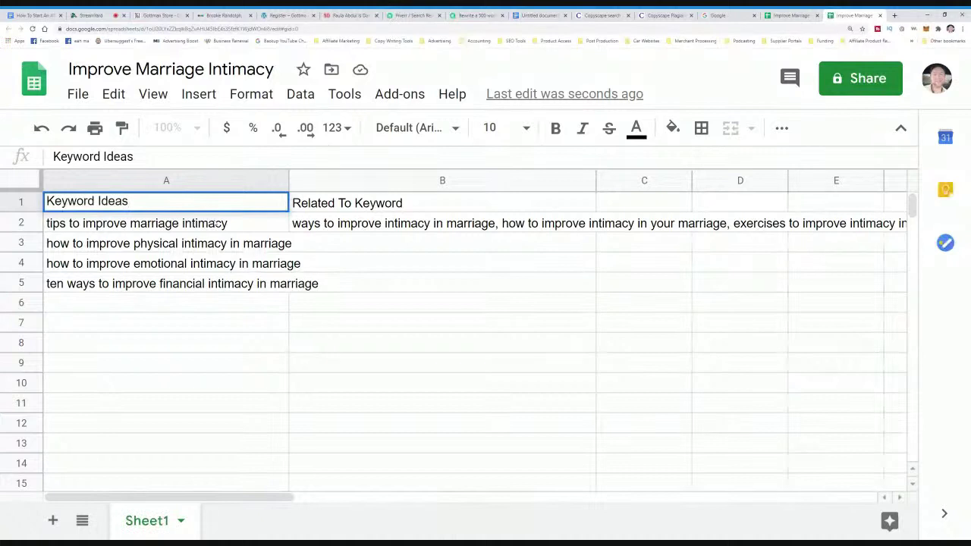
{"action": "type", "text": "(article ide"}
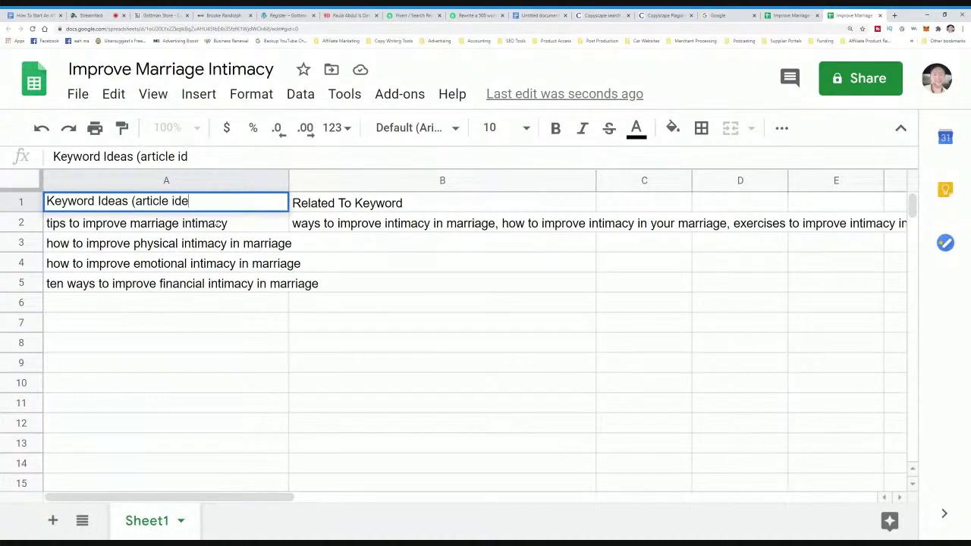
{"action": "type", "text": "as)"}
{"action": "left_click", "coordinate": [431, 376]}
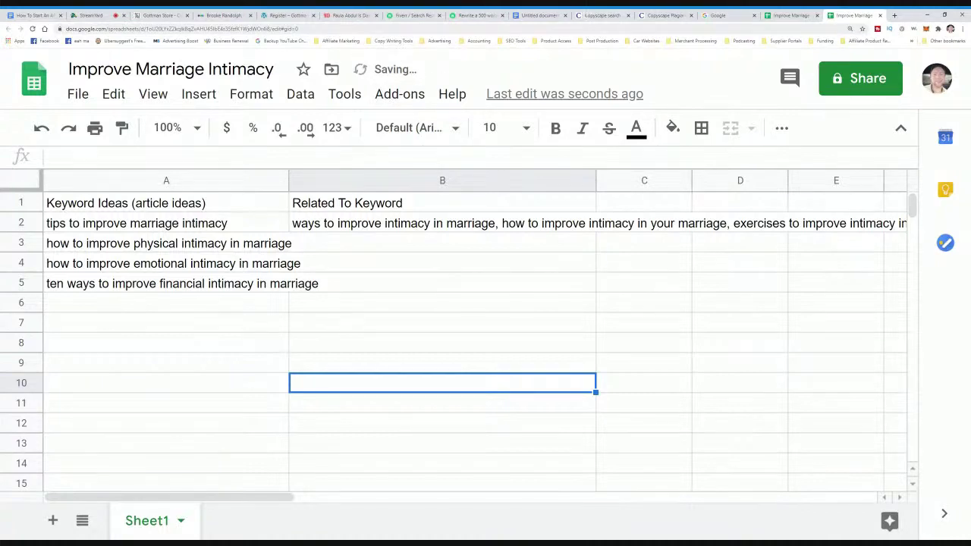
{"action": "left_click", "coordinate": [776, 16]}
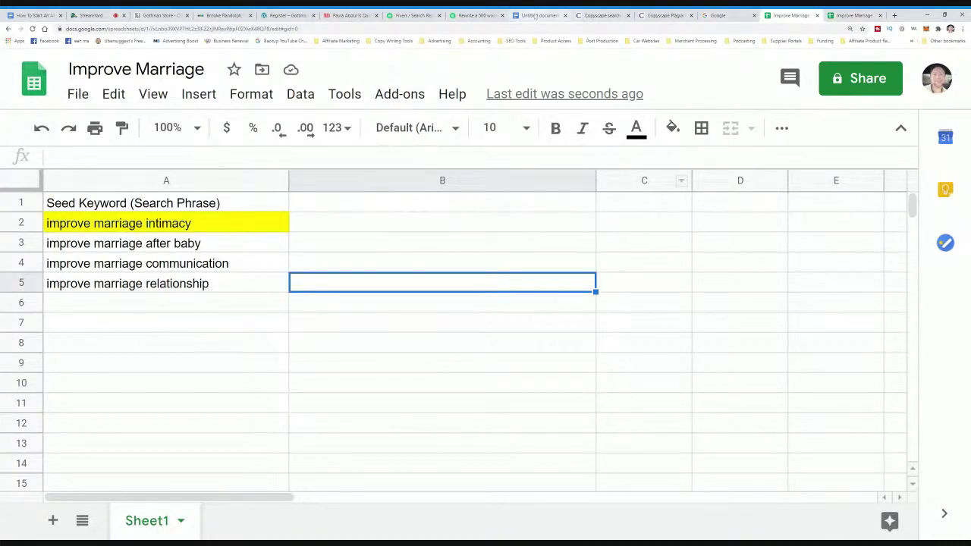
{"action": "left_click", "coordinate": [535, 15]}
- Add a 'Step 5: Set Up Our Blog:' line below Step 4 in the outline
{"action": "left_click", "coordinate": [34, 16]}
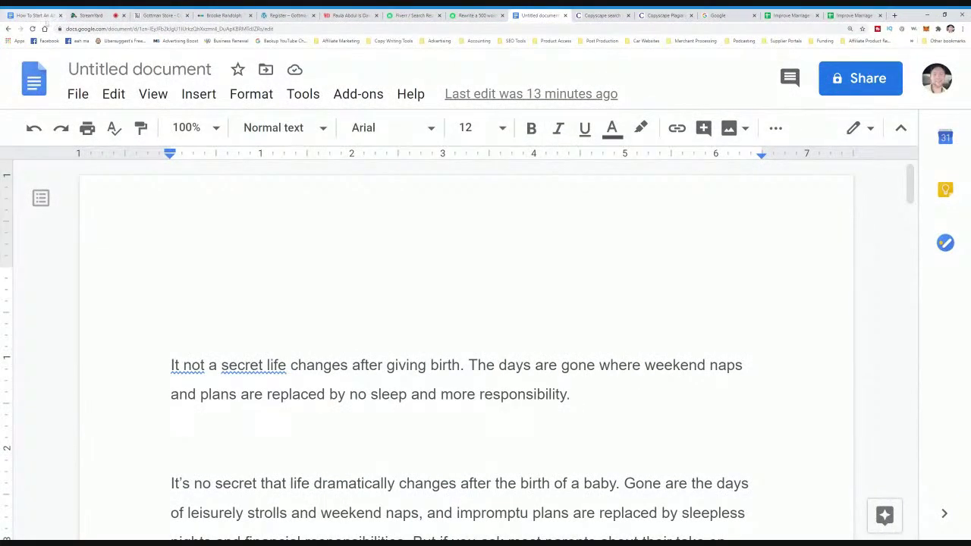
{"action": "scroll", "coordinate": [486, 303], "scroll_direction": "down", "scroll_amount": 5}
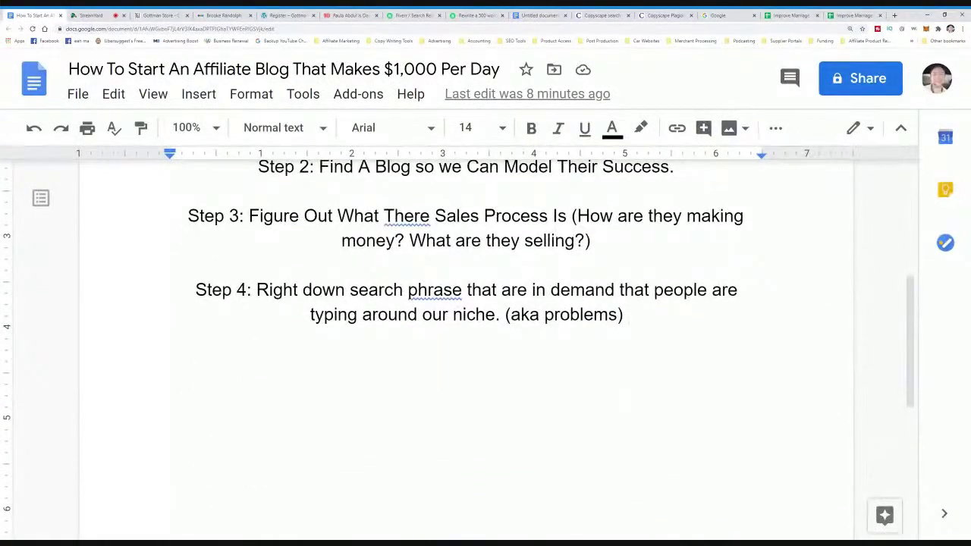
{"action": "key", "text": "Return"}
{"action": "key", "text": "Return"}
{"action": "type", "text": "Step "}
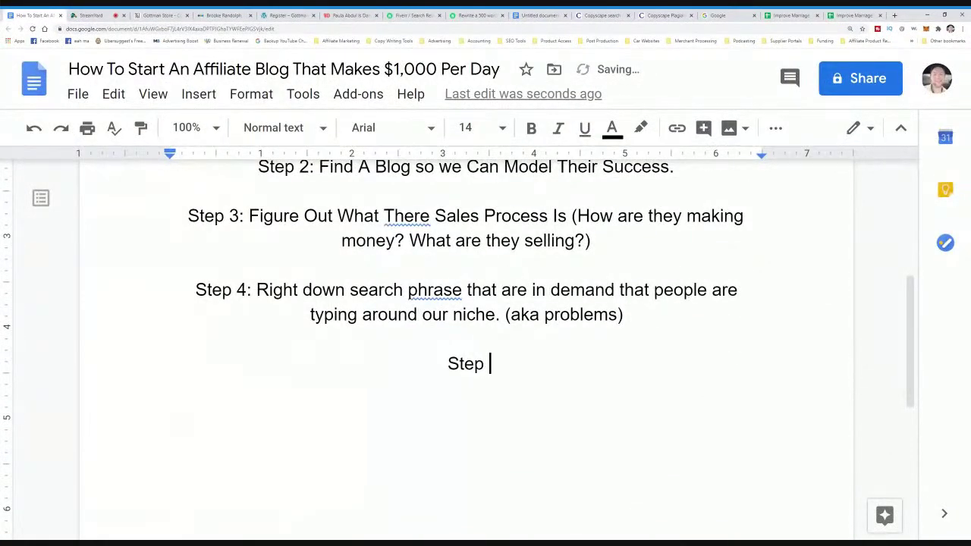
{"action": "type", "text": "5: Set U"}
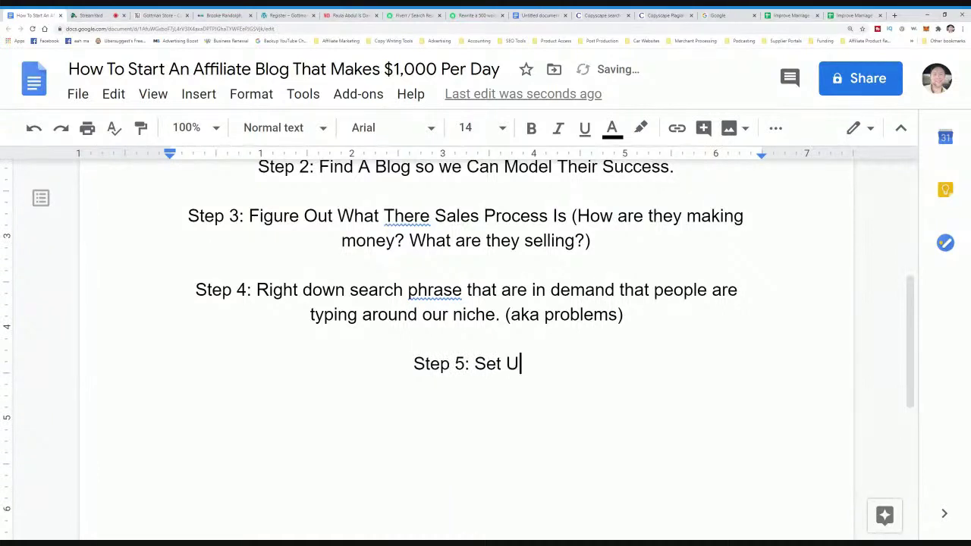
{"action": "type", "text": "p Our Blog"}
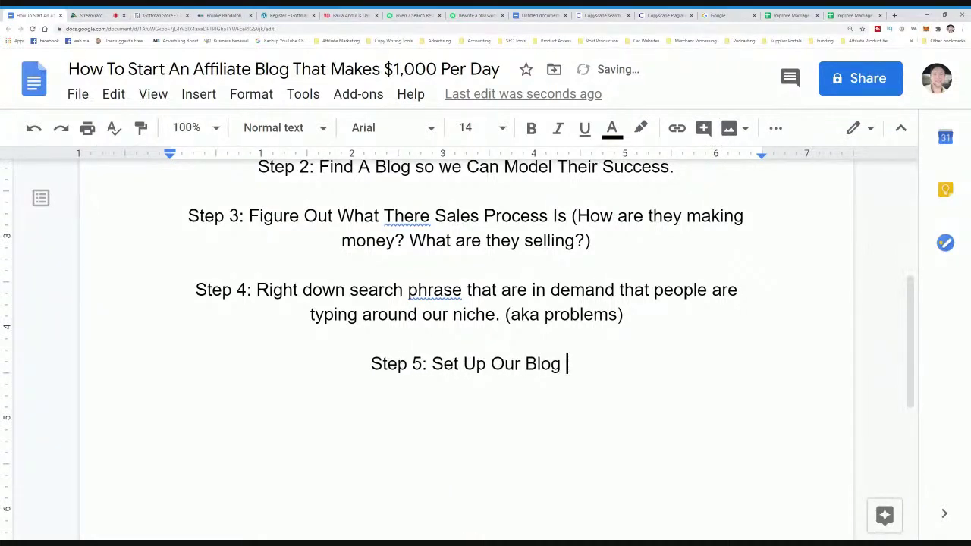
{"action": "key", "text": "shift+Home"}
{"action": "left_click", "coordinate": [424, 363]}
{"action": "left_click", "coordinate": [567, 363]}
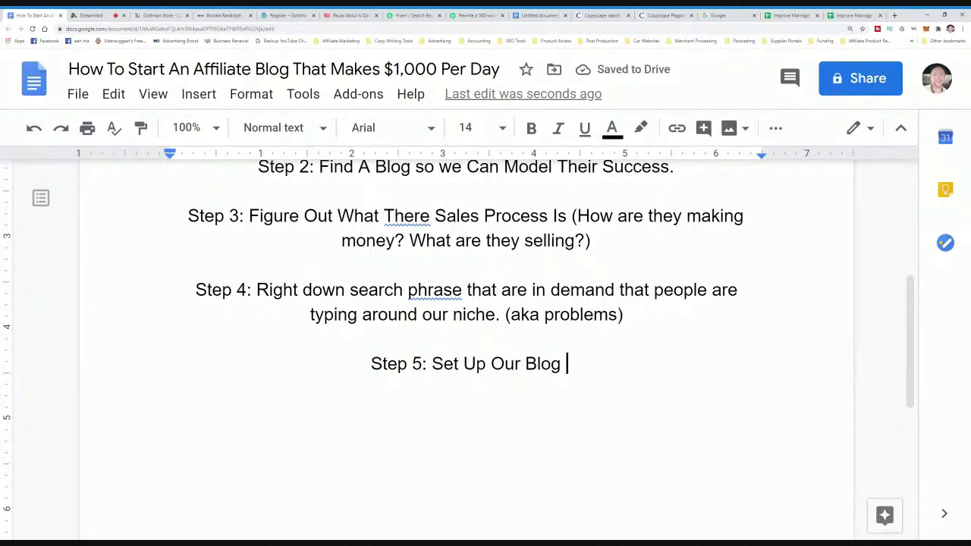
{"action": "key", "text": "BackSpace"}
{"action": "type", "text": ":"}
- List Godaddy.com and Namecheap.com on separate lines under the Step 5 heading
{"action": "key", "text": "Return"}
{"action": "type", "text": "godaddy"}
{"action": "type", "text": ".com"}
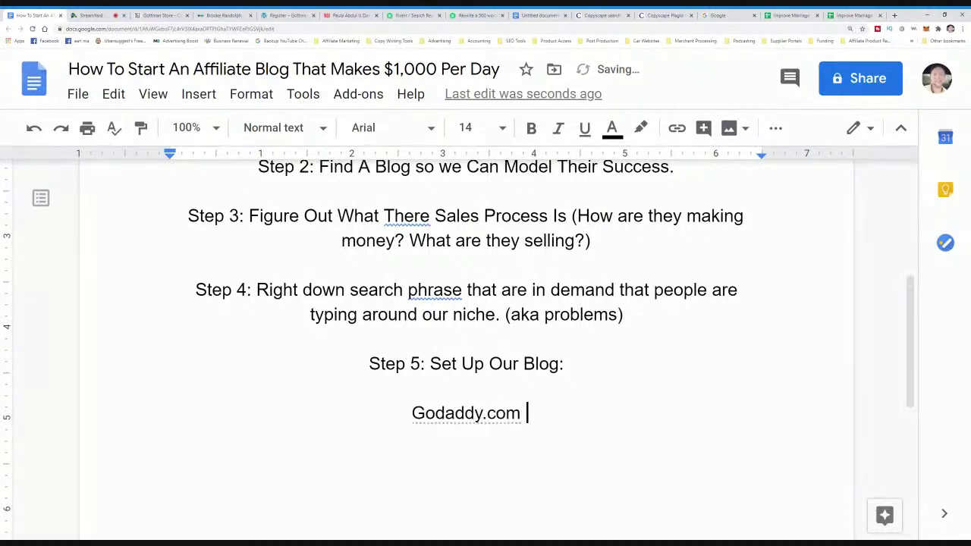
{"action": "key", "text": "Return"}
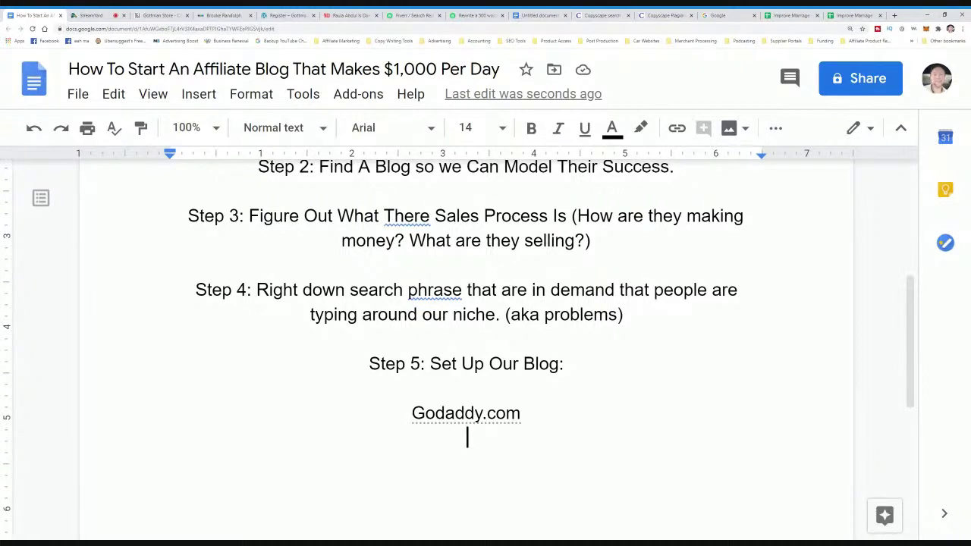
{"action": "type", "text": "Namecheap.com"}
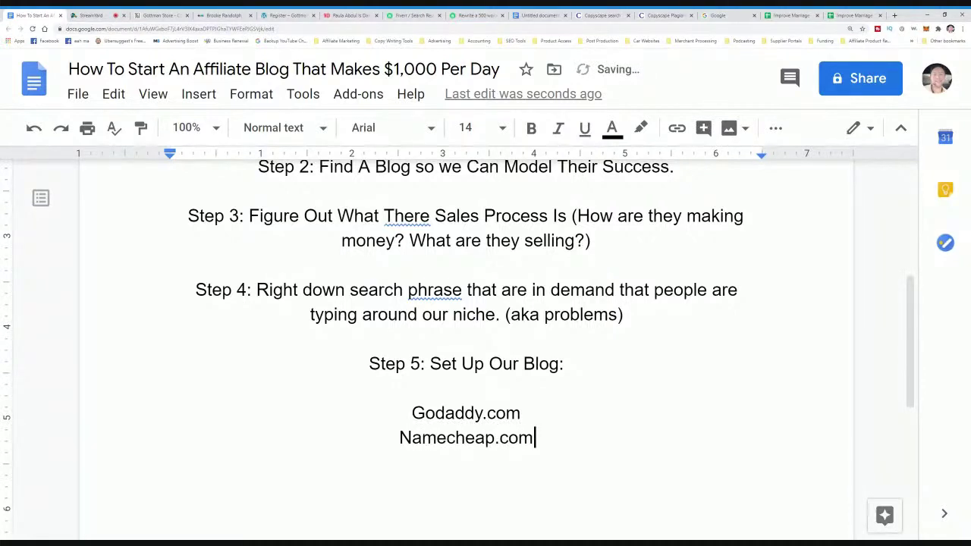
{"action": "left_click", "coordinate": [566, 364]}
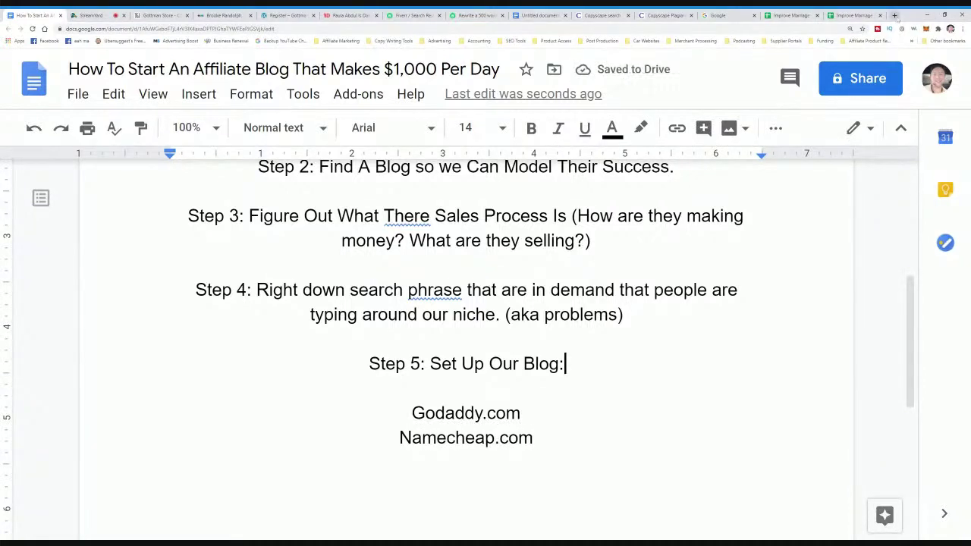
{"action": "left_click", "coordinate": [895, 16]}
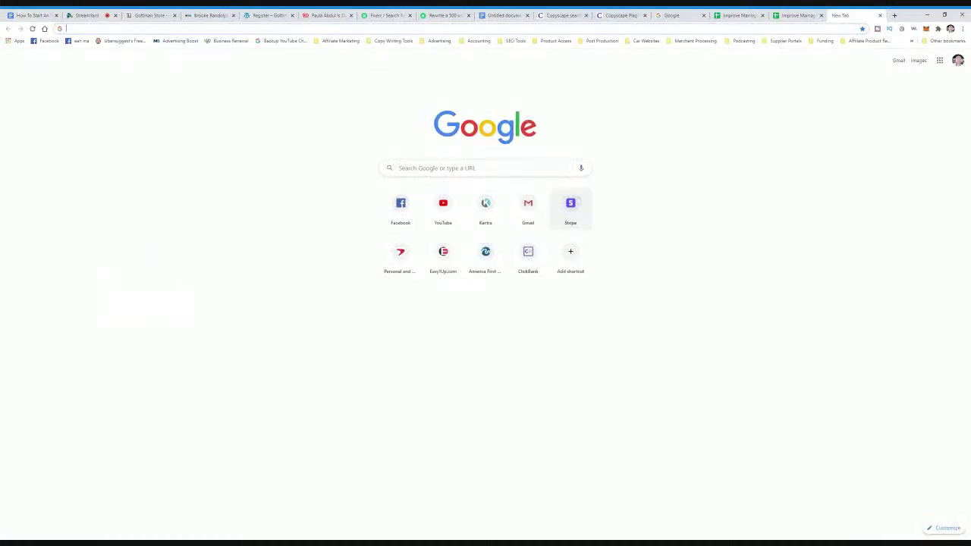
- Load godaddy.com in the new tab, then return to the outline
{"action": "type", "text": "godaddy.com"}
{"action": "key", "text": "Return"}
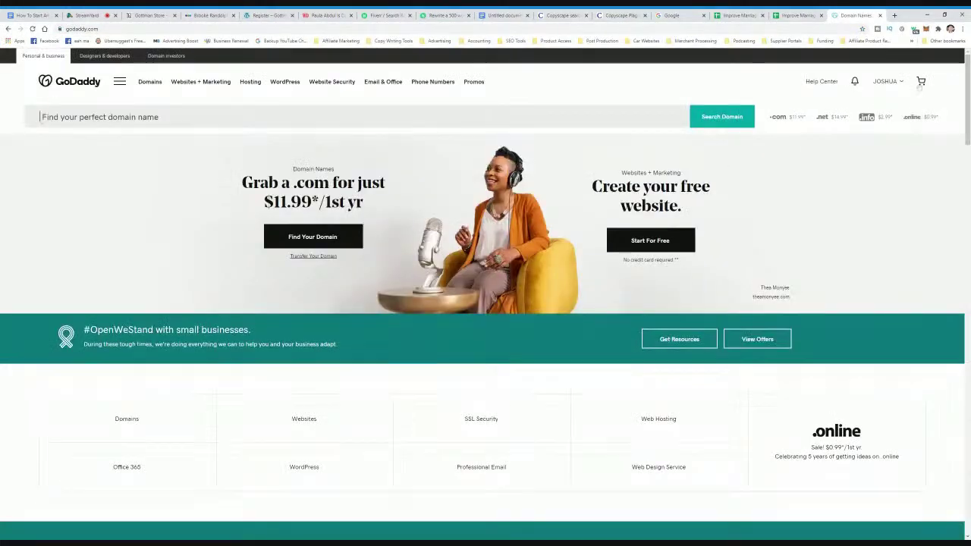
{"action": "left_click", "coordinate": [888, 81]}
{"action": "left_click", "coordinate": [892, 82]}
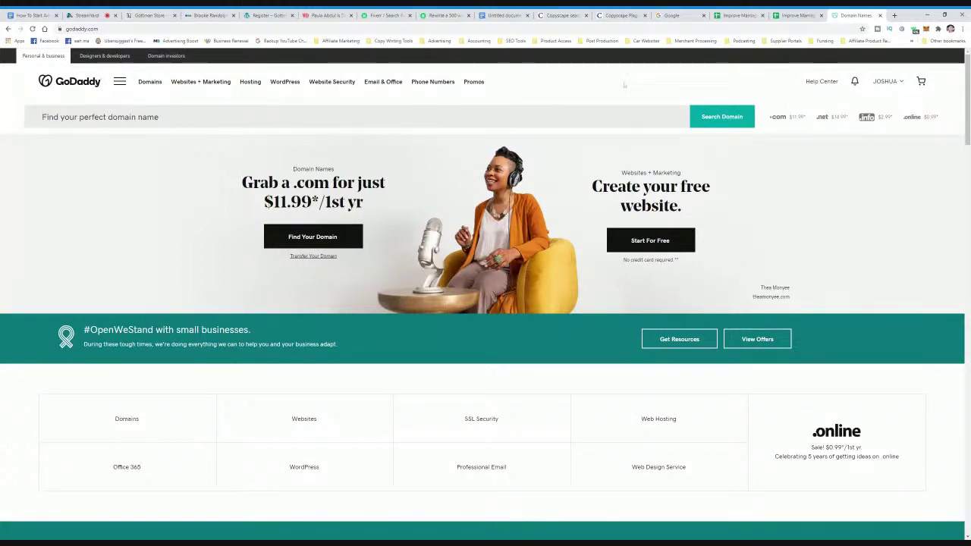
{"action": "left_click", "coordinate": [44, 16]}
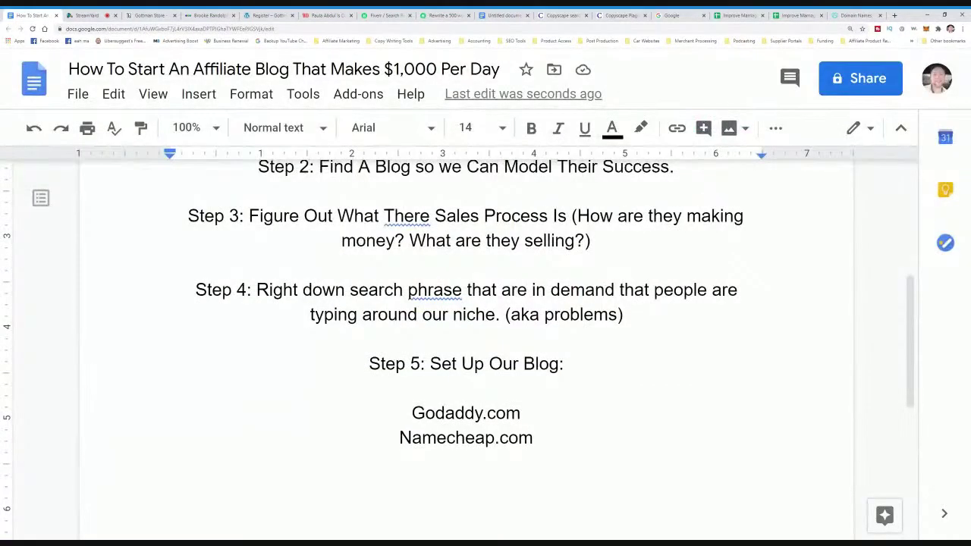
- Insert 'Figure out domain and ' before 'Set Up Our Blog' in the Step 5 line
{"action": "left_click", "coordinate": [430, 363]}
{"action": "type", "text": "FGig"}
{"action": "key", "text": "BackSpace"}
{"action": "key", "text": "BackSpace"}
{"action": "key", "text": "BackSpace"}
{"action": "type", "text": "igure "}
{"action": "type", "text": "out domain "}
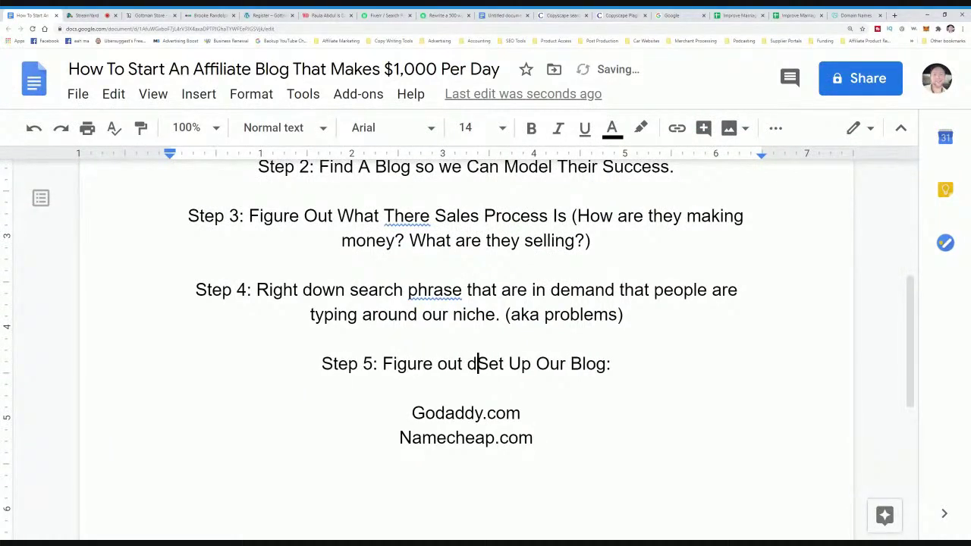
{"action": "type", "text": "and"}
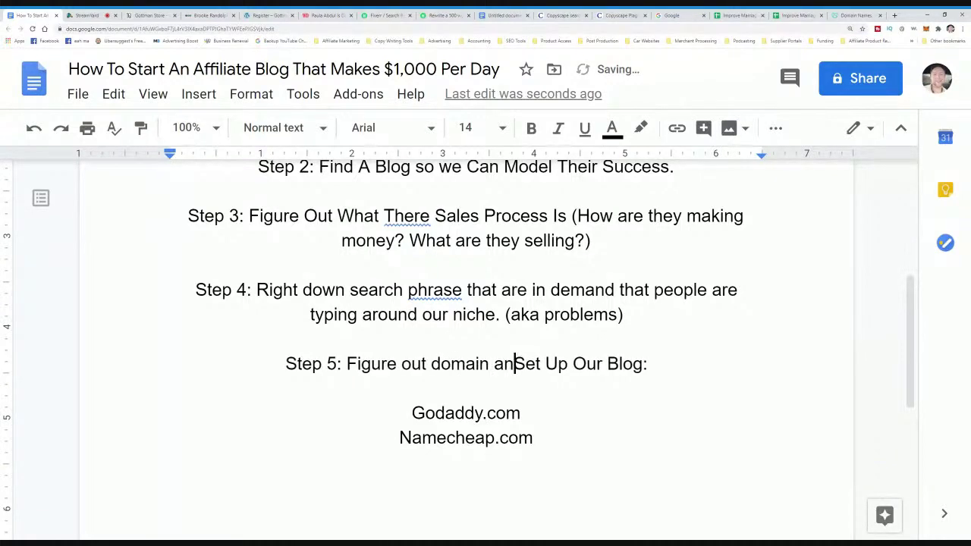
{"action": "left_click", "coordinate": [855, 15]}
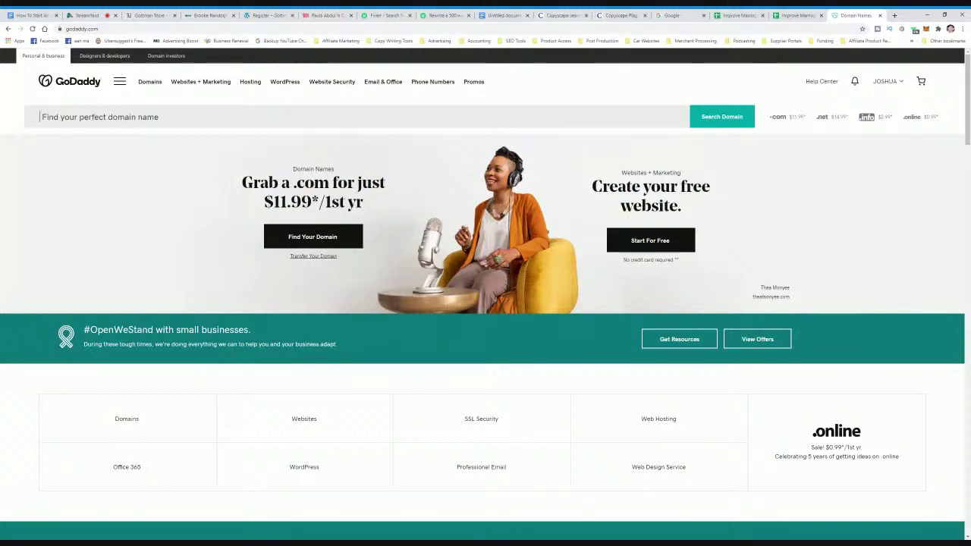
- Search GoDaddy for themarriageexpert and review the taken .com and its alternatives
{"action": "type", "text": "themarriage"}
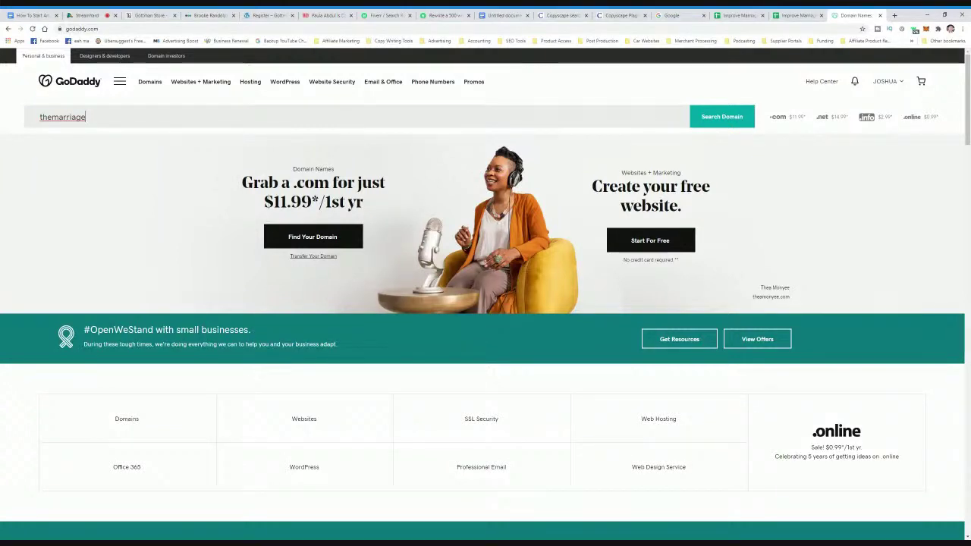
{"action": "type", "text": "expert"}
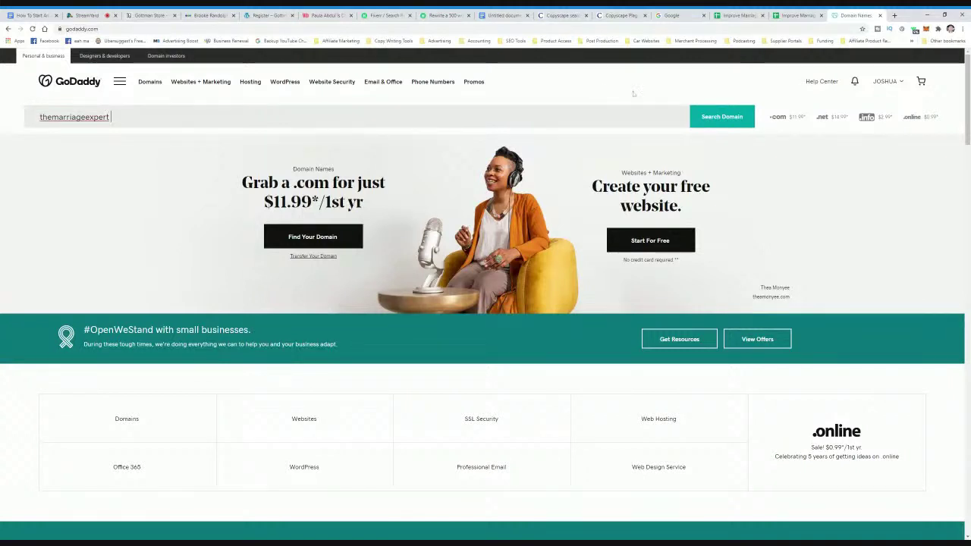
{"action": "left_click", "coordinate": [728, 118]}
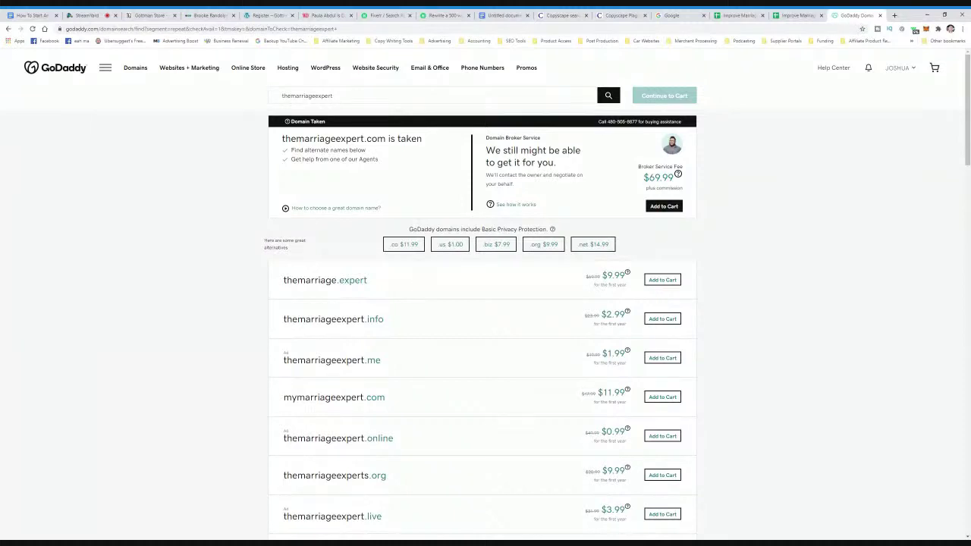
{"action": "scroll", "coordinate": [444, 321], "scroll_direction": "down", "scroll_amount": 4}
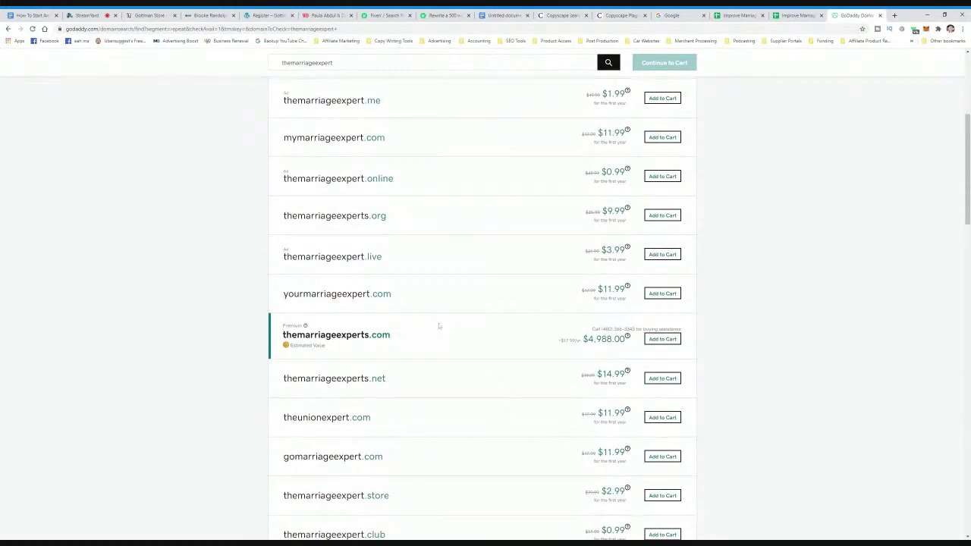
{"action": "scroll", "coordinate": [439, 326], "scroll_direction": "down", "scroll_amount": 2}
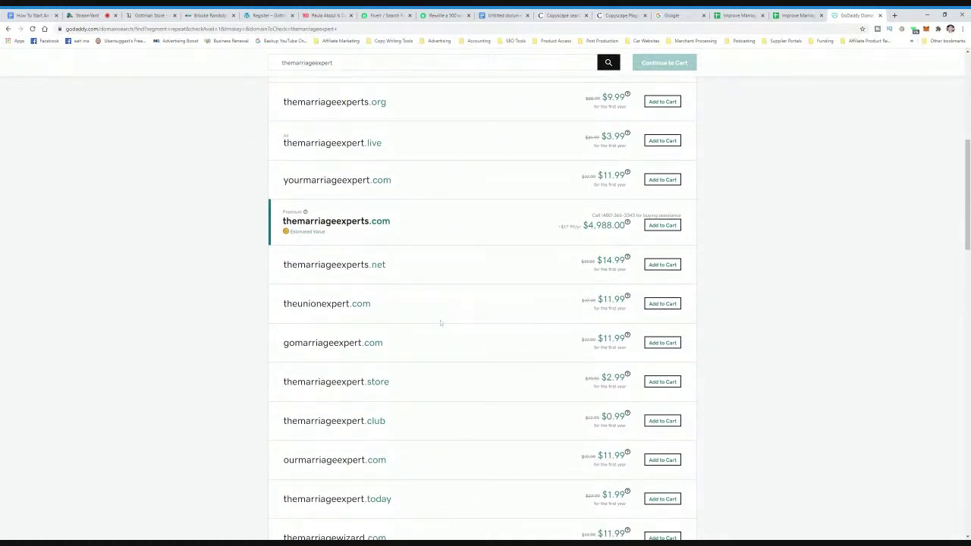
{"action": "scroll", "coordinate": [440, 323], "scroll_direction": "up", "scroll_amount": 6}
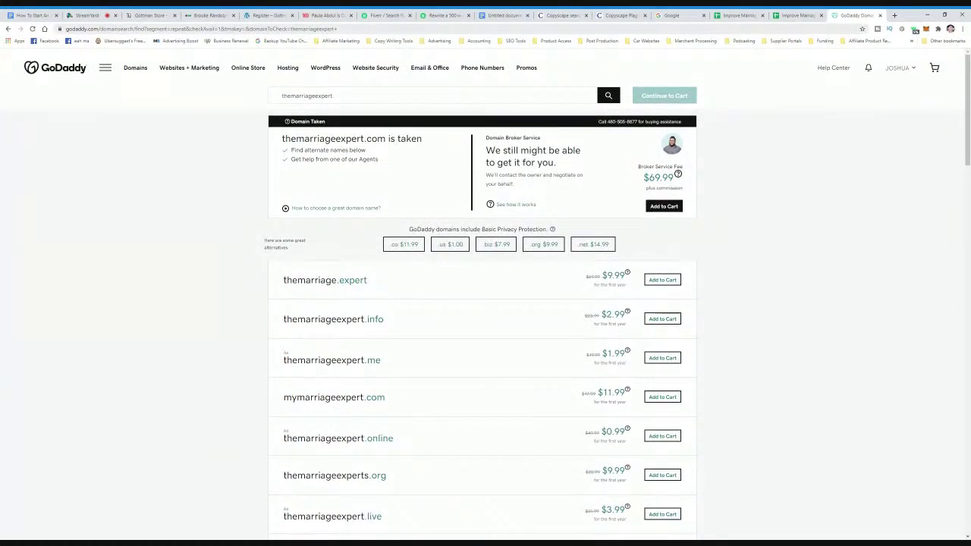
{"action": "left_click", "coordinate": [199, 17]}
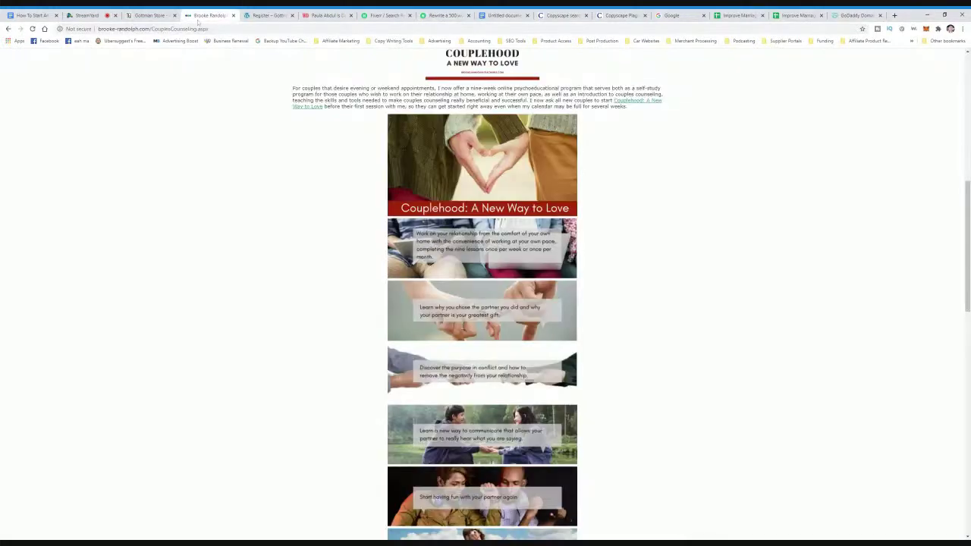
{"action": "left_click", "coordinate": [148, 17]}
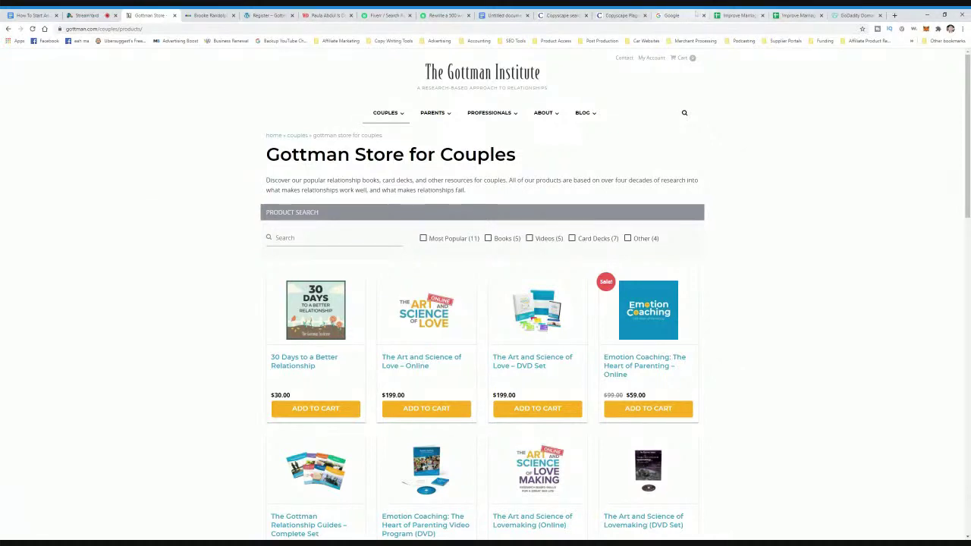
{"action": "left_click", "coordinate": [839, 18]}
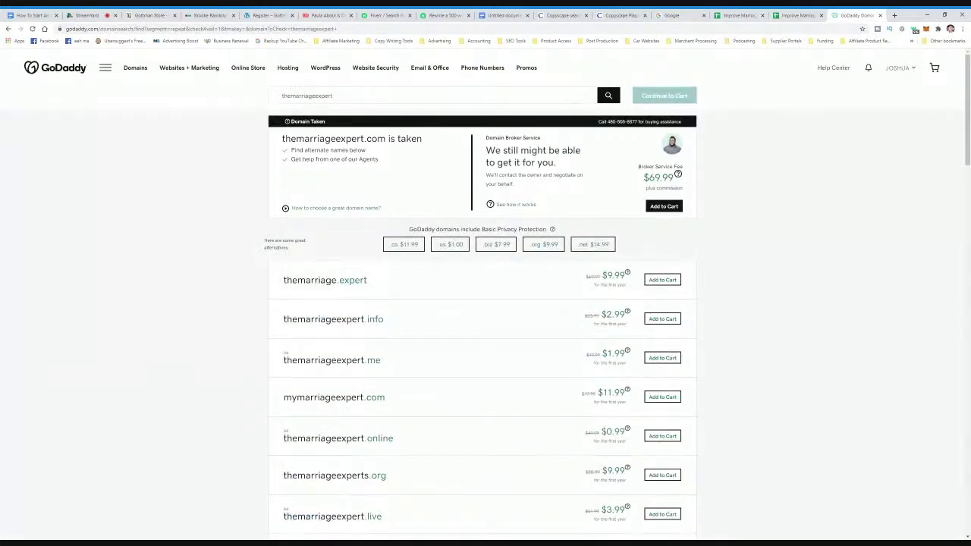
- Search GoDaddy for the domain venusandmars
{"action": "double_click", "coordinate": [308, 96]}
{"action": "type", "text": "men"}
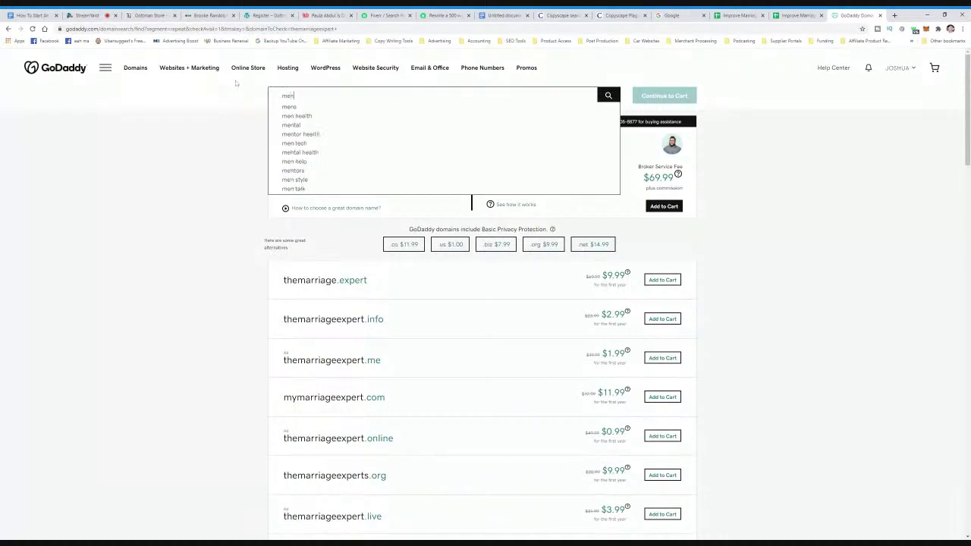
{"action": "key", "text": "Return"}
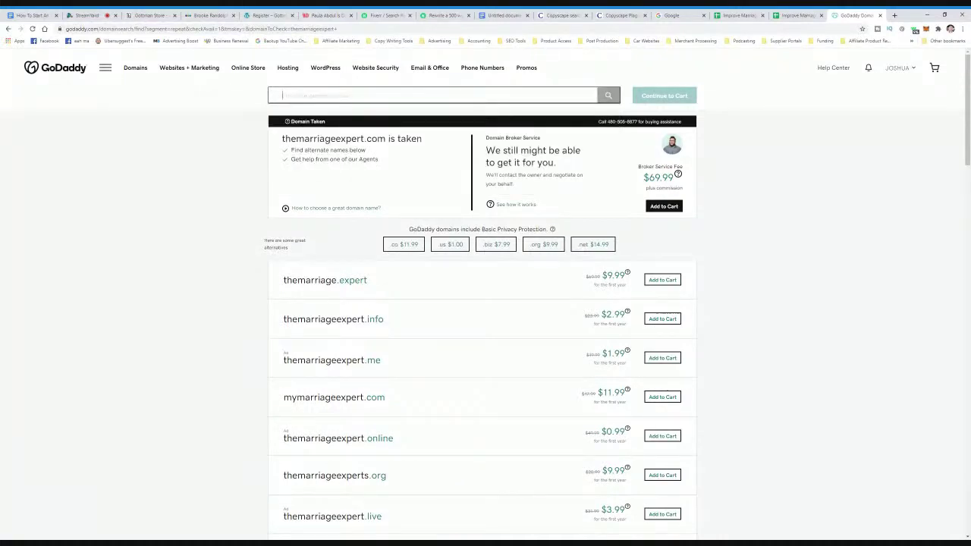
{"action": "type", "text": "venu"}
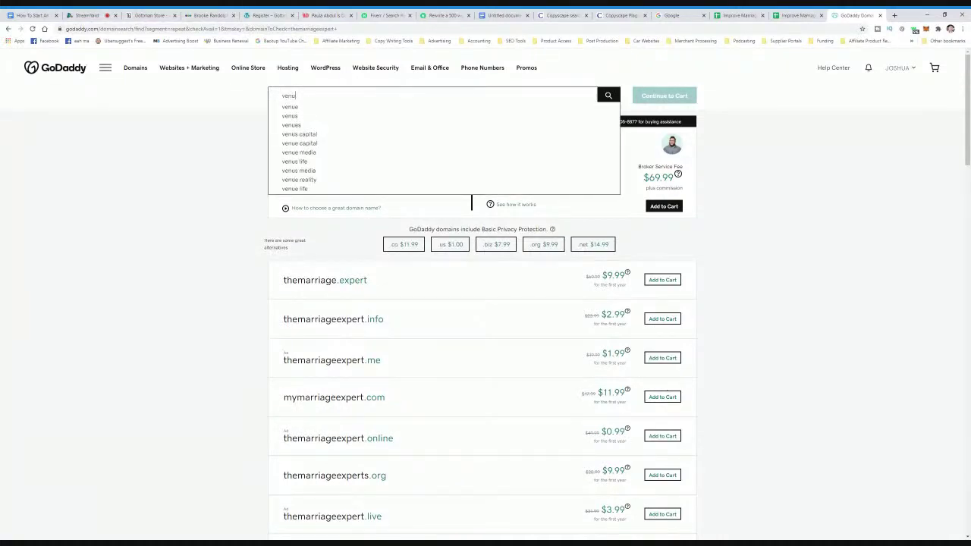
{"action": "type", "text": "sandmars"}
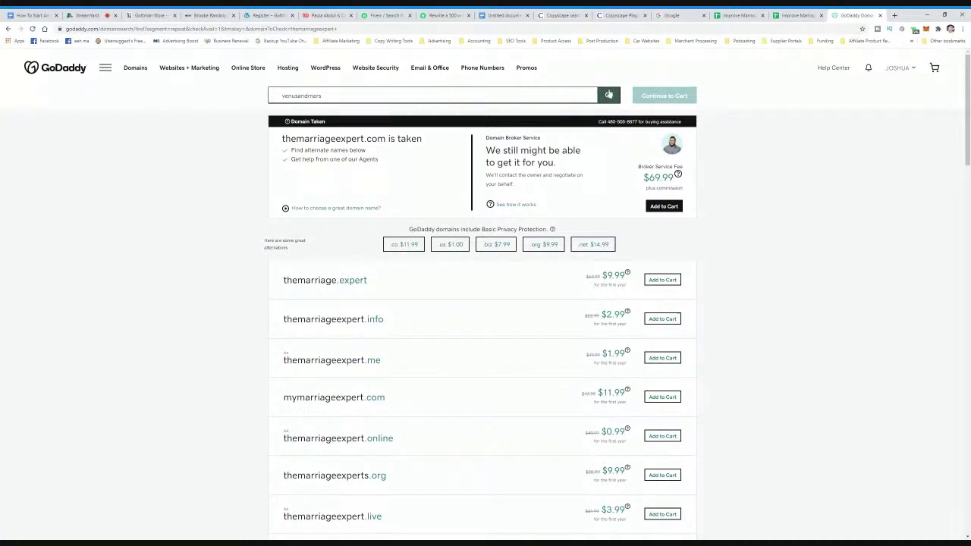
{"action": "left_click", "coordinate": [608, 96]}
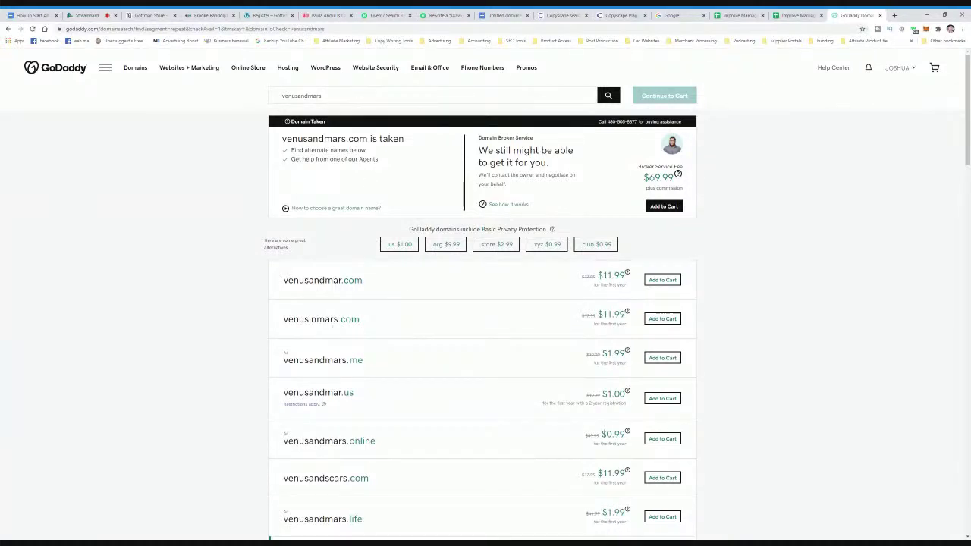
- Search for marsvsvenus and pick out the mars-venus.com alternative at $11.99
{"action": "left_click", "coordinate": [273, 95]}
{"action": "type", "text": "v"}
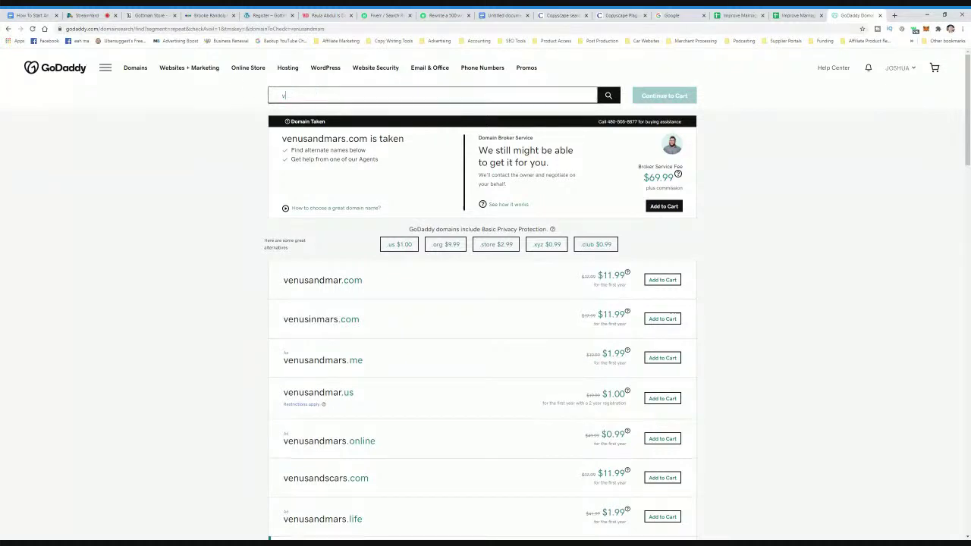
{"action": "key", "text": "BackSpace"}
{"action": "type", "text": "mars"}
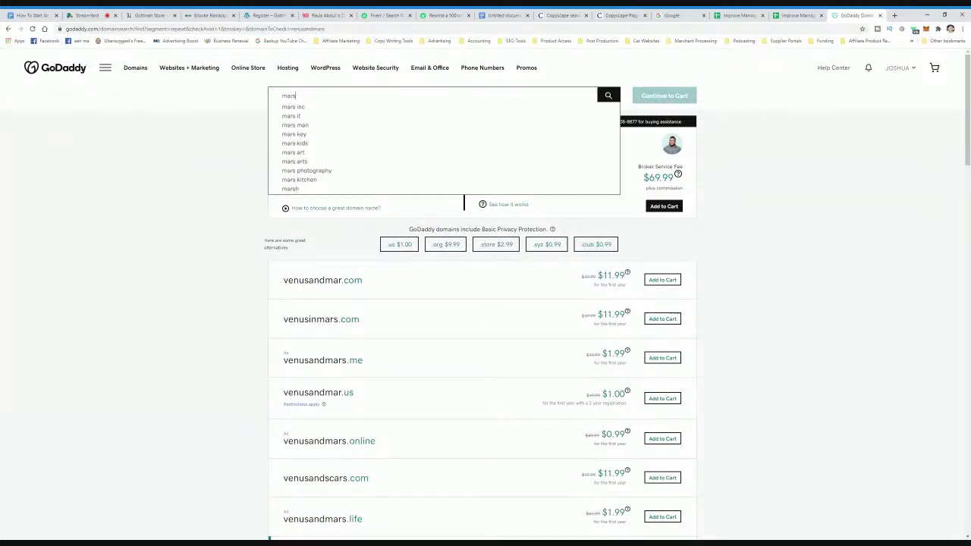
{"action": "type", "text": "vsvenus"}
{"action": "key", "text": "Return"}
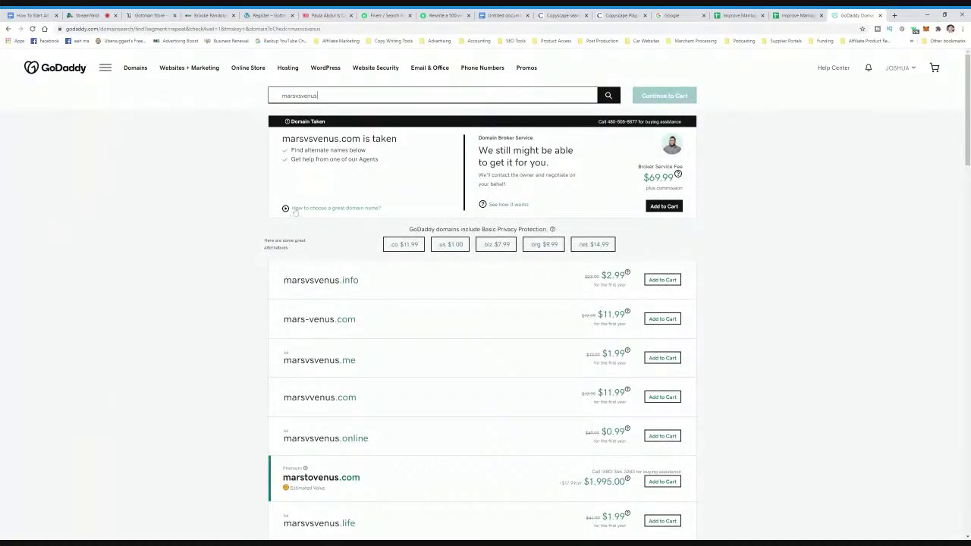
{"action": "key", "text": "ctrl+a"}
{"action": "type", "text": "m"}
{"action": "key", "text": "BackSpace"}
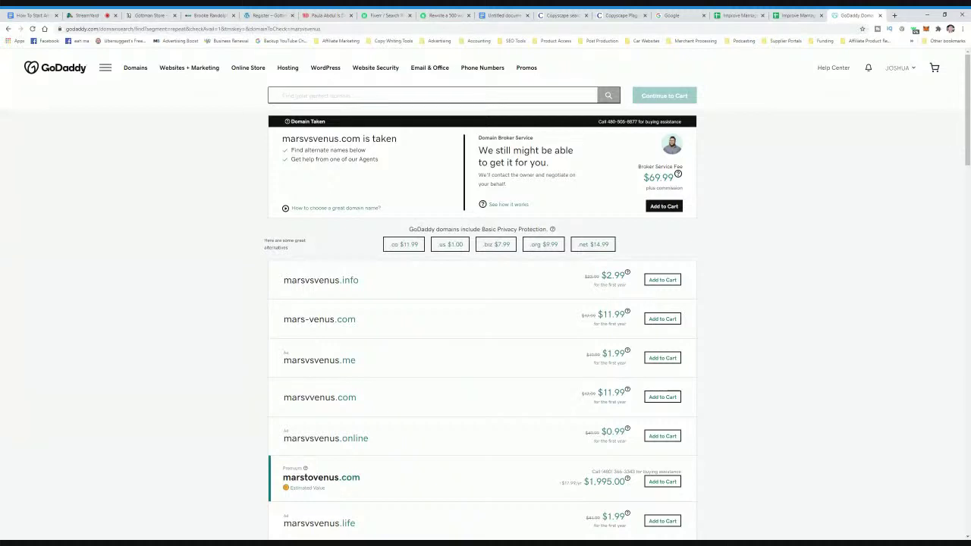
{"action": "left_click_drag", "start_coordinate": [294, 328], "coordinate": [357, 327]}
{"action": "left_click", "coordinate": [367, 329]}
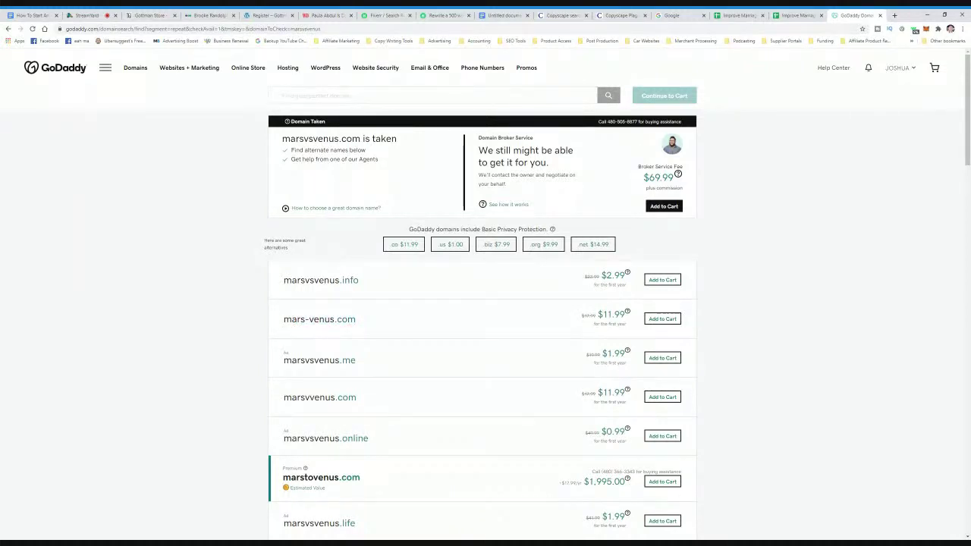
- Add mars-venus.com to the GoDaddy cart and continue to the cart
{"action": "left_click", "coordinate": [665, 323]}
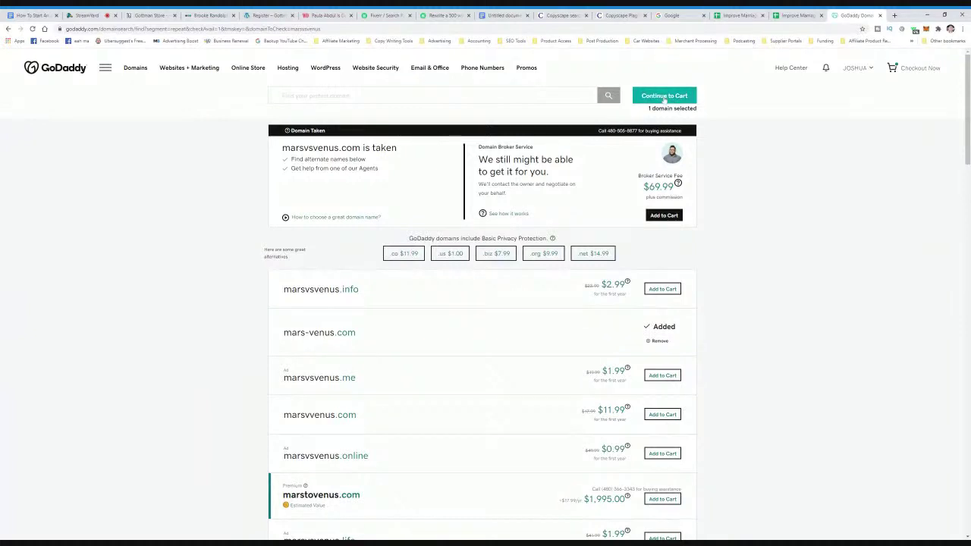
{"action": "left_click", "coordinate": [663, 96]}
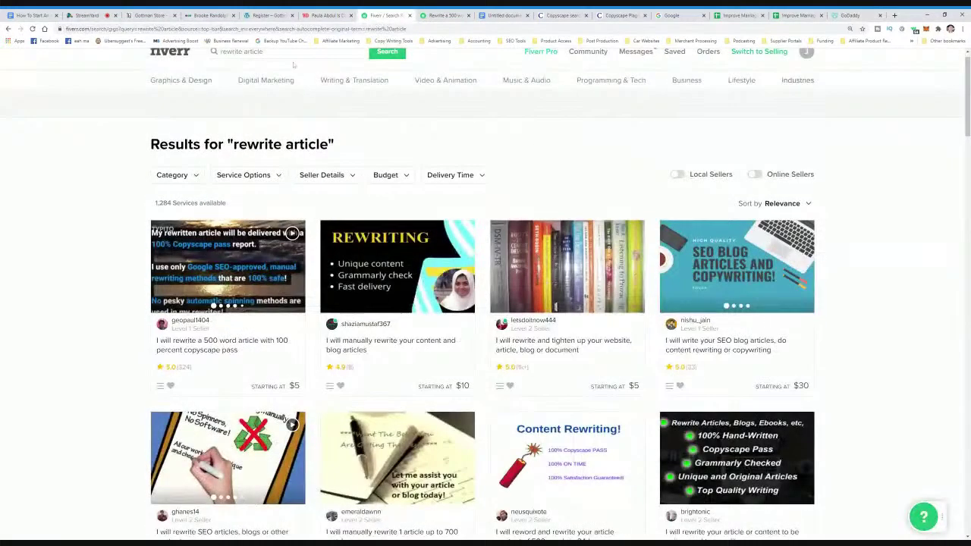
- Search Fiverr for 'set up blog' and browse the blog setup gigs listed
{"action": "scroll", "coordinate": [485, 304], "scroll_direction": "up", "scroll_amount": 1}
{"action": "left_click", "coordinate": [222, 67]}
{"action": "type", "text": "set "}
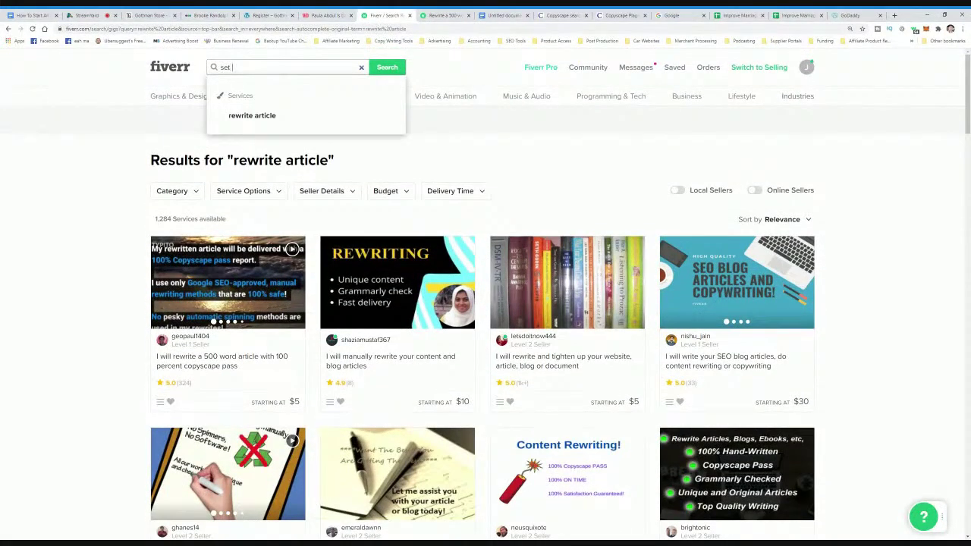
{"action": "type", "text": "up blog"}
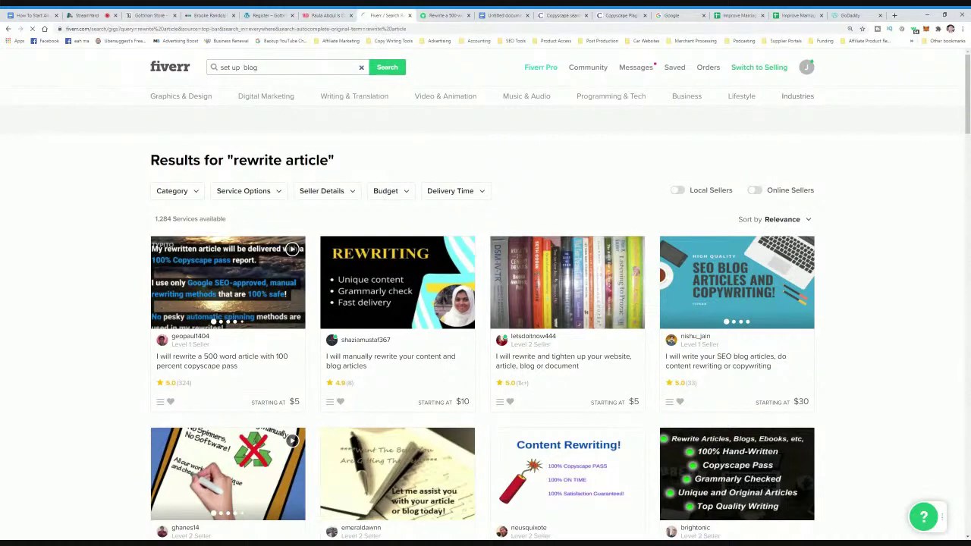
{"action": "key", "text": "Return"}
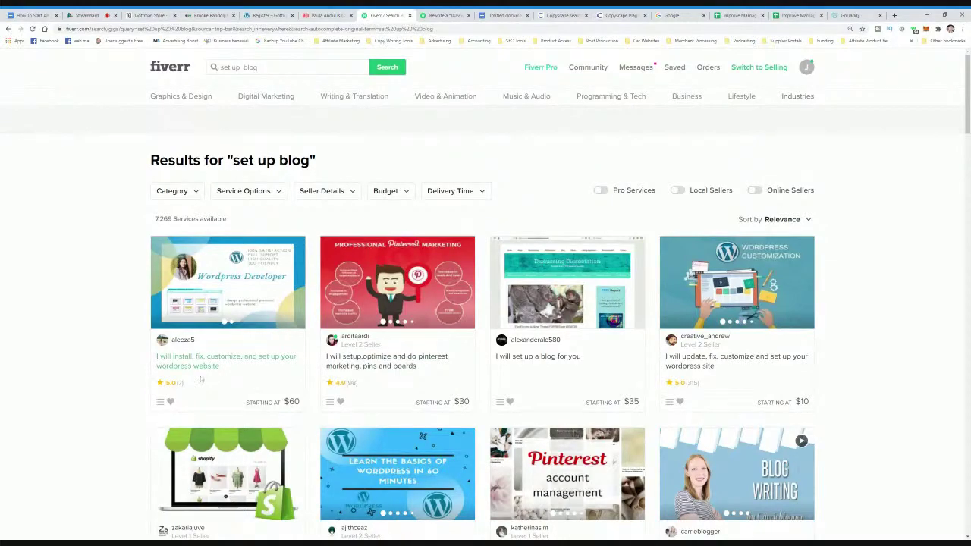
{"action": "scroll", "coordinate": [455, 419], "scroll_direction": "down", "scroll_amount": 8}
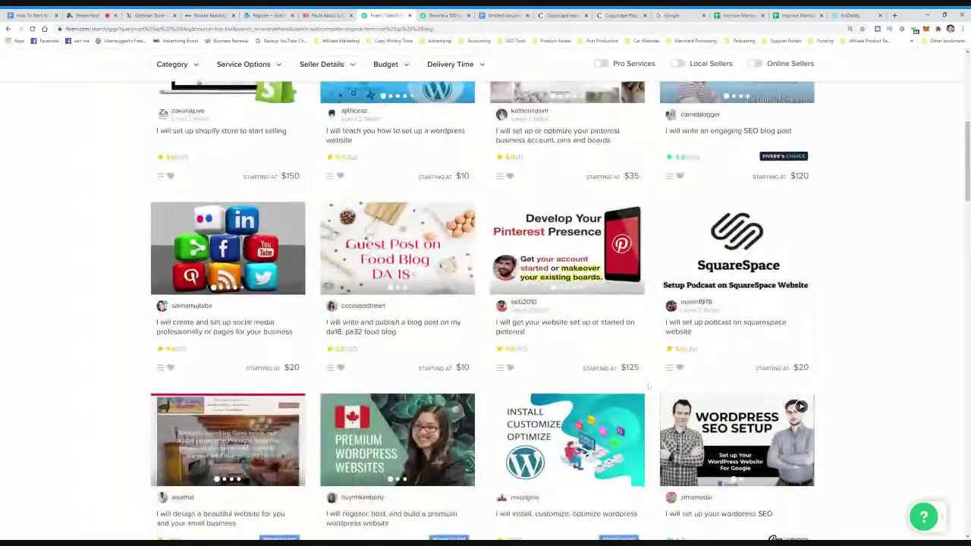
{"action": "scroll", "coordinate": [482, 303], "scroll_direction": "up", "scroll_amount": 8}
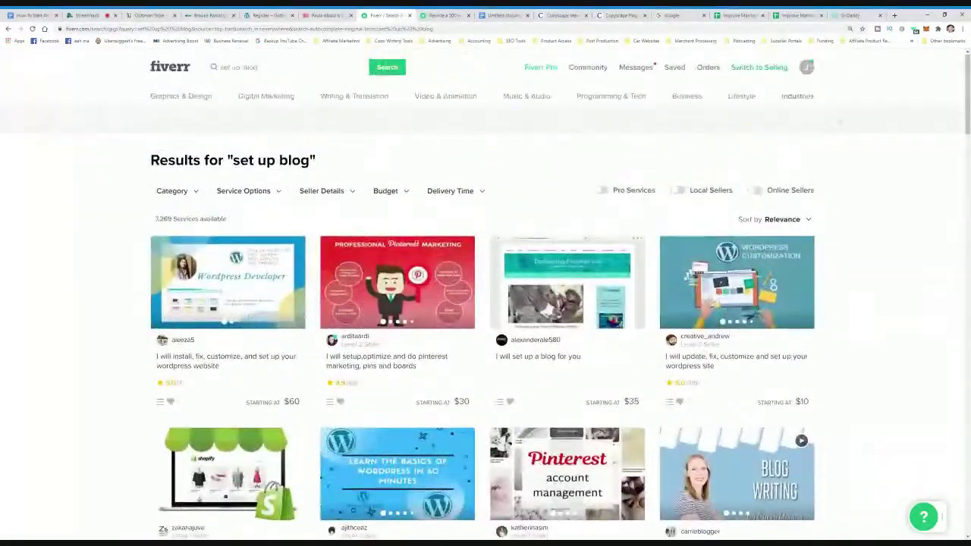
{"action": "left_click", "coordinate": [851, 15]}
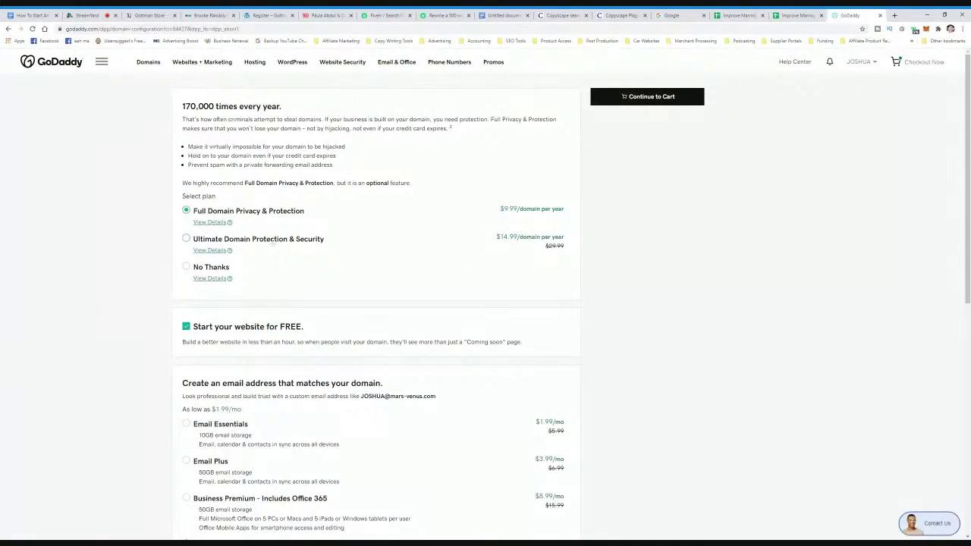
- Decline domain privacy protection and the free website offer, then continue to the basket
{"action": "left_click", "coordinate": [186, 267]}
{"action": "scroll", "coordinate": [259, 262], "scroll_direction": "down", "scroll_amount": 2}
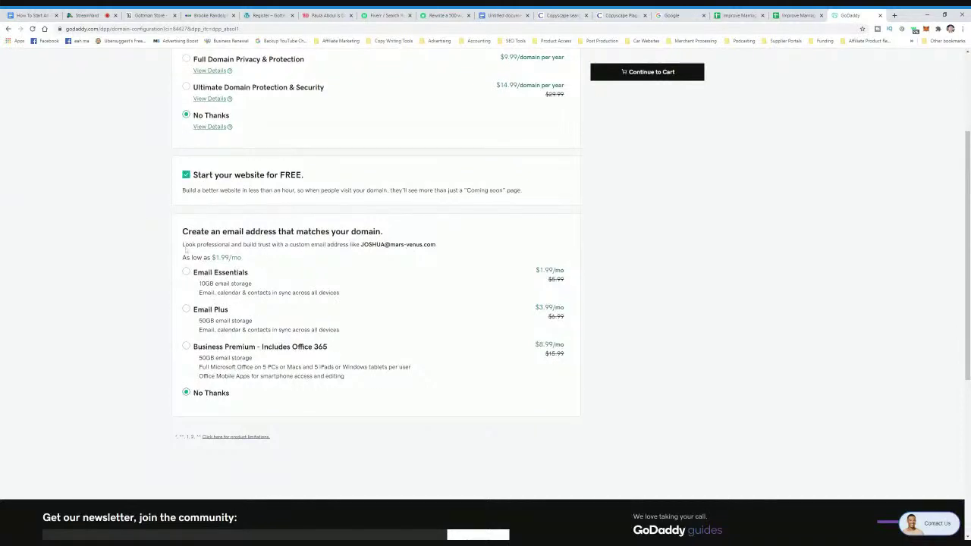
{"action": "left_click", "coordinate": [186, 174]}
{"action": "scroll", "coordinate": [386, 307], "scroll_direction": "up", "scroll_amount": 2}
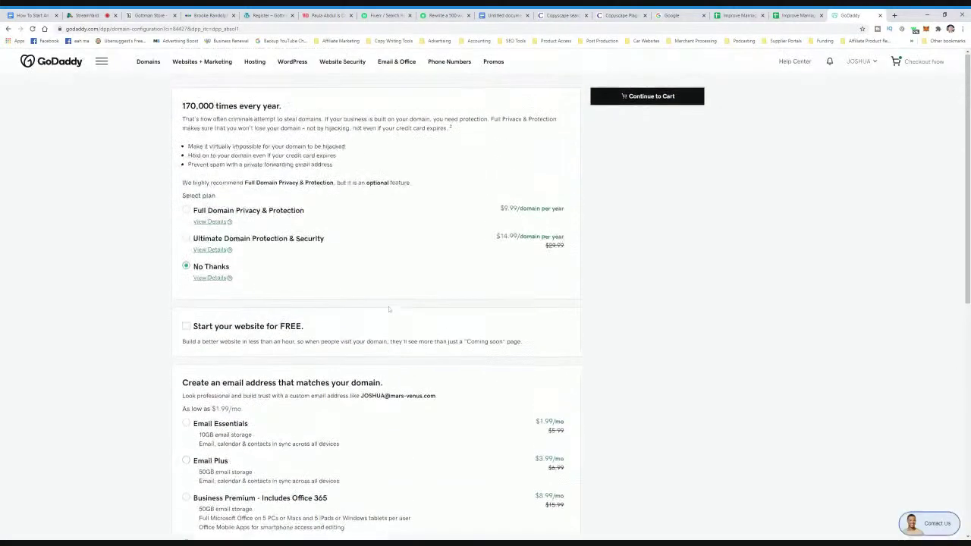
{"action": "scroll", "coordinate": [508, 309], "scroll_direction": "down", "scroll_amount": 2}
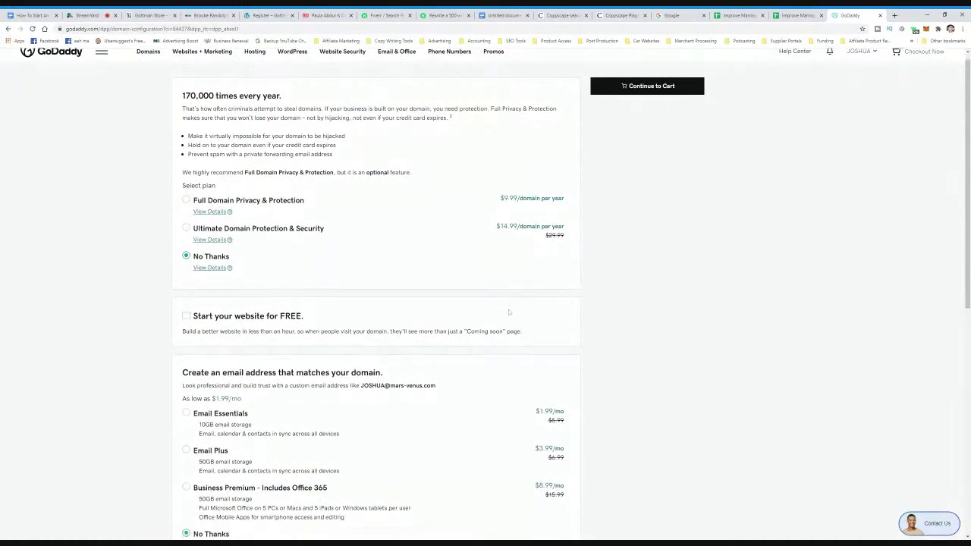
{"action": "scroll", "coordinate": [507, 307], "scroll_direction": "up", "scroll_amount": 2}
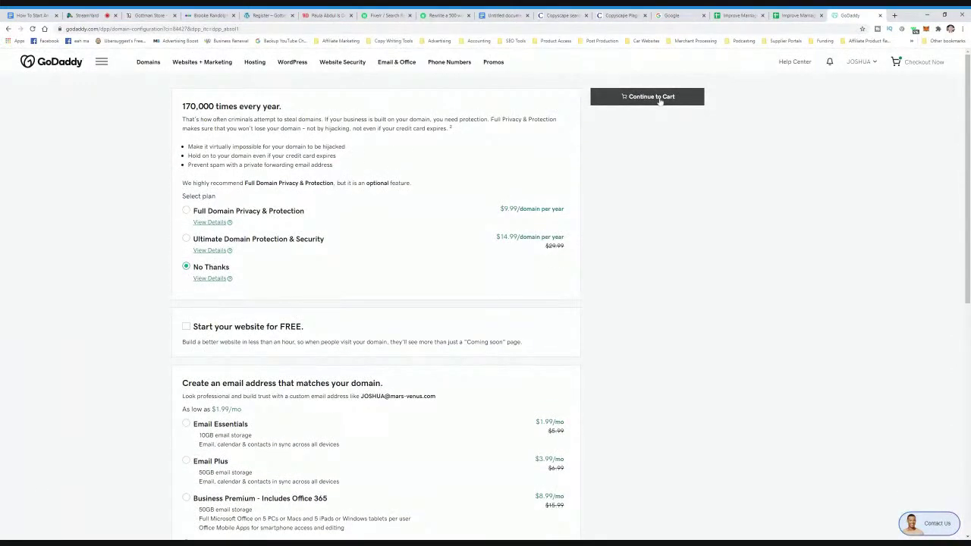
{"action": "left_click", "coordinate": [660, 98]}
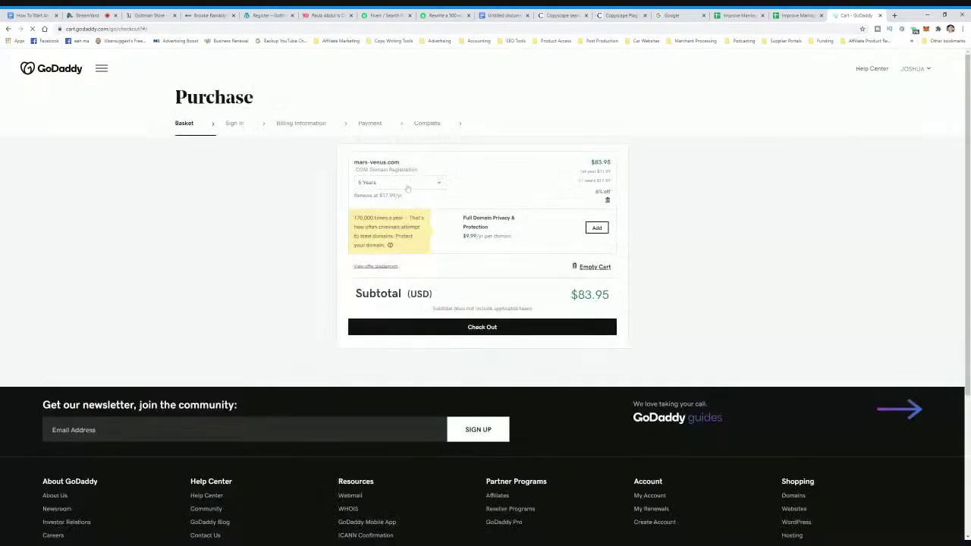
- Set the mars-venus.com registration term to 1 Year and check out
{"action": "left_click", "coordinate": [406, 190]}
{"action": "left_click", "coordinate": [395, 245]}
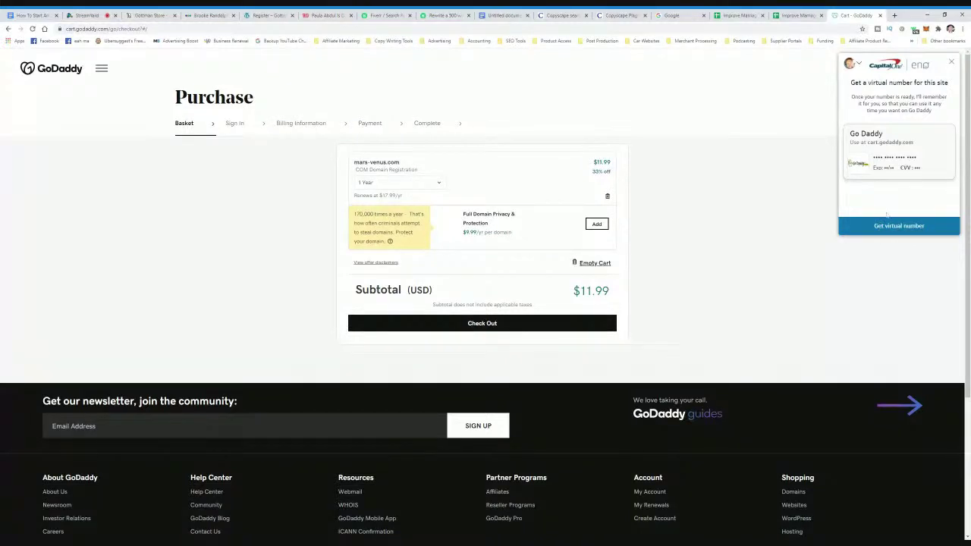
{"action": "left_click", "coordinate": [526, 327]}
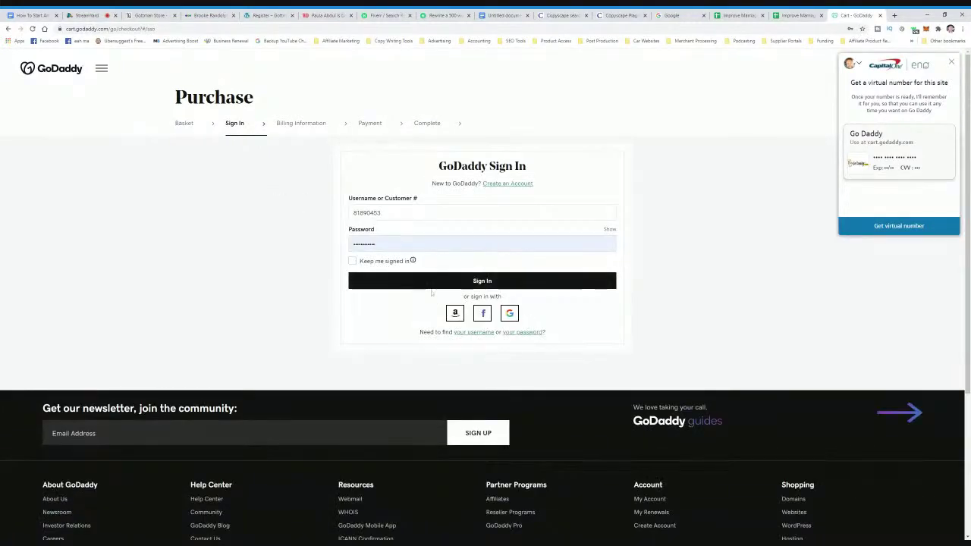
{"action": "left_click", "coordinate": [86, 15]}
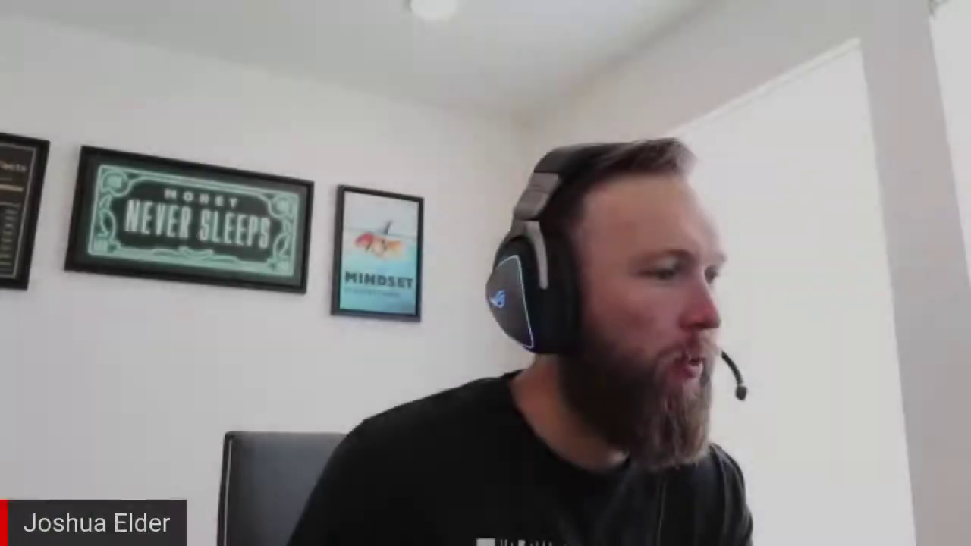
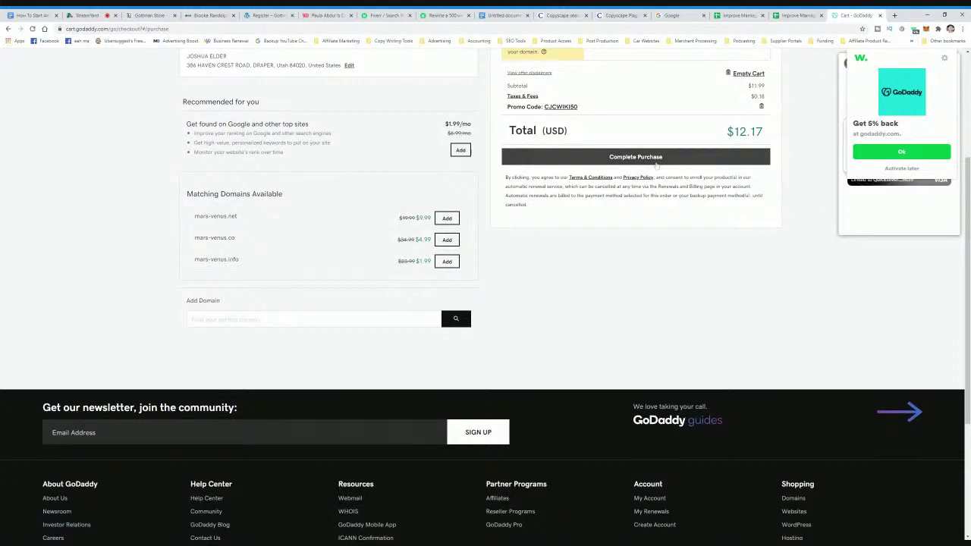
- Place the mars-venus.com domain order, dismiss the confirmation, and choose the advanced WordPress website option
{"action": "left_click", "coordinate": [657, 163]}
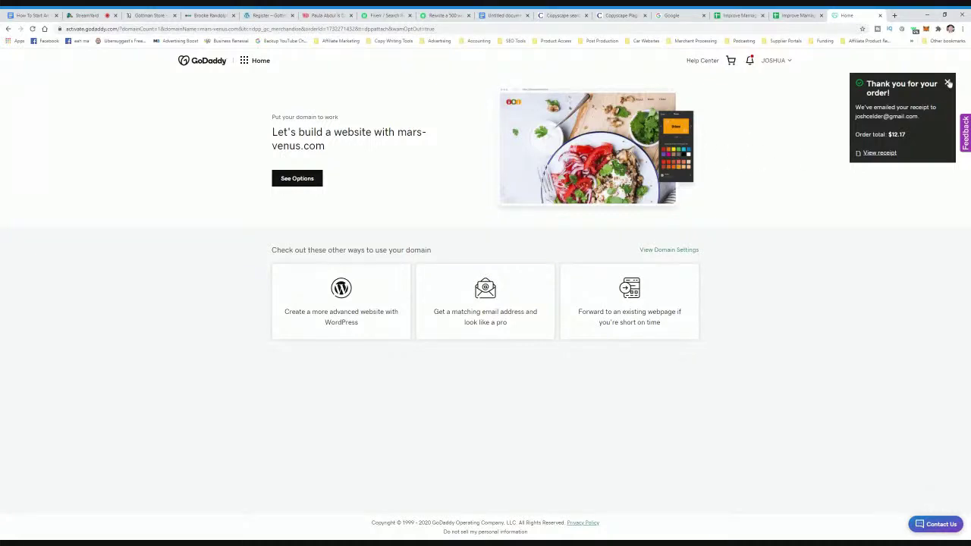
{"action": "left_click", "coordinate": [947, 85]}
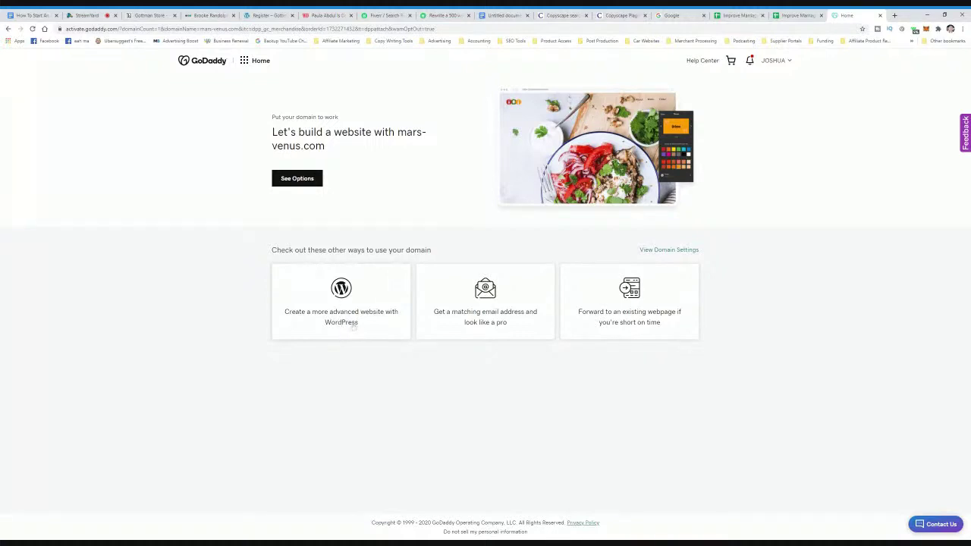
{"action": "left_click", "coordinate": [347, 326]}
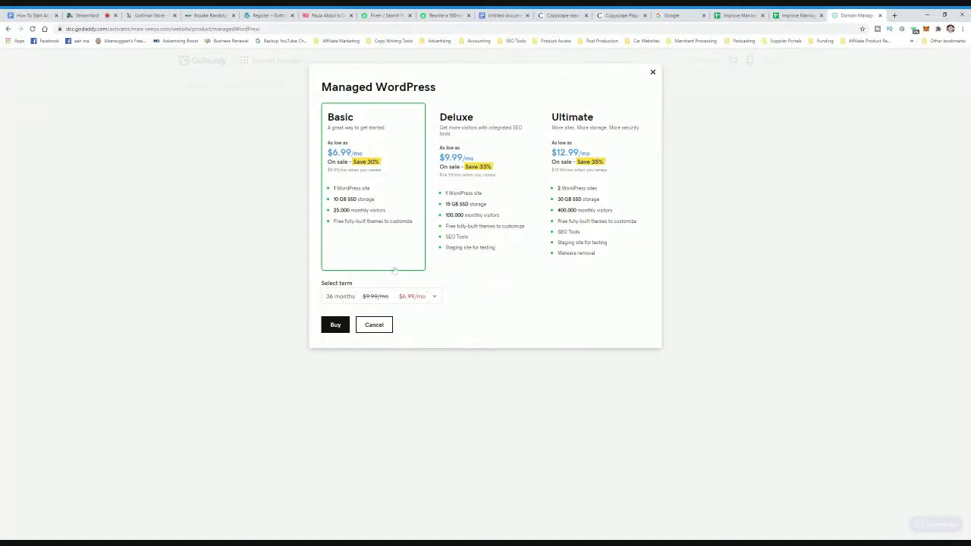
- Set the Basic Managed WordPress plan term to 1 month and buy it
{"action": "left_click", "coordinate": [421, 299]}
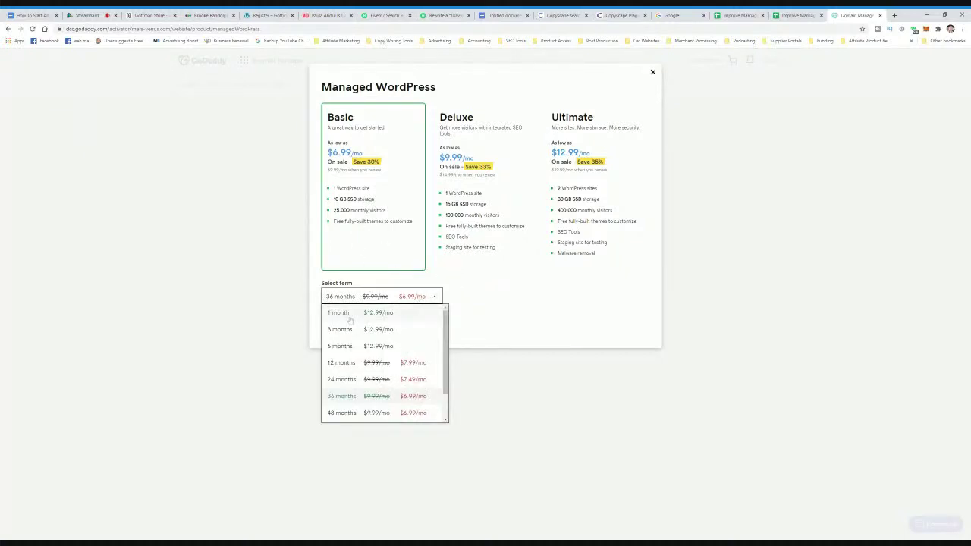
{"action": "left_click", "coordinate": [349, 318]}
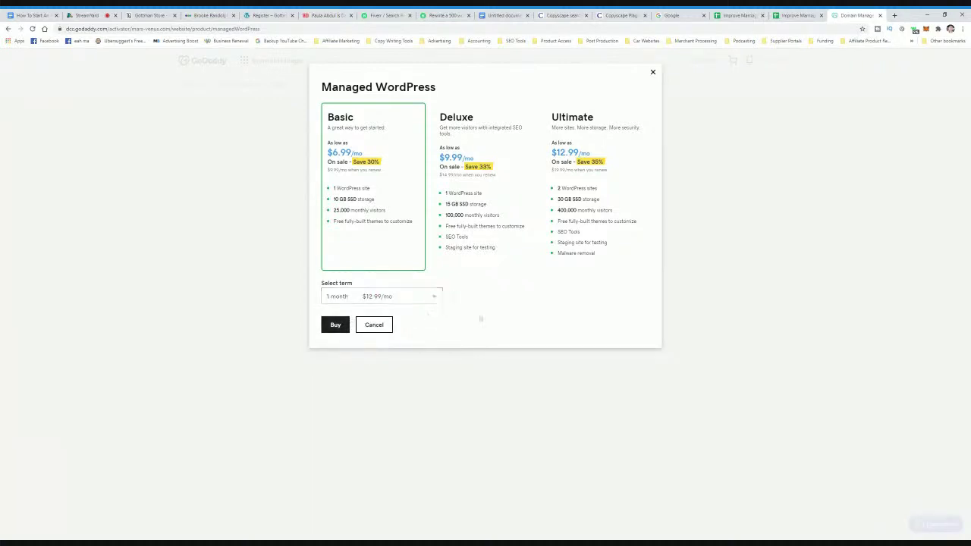
{"action": "left_click", "coordinate": [401, 299]}
{"action": "left_click", "coordinate": [381, 315]}
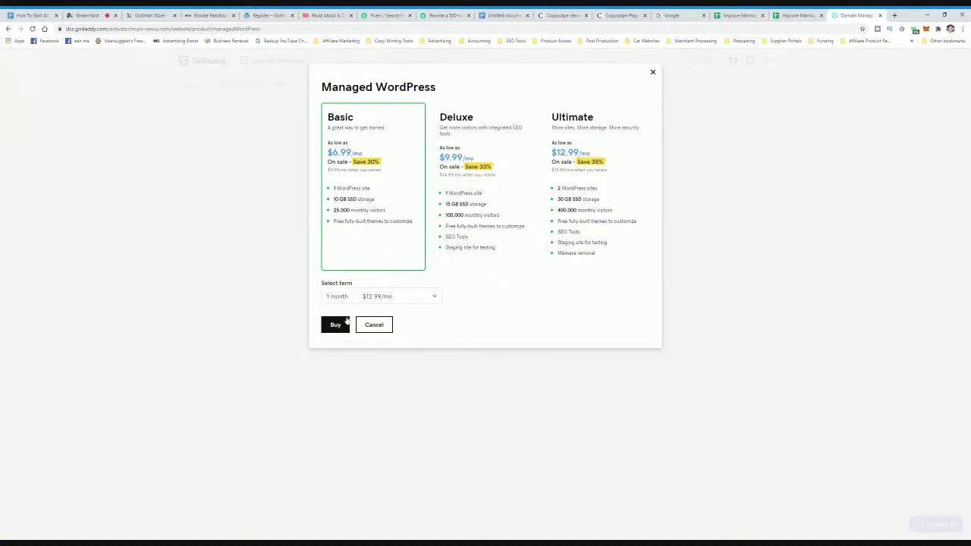
{"action": "left_click", "coordinate": [377, 300]}
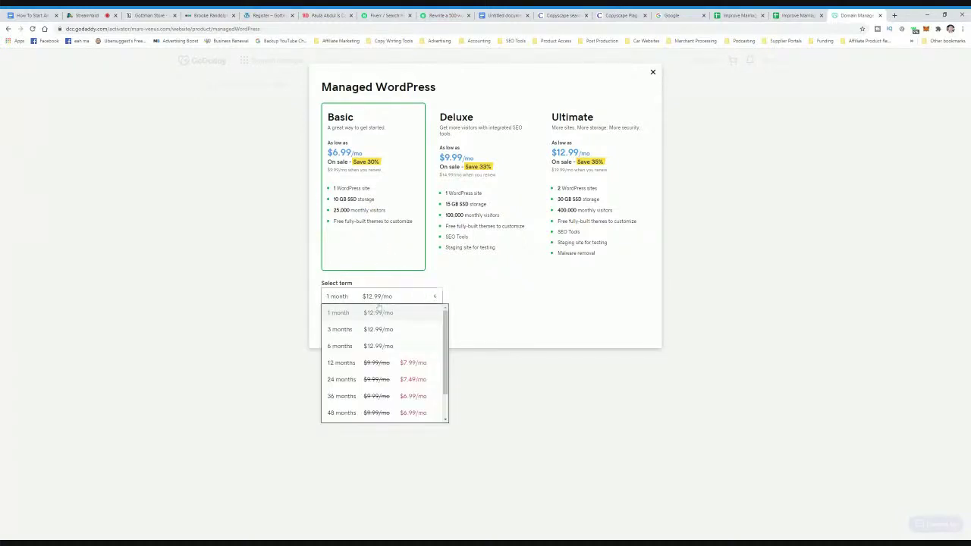
{"action": "left_click", "coordinate": [502, 286]}
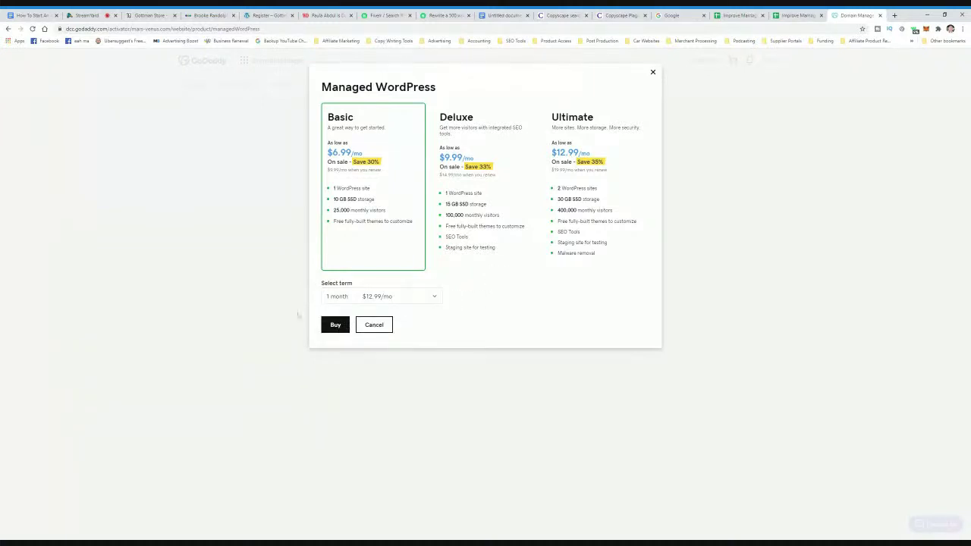
{"action": "left_click", "coordinate": [336, 329]}
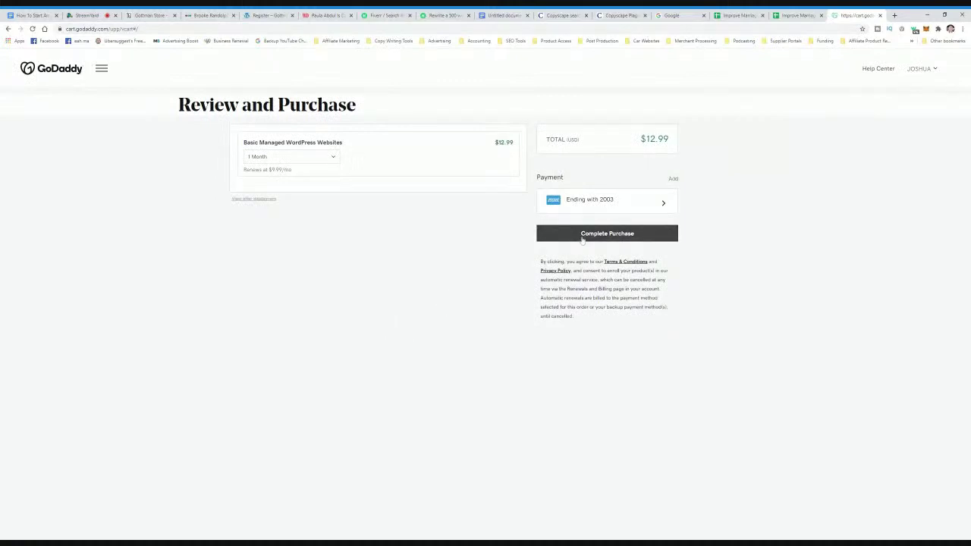
- Complete the $12.99 plan purchase, then return to the GoDaddy home page after setup fails to load
{"action": "left_click", "coordinate": [582, 239]}
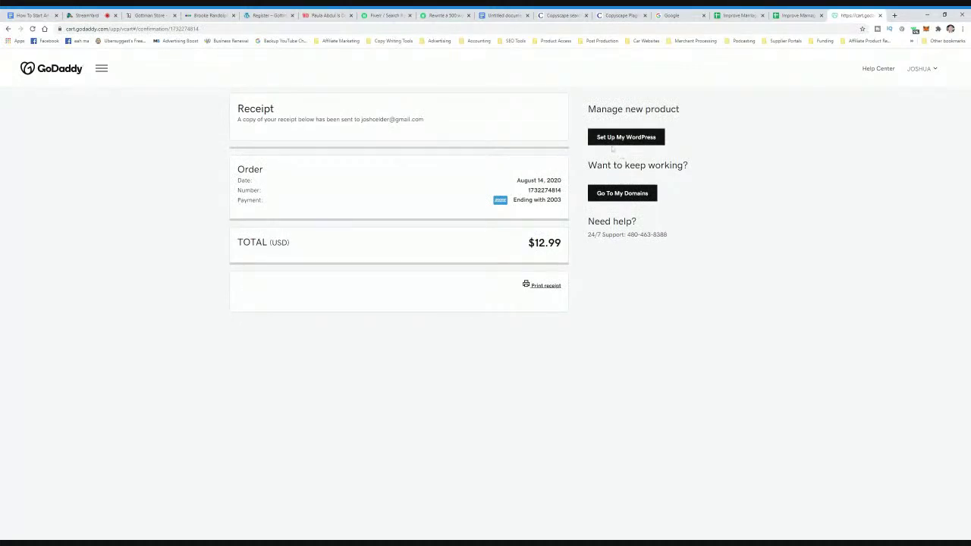
{"action": "left_click", "coordinate": [623, 141]}
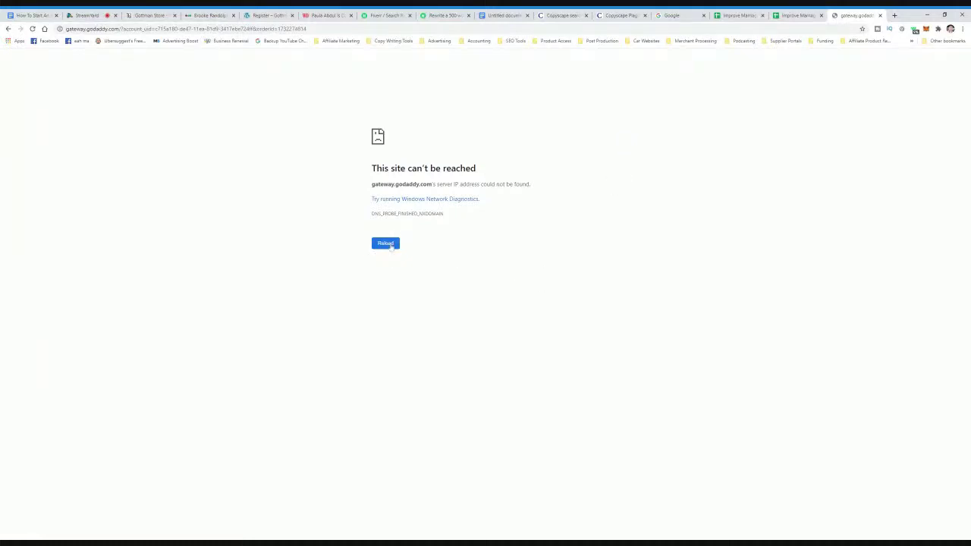
{"action": "left_click", "coordinate": [389, 244]}
{"action": "left_click", "coordinate": [9, 29]}
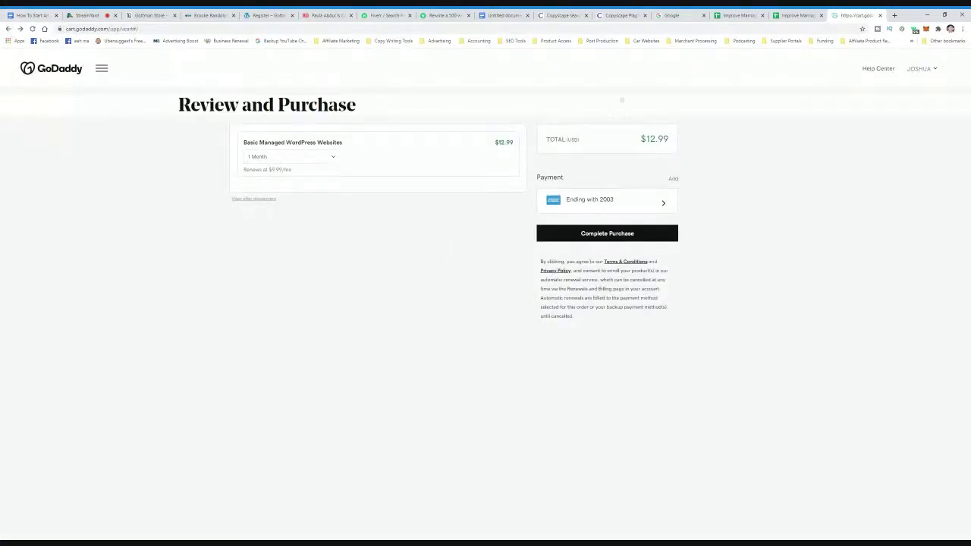
{"action": "key", "text": "ctrl+l"}
{"action": "type", "text": "godaddy.com"}
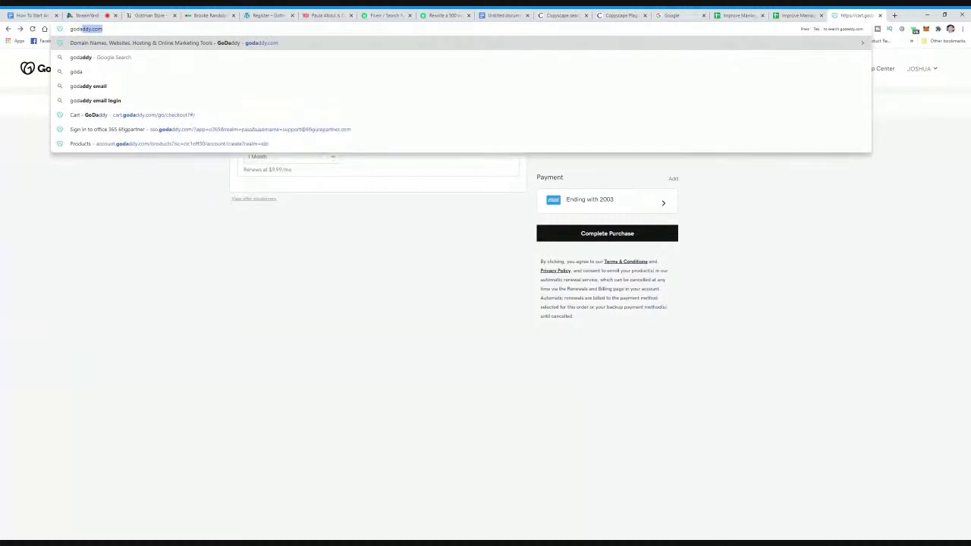
{"action": "key", "text": "Return"}
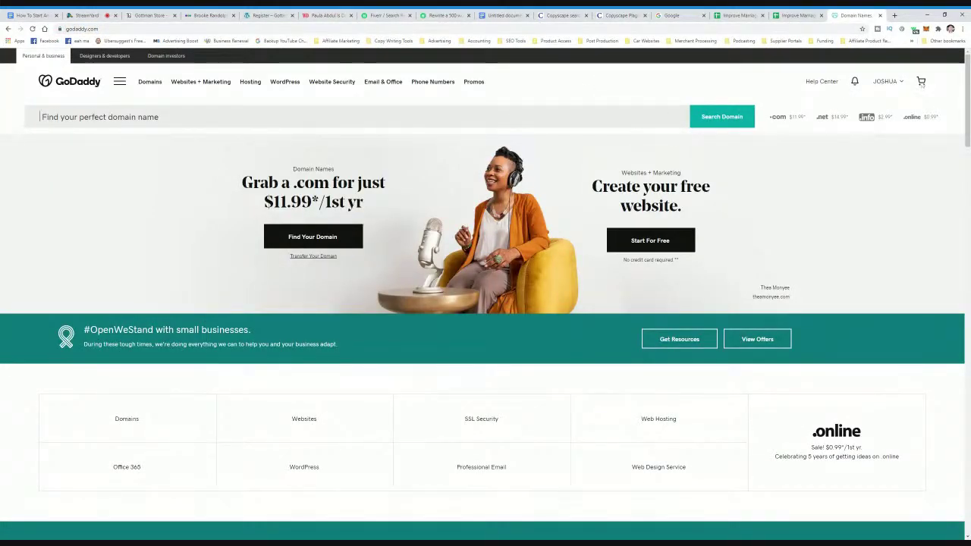
- From My Products, expand Managed WordPress and set up the new Basic Managed WordPress Websites plan
{"action": "left_click", "coordinate": [884, 82]}
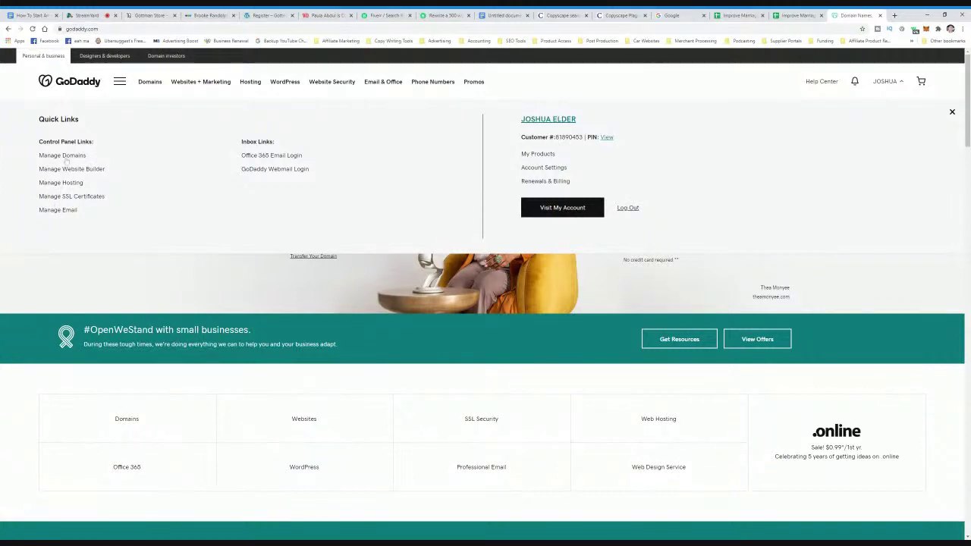
{"action": "left_click", "coordinate": [547, 154]}
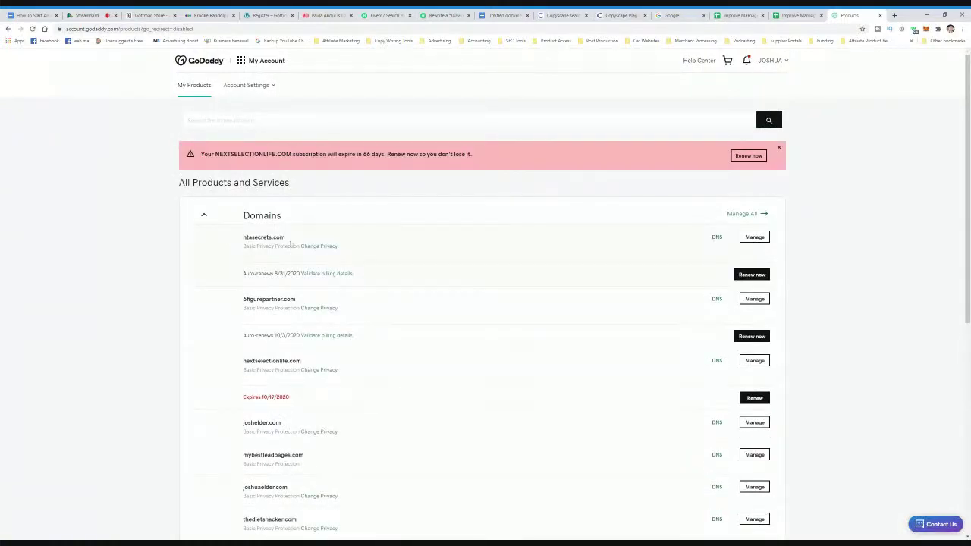
{"action": "scroll", "coordinate": [291, 244], "scroll_direction": "down", "scroll_amount": 6}
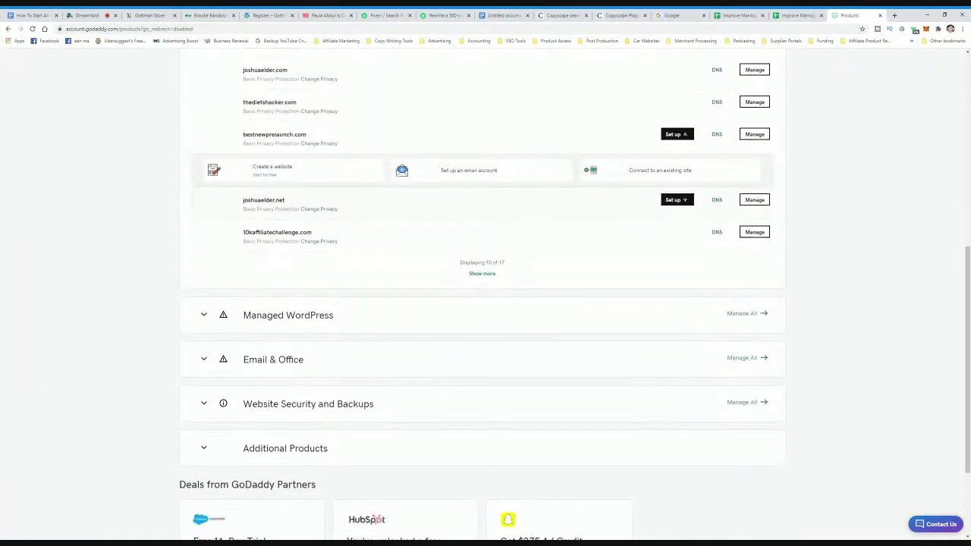
{"action": "scroll", "coordinate": [205, 227], "scroll_direction": "down", "scroll_amount": 2}
{"action": "left_click", "coordinate": [204, 195]}
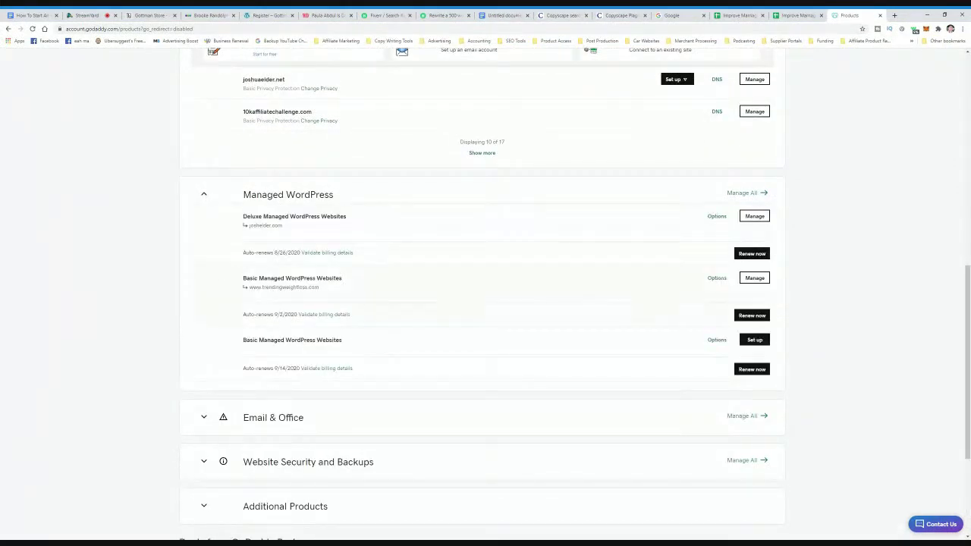
{"action": "left_click_drag", "start_coordinate": [353, 346], "coordinate": [238, 344]}
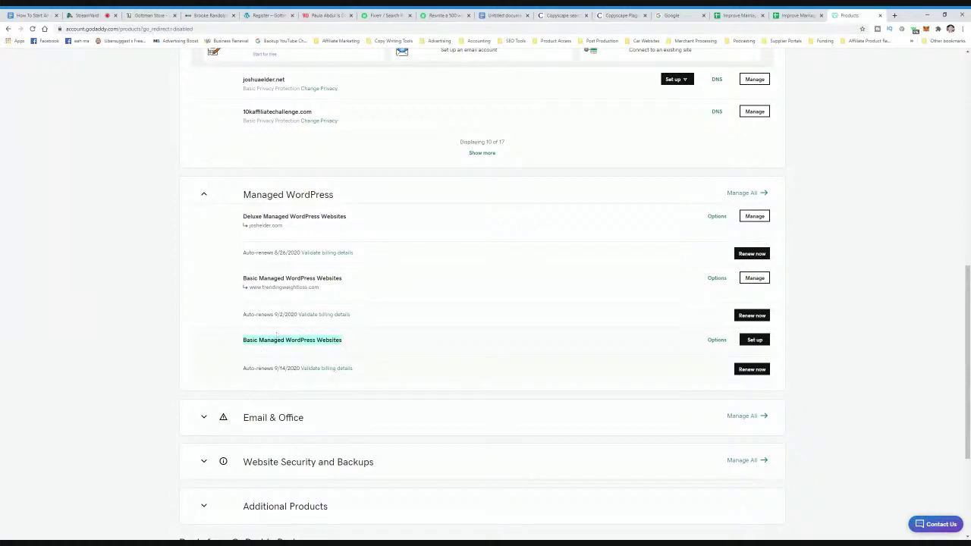
{"action": "key", "text": "ctrl+plus"}
{"action": "key", "text": "ctrl+plus"}
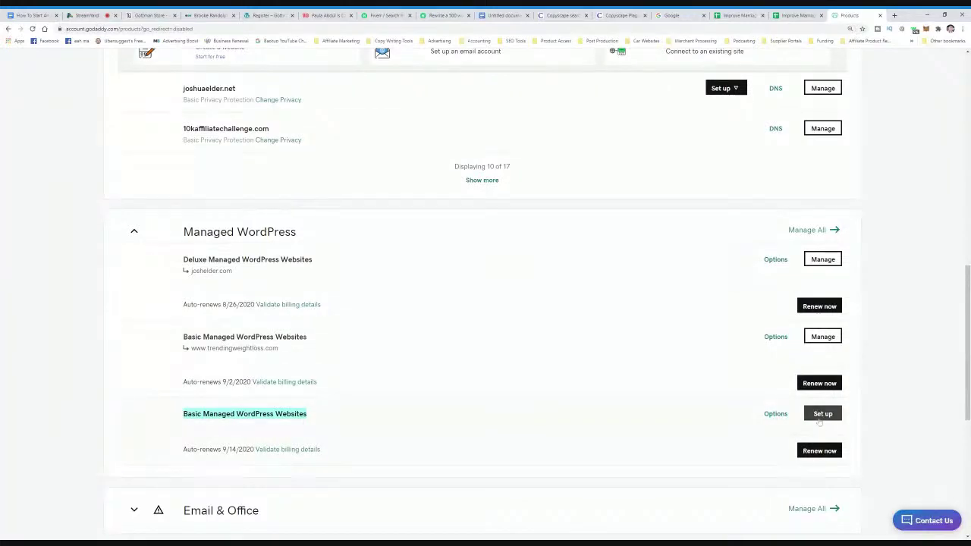
{"action": "left_click", "coordinate": [819, 420]}
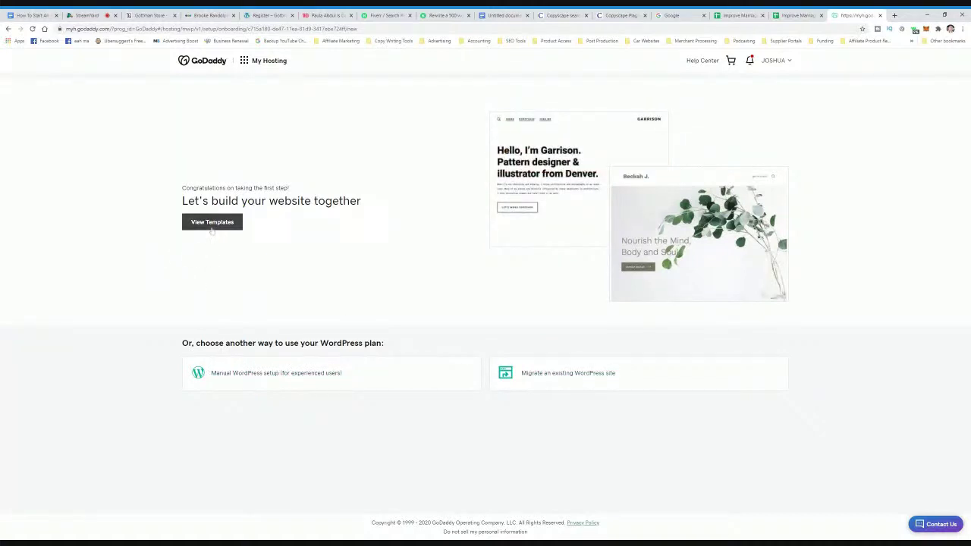
- Browse website templates, filter to Professional Services, and preview the Keynote template
{"action": "left_click", "coordinate": [212, 228]}
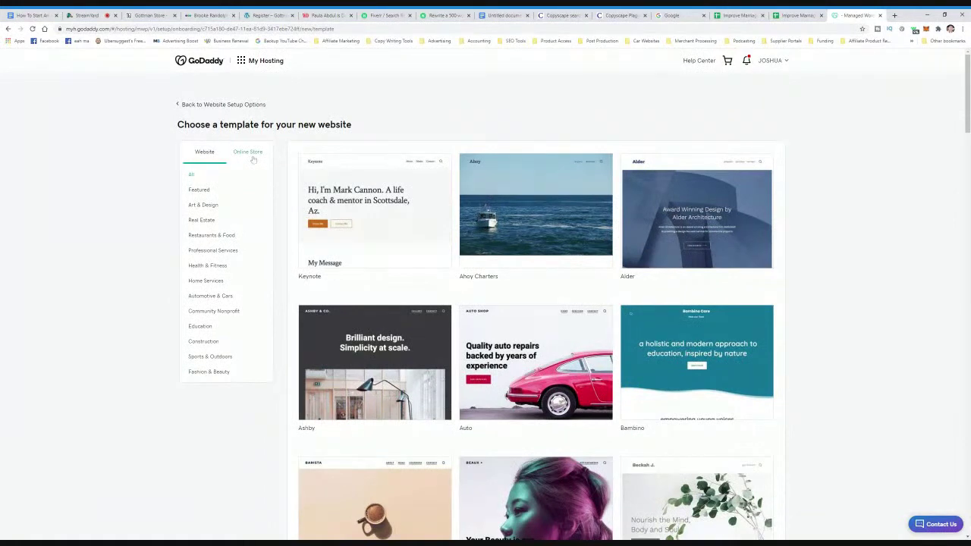
{"action": "scroll", "coordinate": [348, 301], "scroll_direction": "down", "scroll_amount": 1}
{"action": "scroll", "coordinate": [348, 301], "scroll_direction": "down", "scroll_amount": 4}
{"action": "scroll", "coordinate": [348, 301], "scroll_direction": "down", "scroll_amount": 2}
{"action": "scroll", "coordinate": [348, 301], "scroll_direction": "up", "scroll_amount": 6}
{"action": "left_click", "coordinate": [215, 255]}
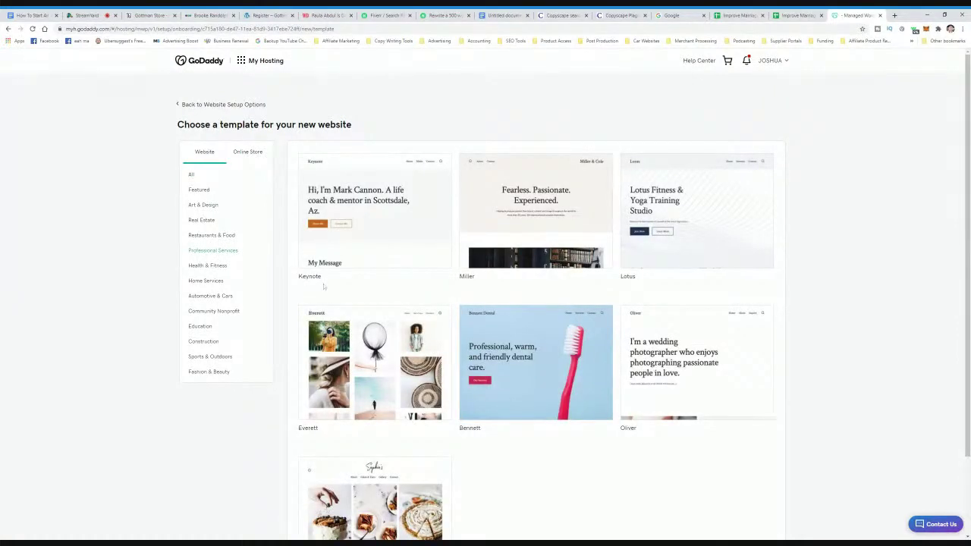
{"action": "mouse_move", "coordinate": [697, 212]}
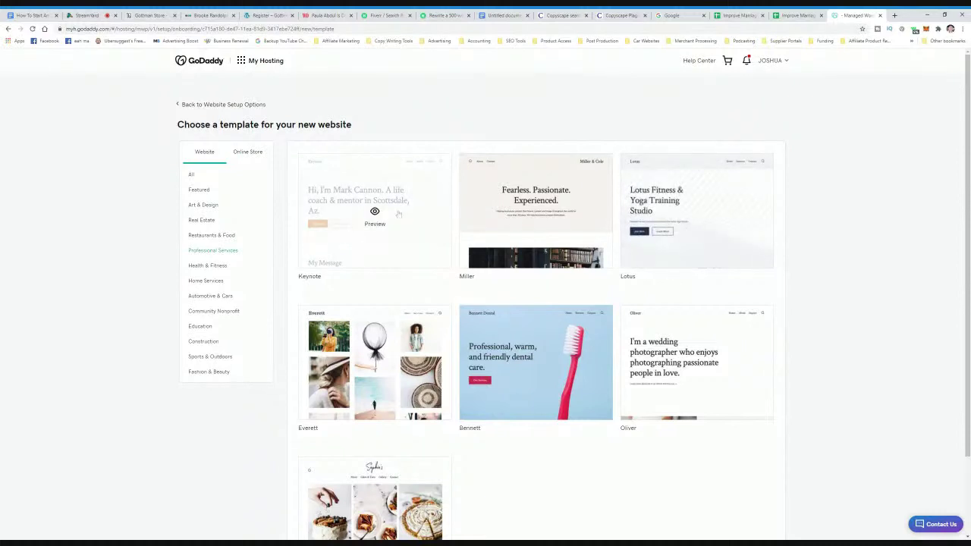
{"action": "left_click", "coordinate": [373, 212]}
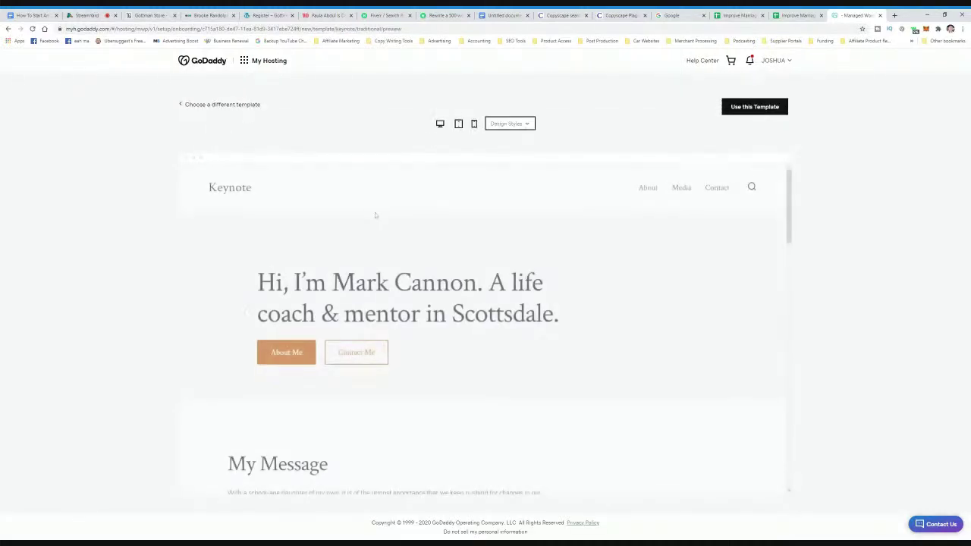
- Compare Keynote's Welcoming style, switch back to Traditional, and use this template
{"action": "scroll", "coordinate": [376, 215], "scroll_direction": "down", "scroll_amount": 5}
{"action": "scroll", "coordinate": [481, 326], "scroll_direction": "down", "scroll_amount": 10}
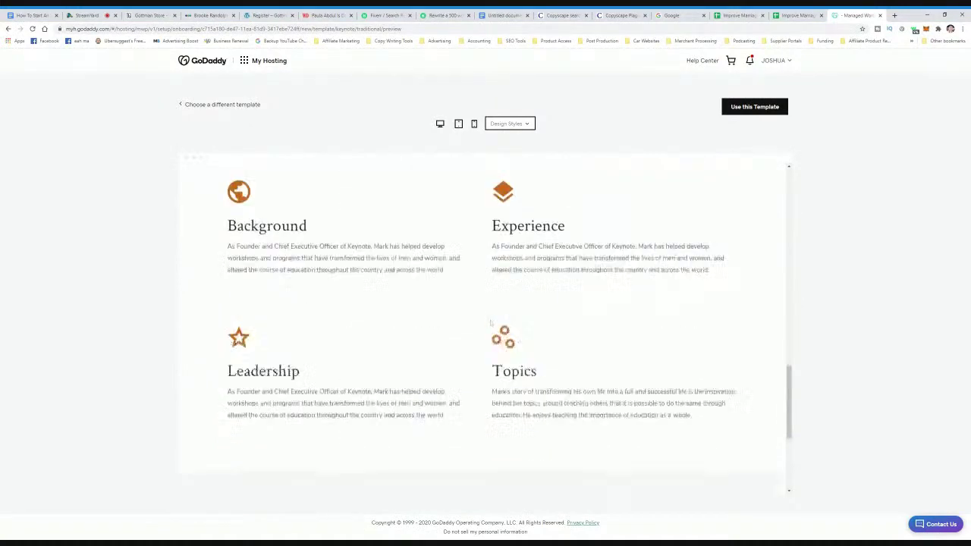
{"action": "scroll", "coordinate": [482, 326], "scroll_direction": "up", "scroll_amount": 8}
{"action": "scroll", "coordinate": [482, 326], "scroll_direction": "up", "scroll_amount": 4}
{"action": "scroll", "coordinate": [482, 326], "scroll_direction": "down", "scroll_amount": 5}
{"action": "scroll", "coordinate": [481, 326], "scroll_direction": "up", "scroll_amount": 6}
{"action": "left_click", "coordinate": [510, 123]}
{"action": "left_click", "coordinate": [511, 160]}
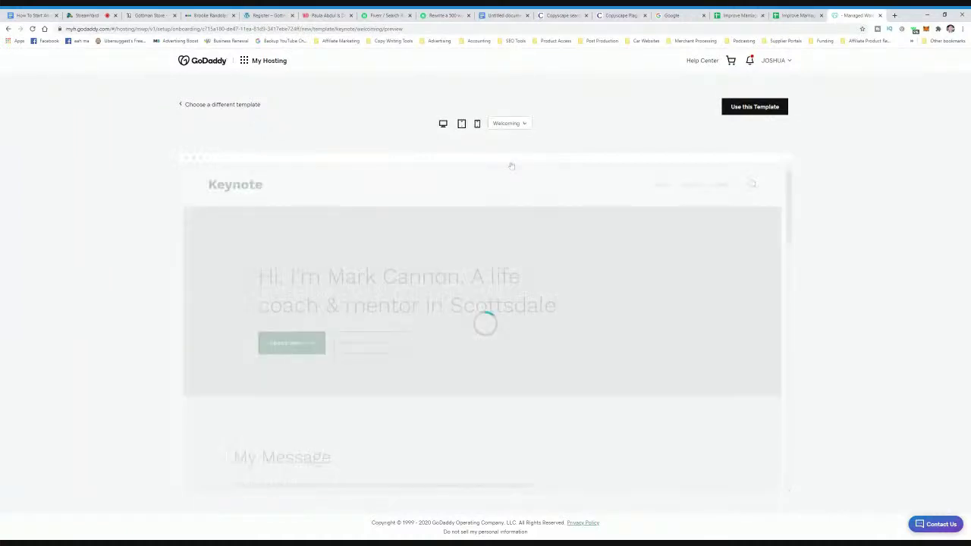
{"action": "scroll", "coordinate": [498, 310], "scroll_direction": "down", "scroll_amount": 5}
{"action": "scroll", "coordinate": [503, 286], "scroll_direction": "up", "scroll_amount": 4}
{"action": "scroll", "coordinate": [503, 286], "scroll_direction": "up", "scroll_amount": 2}
{"action": "left_click", "coordinate": [509, 123]}
{"action": "left_click", "coordinate": [506, 140]}
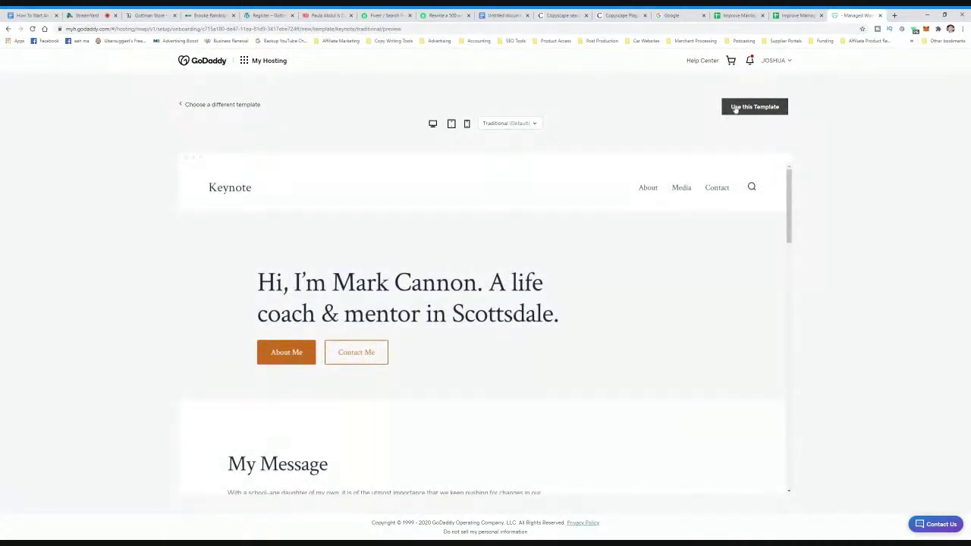
{"action": "left_click", "coordinate": [735, 109]}
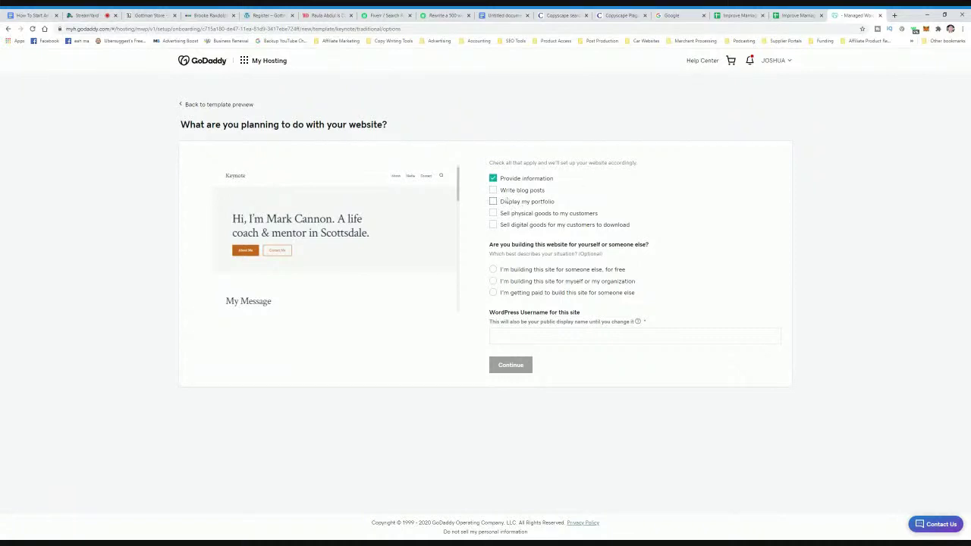
- Mark the site for blog posts, physical goods and digital downloads, built for myself
{"action": "key", "text": "ctrl+plus"}
{"action": "key", "text": "ctrl+plus"}
{"action": "left_click", "coordinate": [495, 226]}
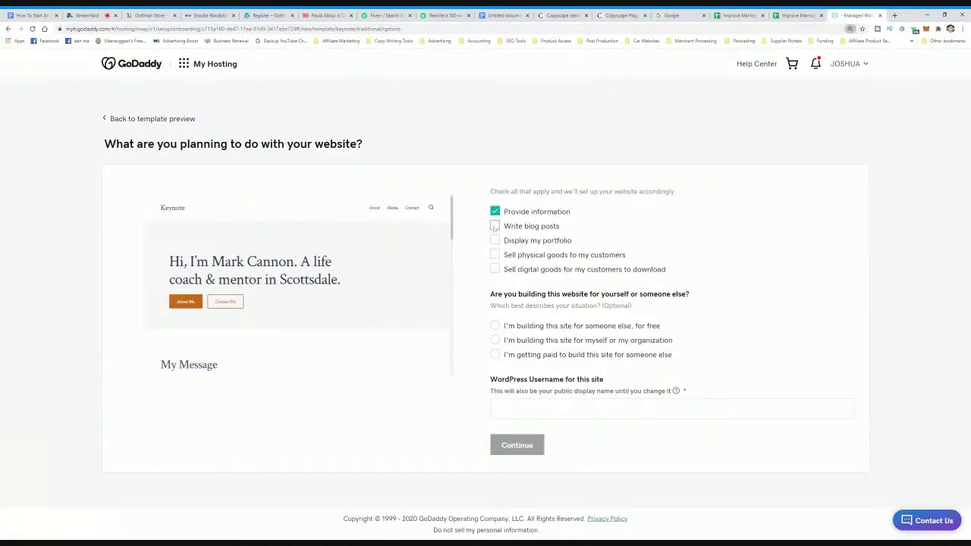
{"action": "left_click", "coordinate": [494, 255]}
{"action": "left_click", "coordinate": [494, 269]}
{"action": "left_click", "coordinate": [494, 339]}
- Set the WordPress username to 'venusmar', continue, and confirm North America as the data center
{"action": "left_click", "coordinate": [497, 409]}
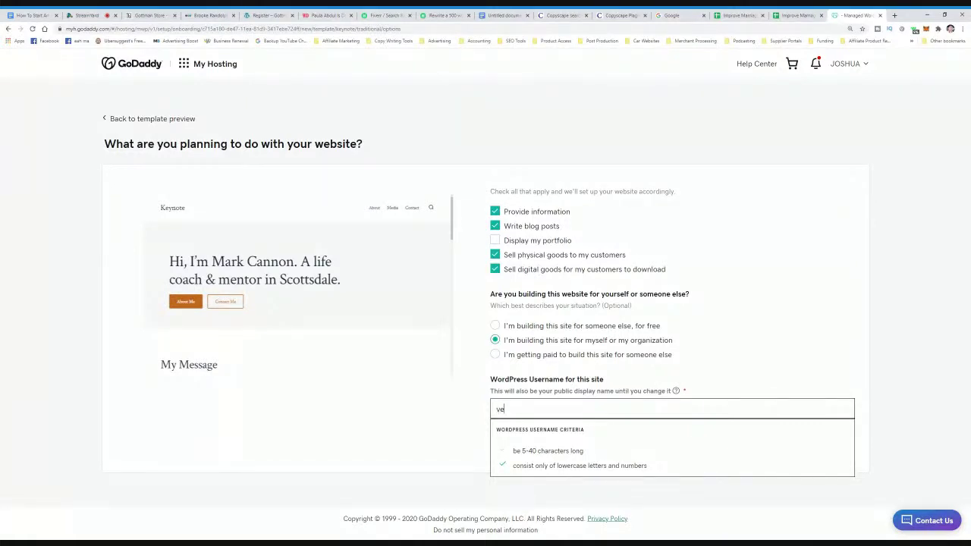
{"action": "type", "text": "us-mars"}
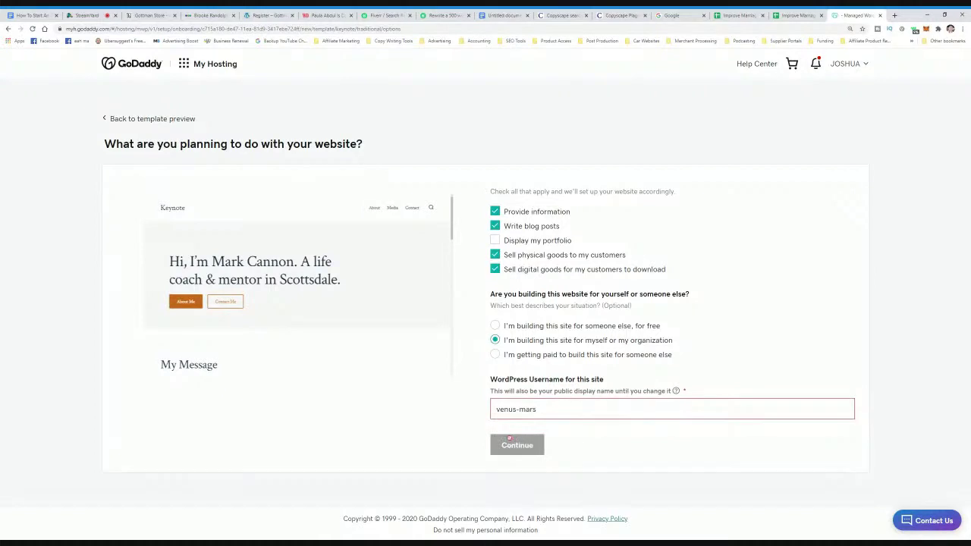
{"action": "triple_click", "coordinate": [497, 402]}
{"action": "type", "text": "venusmar"}
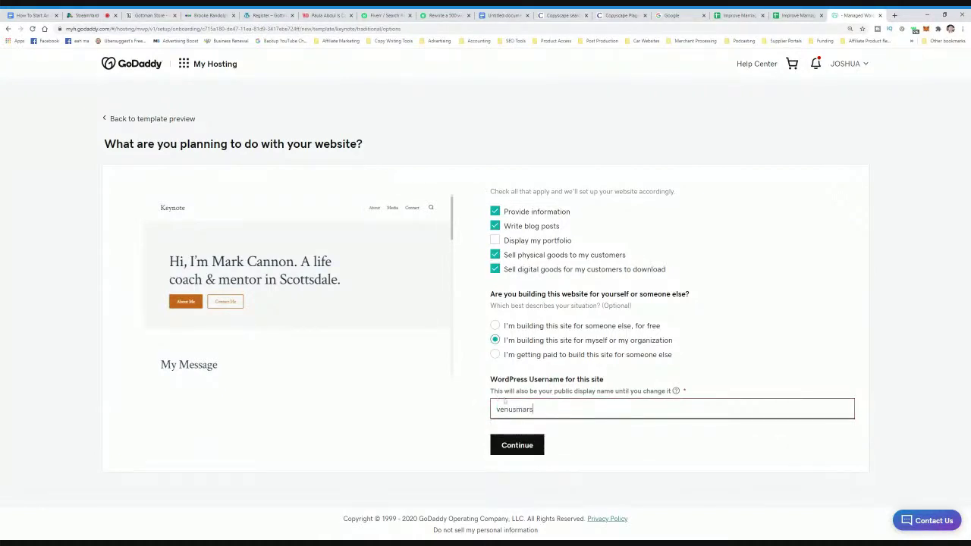
{"action": "left_click", "coordinate": [459, 427]}
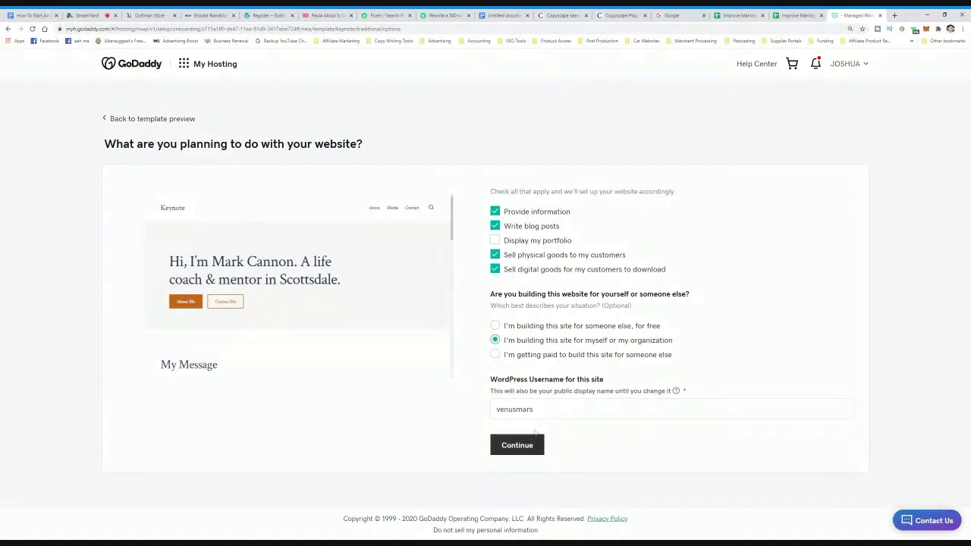
{"action": "key", "text": "Tab"}
{"action": "key", "text": "Return"}
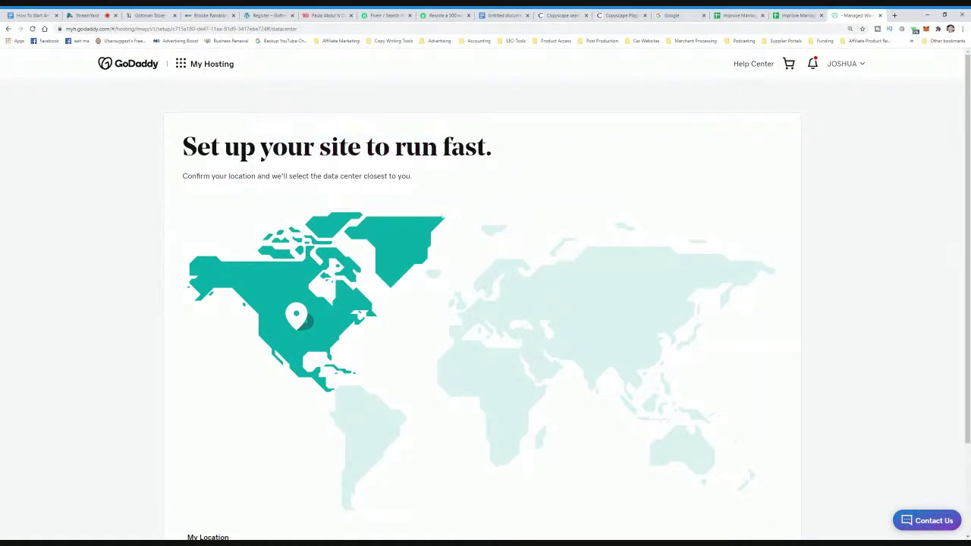
{"action": "scroll", "coordinate": [470, 333], "scroll_direction": "down", "scroll_amount": 3}
{"action": "scroll", "coordinate": [442, 352], "scroll_direction": "up", "scroll_amount": 1}
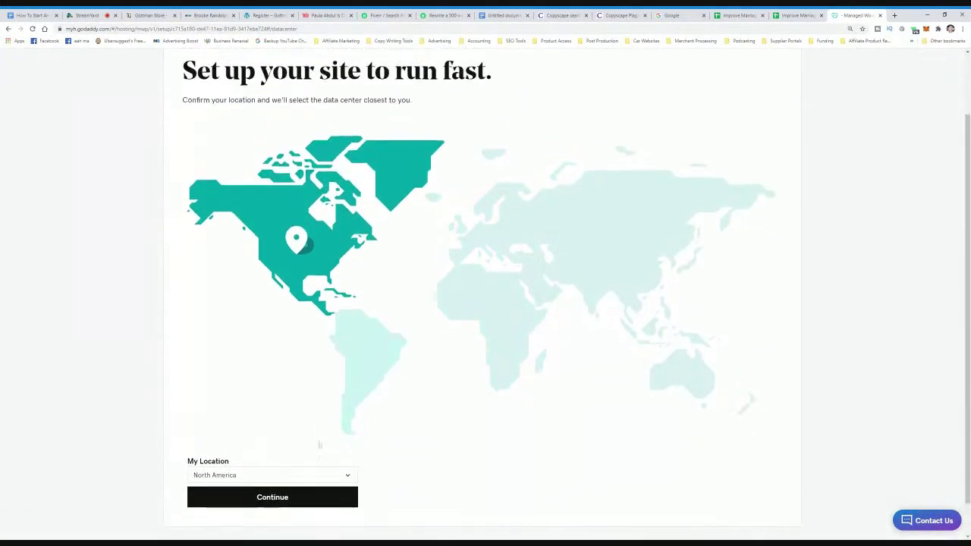
{"action": "left_click", "coordinate": [310, 503]}
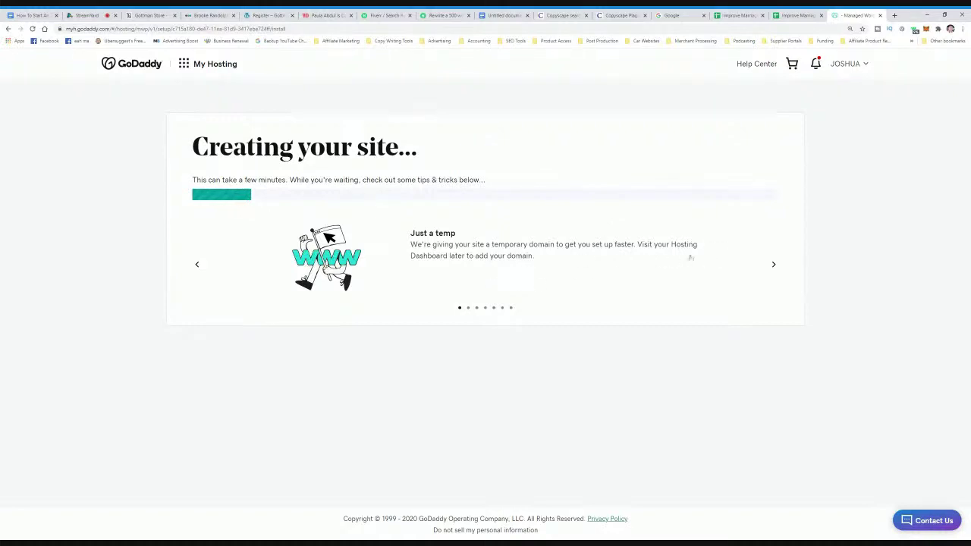
- Cycle through the tips carousel while the site builds, then switch to the StreamYard studio tab
{"action": "left_click", "coordinate": [772, 267]}
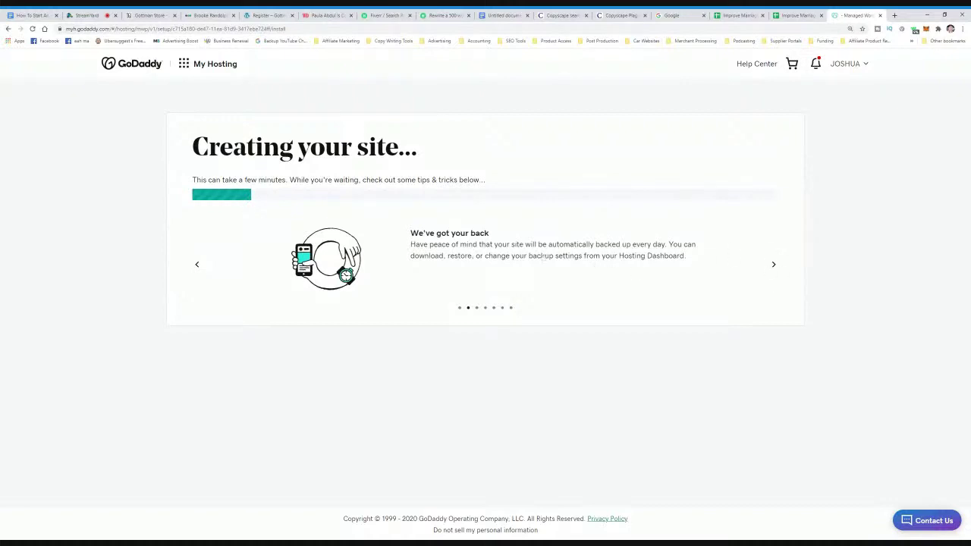
{"action": "left_click", "coordinate": [773, 266]}
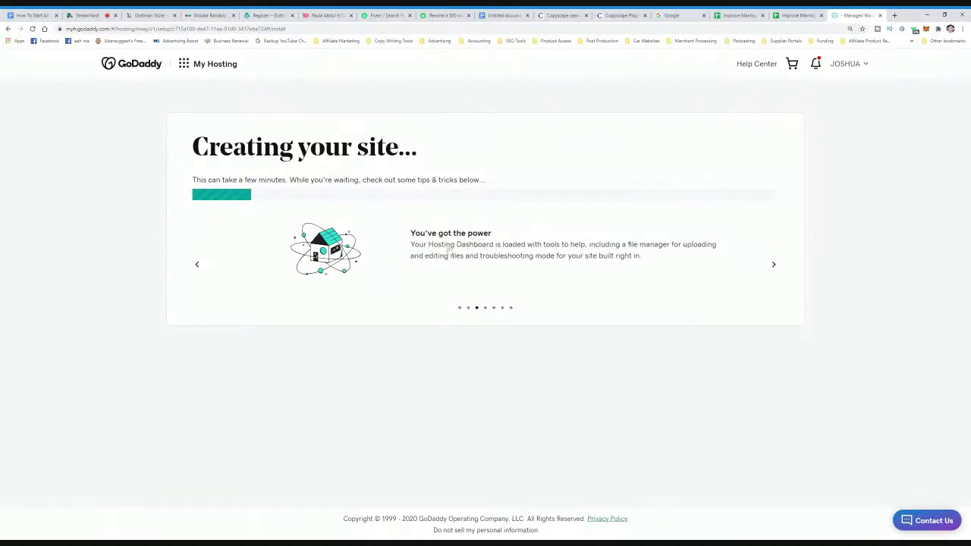
{"action": "left_click", "coordinate": [773, 264]}
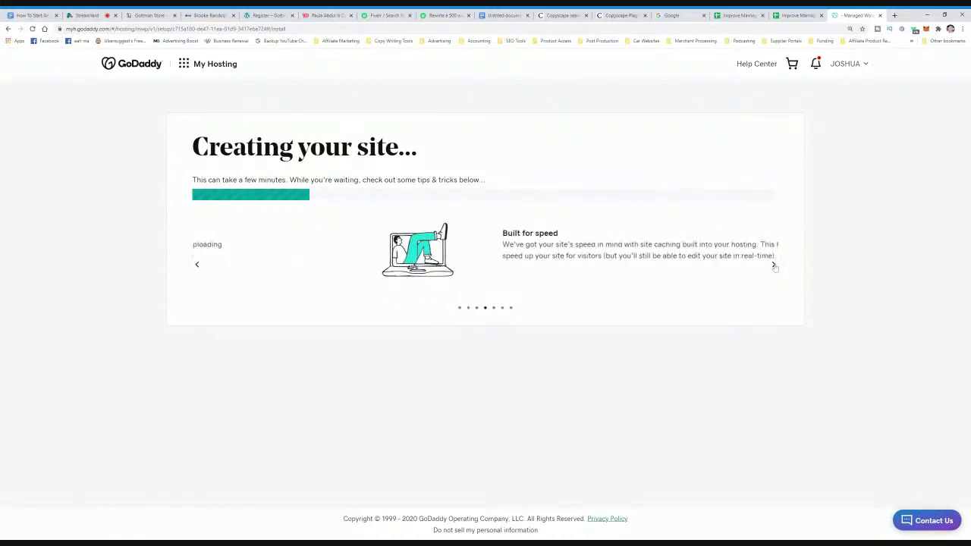
{"action": "left_click", "coordinate": [773, 265]}
{"action": "left_click", "coordinate": [773, 265]}
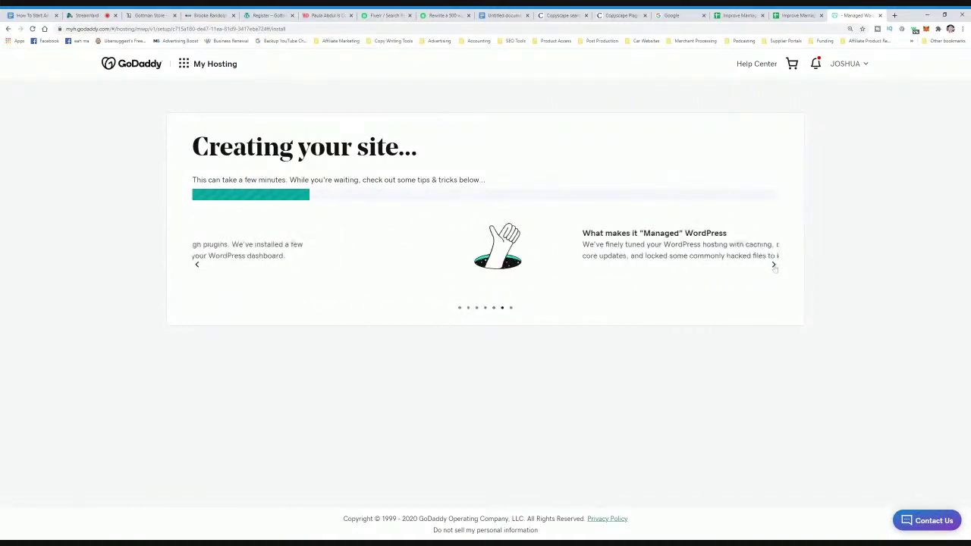
{"action": "left_click", "coordinate": [773, 265]}
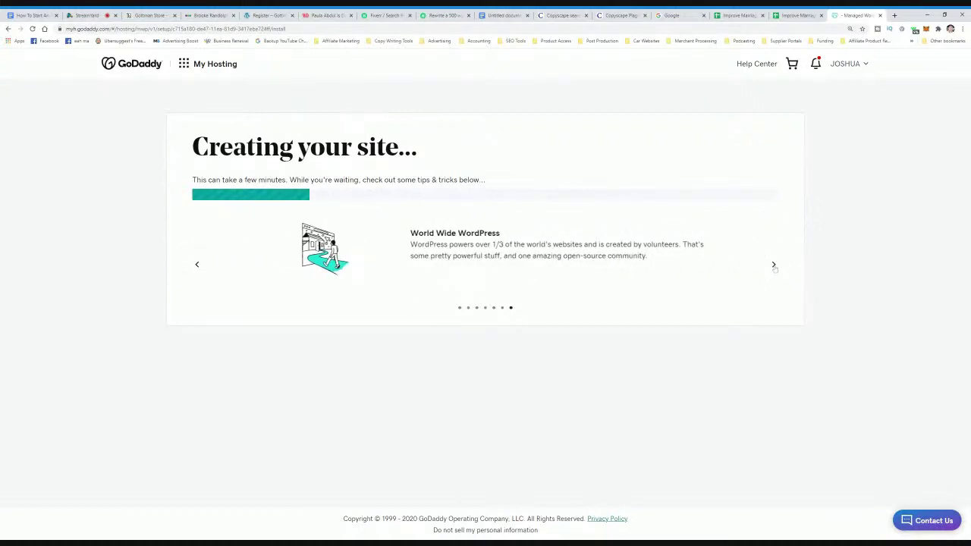
{"action": "left_click", "coordinate": [773, 265]}
{"action": "left_click", "coordinate": [772, 266]}
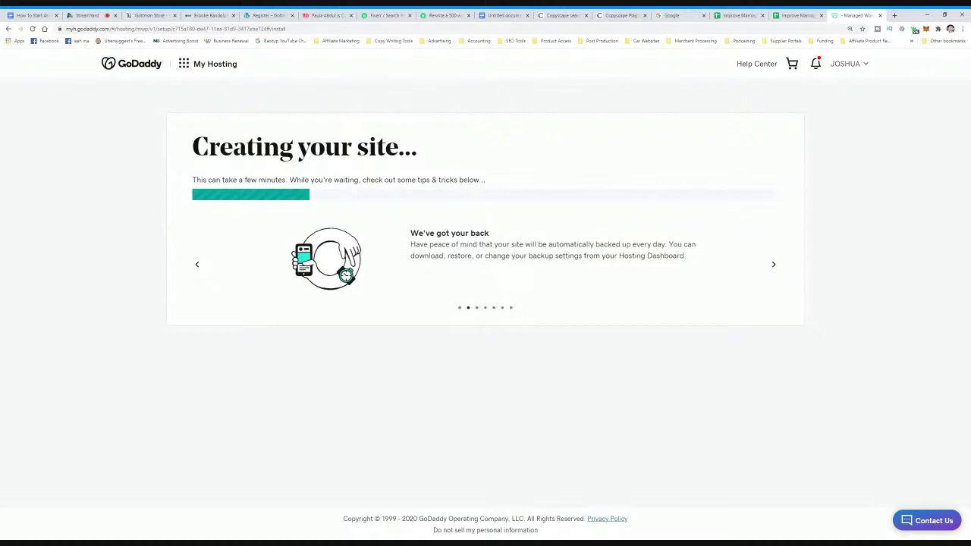
{"action": "left_click_drag", "start_coordinate": [222, 180], "coordinate": [377, 180]}
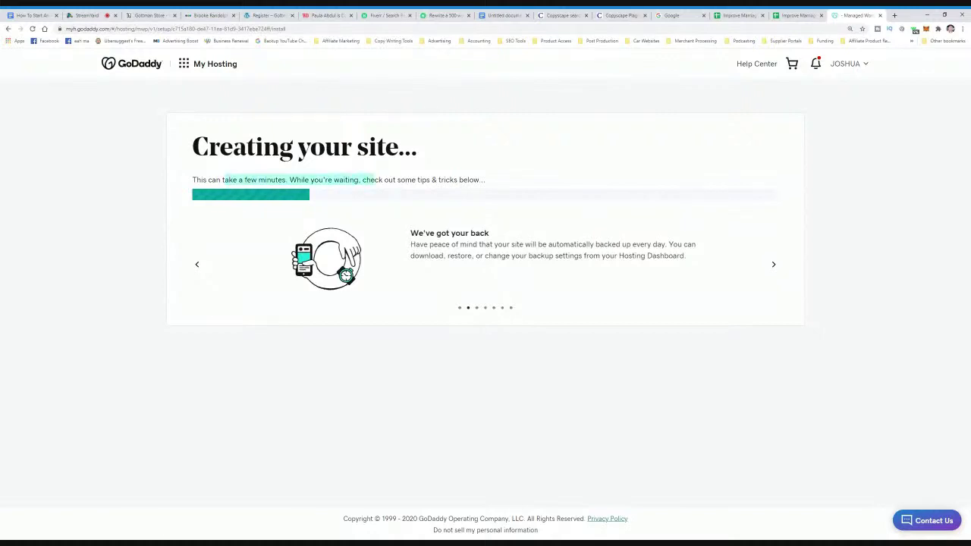
{"action": "left_click", "coordinate": [430, 189]}
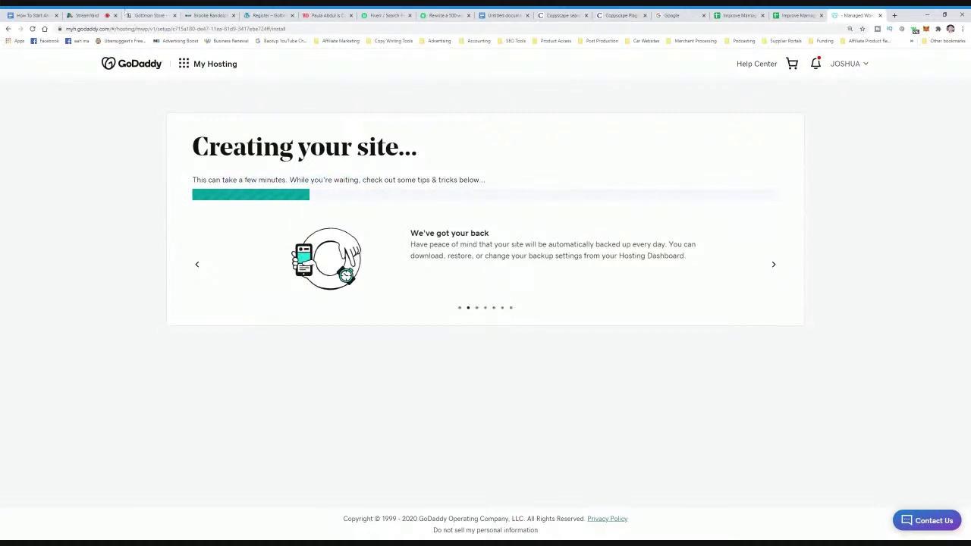
{"action": "left_click", "coordinate": [88, 15]}
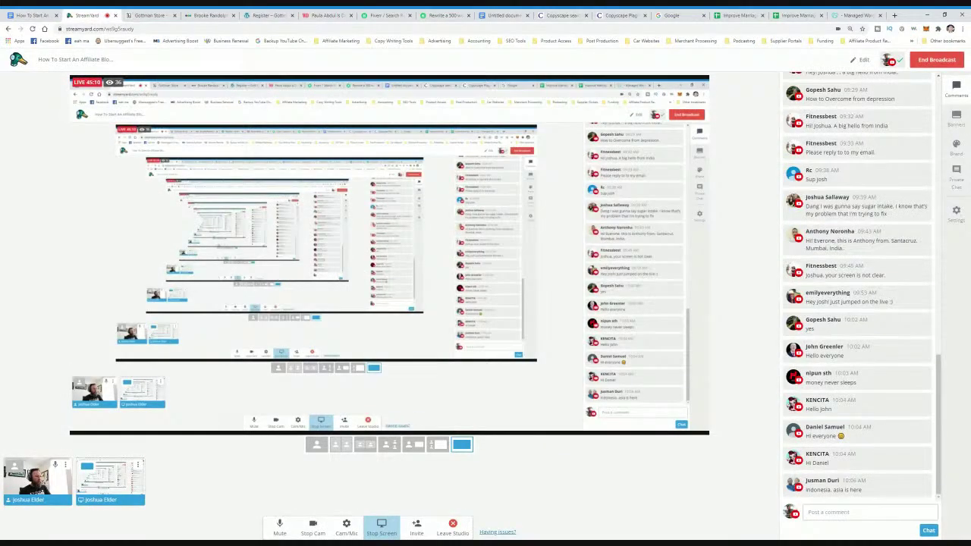
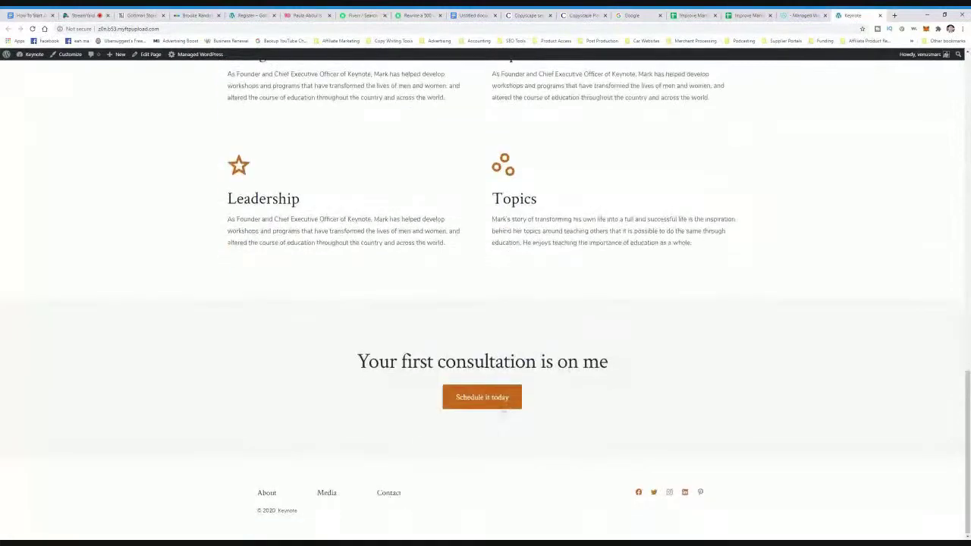
- Zoom out the Add Plugins page and install the recommended Yoast SEO plugin
{"action": "scroll", "coordinate": [461, 401], "scroll_direction": "up", "scroll_amount": 9}
{"action": "scroll", "coordinate": [591, 308], "scroll_direction": "up", "scroll_amount": 3}
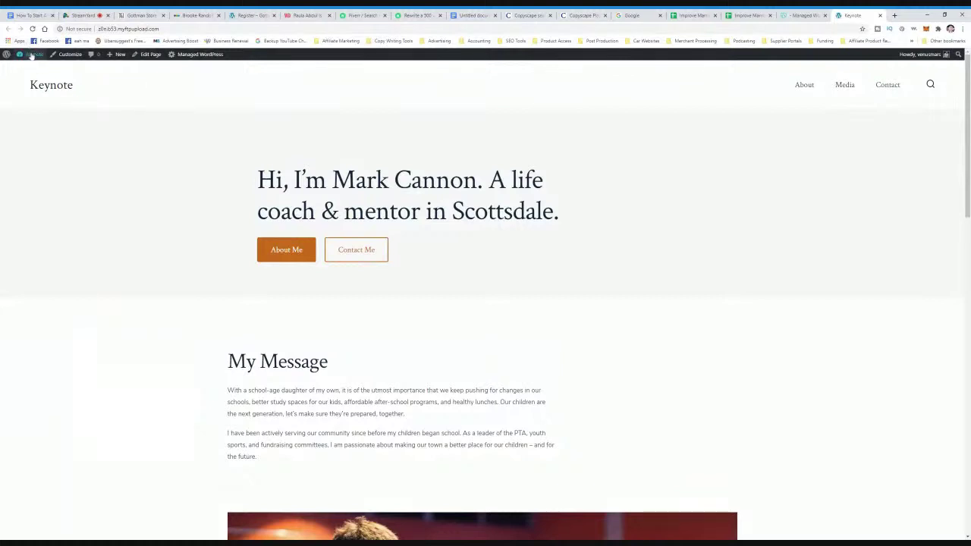
{"action": "mouse_move", "coordinate": [31, 57]}
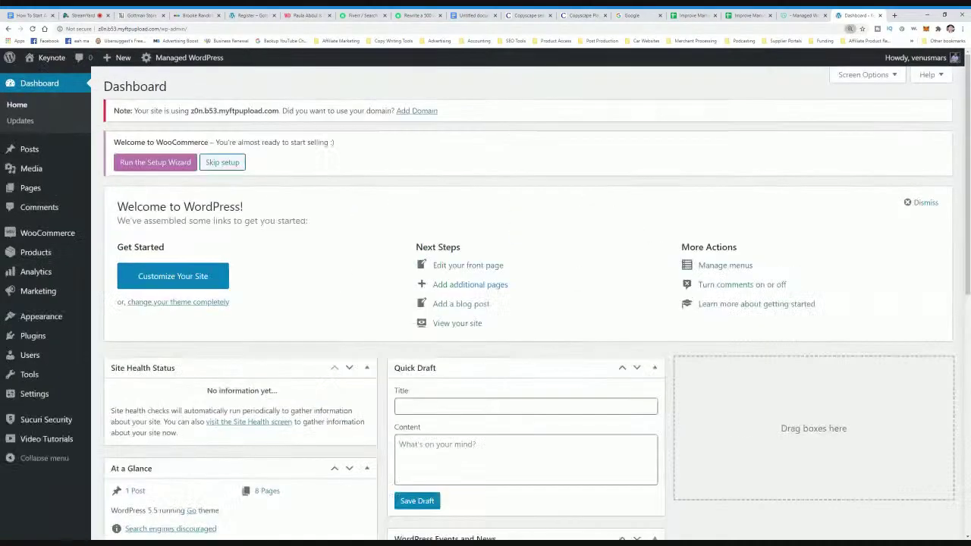
{"action": "mouse_move", "coordinate": [36, 55]}
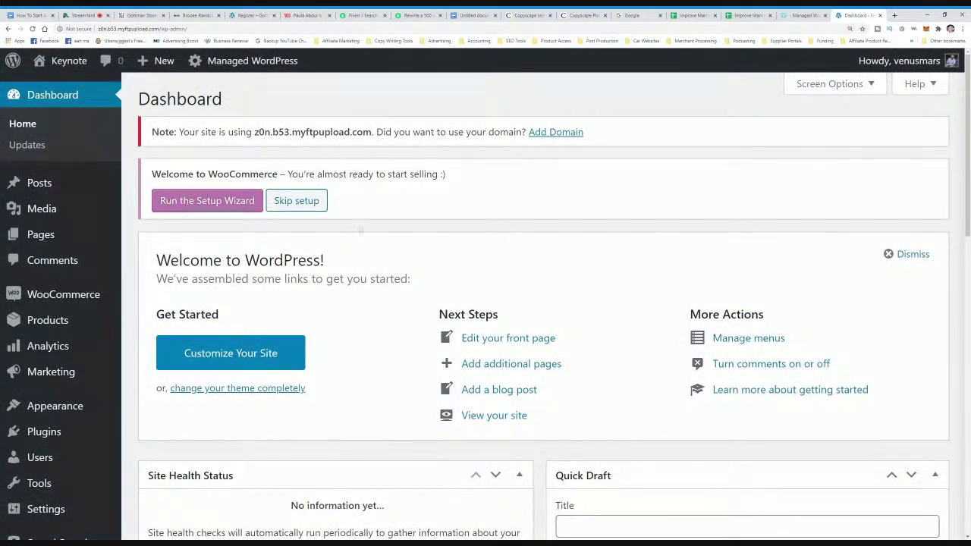
{"action": "key", "text": "ctrl+minus"}
{"action": "mouse_move", "coordinate": [61, 393]}
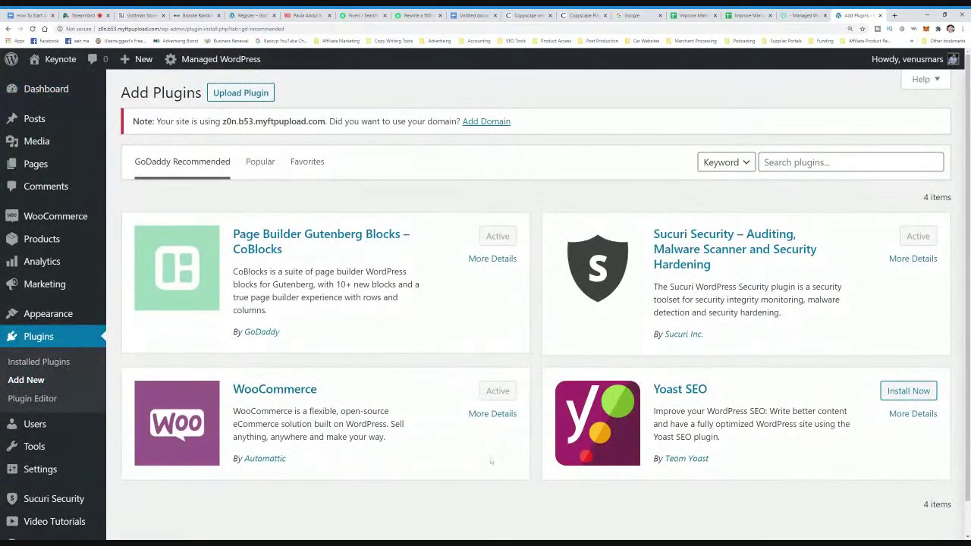
{"action": "scroll", "coordinate": [512, 461], "scroll_direction": "down", "scroll_amount": 1}
{"action": "scroll", "coordinate": [512, 458], "scroll_direction": "up", "scroll_amount": 1}
{"action": "scroll", "coordinate": [739, 436], "scroll_direction": "down", "scroll_amount": 1}
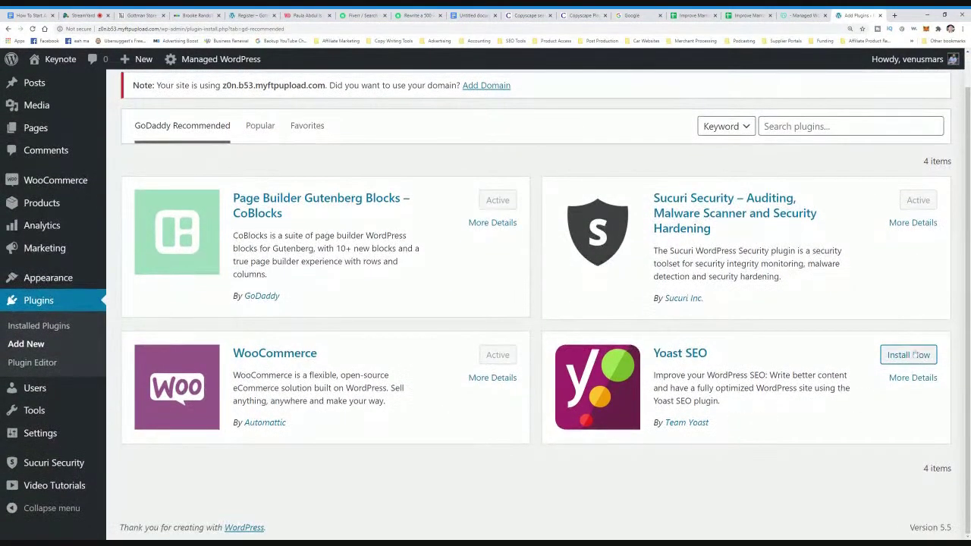
{"action": "left_click_drag", "start_coordinate": [748, 361], "coordinate": [652, 358]}
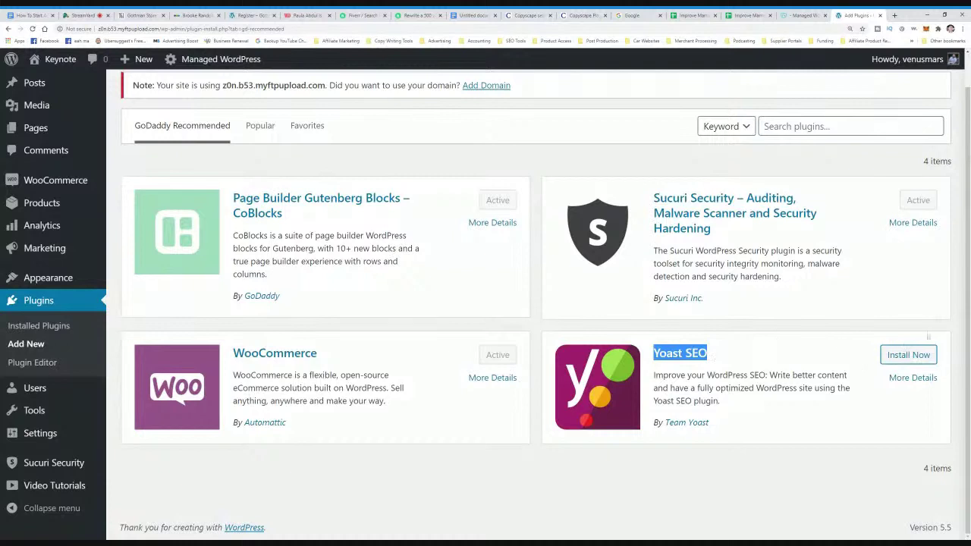
{"action": "left_click", "coordinate": [916, 361]}
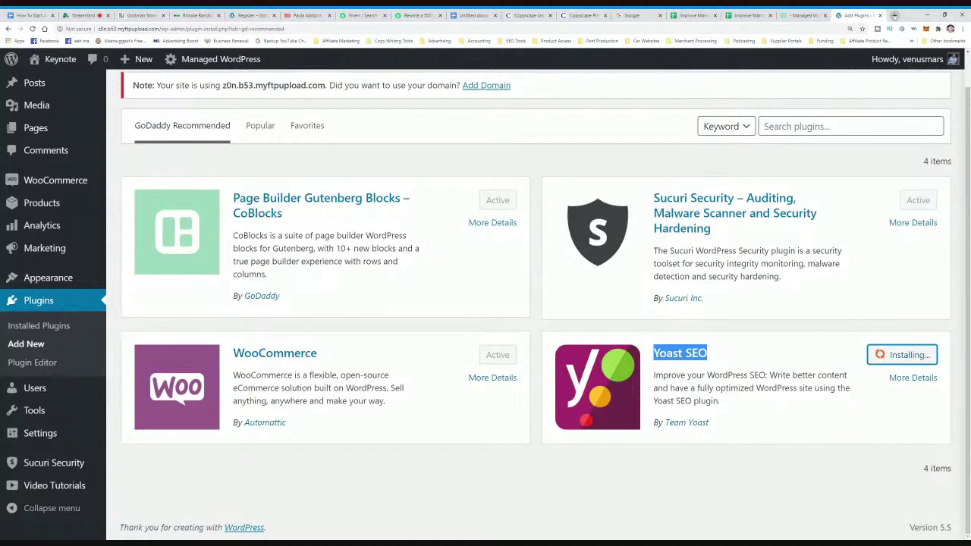
{"action": "left_click", "coordinate": [894, 15]}
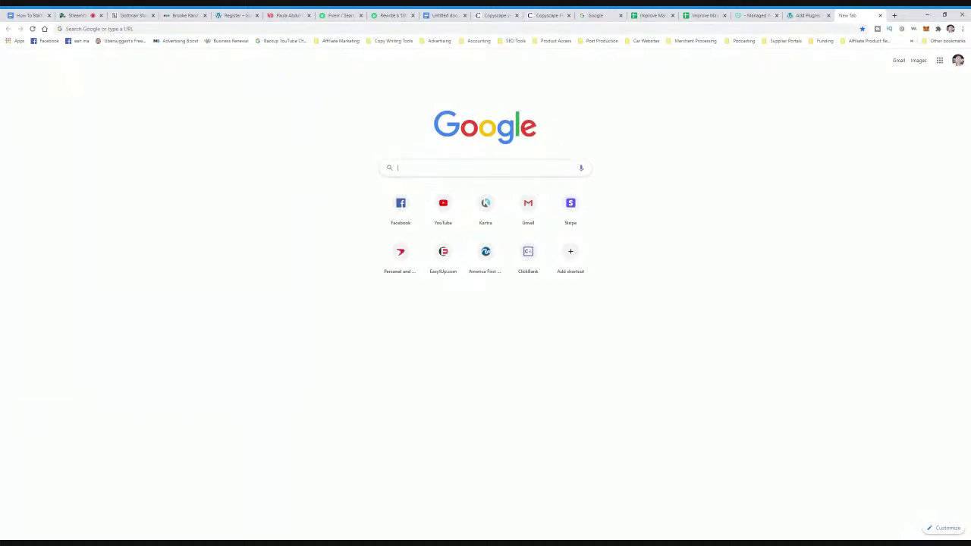
- Begin a 'Search phrase' note in Step 1 of the affiliate blog notes document
{"action": "type", "text": "improve"}
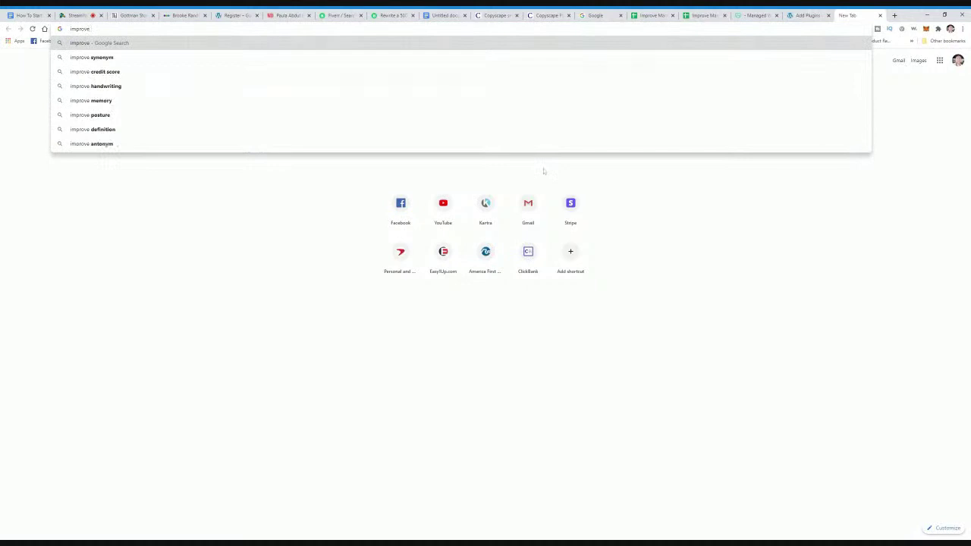
{"action": "left_click", "coordinate": [31, 15]}
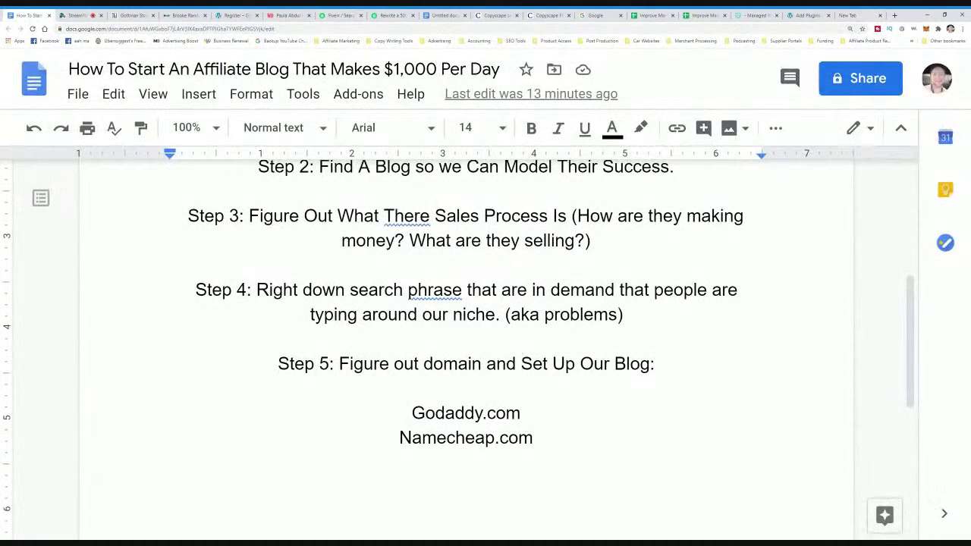
{"action": "scroll", "coordinate": [466, 353], "scroll_direction": "up", "scroll_amount": 3}
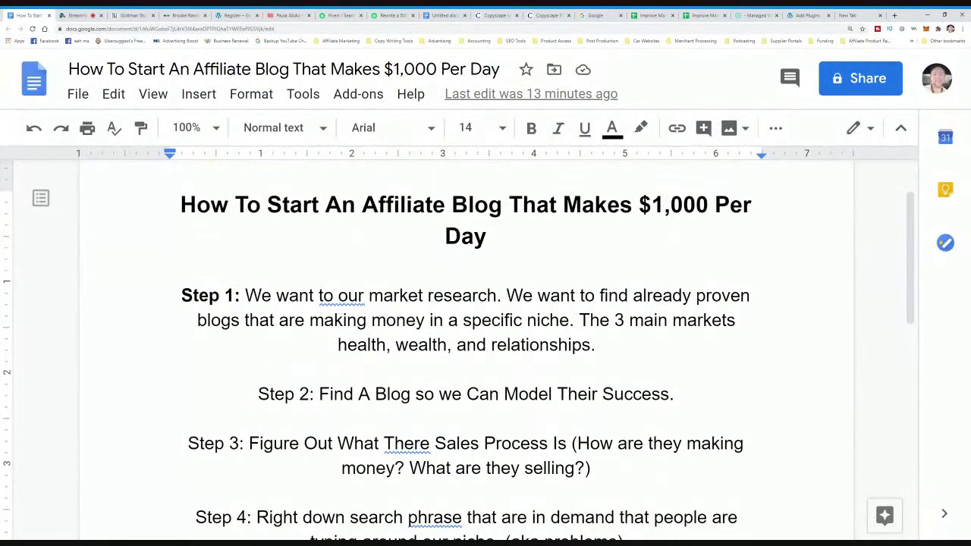
{"action": "left_click_drag", "start_coordinate": [241, 296], "coordinate": [501, 296]}
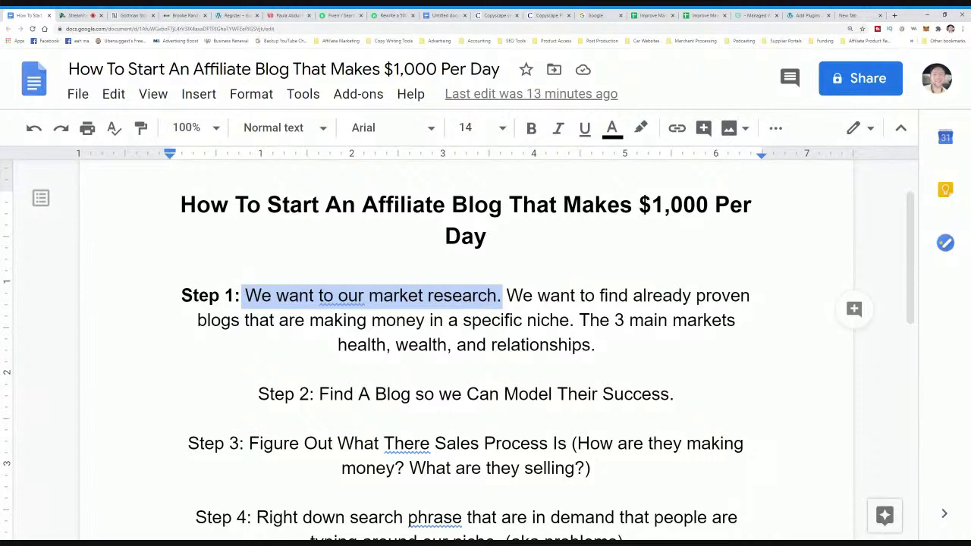
{"action": "left_click", "coordinate": [599, 345]}
{"action": "left_click", "coordinate": [576, 319]}
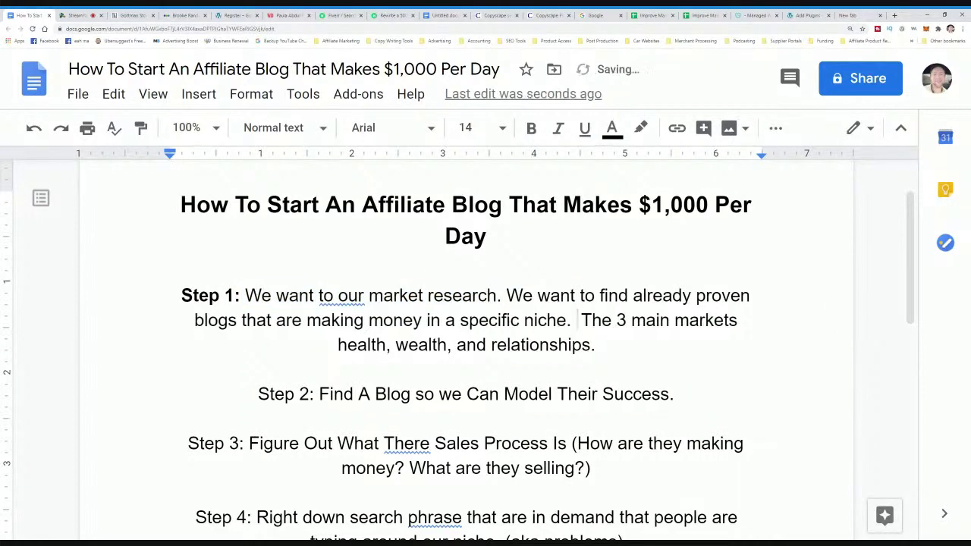
{"action": "type", "text": "S"}
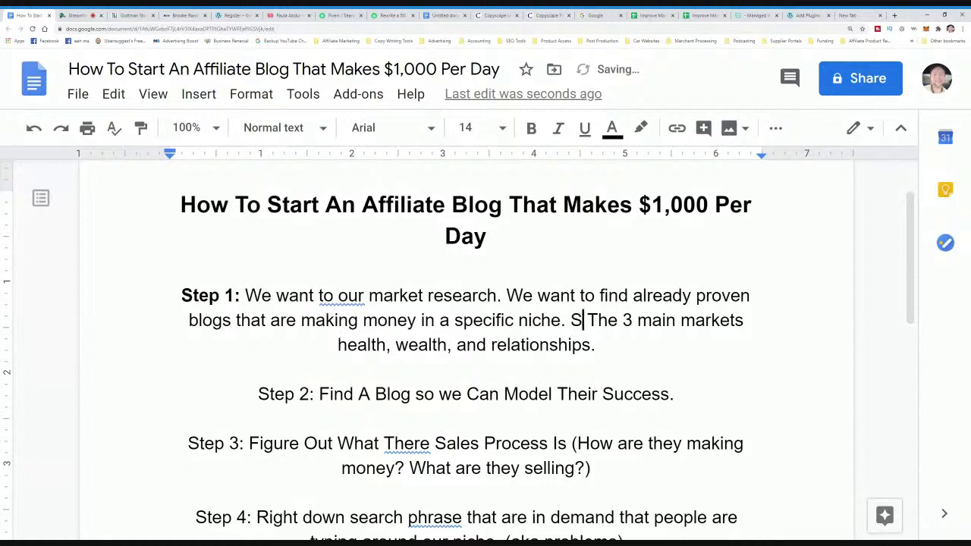
{"action": "type", "text": "ear"}
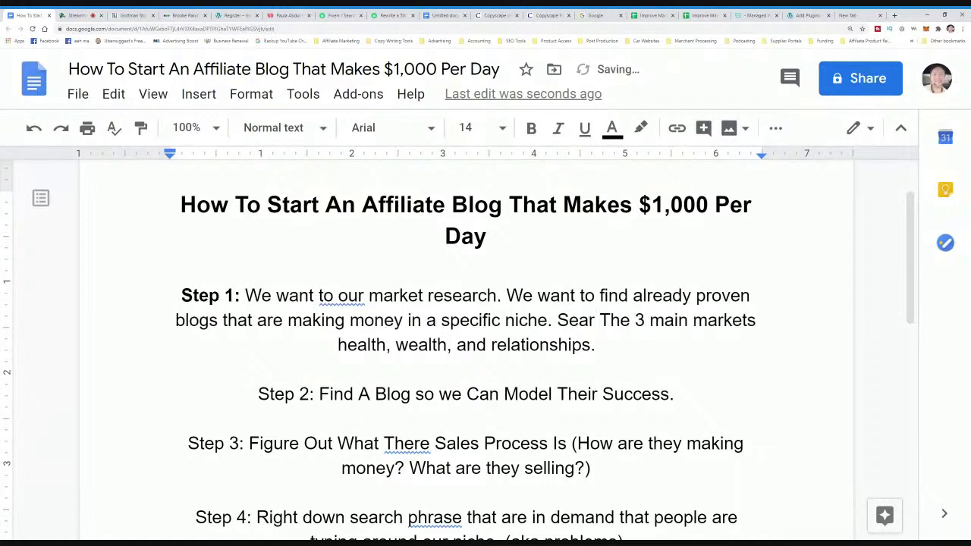
{"action": "type", "text": "ch prhas"}
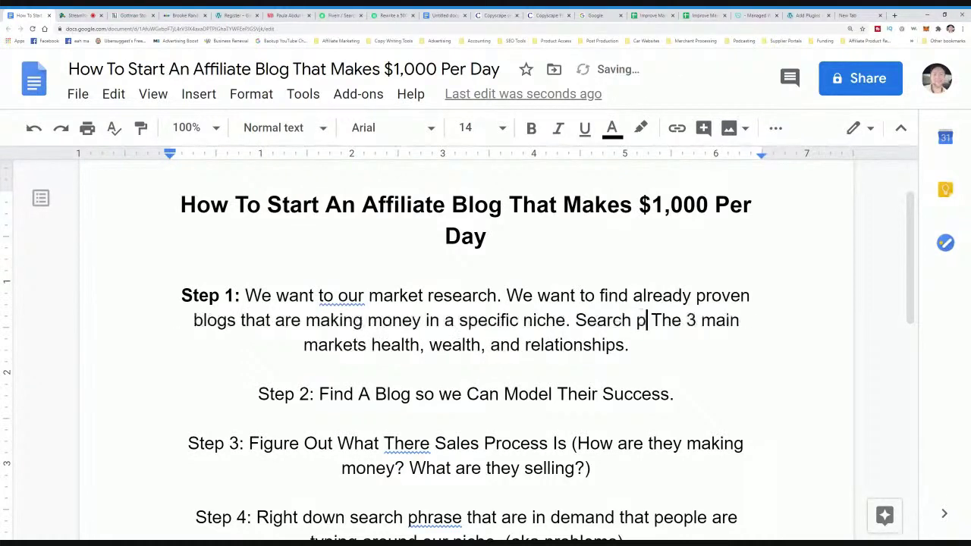
{"action": "key", "text": "BackSpace"}
{"action": "key", "text": "BackSpace"}
{"action": "key", "text": "BackSpace"}
{"action": "key", "text": "BackSpace"}
{"action": "key", "text": "BackSpace"}
{"action": "key", "text": "BackSpace"}
{"action": "key", "text": "BackSpace"}
{"action": "key", "text": "BackSpace"}
{"action": "key", "text": "BackSpace"}
{"action": "key", "text": "BackSpace"}
{"action": "key", "text": "BackSpace"}
{"action": "key", "text": "BackSpace"}
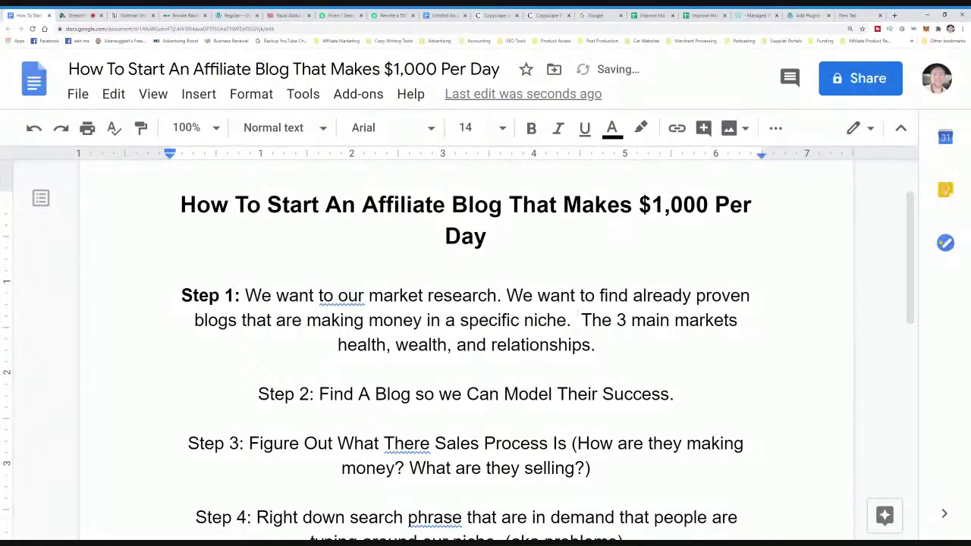
- End Step 1 with 'type in a search phrase that relates to your niche and make sure there are PAID ads'
{"action": "left_click", "coordinate": [595, 344]}
{"action": "type", "text": "to ou"}
{"action": "key", "text": "BackSpace"}
{"action": "type", "text": "ype "}
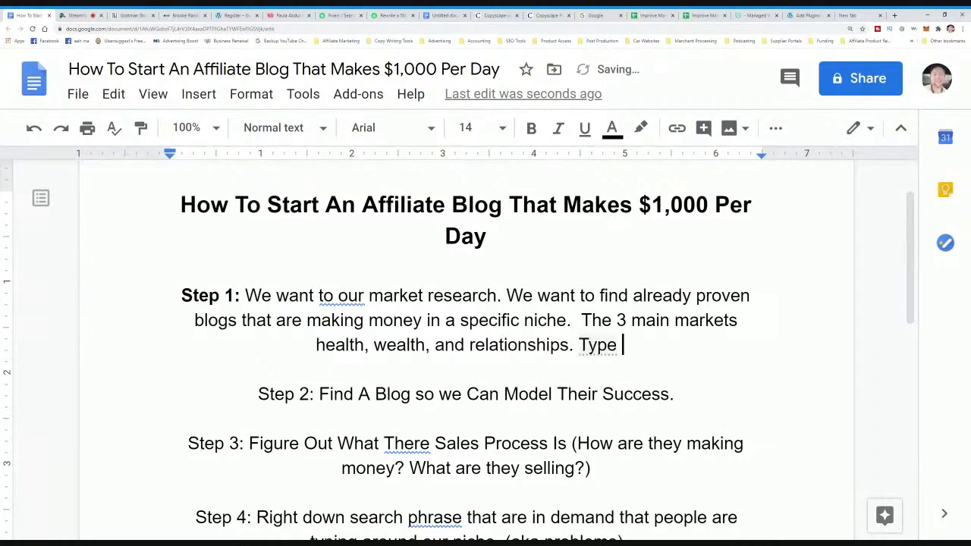
{"action": "type", "text": "in a searc"}
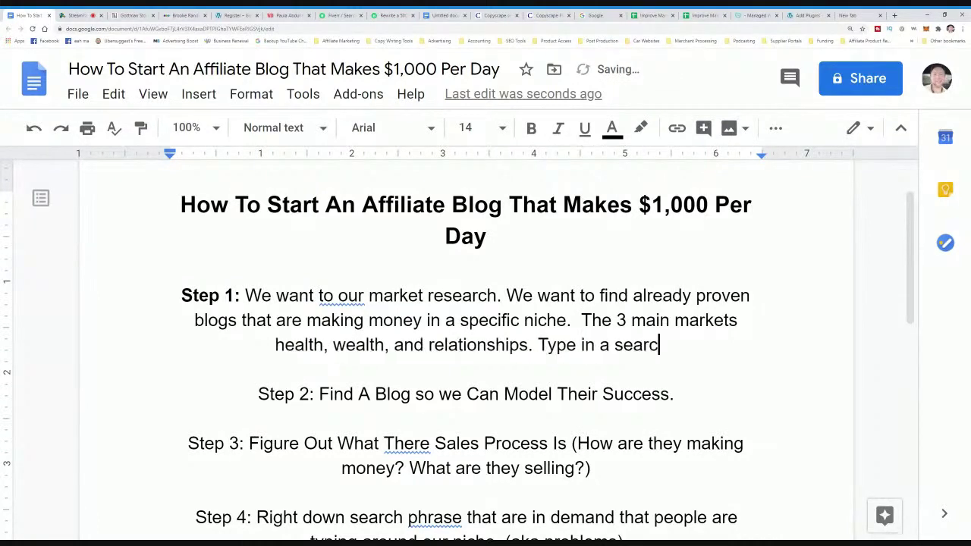
{"action": "type", "text": "h phrase th"}
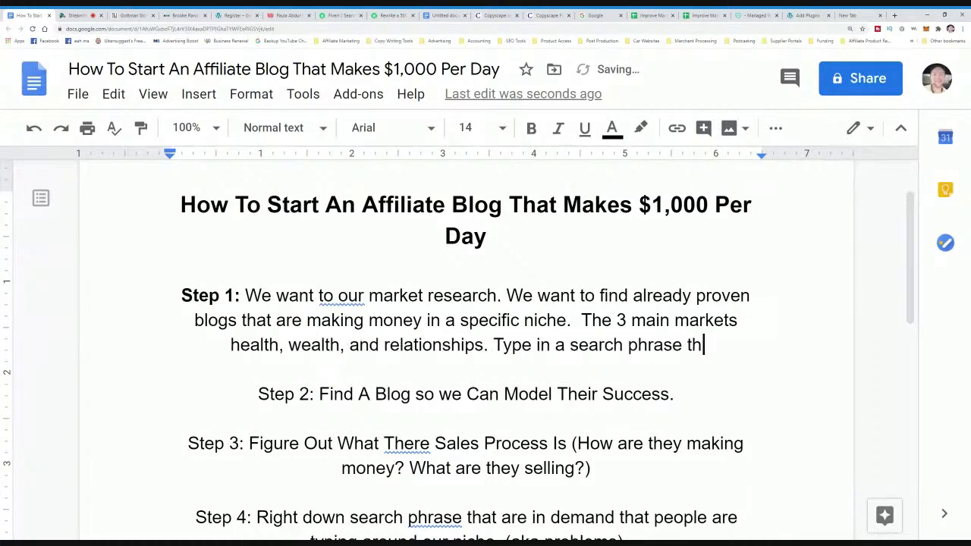
{"action": "type", "text": "at relates "}
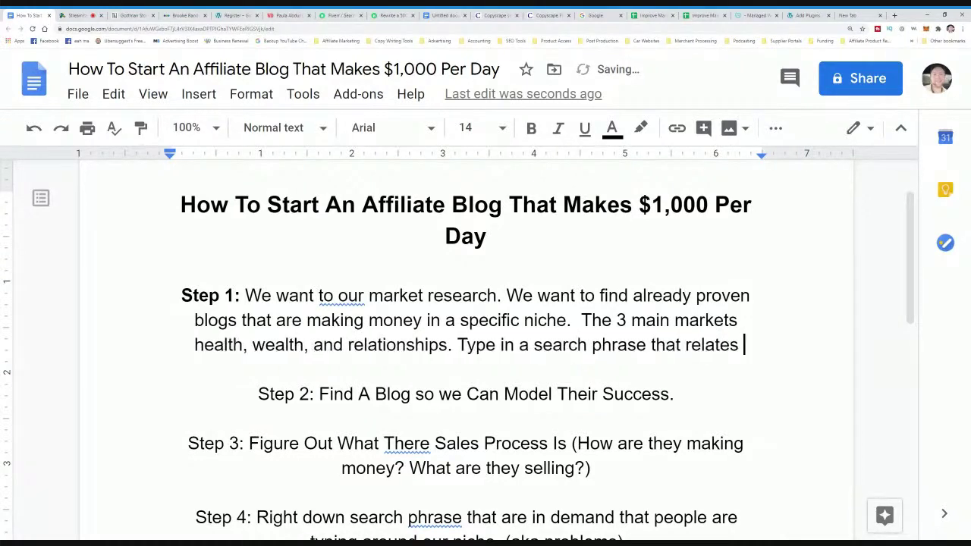
{"action": "type", "text": "to your nicyhe"}
{"action": "key", "text": "BackSpace"}
{"action": "key", "text": "BackSpace"}
{"action": "key", "text": "BackSpace"}
{"action": "type", "text": "he and make sure t"}
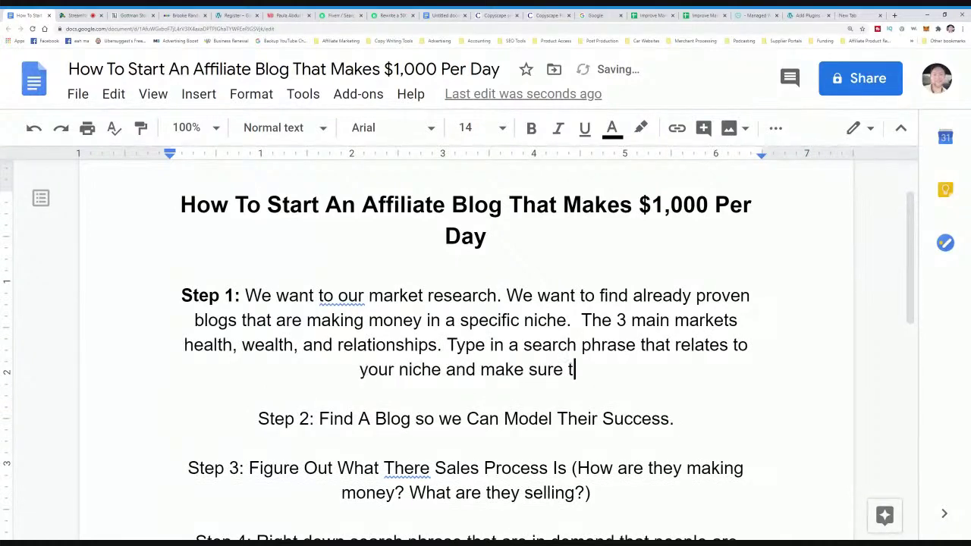
{"action": "type", "text": "heir are PAID"}
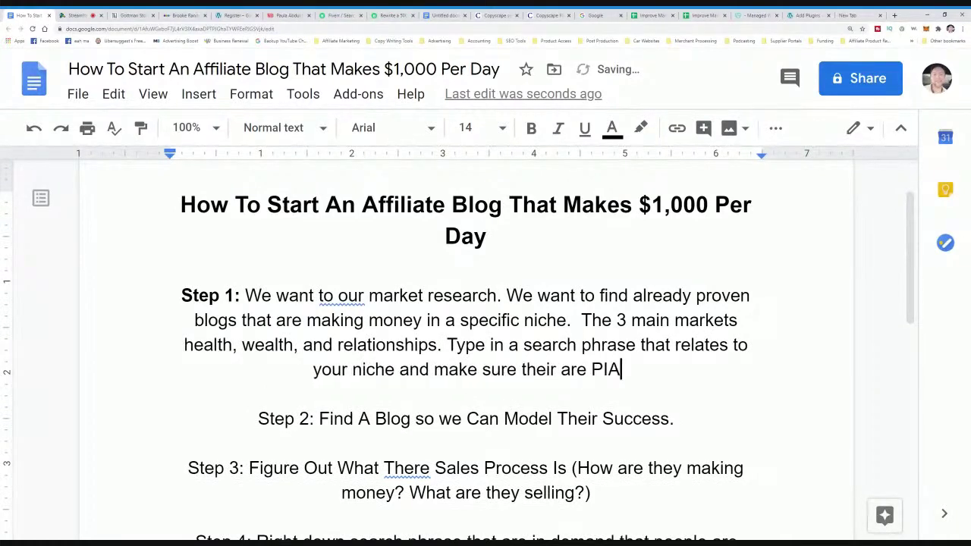
{"action": "type", "text": " ads in th"}
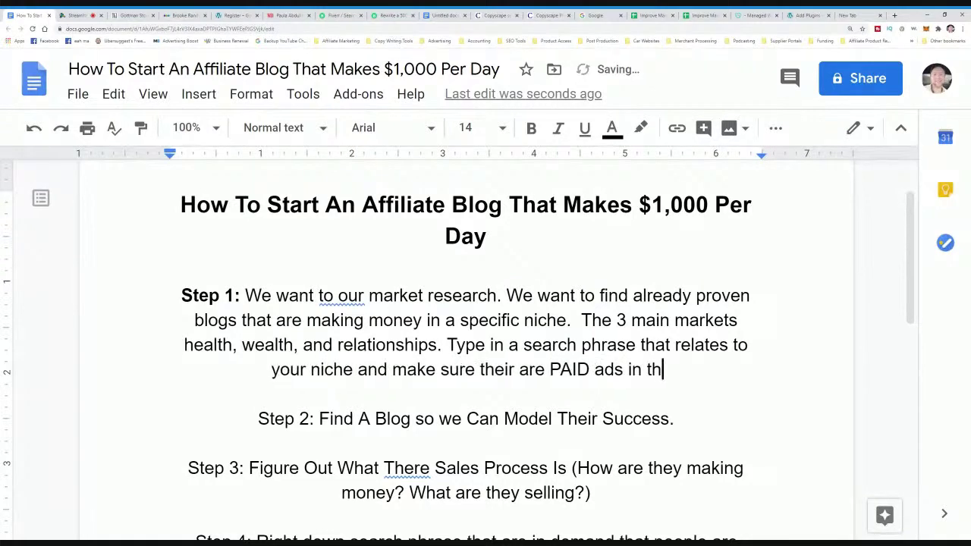
{"action": "type", "text": "e search results."}
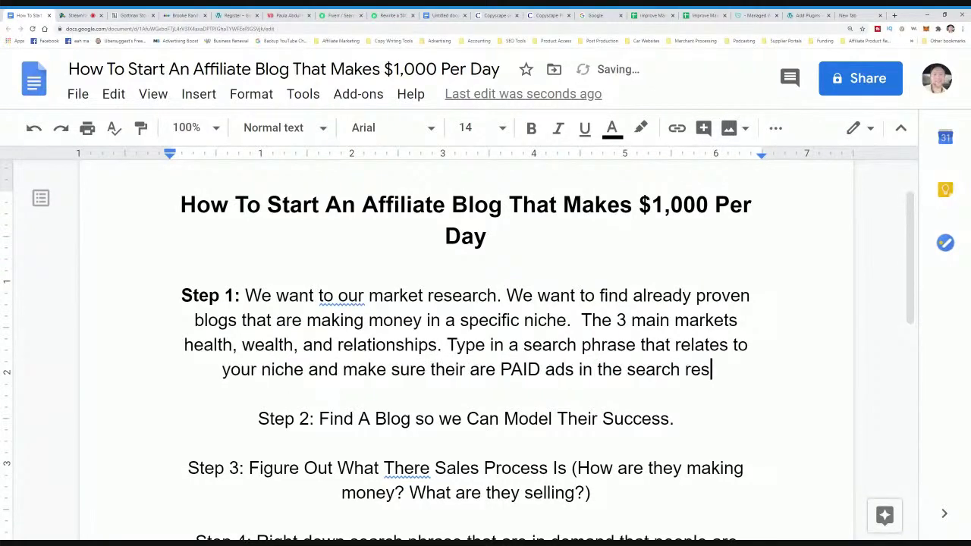
{"action": "left_click", "coordinate": [865, 18]}
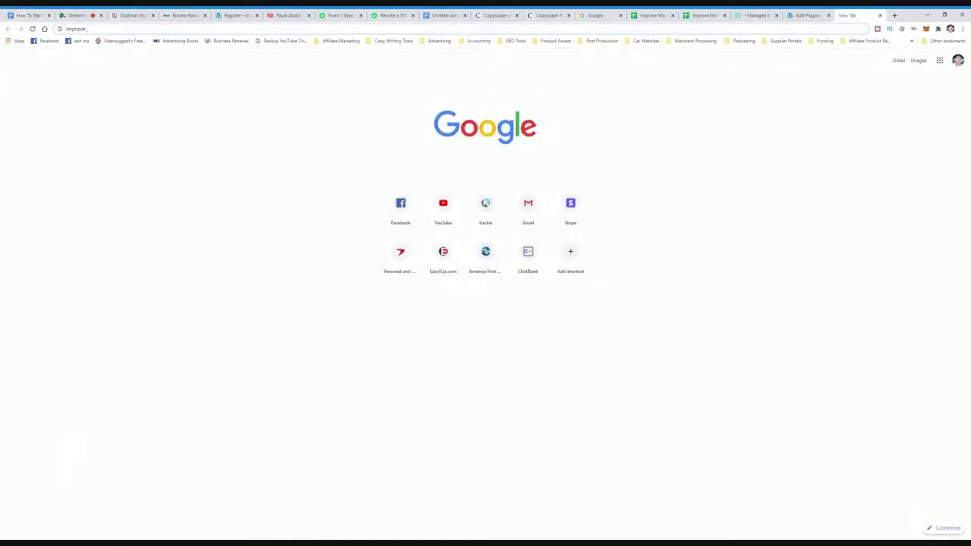
- Search Google for 'improve marriage communication' and review the marriagemax ad
{"action": "type", "text": "marriage"}
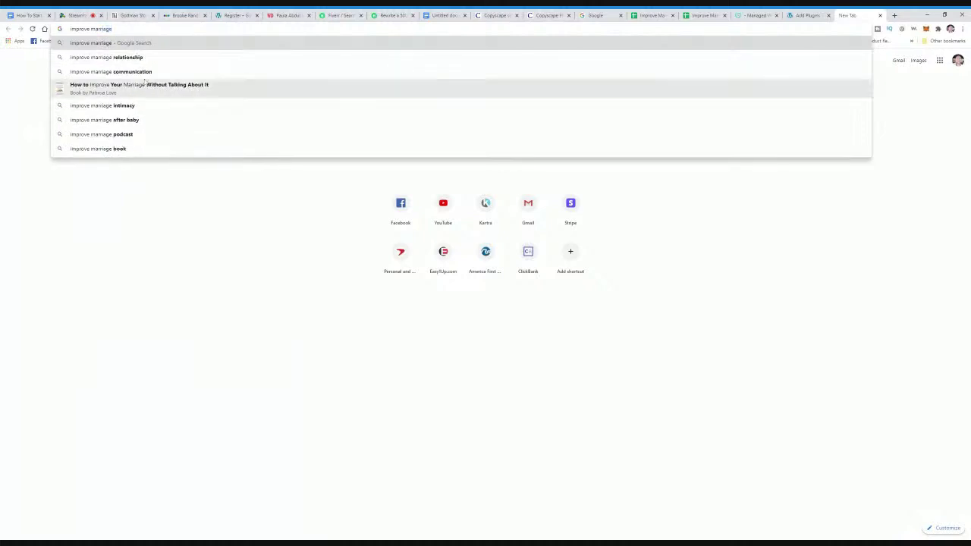
{"action": "key", "text": "Down"}
{"action": "key", "text": "Down"}
{"action": "key", "text": "Return"}
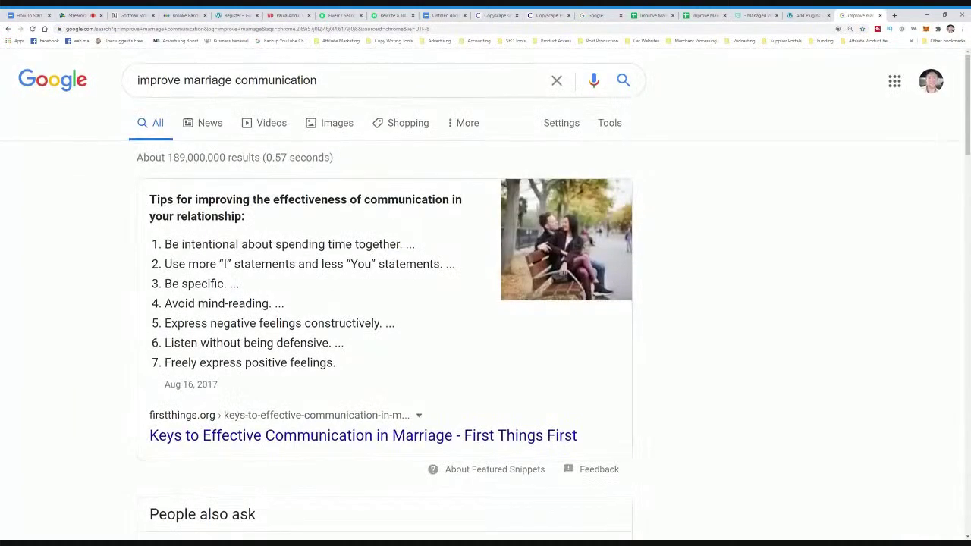
{"action": "scroll", "coordinate": [486, 303], "scroll_direction": "down", "scroll_amount": 15}
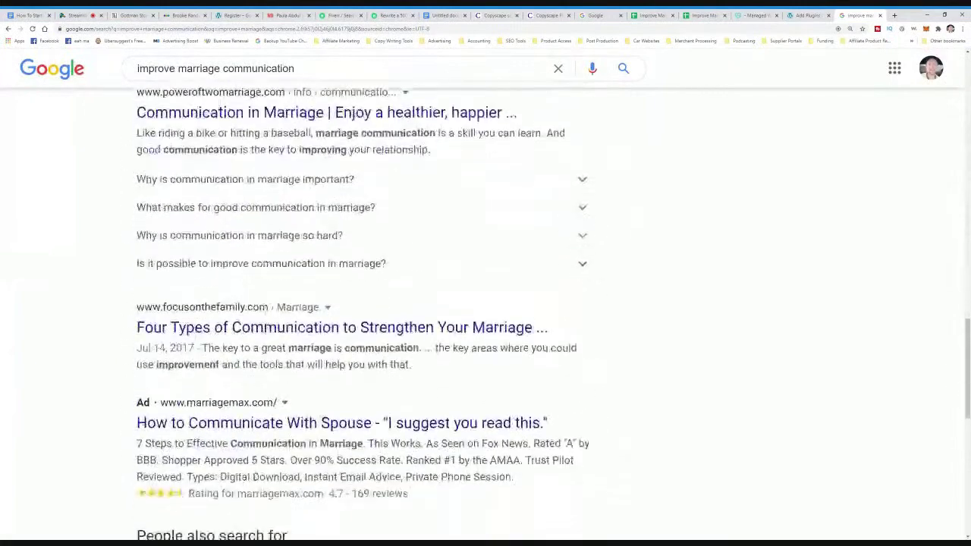
{"action": "scroll", "coordinate": [364, 304], "scroll_direction": "down", "scroll_amount": 3}
{"action": "left_click_drag", "start_coordinate": [131, 244], "coordinate": [338, 245]}
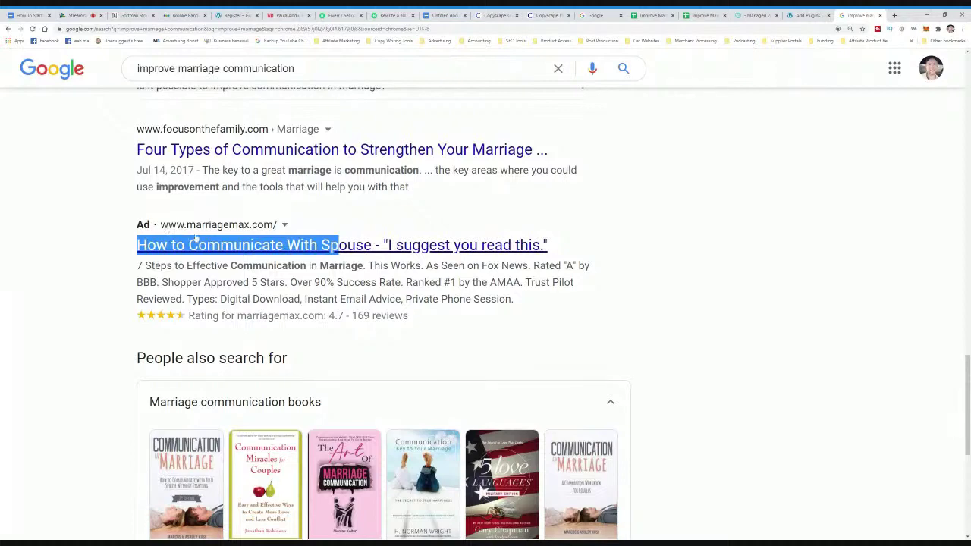
{"action": "scroll", "coordinate": [201, 243], "scroll_direction": "down", "scroll_amount": 5}
{"action": "scroll", "coordinate": [220, 281], "scroll_direction": "up", "scroll_amount": 1}
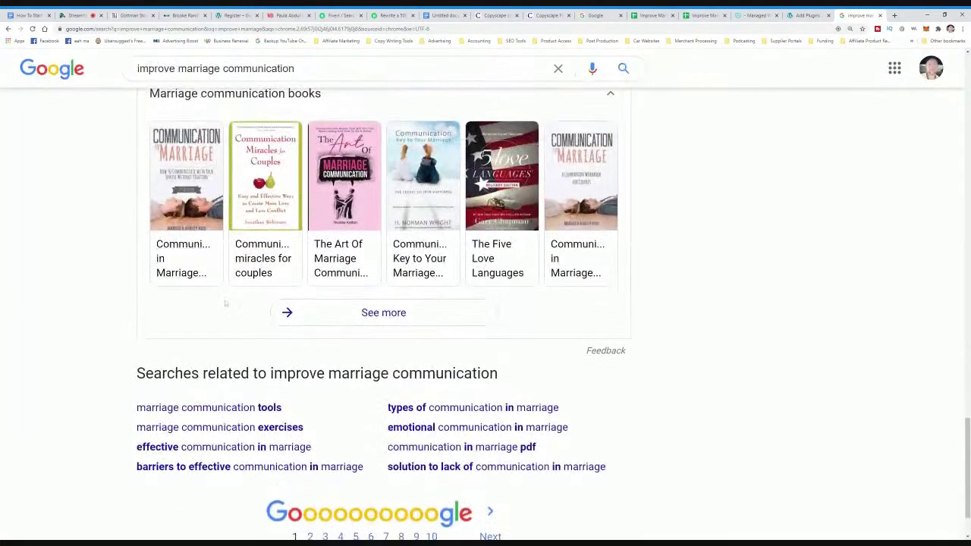
- Explore the 'marriage communication tools' related search and compare it with the Improve Marriage keyword sheet
{"action": "left_click", "coordinate": [237, 408]}
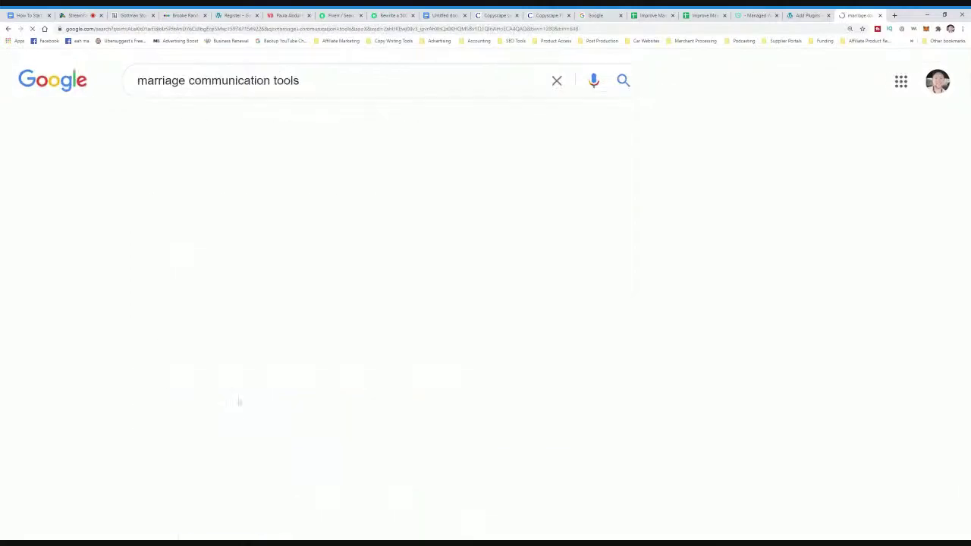
{"action": "scroll", "coordinate": [237, 408], "scroll_direction": "down", "scroll_amount": 7}
{"action": "scroll", "coordinate": [268, 355], "scroll_direction": "down", "scroll_amount": 20}
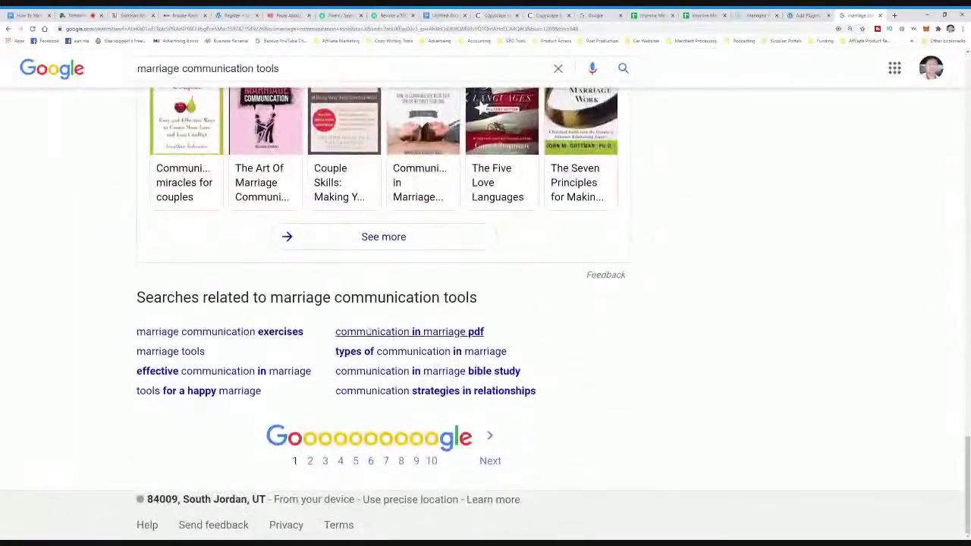
{"action": "left_click_drag", "start_coordinate": [605, 395], "coordinate": [135, 330]}
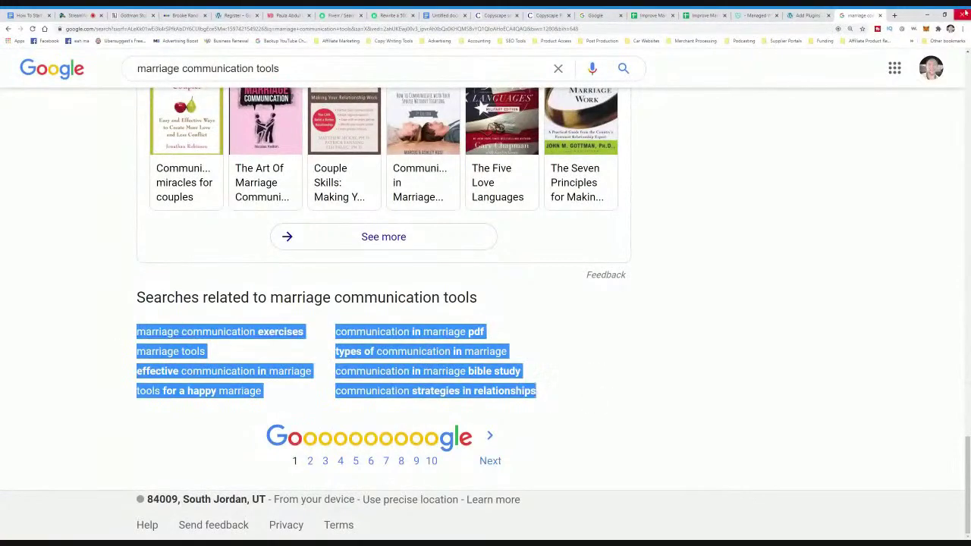
{"action": "left_click", "coordinate": [716, 15]}
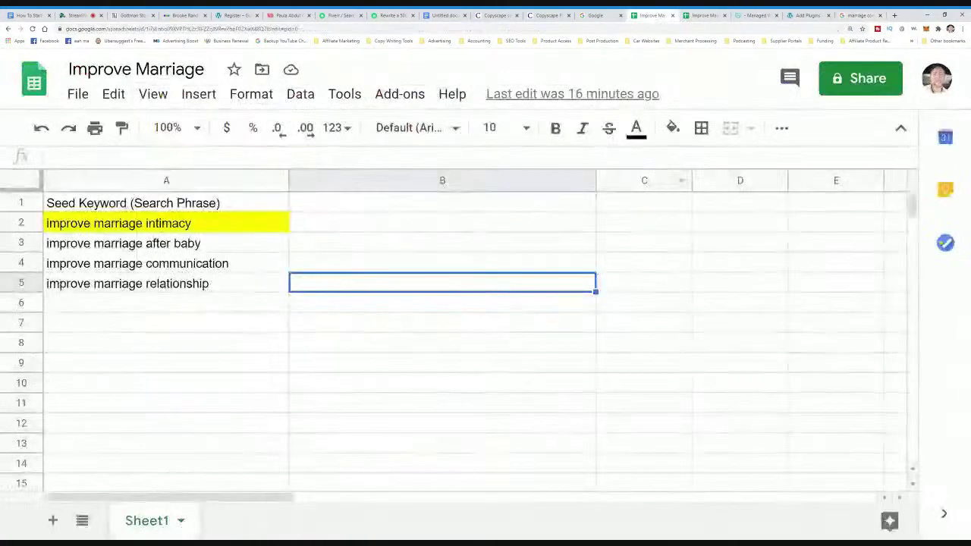
{"action": "left_click", "coordinate": [847, 17]}
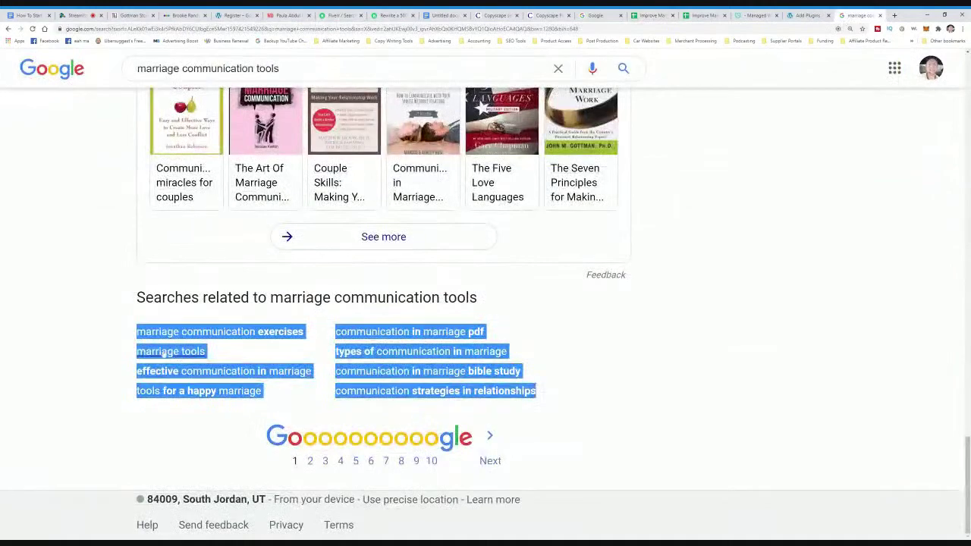
{"action": "scroll", "coordinate": [163, 351], "scroll_direction": "up", "scroll_amount": 4}
{"action": "scroll", "coordinate": [348, 359], "scroll_direction": "down", "scroll_amount": 3}
{"action": "scroll", "coordinate": [348, 359], "scroll_direction": "up", "scroll_amount": 5}
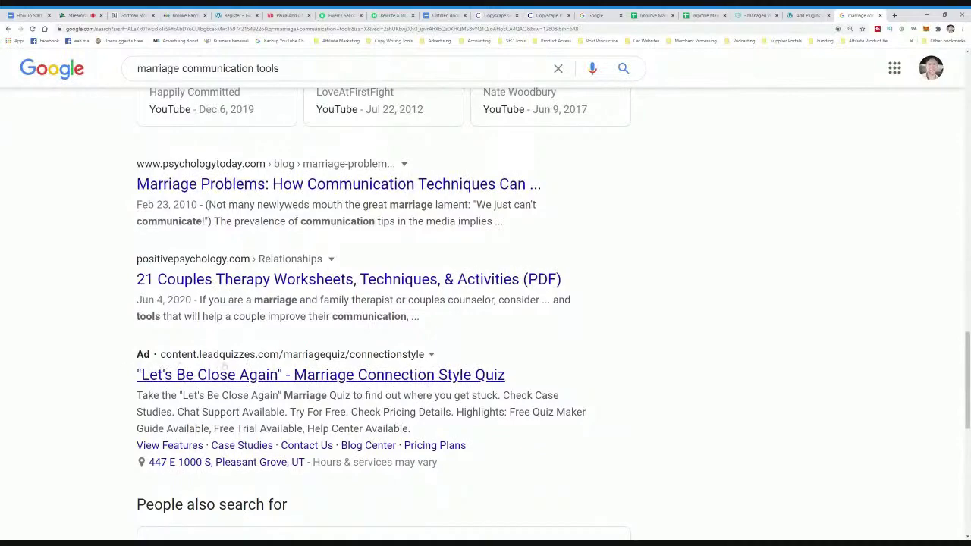
{"action": "scroll", "coordinate": [453, 354], "scroll_direction": "up", "scroll_amount": 15}
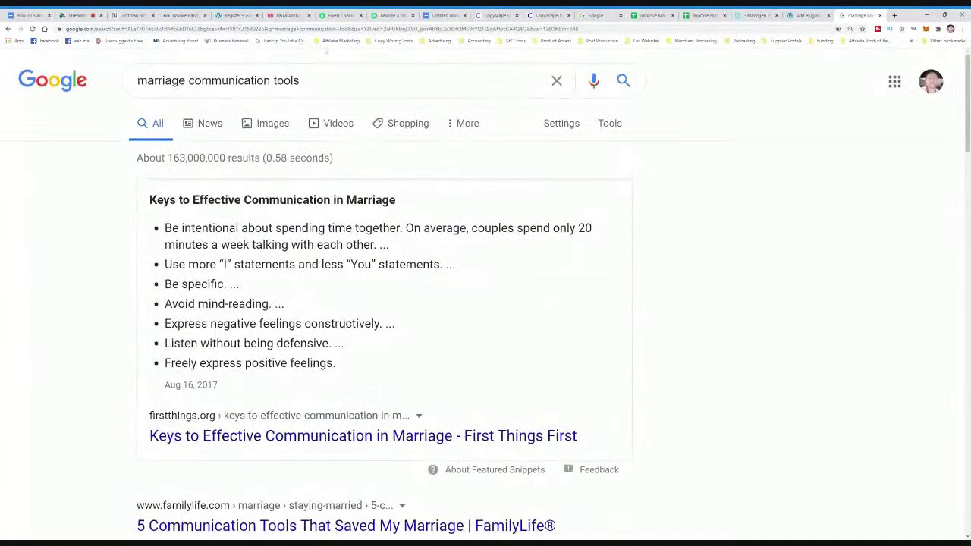
- Replace the query with 'improve marriage' and review the results and paid ads
{"action": "left_click_drag", "start_coordinate": [300, 80], "coordinate": [273, 80]}
{"action": "key", "text": "BackSpace"}
{"action": "key", "text": "BackSpace"}
{"action": "key", "text": "BackSpace"}
{"action": "key", "text": "BackSpace"}
{"action": "key", "text": "BackSpace"}
{"action": "key", "text": "BackSpace"}
{"action": "key", "text": "BackSpace"}
{"action": "key", "text": "BackSpace"}
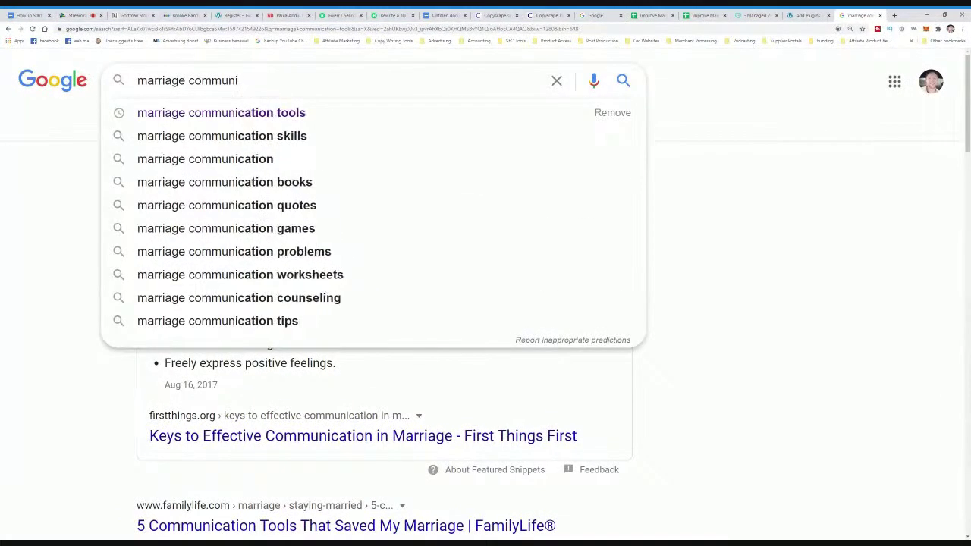
{"action": "key", "text": "BackSpace"}
{"action": "key", "text": "BackSpace"}
{"action": "key", "text": "BackSpace"}
{"action": "key", "text": "BackSpace"}
{"action": "key", "text": "BackSpace"}
{"action": "key", "text": "BackSpace"}
{"action": "key", "text": "BackSpace"}
{"action": "key", "text": "BackSpace"}
{"action": "key", "text": "BackSpace"}
{"action": "key", "text": "BackSpace"}
{"action": "key", "text": "BackSpace"}
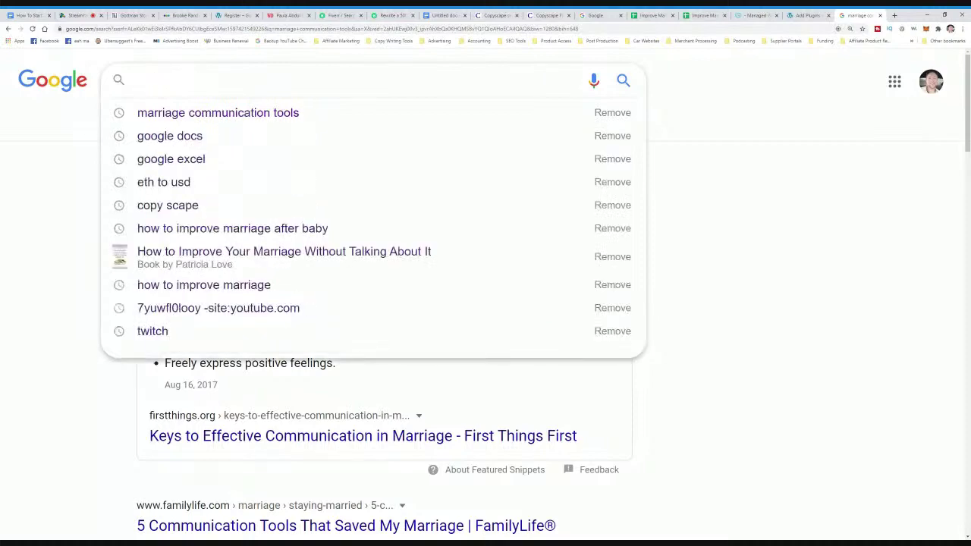
{"action": "type", "text": "improve marriage"}
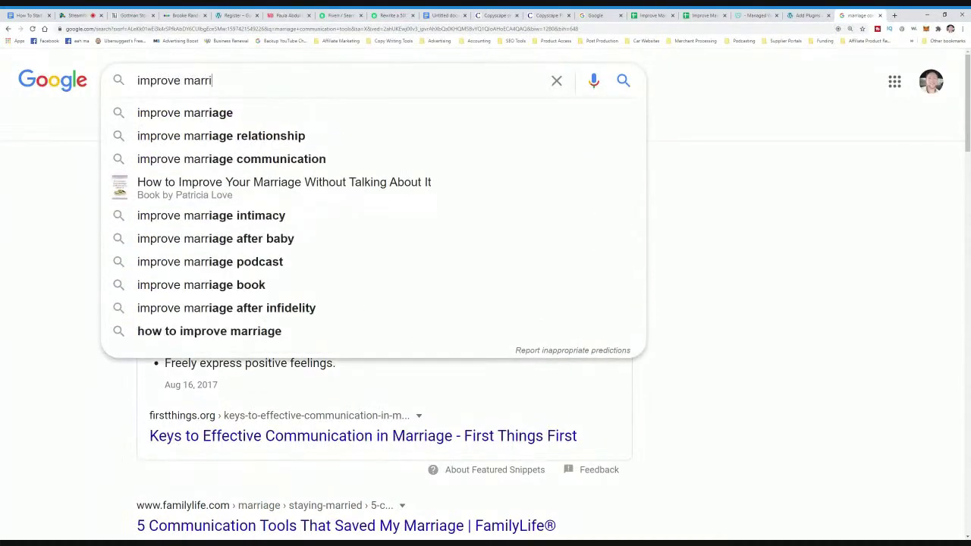
{"action": "key", "text": "Return"}
{"action": "scroll", "coordinate": [364, 303], "scroll_direction": "down", "scroll_amount": 10}
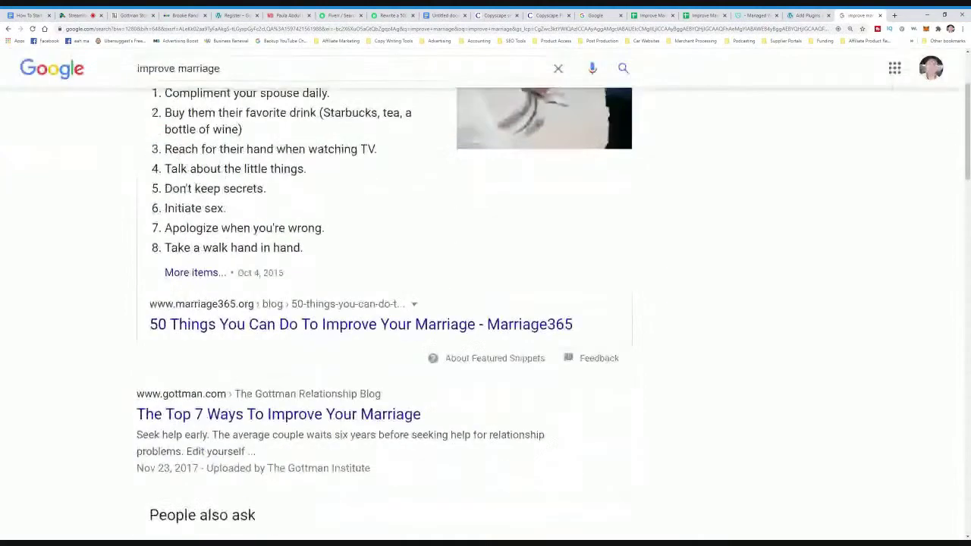
{"action": "scroll", "coordinate": [232, 261], "scroll_direction": "down", "scroll_amount": 10}
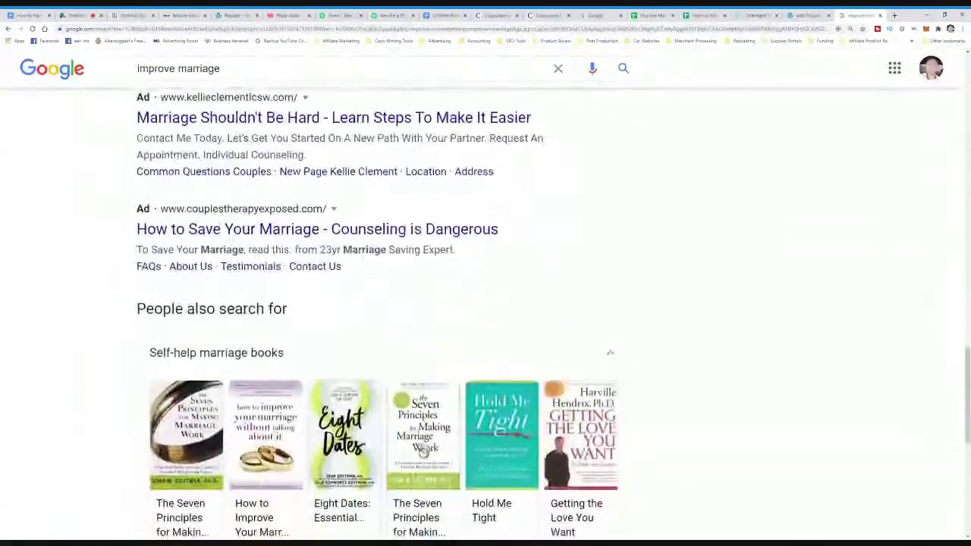
{"action": "scroll", "coordinate": [177, 176], "scroll_direction": "up", "scroll_amount": 1}
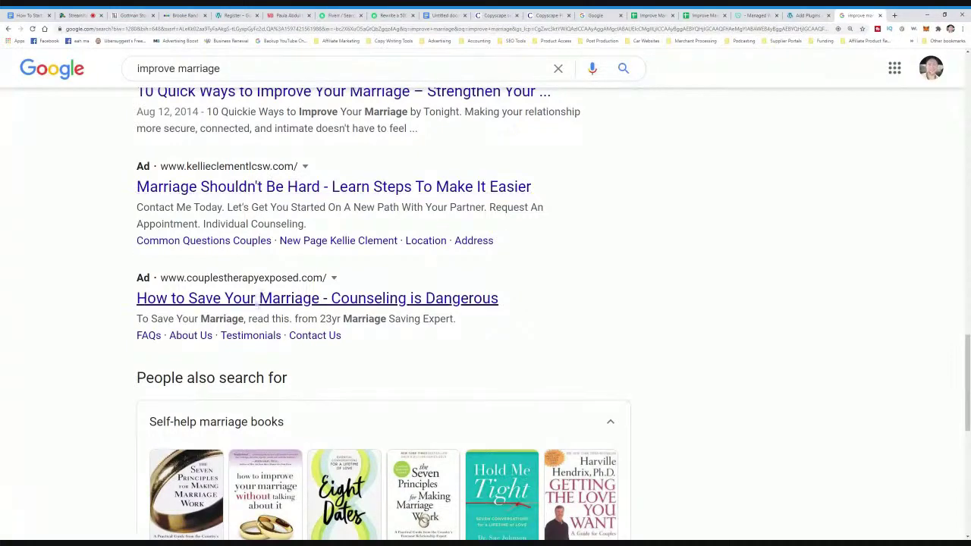
{"action": "scroll", "coordinate": [260, 299], "scroll_direction": "down", "scroll_amount": 6}
{"action": "scroll", "coordinate": [262, 186], "scroll_direction": "up", "scroll_amount": 6}
{"action": "scroll", "coordinate": [262, 186], "scroll_direction": "up", "scroll_amount": 15}
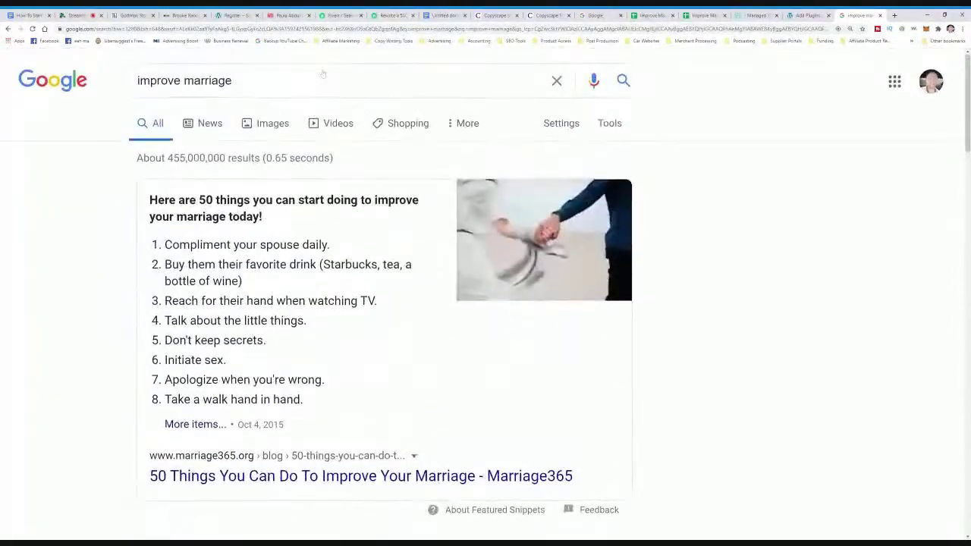
- Try facebookadlibrary.com in a new tab, then search Google for 'facebook ad library'
{"action": "left_click", "coordinate": [893, 15]}
{"action": "type", "text": "face"}
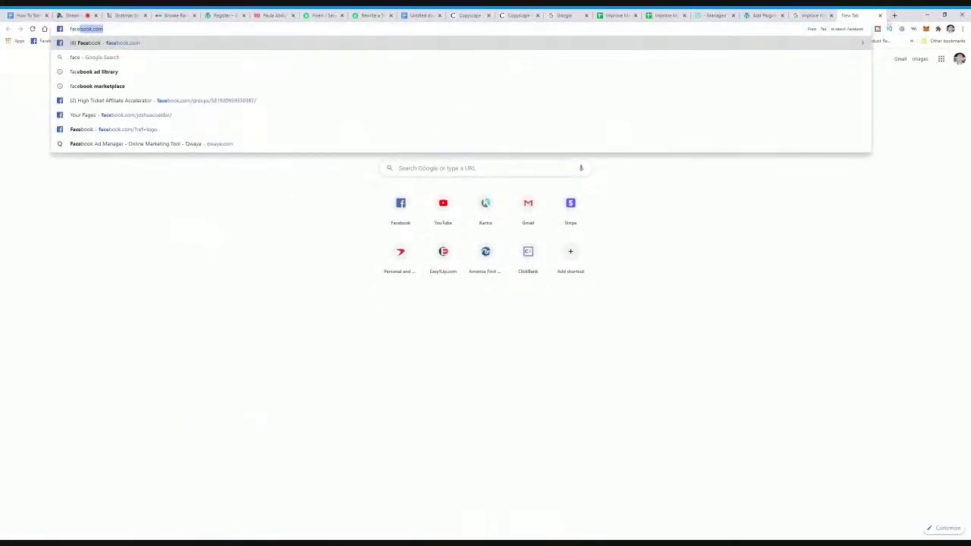
{"action": "type", "text": "bookadlibrar"}
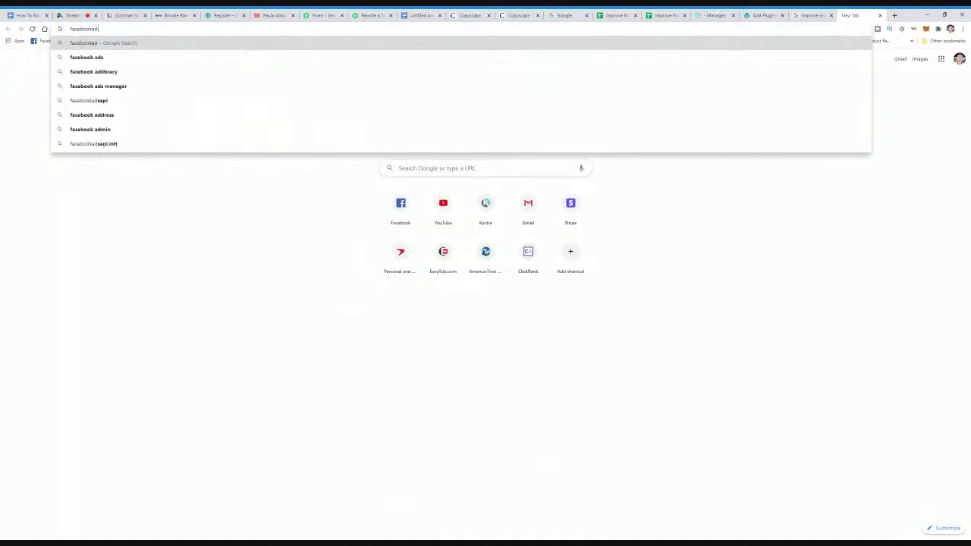
{"action": "type", "text": "y.com"}
{"action": "key", "text": "Return"}
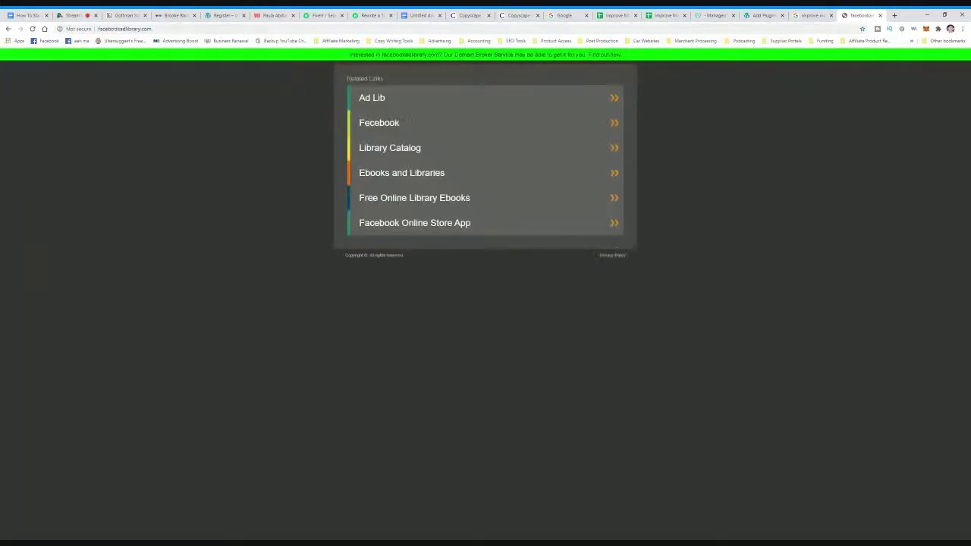
{"action": "left_click", "coordinate": [127, 29]}
{"action": "type", "text": "facebook ad libra"}
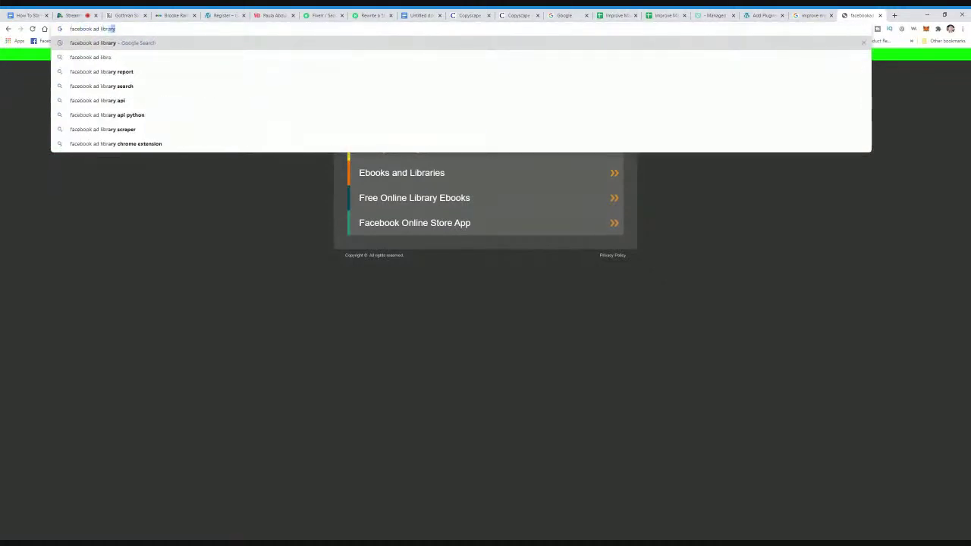
{"action": "key", "text": "Return"}
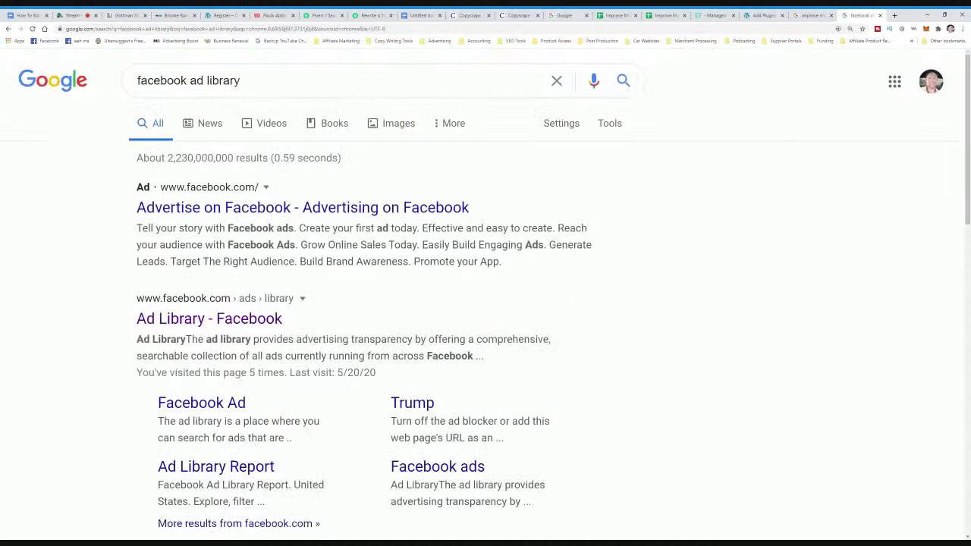
- Open Facebook's Ad Library page from the search results
{"action": "left_click", "coordinate": [253, 323]}
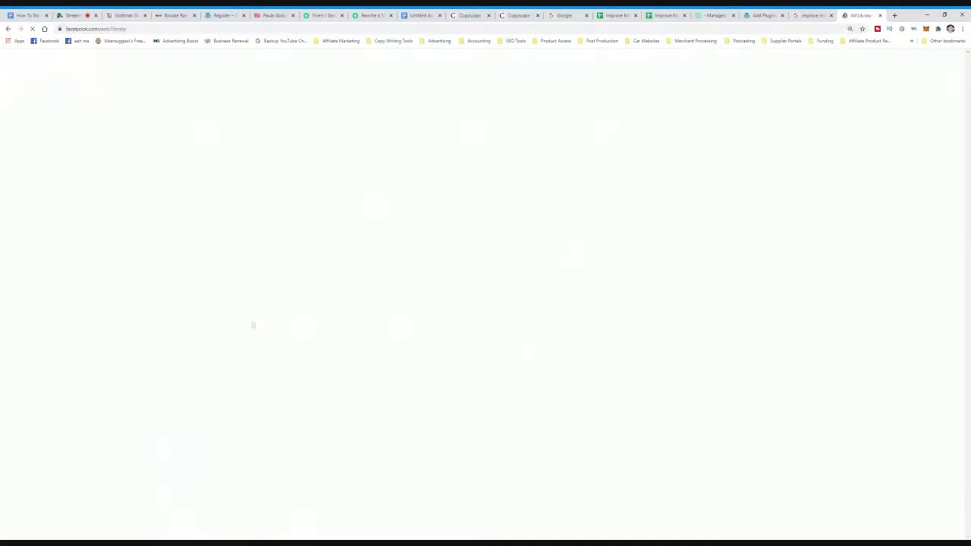
{"action": "scroll", "coordinate": [479, 309], "scroll_direction": "down", "scroll_amount": 2}
{"action": "scroll", "coordinate": [480, 308], "scroll_direction": "up", "scroll_amount": 2}
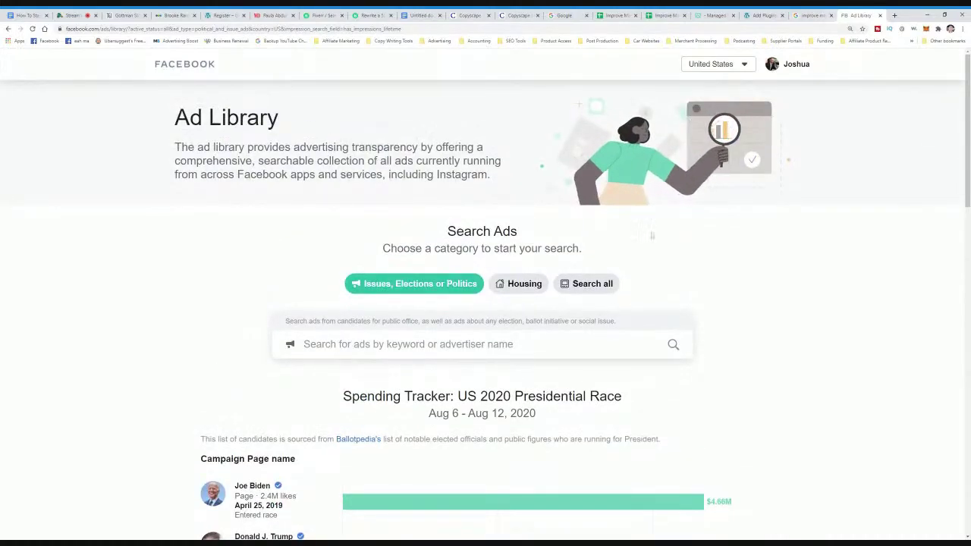
{"action": "scroll", "coordinate": [743, 205], "scroll_direction": "down", "scroll_amount": 11}
{"action": "scroll", "coordinate": [649, 263], "scroll_direction": "up", "scroll_amount": 9}
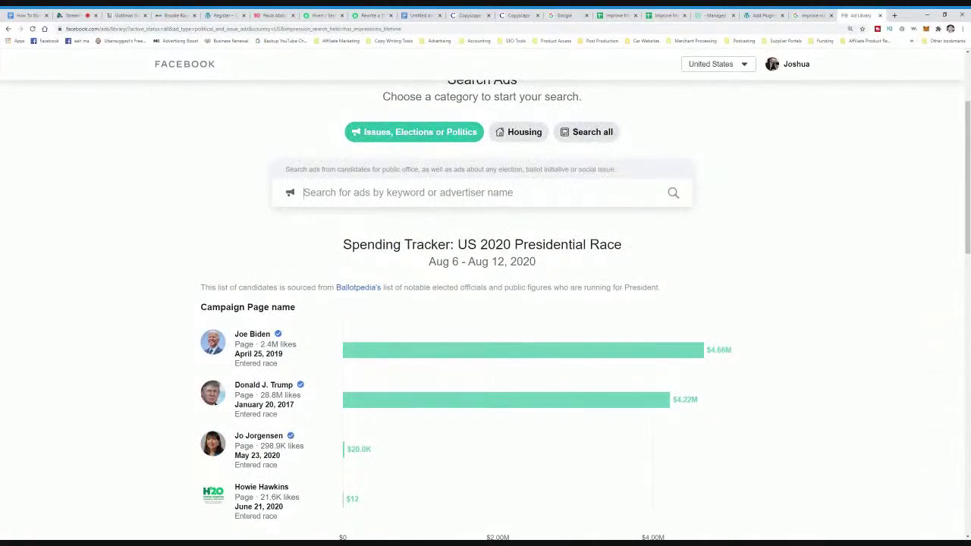
- Search the Ad Library for 'improve marriage' and open the Relationship, Dating & Marriage advertiser
{"action": "left_click", "coordinate": [402, 194]}
{"action": "type", "text": "im"}
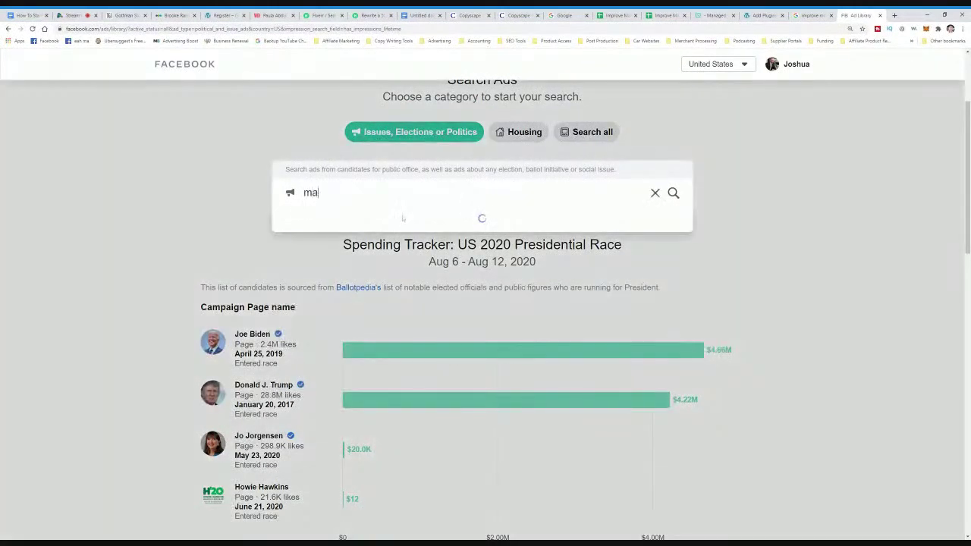
{"action": "key", "text": "BackSpace"}
{"action": "key", "text": "BackSpace"}
{"action": "type", "text": "imrpv"}
{"action": "key", "text": "BackSpace"}
{"action": "key", "text": "BackSpace"}
{"action": "key", "text": "BackSpace"}
{"action": "type", "text": "prove marriage"}
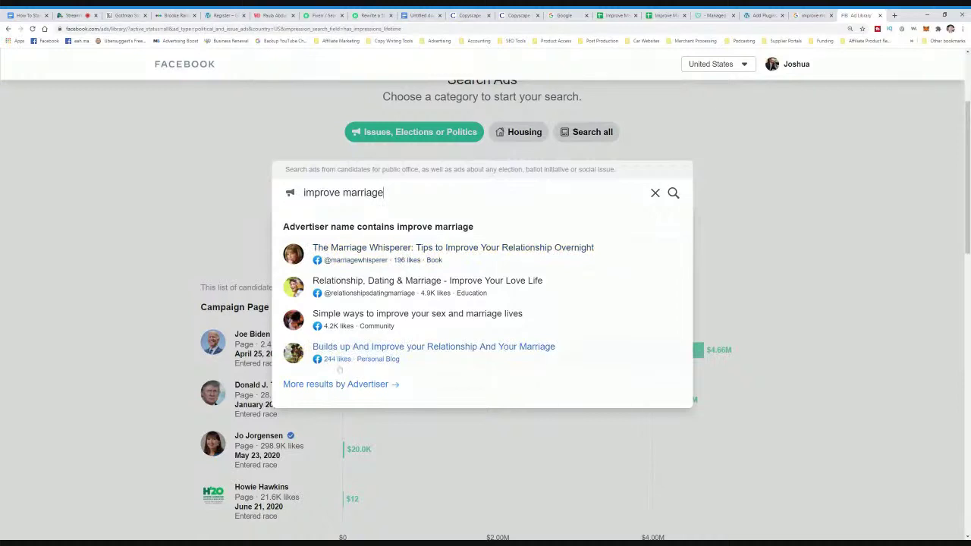
{"action": "left_click", "coordinate": [381, 295]}
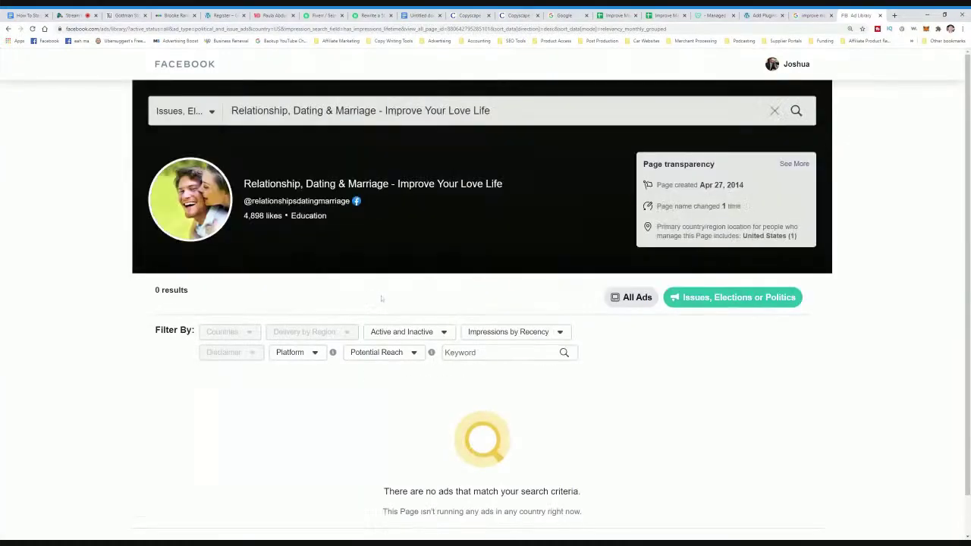
{"action": "scroll", "coordinate": [388, 343], "scroll_direction": "down", "scroll_amount": 1}
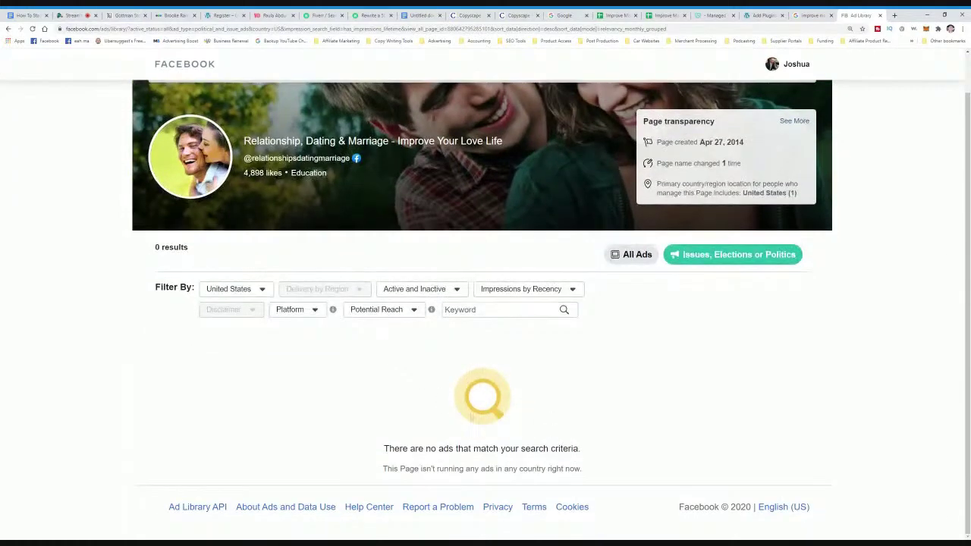
{"action": "scroll", "coordinate": [470, 417], "scroll_direction": "up", "scroll_amount": 1}
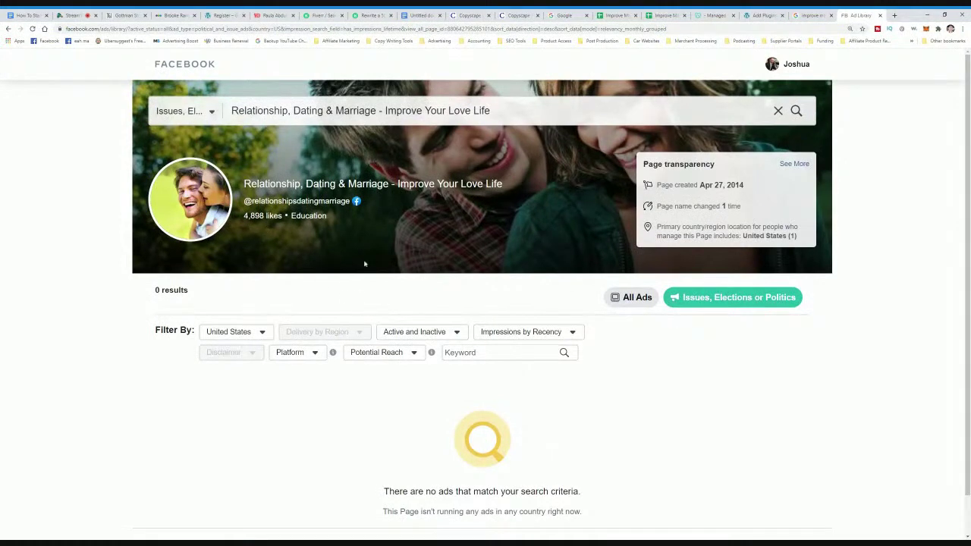
- Open the 'Marriage Shouldn't Be Hard' ad's therapy site and inspect its URL
{"action": "left_click", "coordinate": [811, 15]}
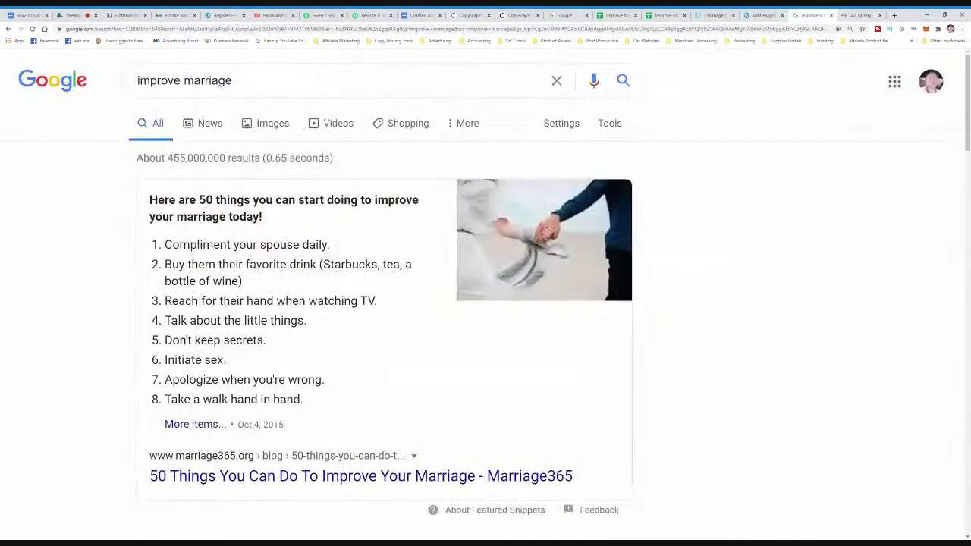
{"action": "scroll", "coordinate": [485, 303], "scroll_direction": "down", "scroll_amount": 15}
{"action": "scroll", "coordinate": [216, 295], "scroll_direction": "down", "scroll_amount": 5}
{"action": "scroll", "coordinate": [216, 296], "scroll_direction": "up", "scroll_amount": 1}
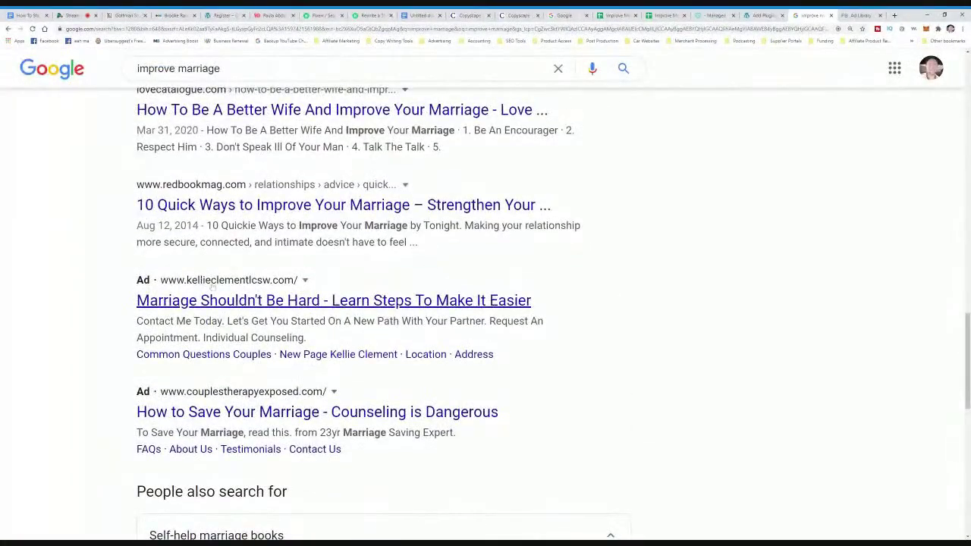
{"action": "left_click", "coordinate": [246, 305]}
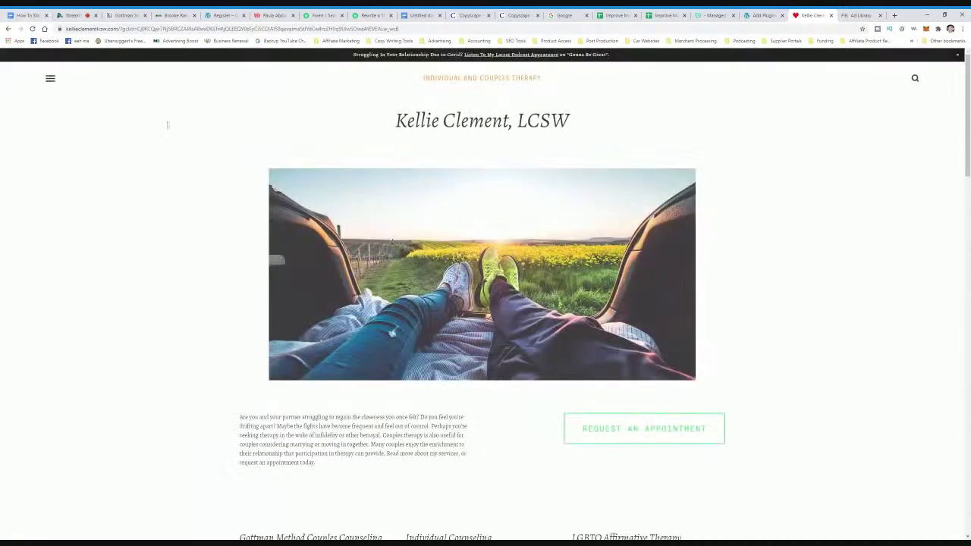
{"action": "left_click", "coordinate": [113, 28]}
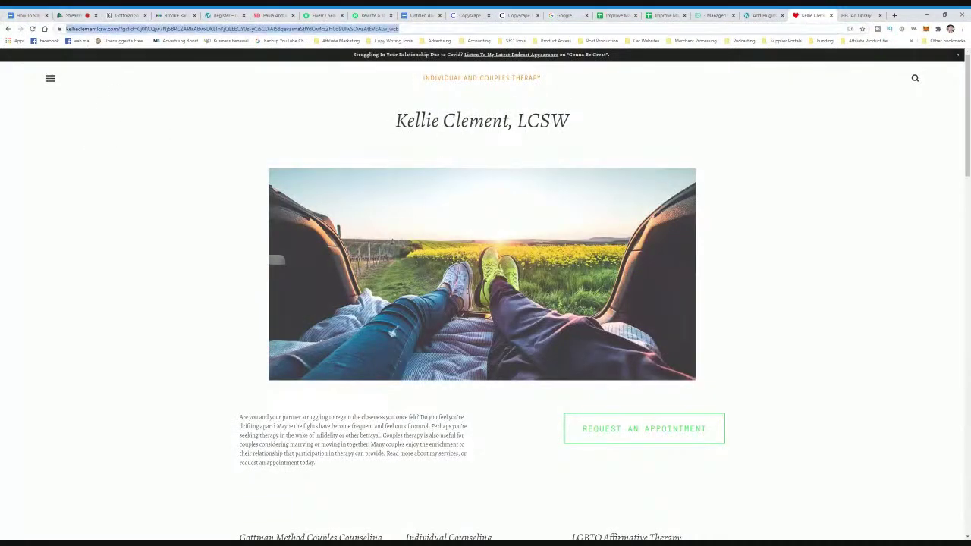
{"action": "left_click", "coordinate": [133, 28]}
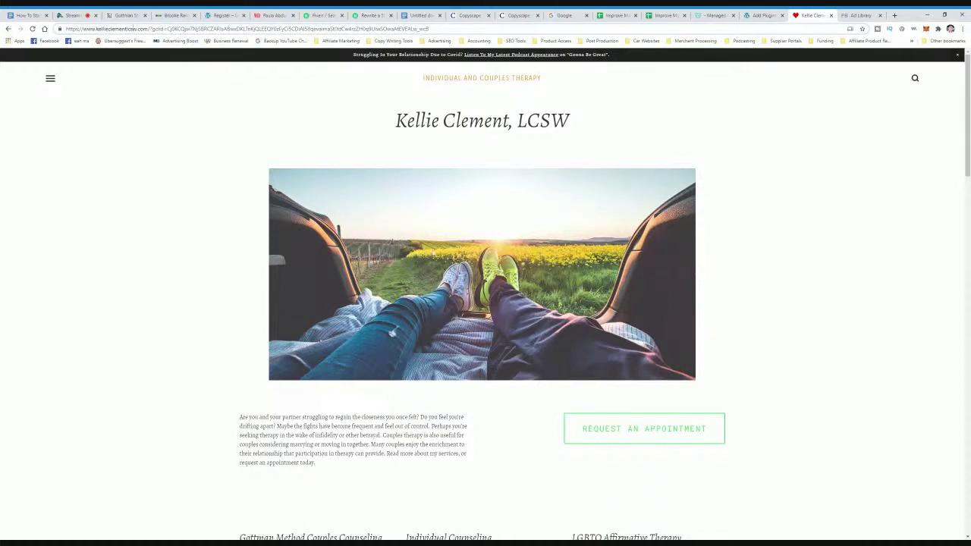
{"action": "left_click", "coordinate": [848, 19]}
- Search the Ad Library for the therapist's name plus 'LCSW', checking it against their website
{"action": "left_click", "coordinate": [490, 111]}
{"action": "left_click_drag", "start_coordinate": [490, 111], "coordinate": [230, 111]}
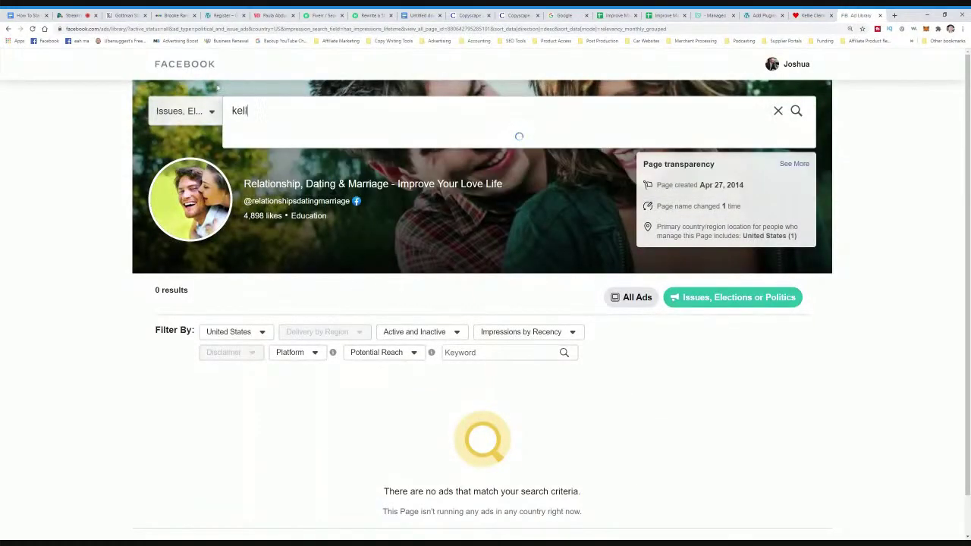
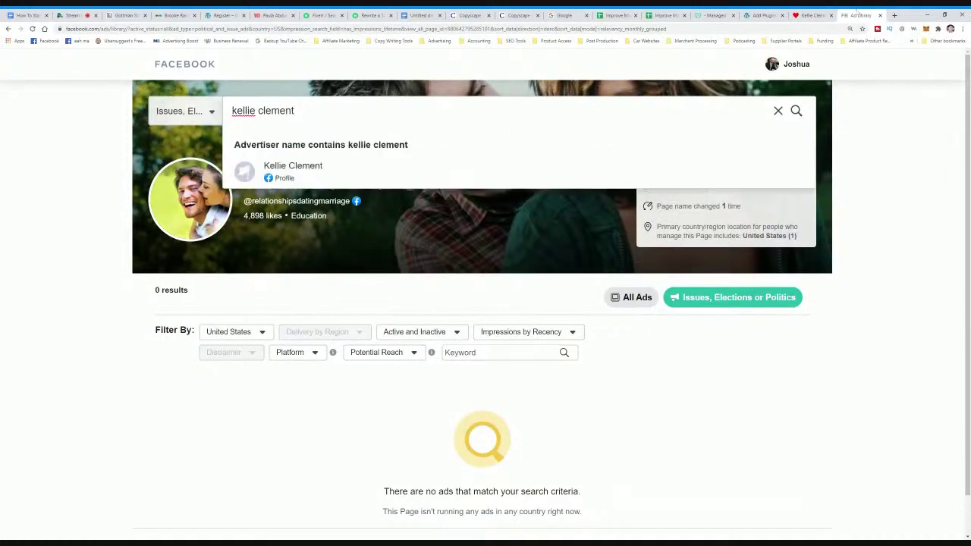
{"action": "left_click", "coordinate": [812, 15]}
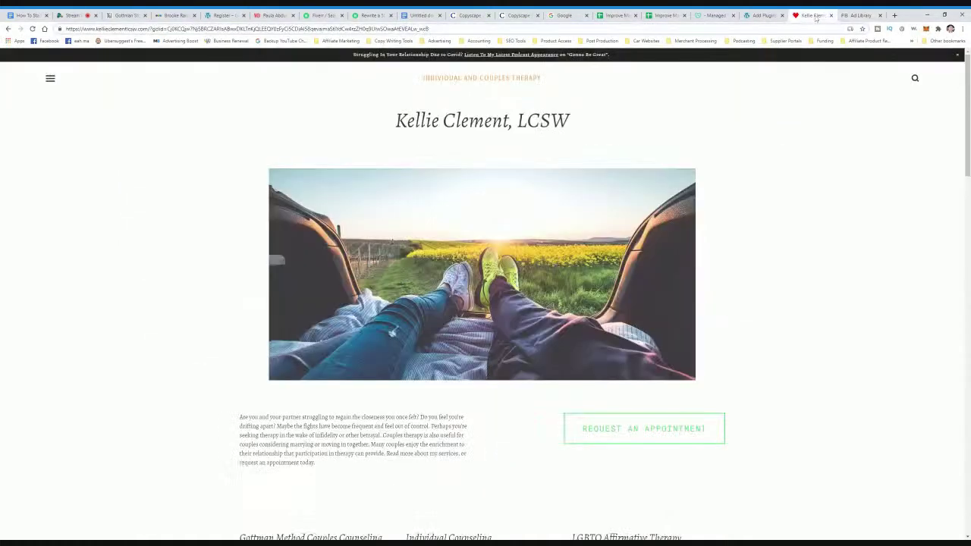
{"action": "left_click", "coordinate": [854, 17]}
{"action": "type", "text": "lcsw"}
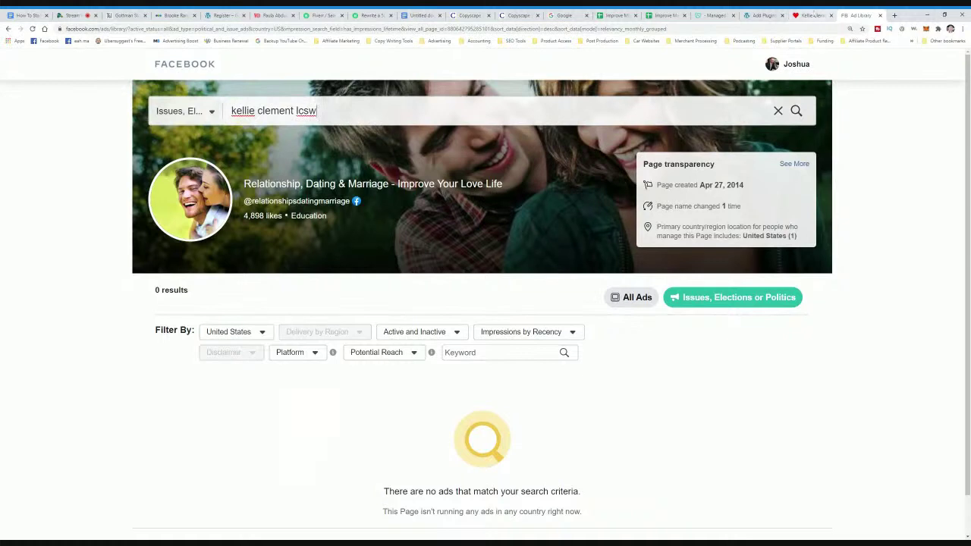
{"action": "left_click", "coordinate": [815, 16]}
{"action": "left_click", "coordinate": [856, 16]}
{"action": "left_click", "coordinate": [811, 16]}
{"action": "left_click", "coordinate": [8, 28]}
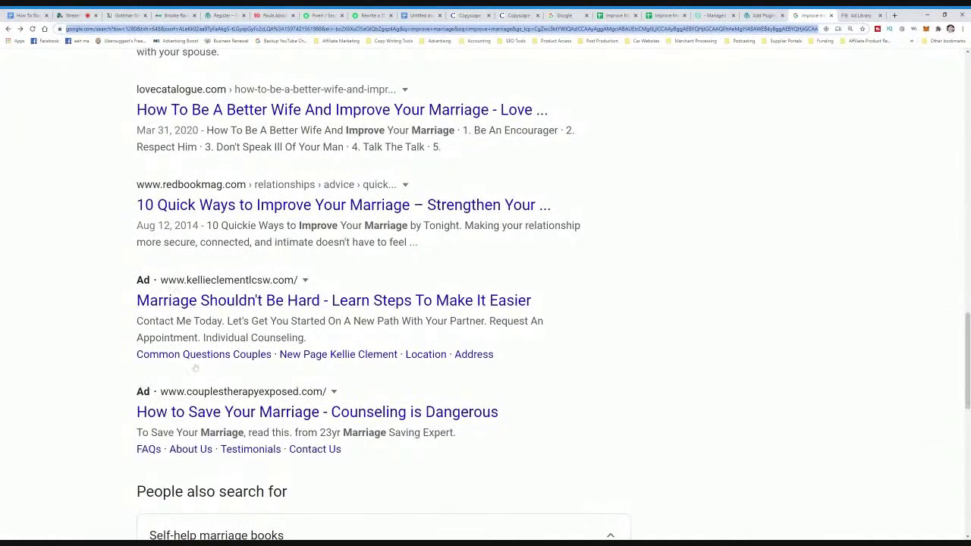
- Open the 'How to Save Your Marriage' quiz page, then search the Ad Library for 'couples therapy'
{"action": "scroll", "coordinate": [195, 411], "scroll_direction": "down", "scroll_amount": 2}
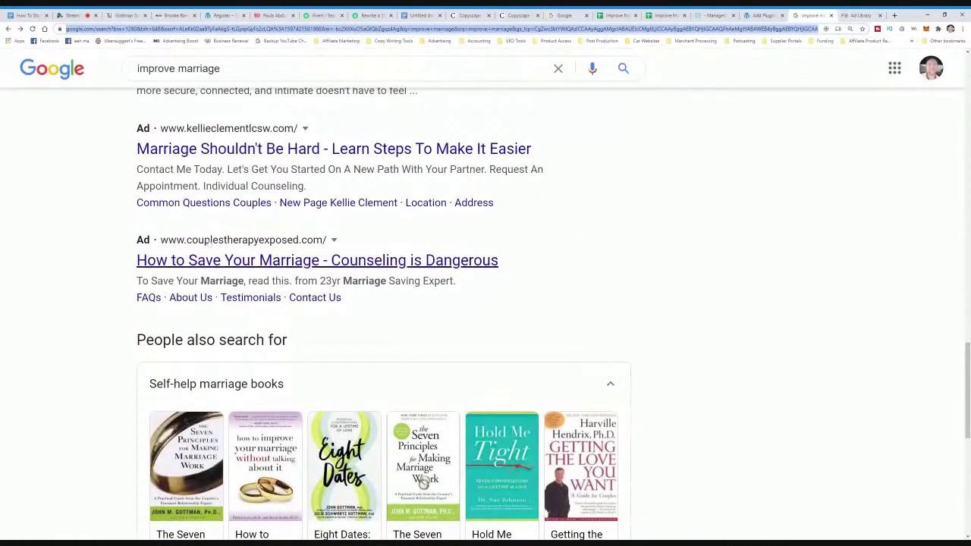
{"action": "left_click", "coordinate": [277, 260]}
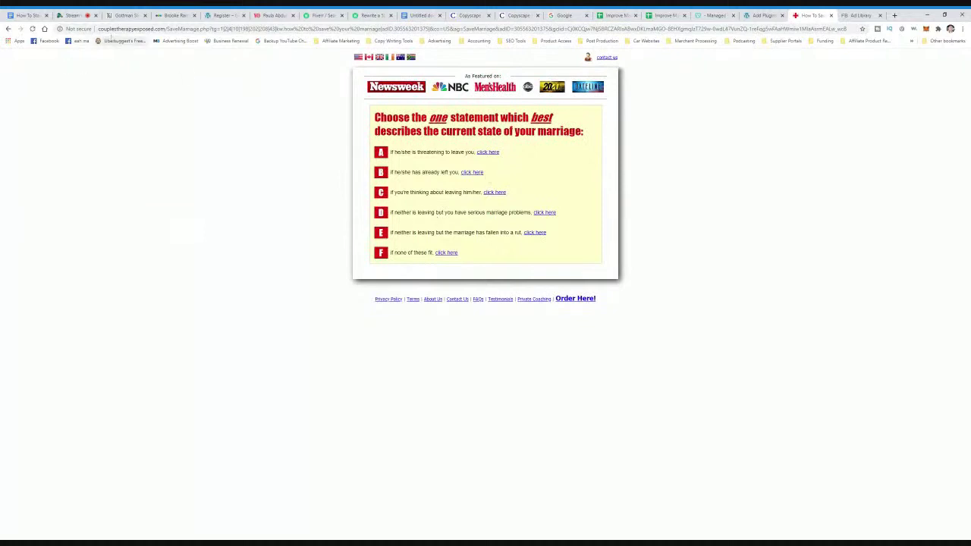
{"action": "left_click", "coordinate": [859, 15]}
{"action": "triple_click", "coordinate": [273, 111]}
{"action": "type", "text": "couples therapy"}
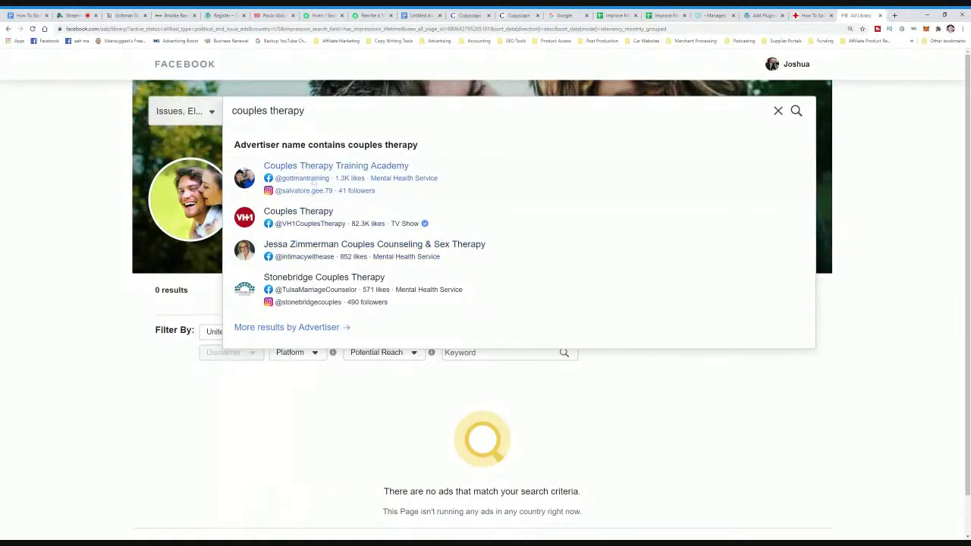
- Open the Couples Therapy Training Academy advertiser page and scan its ads
{"action": "left_click", "coordinate": [315, 177]}
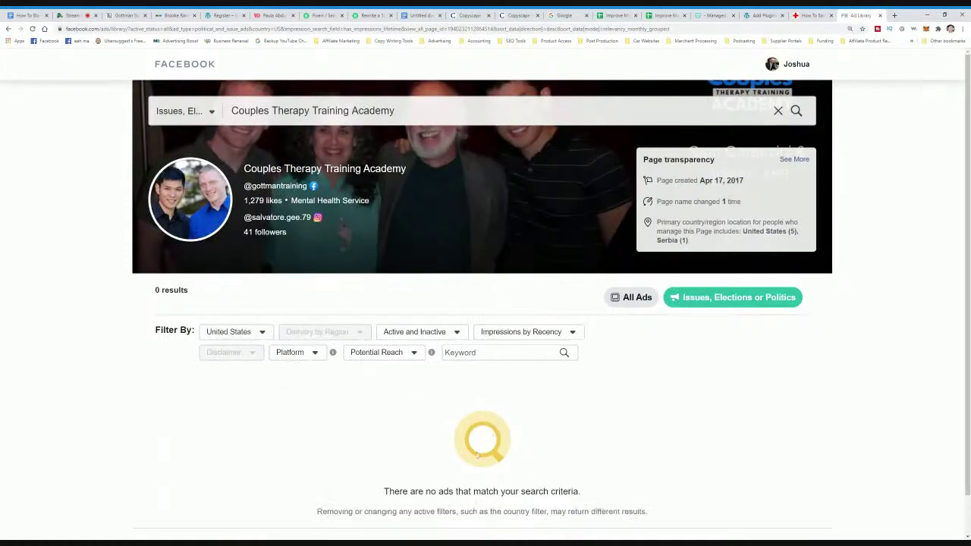
{"action": "scroll", "coordinate": [524, 470], "scroll_direction": "down", "scroll_amount": 1}
{"action": "scroll", "coordinate": [546, 451], "scroll_direction": "up", "scroll_amount": 1}
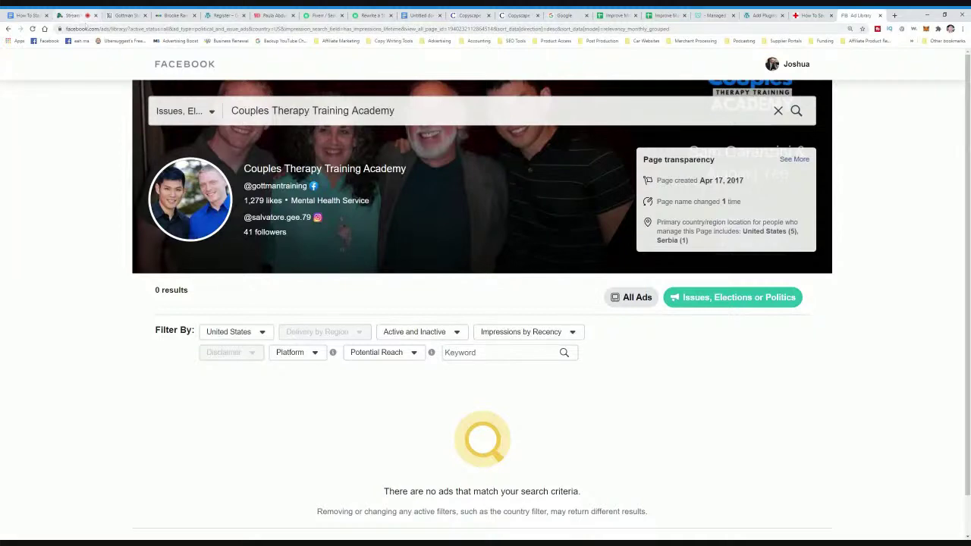
- Activate the newly installed Yoast SEO plugin on the Add Plugins page
{"action": "left_click", "coordinate": [762, 15]}
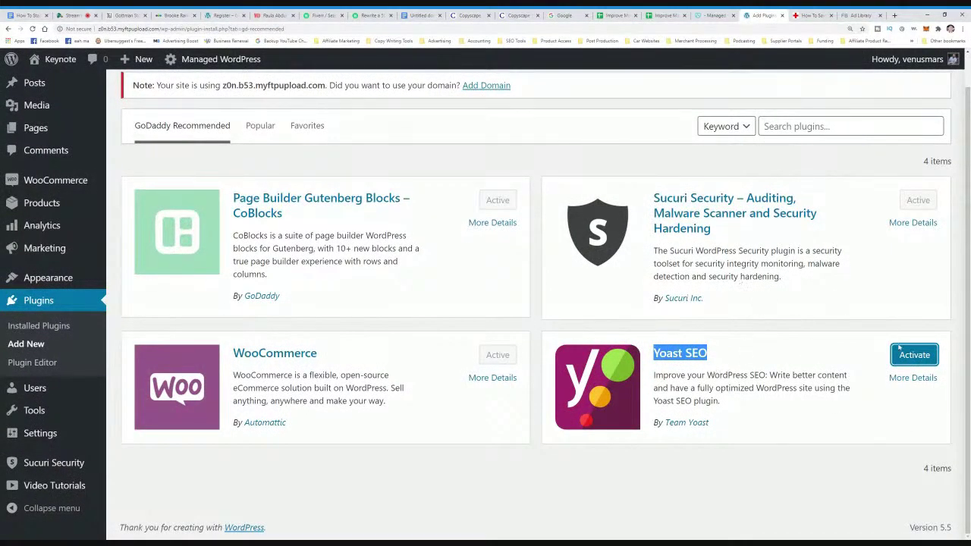
{"action": "left_click", "coordinate": [796, 332]}
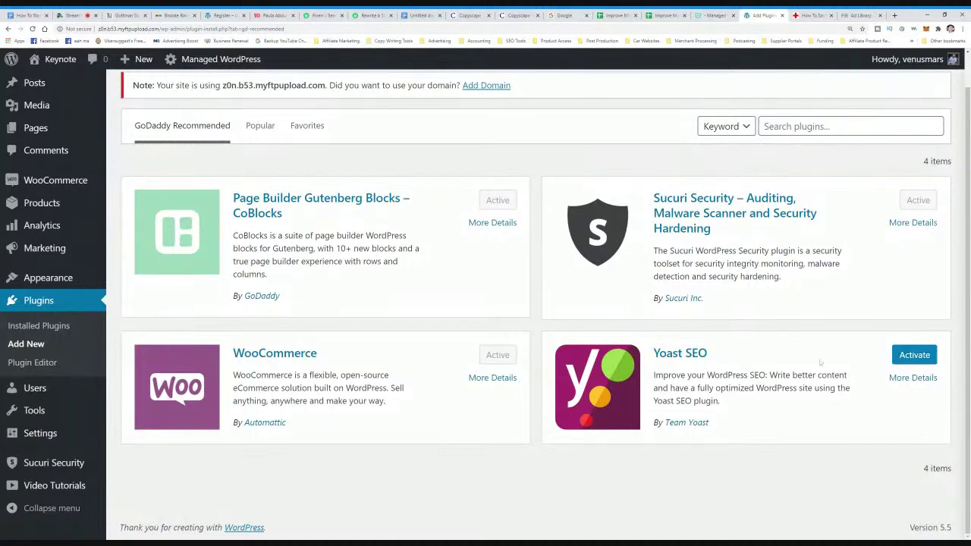
{"action": "left_click", "coordinate": [902, 358]}
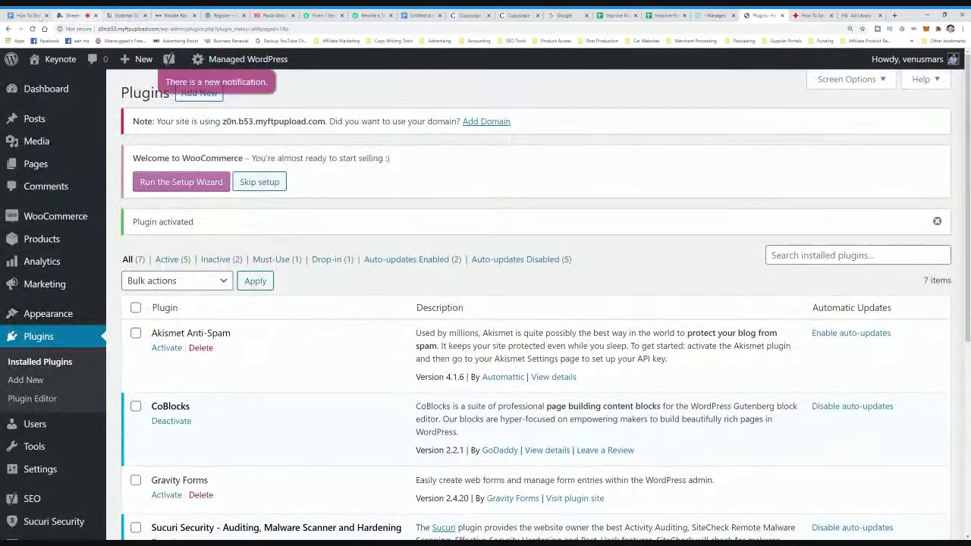
{"action": "left_click", "coordinate": [30, 15]}
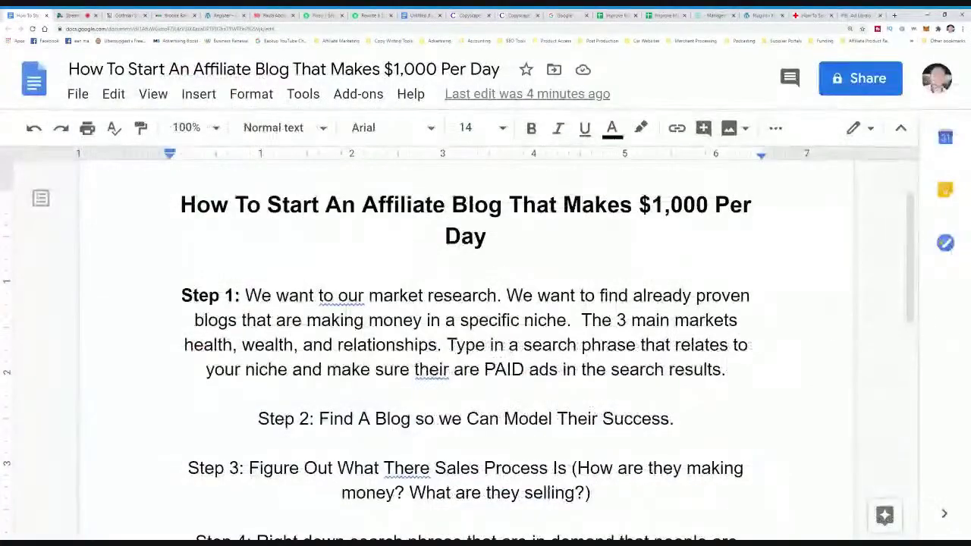
- Add a 'Step 6: Install Plugins' line below the domain list in the doc
{"action": "scroll", "coordinate": [466, 341], "scroll_direction": "down", "scroll_amount": 5}
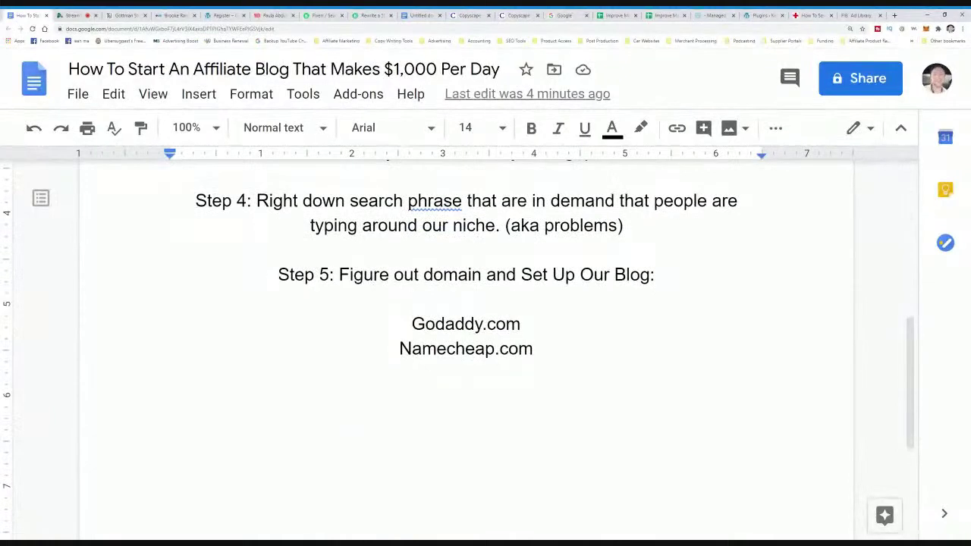
{"action": "key", "text": "Return"}
{"action": "key", "text": "Return"}
{"action": "type", "text": "Step 6: "}
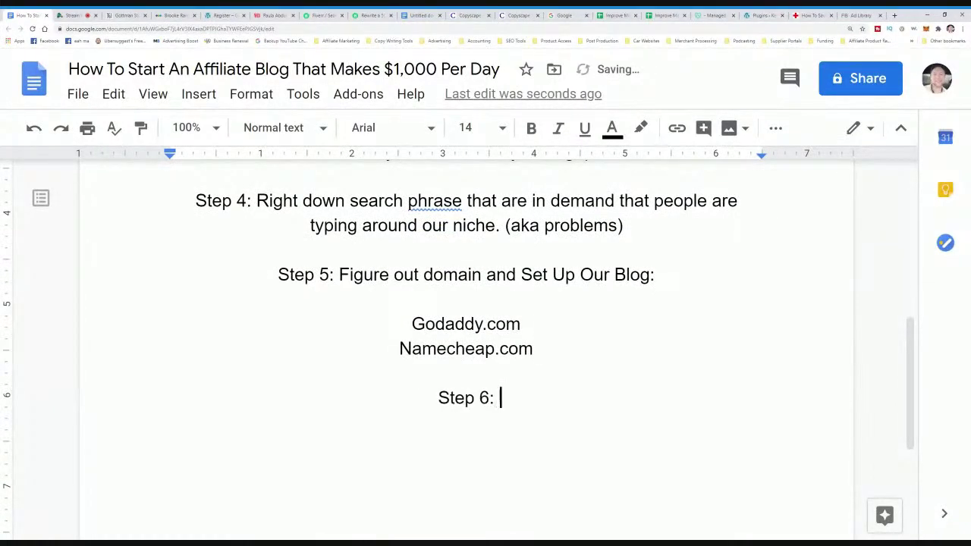
{"action": "type", "text": "Install Plugins"}
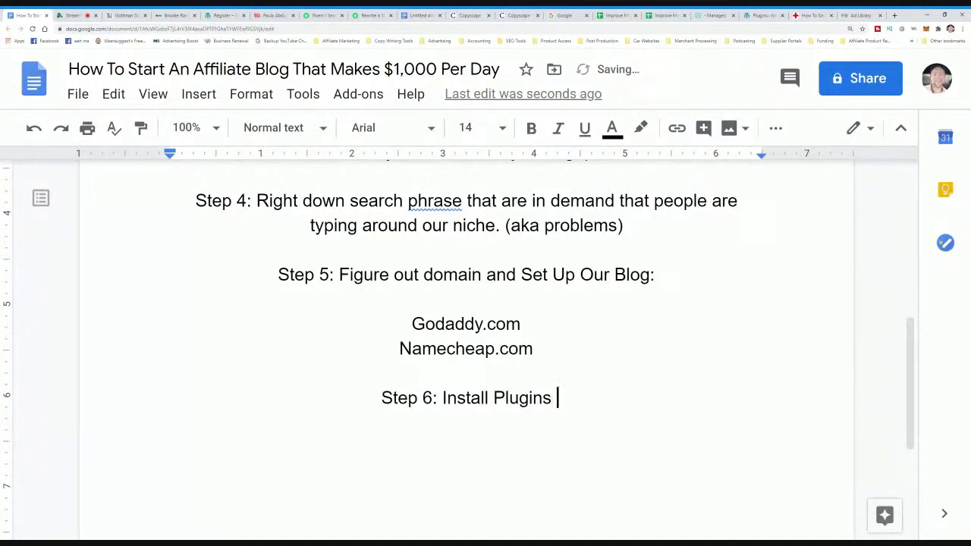
{"action": "key", "text": "Return"}
{"action": "key", "text": "ctrl+shift+l"}
{"action": "key", "text": "BackSpace"}
- List 'Yoast SEO' as the first plugin under Step 6, then open a new browser tab
{"action": "key", "text": "Return"}
{"action": "type", "text": "Yoast SEO"}
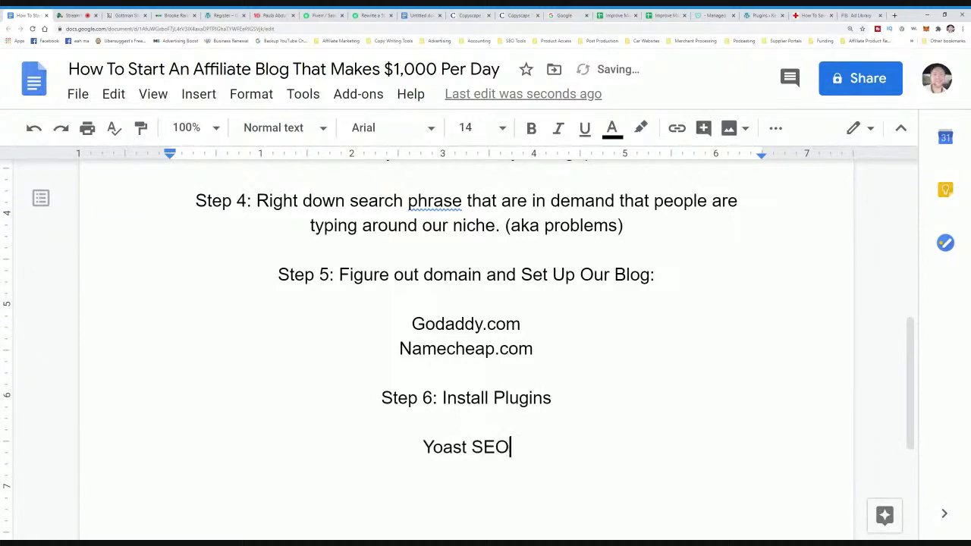
{"action": "key", "text": "Return"}
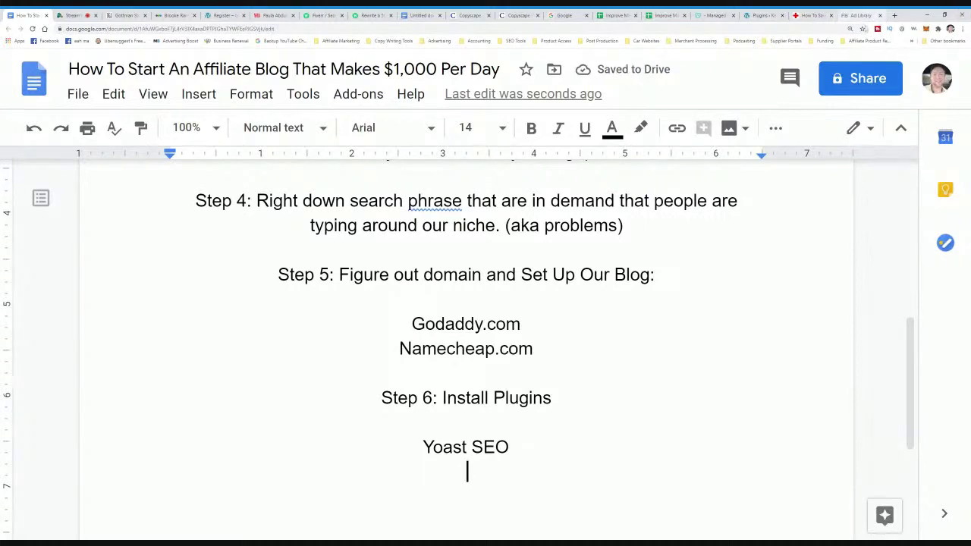
{"action": "left_click", "coordinate": [894, 15]}
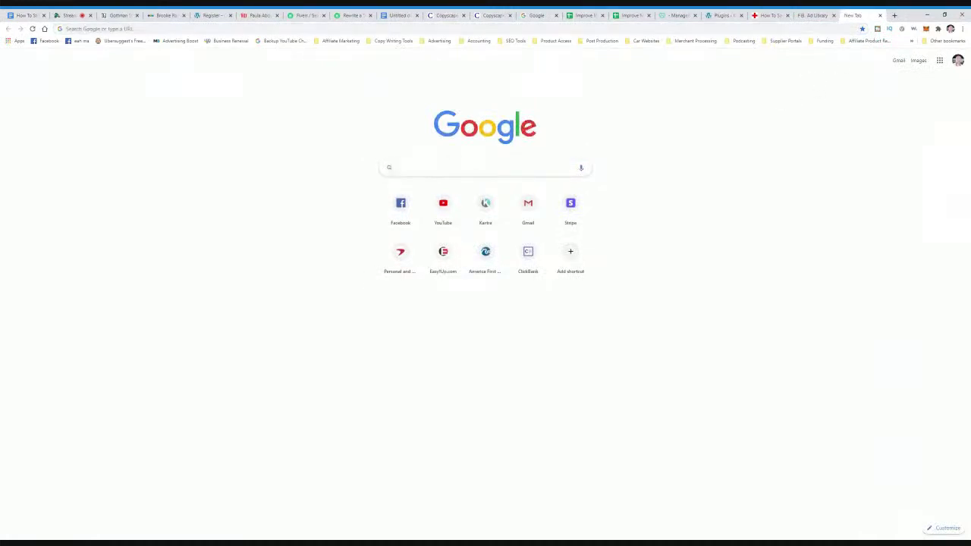
- Search Google for 'must have plugins for wordpress' and browse the popular plugins carousel
{"action": "type", "text": "must have "}
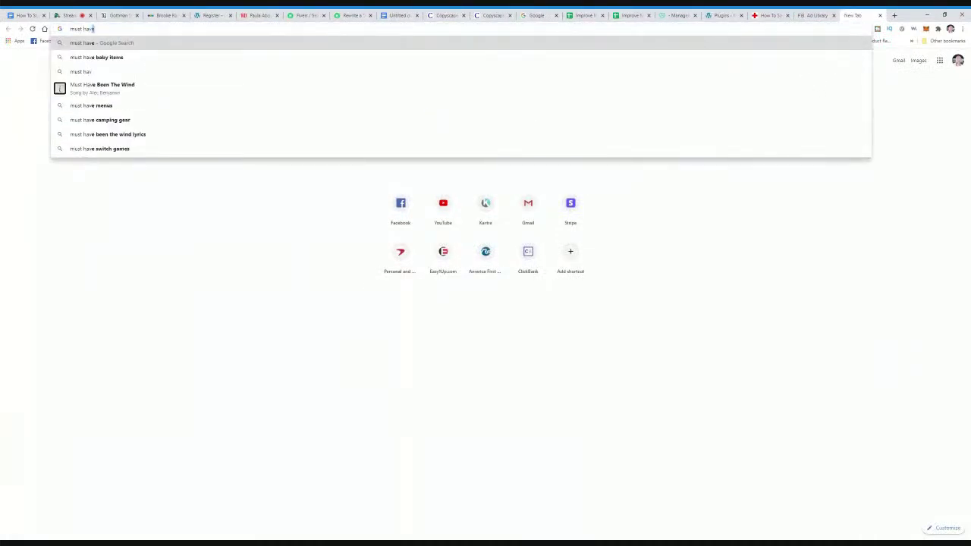
{"action": "type", "text": "plugins "}
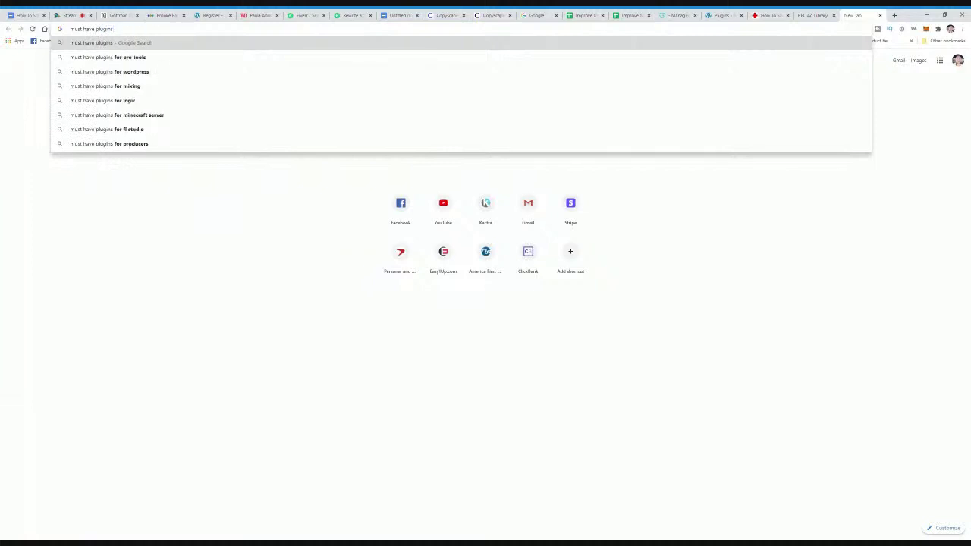
{"action": "type", "text": "for wordpress"}
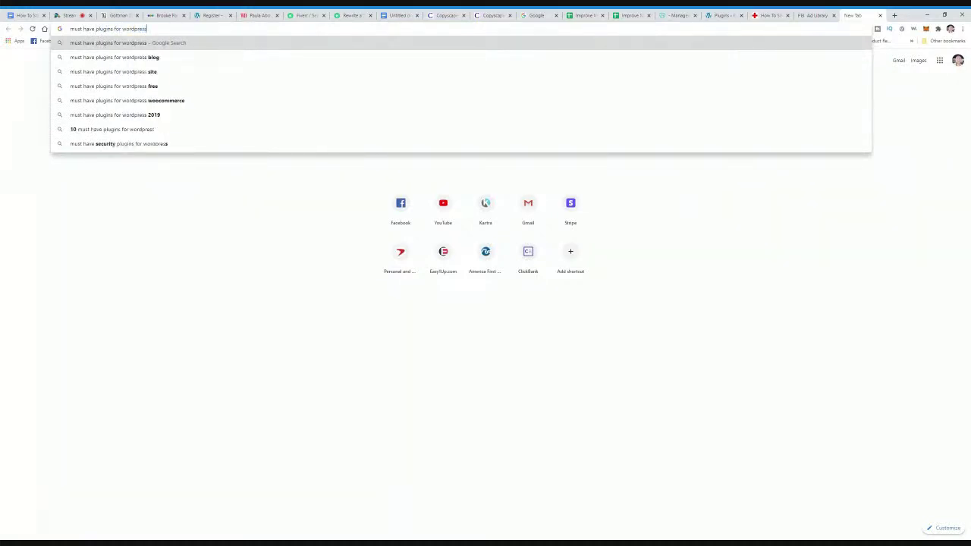
{"action": "key", "text": "Return"}
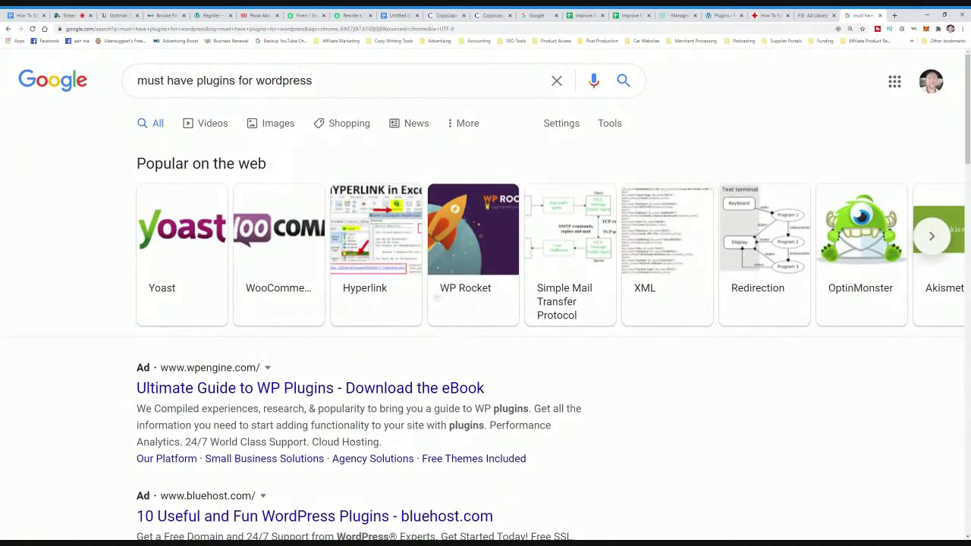
{"action": "left_click", "coordinate": [932, 235]}
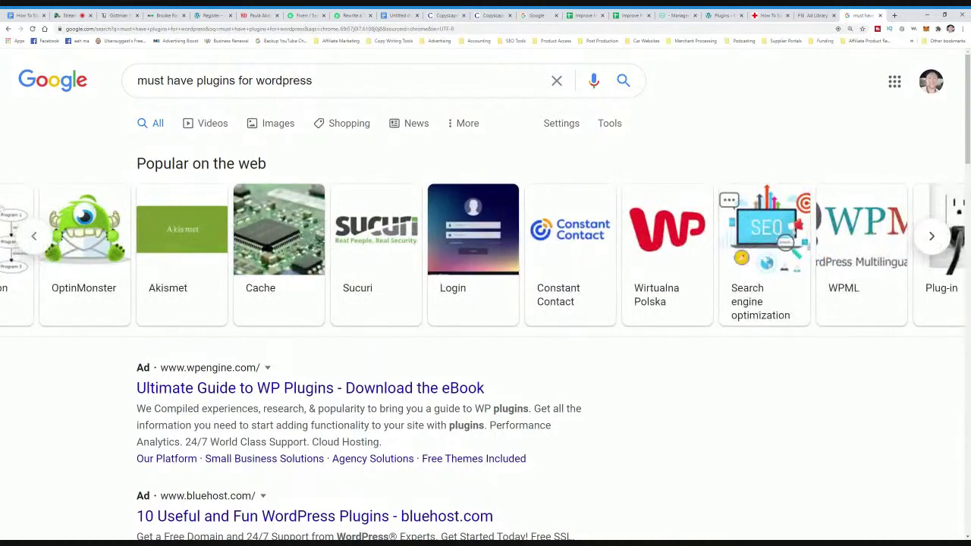
{"action": "left_click", "coordinate": [33, 236]}
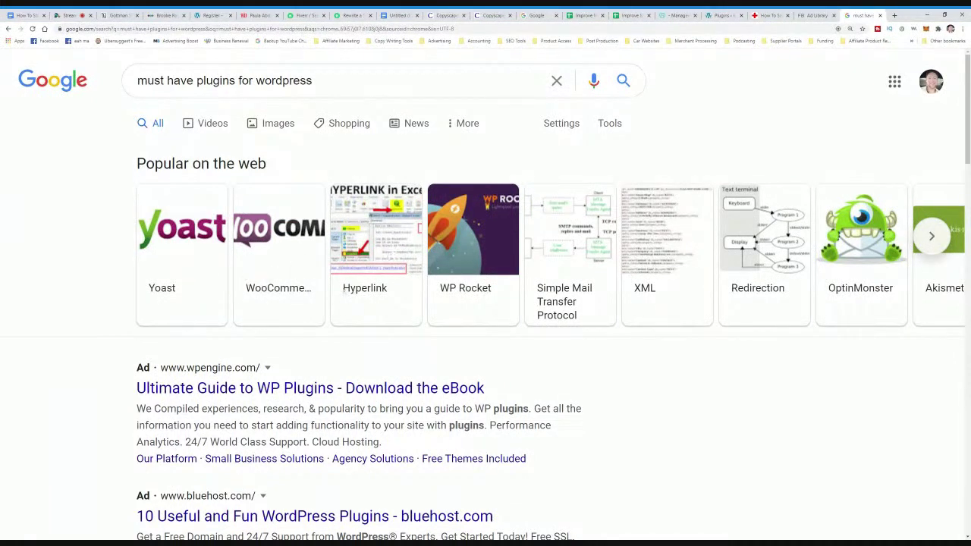
{"action": "left_click", "coordinate": [931, 237]}
{"action": "left_click", "coordinate": [931, 236]}
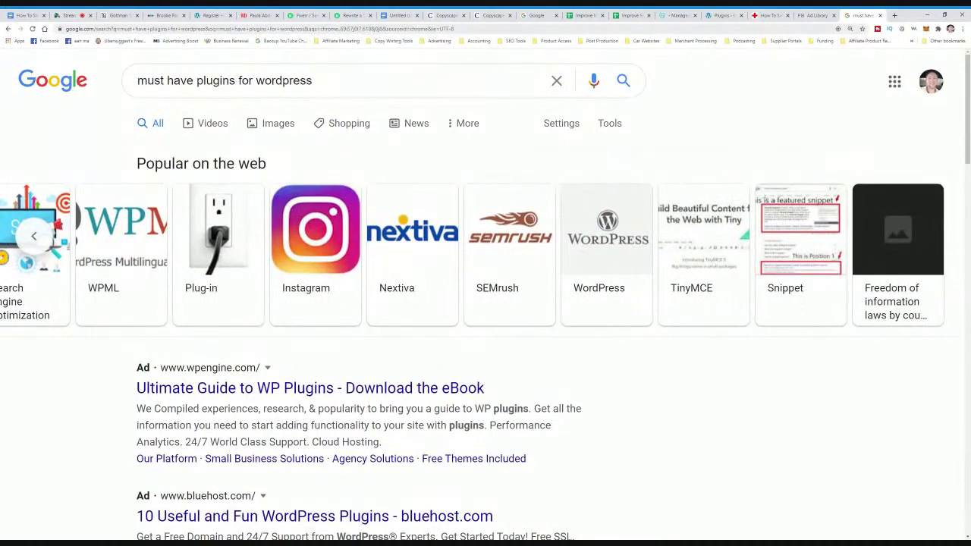
- Go to the WordPress site's Settings > General page
{"action": "left_click", "coordinate": [716, 15]}
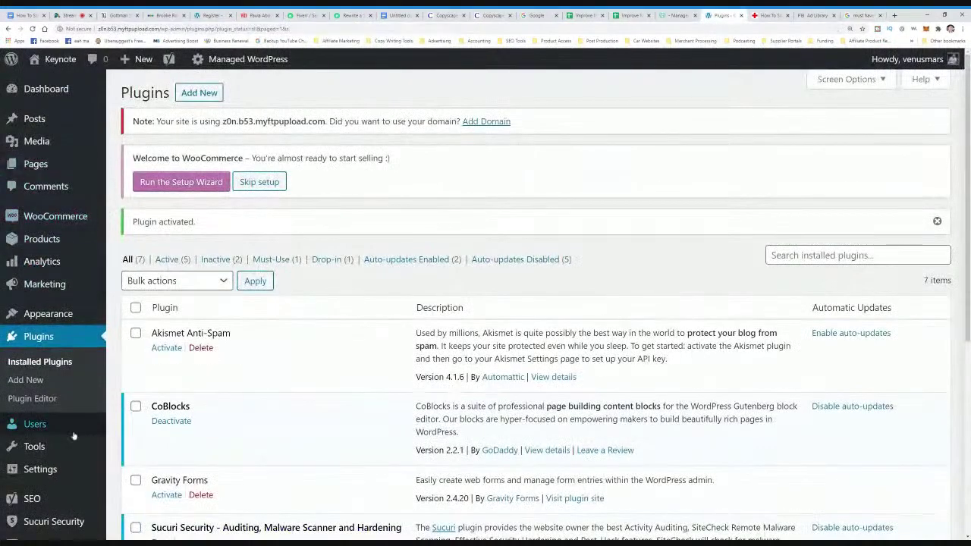
{"action": "scroll", "coordinate": [31, 425], "scroll_direction": "down", "scroll_amount": 1}
{"action": "mouse_move", "coordinate": [53, 429]}
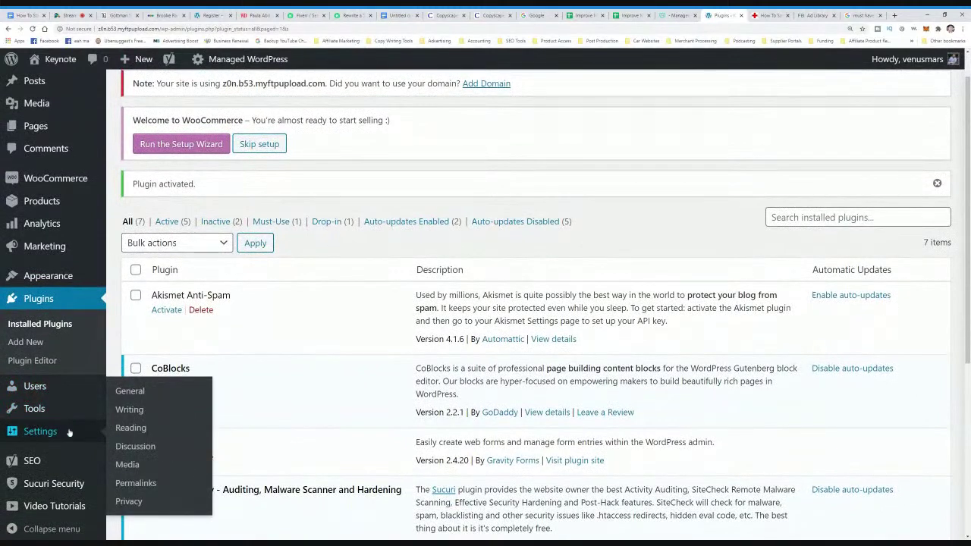
{"action": "left_click", "coordinate": [136, 396]}
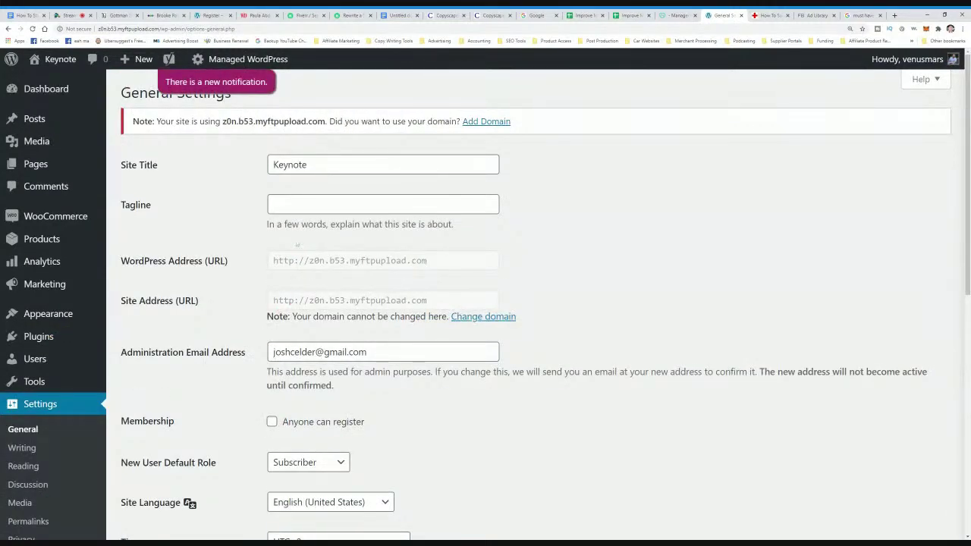
- Start replacing the 'Keynote' site title with 'Mars & Ven…', then check GoDaddy hosting
{"action": "left_click_drag", "start_coordinate": [310, 164], "coordinate": [203, 160]}
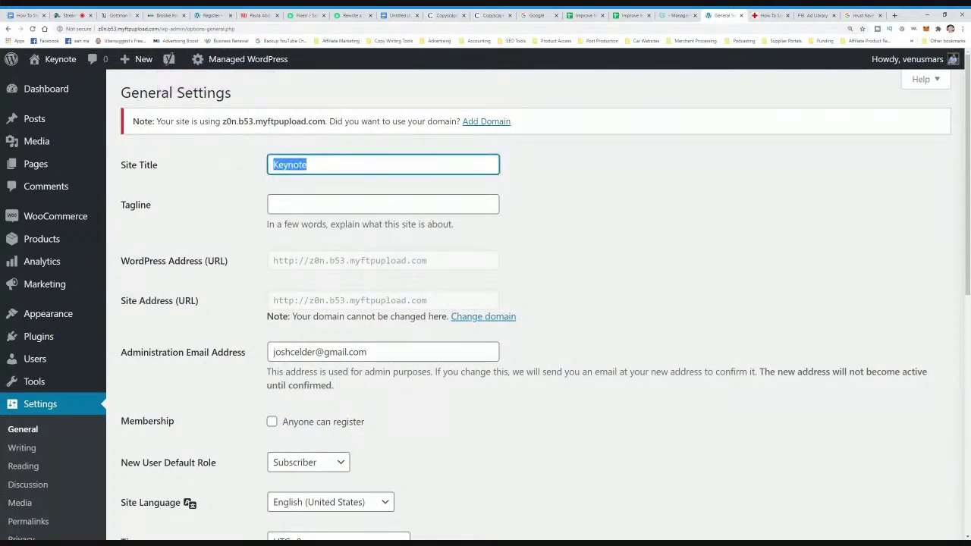
{"action": "type", "text": "V"}
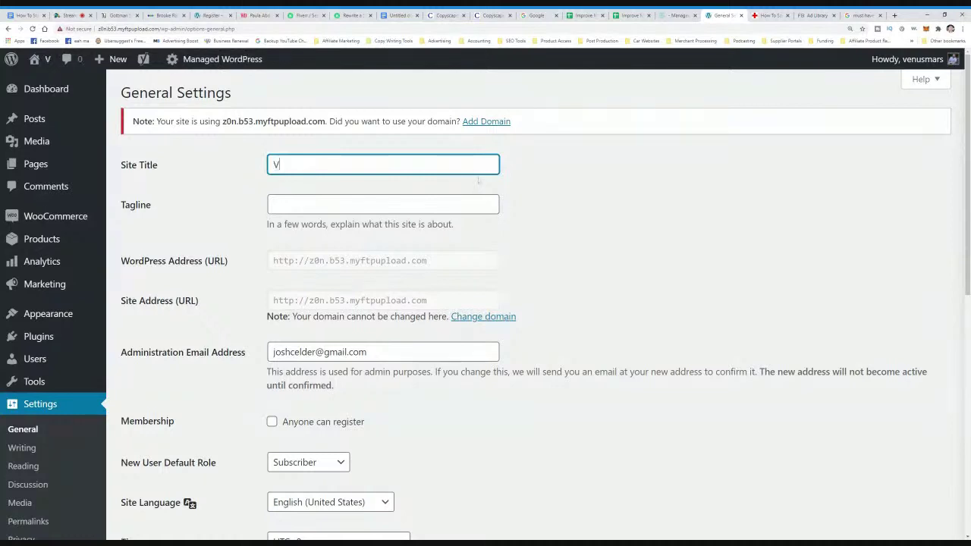
{"action": "type", "text": "enu"}
{"action": "key", "text": "BackSpace"}
{"action": "key", "text": "BackSpace"}
{"action": "key", "text": "BackSpace"}
{"action": "key", "text": "BackSpace"}
{"action": "type", "text": "Mars "}
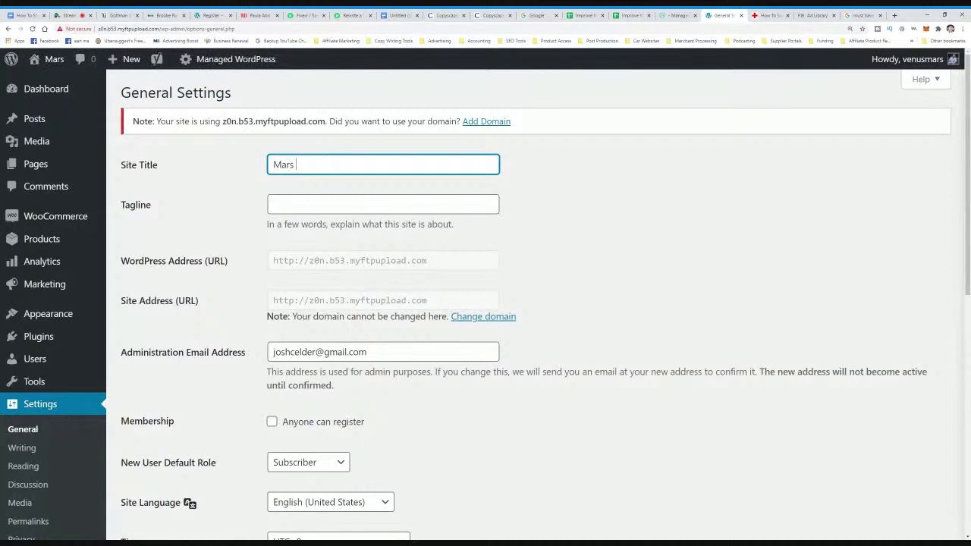
{"action": "type", "text": "& Ven"}
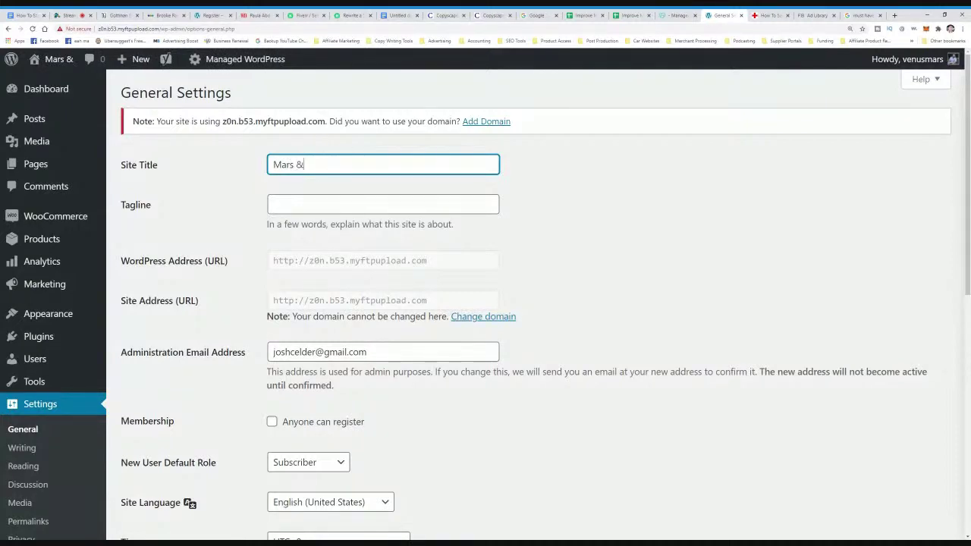
{"action": "key", "text": "BackSpace"}
{"action": "key", "text": "BackSpace"}
{"action": "key", "text": "BackSpace"}
{"action": "key", "text": "BackSpace"}
{"action": "key", "text": "BackSpace"}
{"action": "key", "text": "BackSpace"}
{"action": "key", "text": "BackSpace"}
{"action": "key", "text": "BackSpace"}
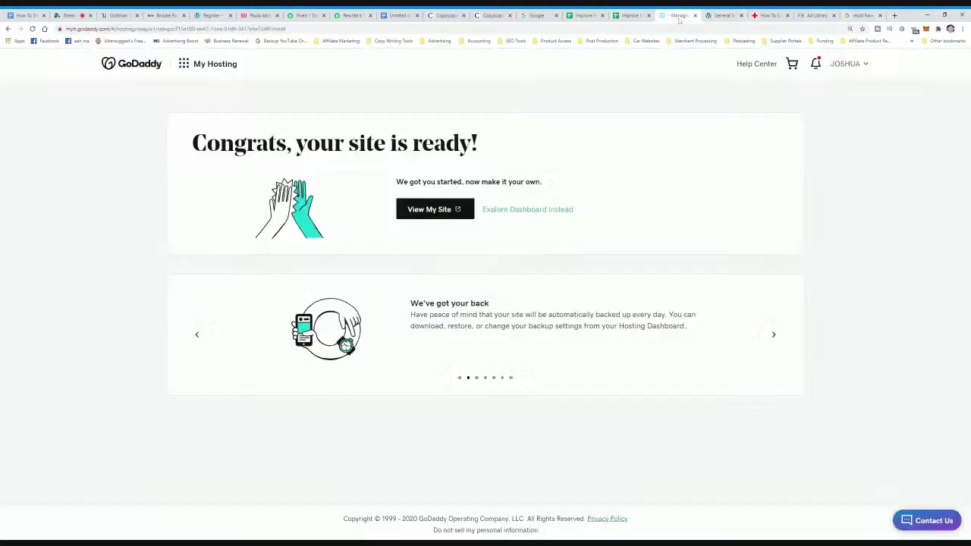
{"action": "left_click", "coordinate": [678, 15]}
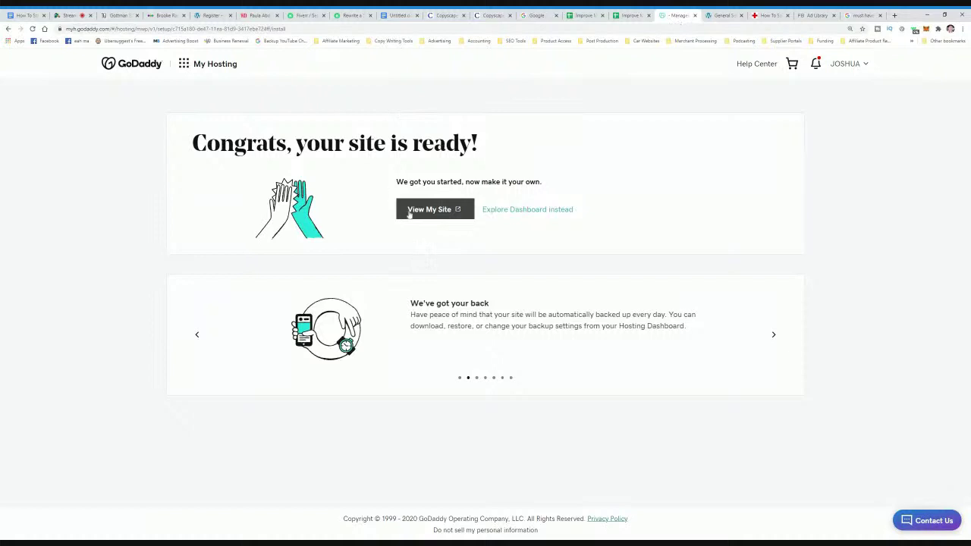
- Check GoDaddy's My Domains list, including mars-venus.com, then return to WordPress General Settings
{"action": "left_click", "coordinate": [183, 64]}
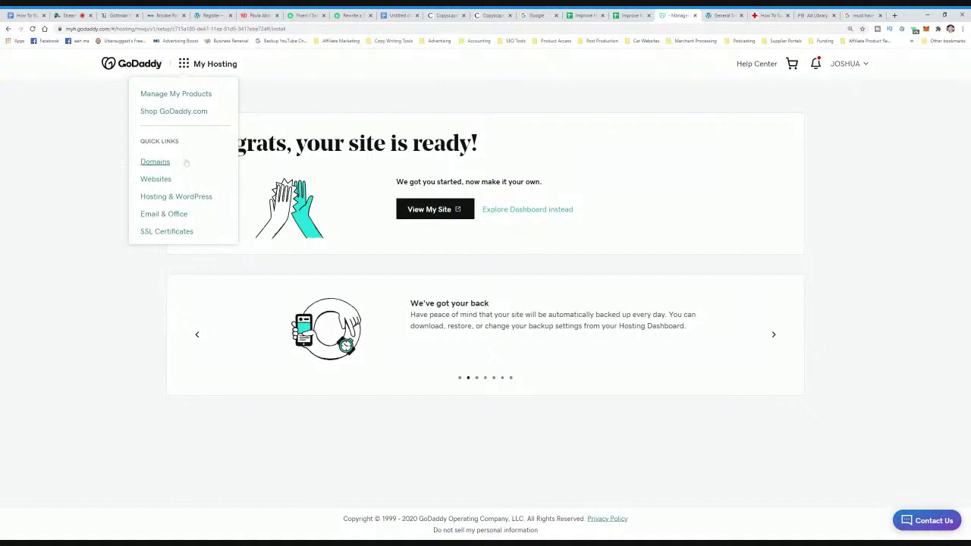
{"action": "left_click", "coordinate": [156, 162]}
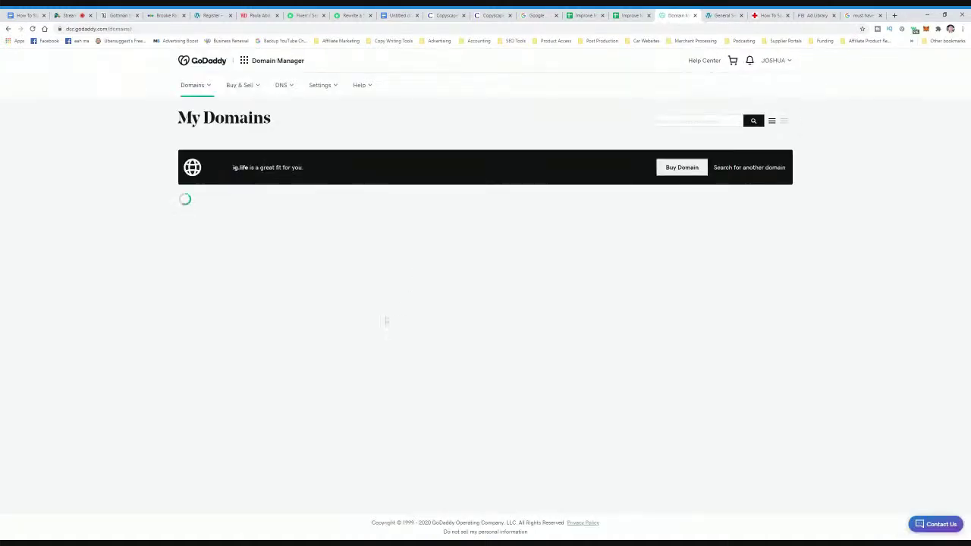
{"action": "scroll", "coordinate": [316, 284], "scroll_direction": "down", "scroll_amount": 4}
{"action": "scroll", "coordinate": [316, 284], "scroll_direction": "down", "scroll_amount": 2}
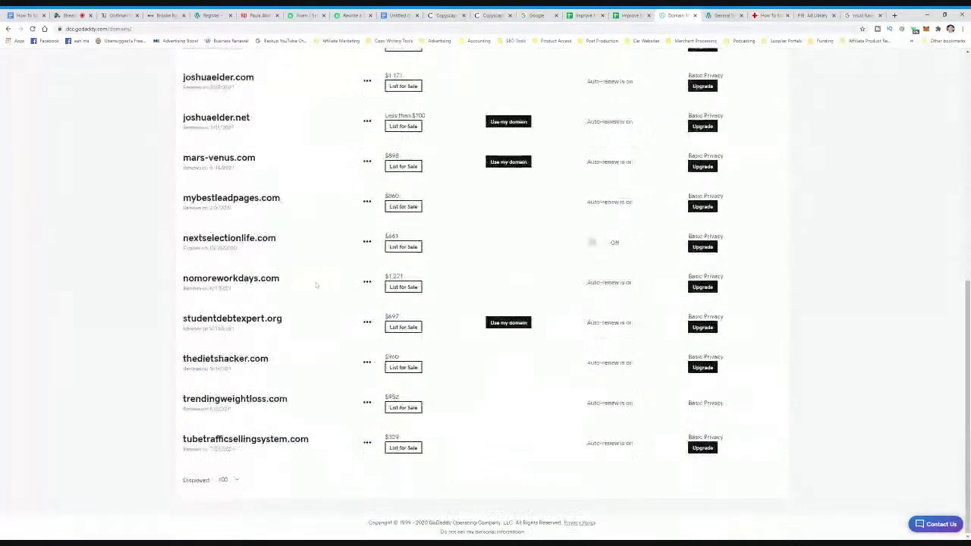
{"action": "scroll", "coordinate": [310, 398], "scroll_direction": "up", "scroll_amount": 3}
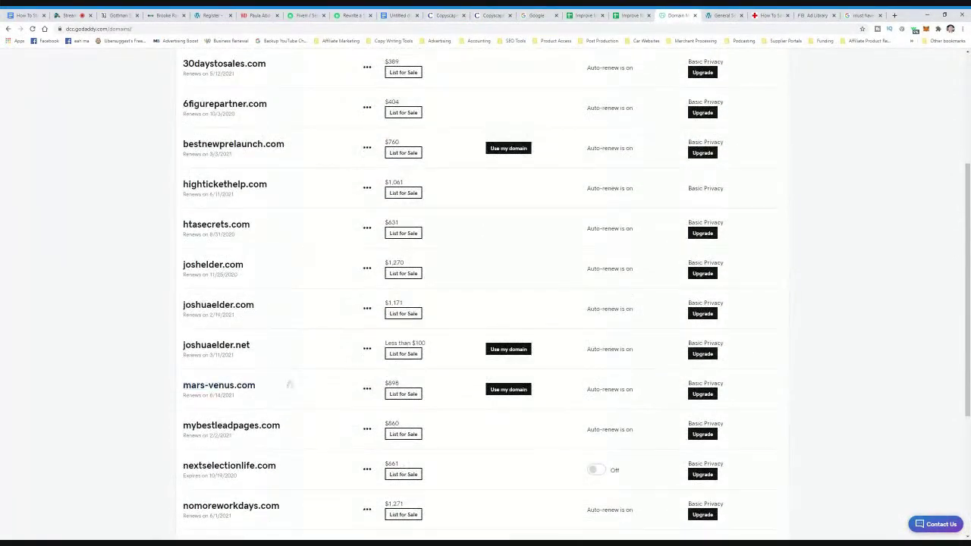
{"action": "left_click", "coordinate": [722, 15]}
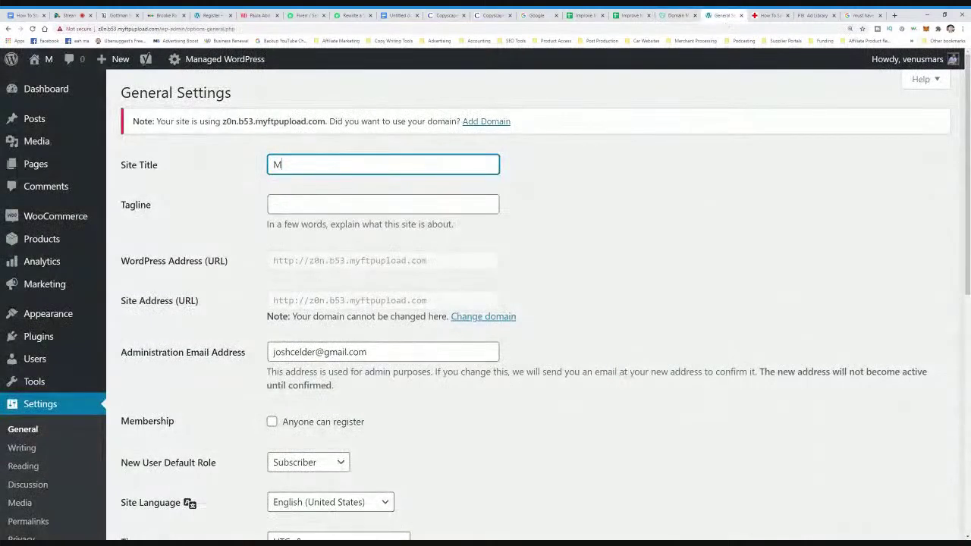
- Complete the site title as 'Mars & Venus - How To Improve'
{"action": "type", "text": "ars & Ve"}
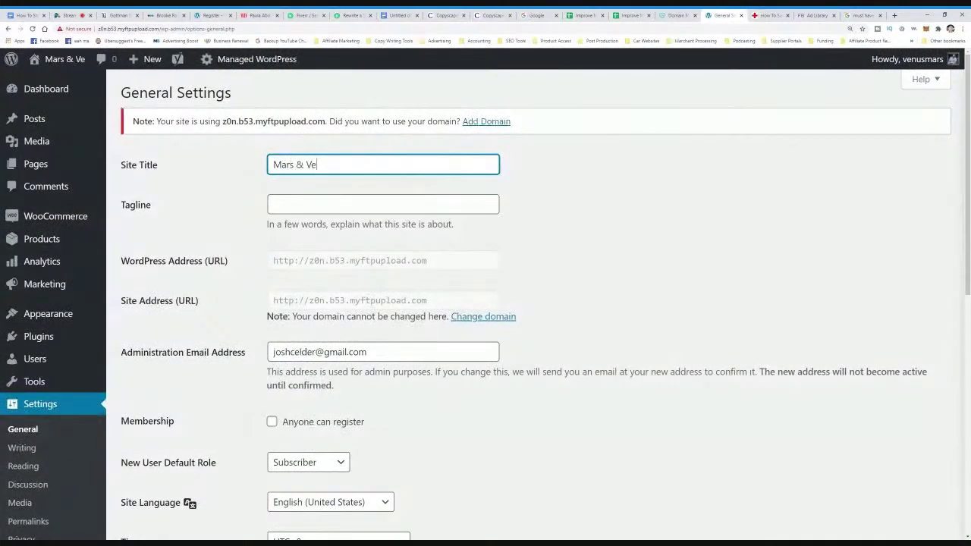
{"action": "type", "text": "nus"}
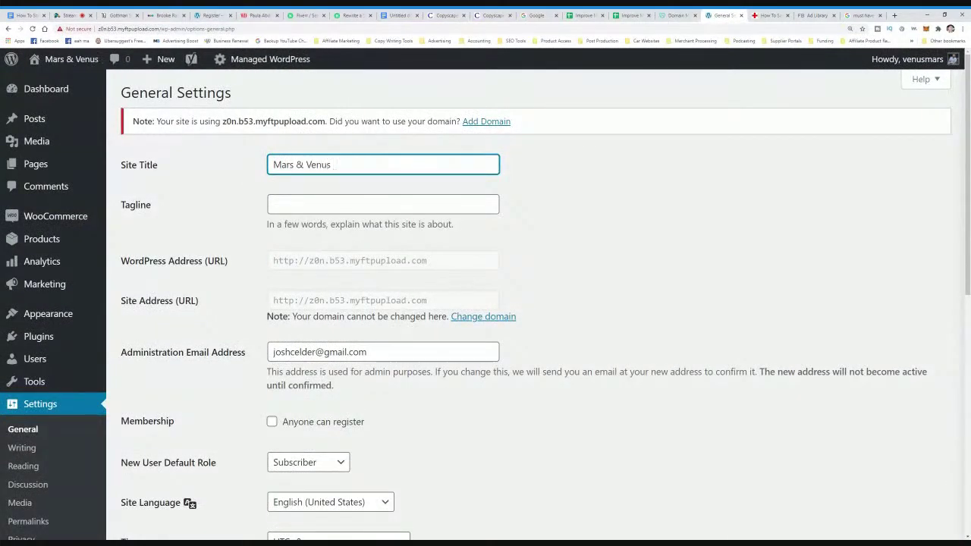
{"action": "type", "text": " - How "}
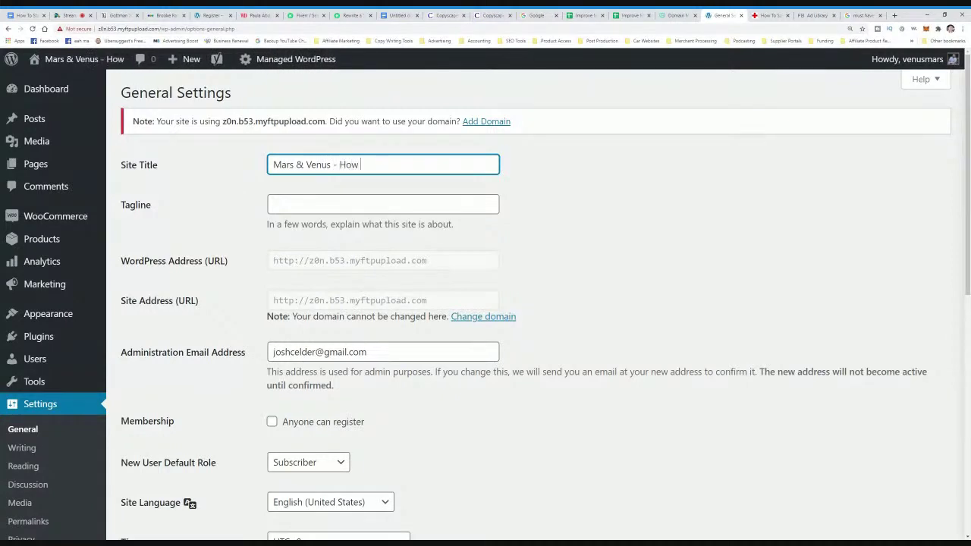
{"action": "type", "text": "To Improve"}
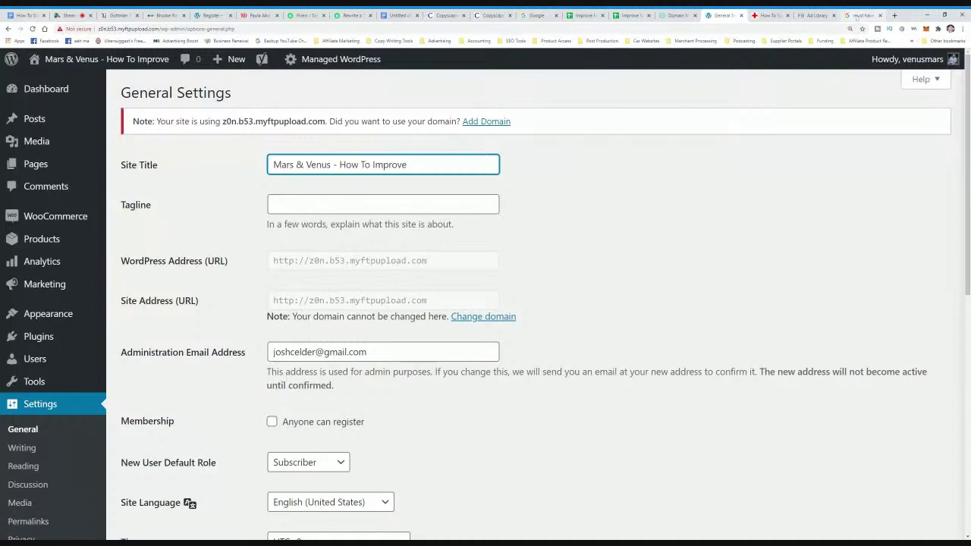
{"action": "key", "text": "ctrl+9"}
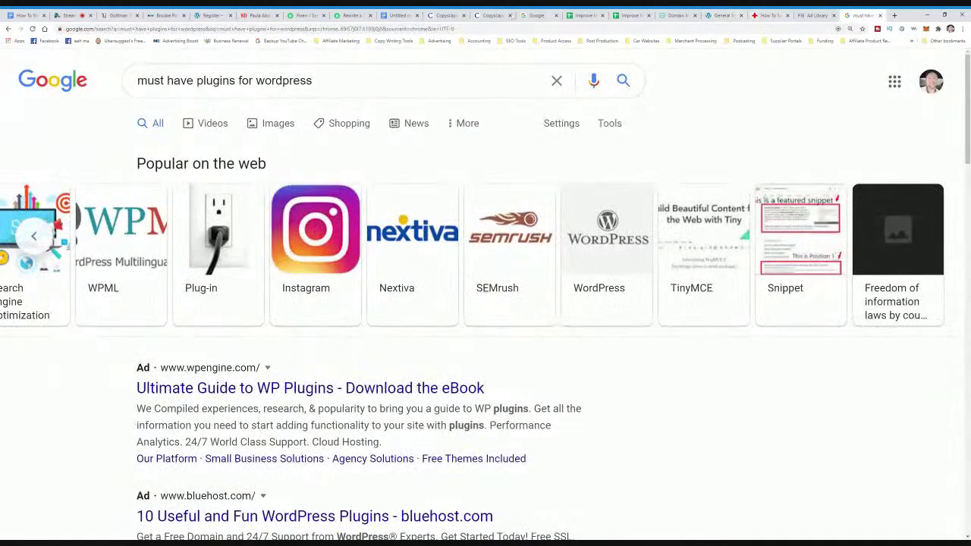
- Read the Improve Marriage keywords in cells A2–A5, then return to WordPress General Settings
{"action": "left_click", "coordinate": [578, 16]}
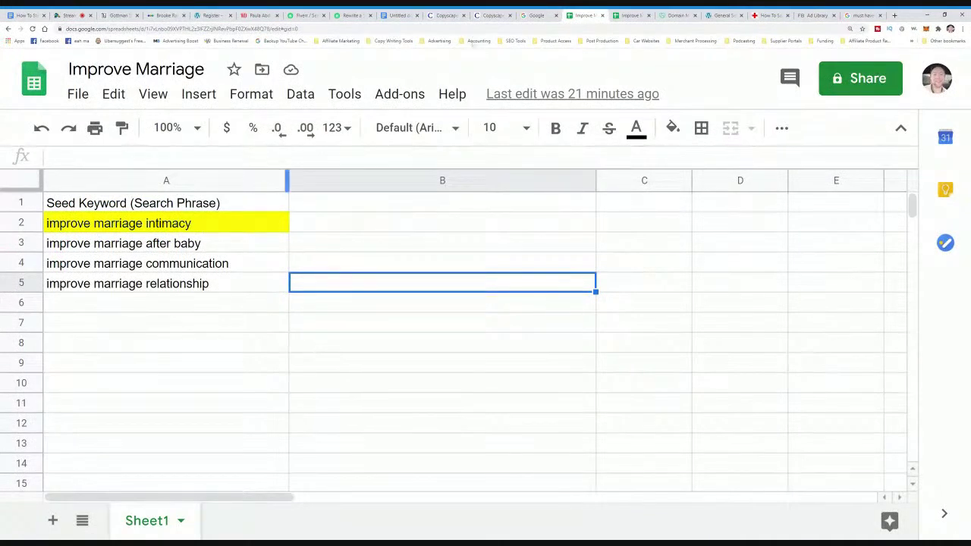
{"action": "left_click", "coordinate": [121, 227]}
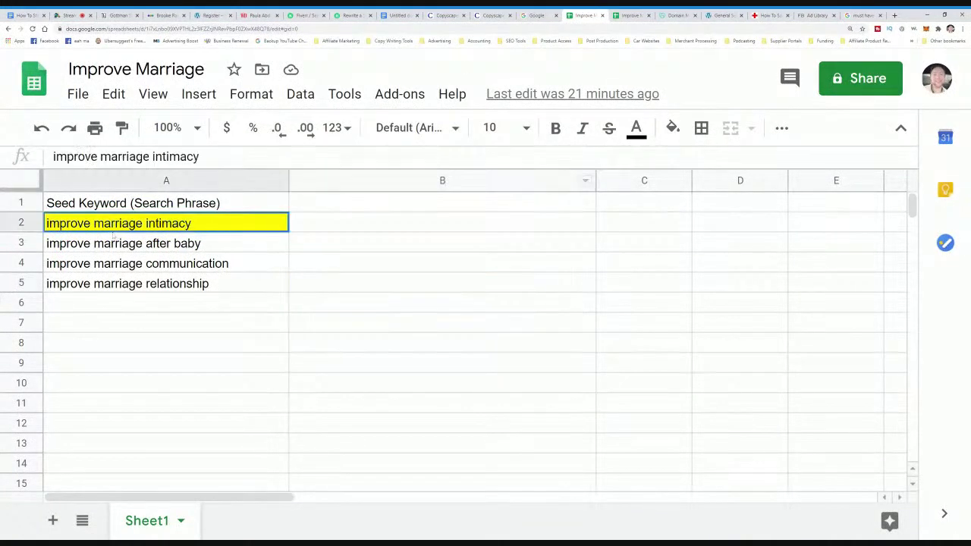
{"action": "left_click", "coordinate": [129, 244]}
{"action": "left_click", "coordinate": [127, 264]}
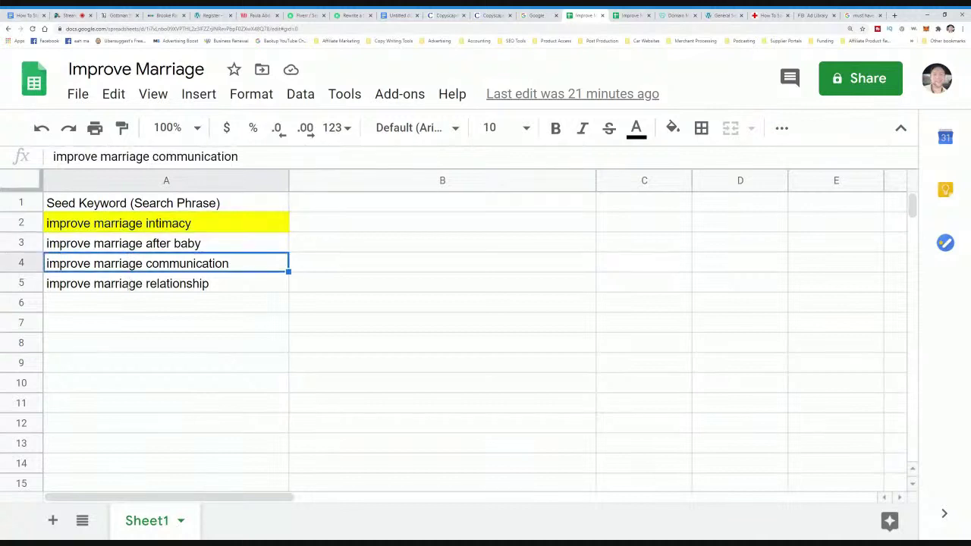
{"action": "left_click", "coordinate": [127, 284]}
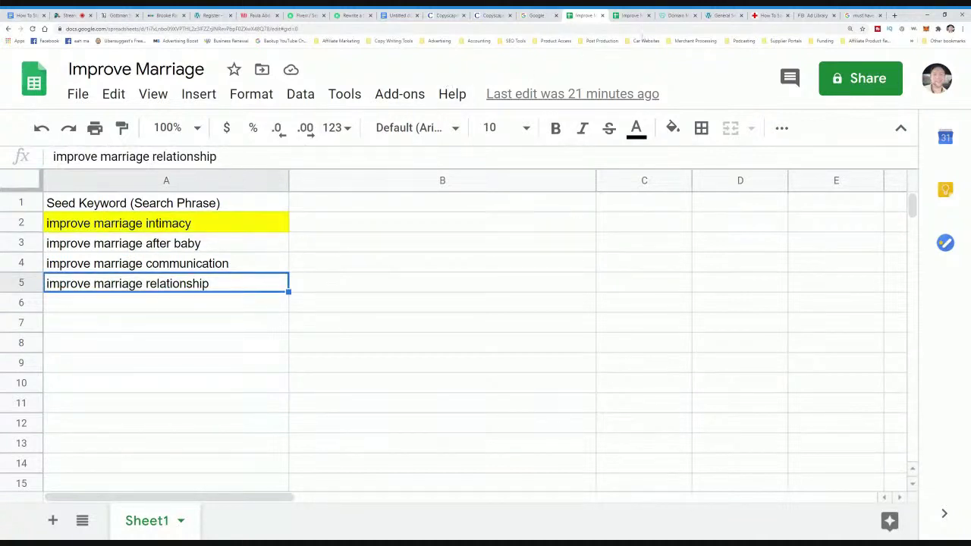
{"action": "left_click", "coordinate": [673, 15]}
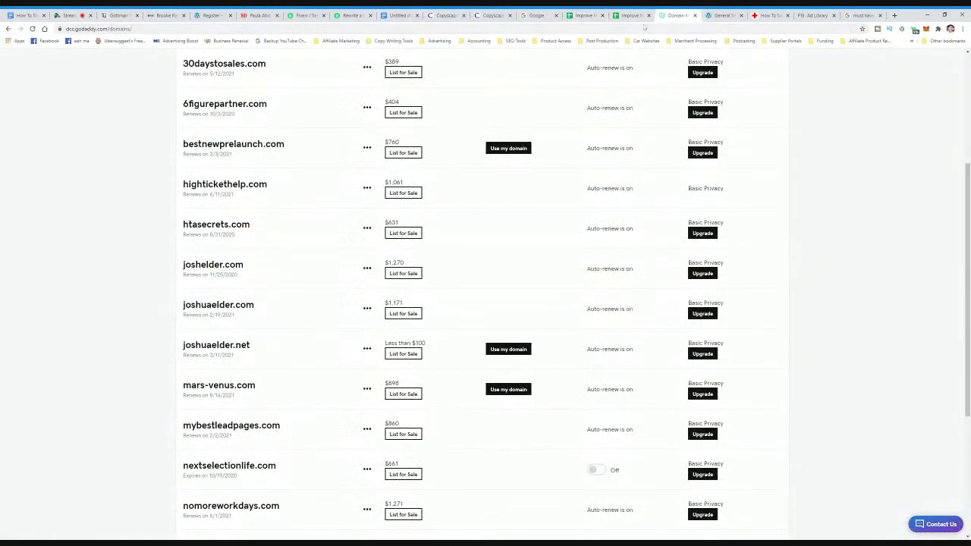
{"action": "left_click", "coordinate": [715, 16]}
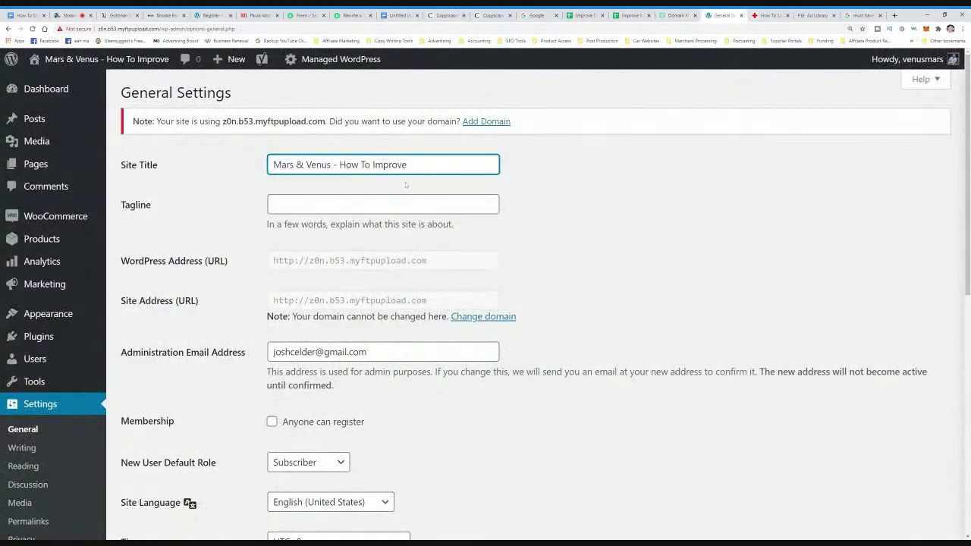
- End the title with 'Marriage' and type 'How to improve marriage between men and women' as tagline
{"action": "type", "text": "Marriage"}
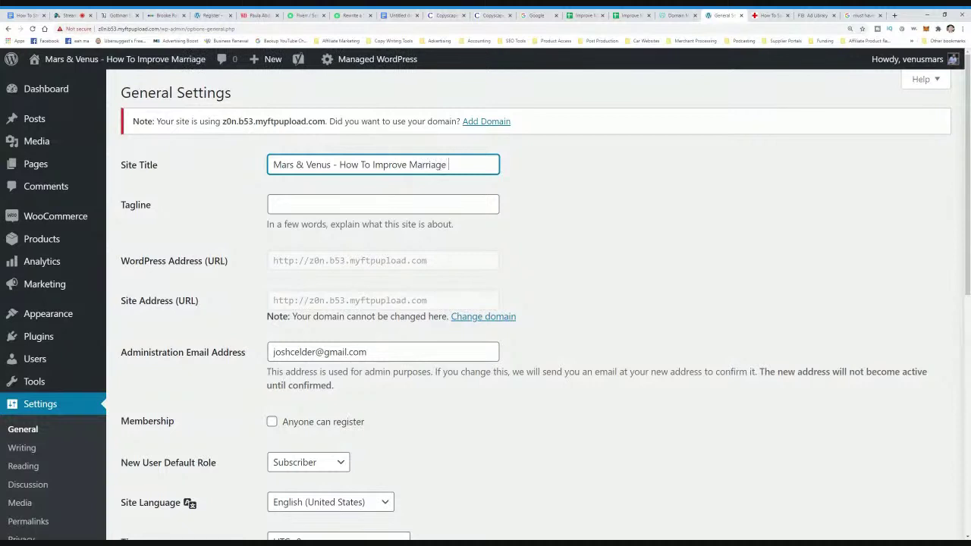
{"action": "key", "text": "Tab"}
{"action": "left_click", "coordinate": [173, 214]}
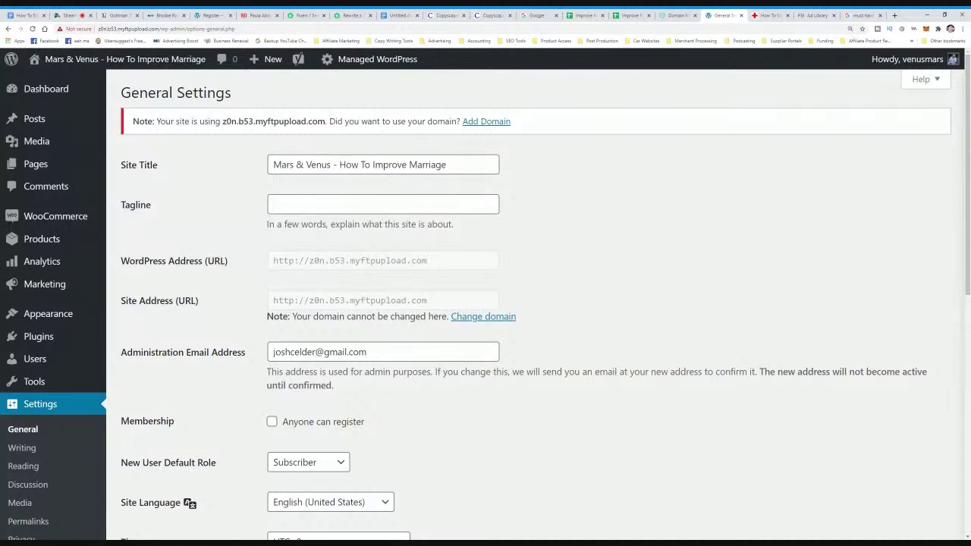
{"action": "left_click", "coordinate": [274, 204]}
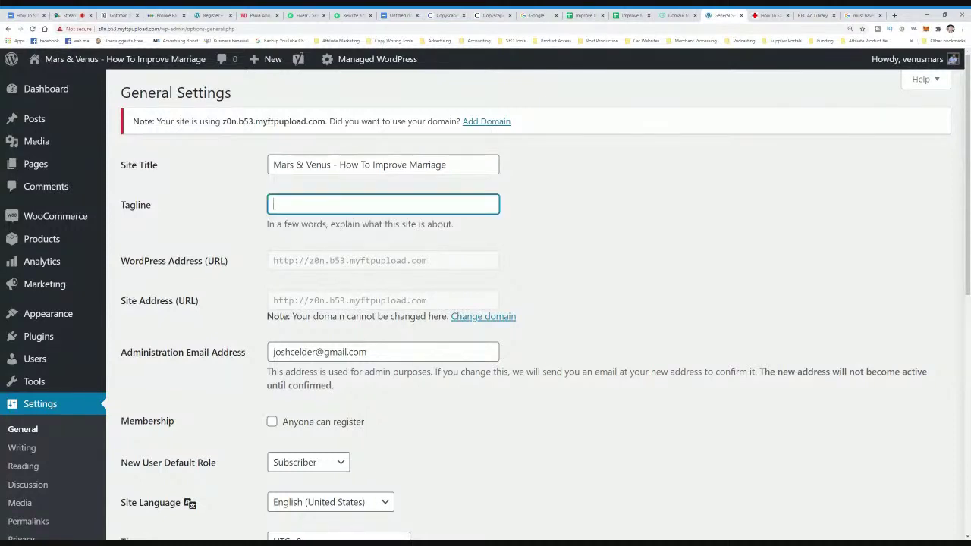
{"action": "left_click", "coordinate": [221, 183]}
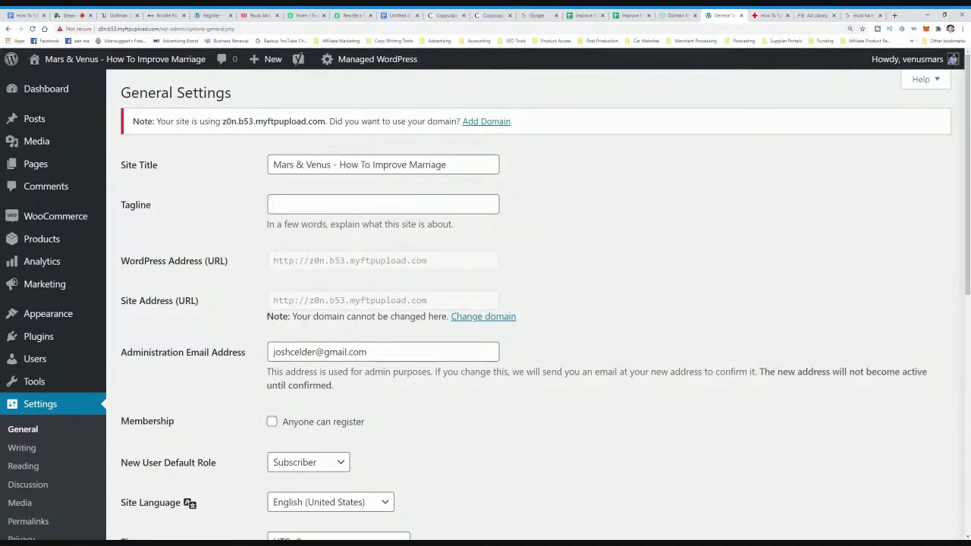
{"action": "left_click", "coordinate": [274, 204]}
{"action": "type", "text": "How to improve marr"}
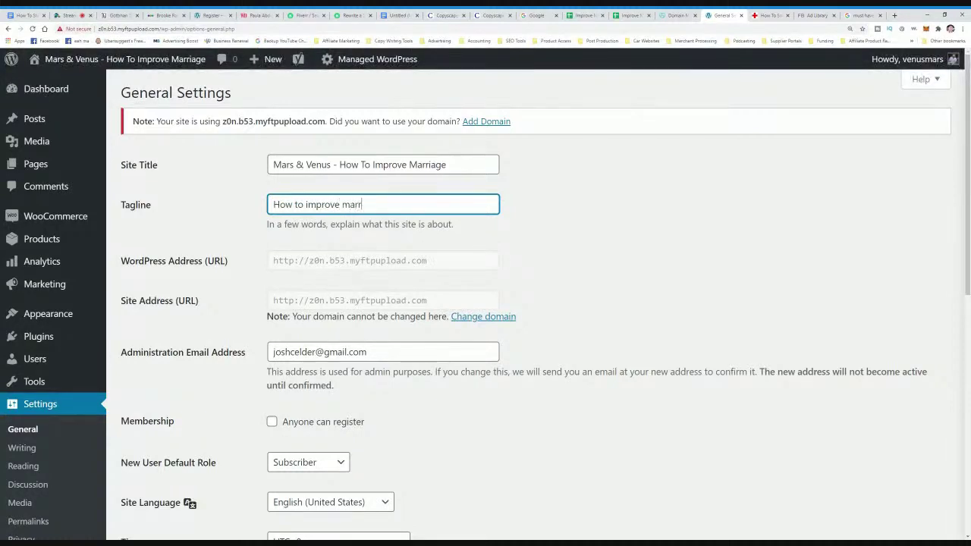
{"action": "type", "text": "iage between men and women"}
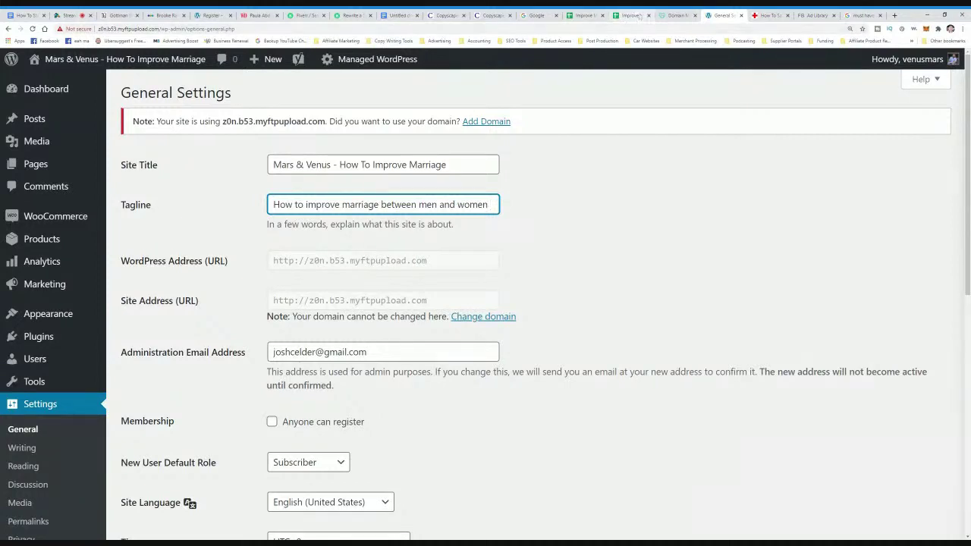
- Finish the tagline with 'without talking about it.'
{"action": "left_click", "coordinate": [634, 15]}
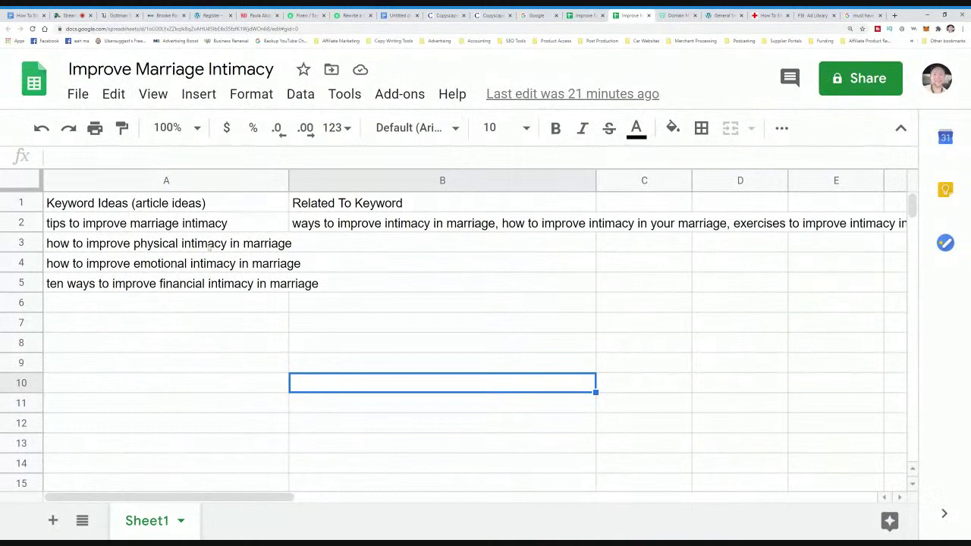
{"action": "left_click", "coordinate": [849, 15]}
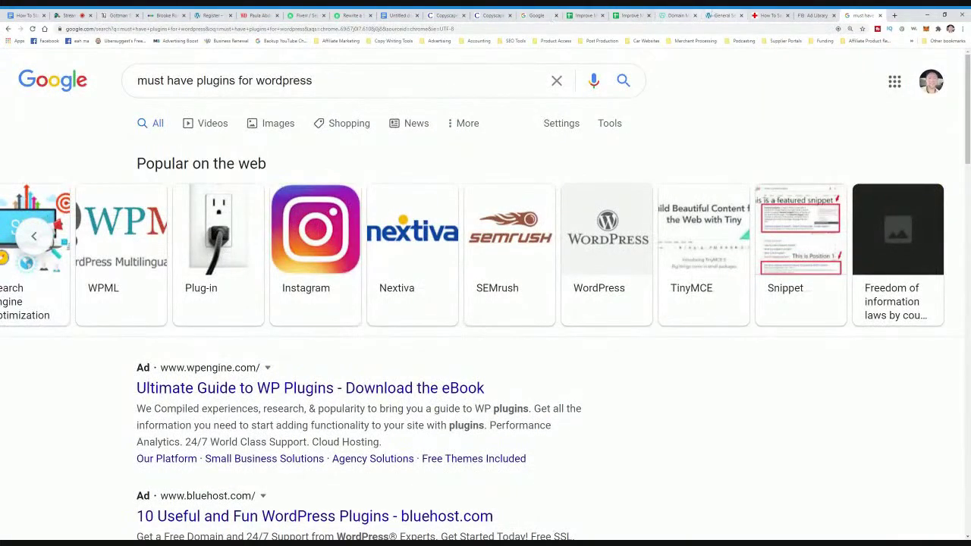
{"action": "left_click", "coordinate": [721, 15]}
{"action": "type", "text": "without"}
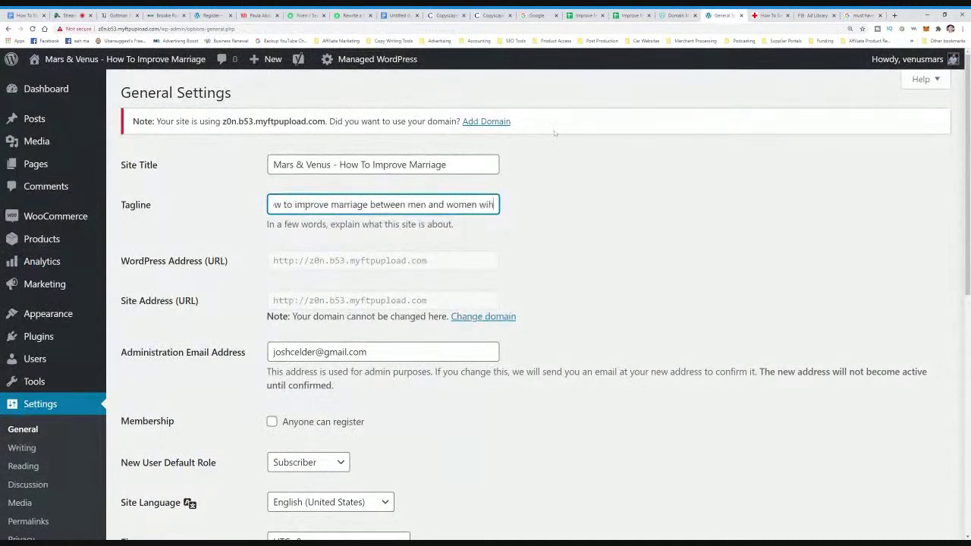
{"action": "type", "text": " talking"}
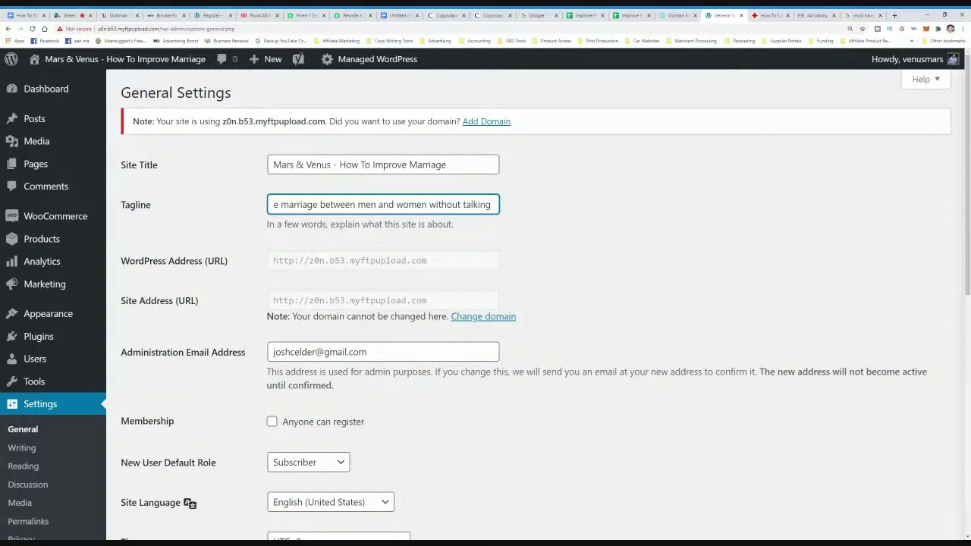
{"action": "type", "text": "about"}
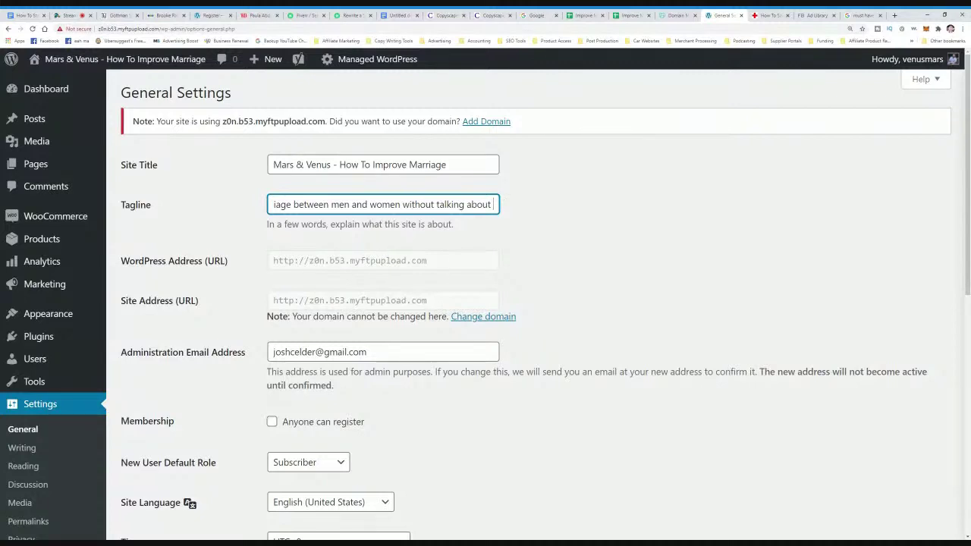
{"action": "type", "text": "it."}
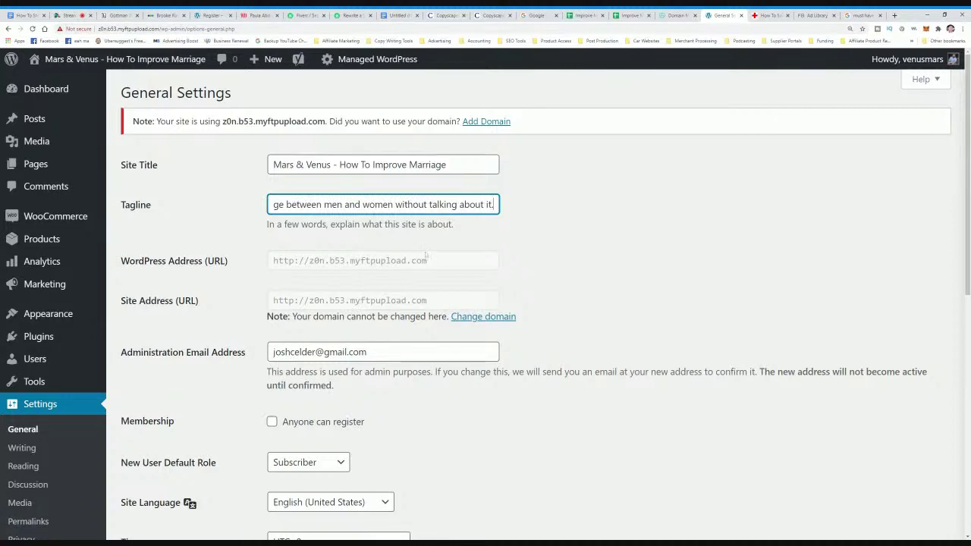
{"action": "left_click", "coordinate": [424, 254]}
{"action": "scroll", "coordinate": [364, 280], "scroll_direction": "down", "scroll_amount": 1}
{"action": "scroll", "coordinate": [352, 296], "scroll_direction": "down", "scroll_amount": 4}
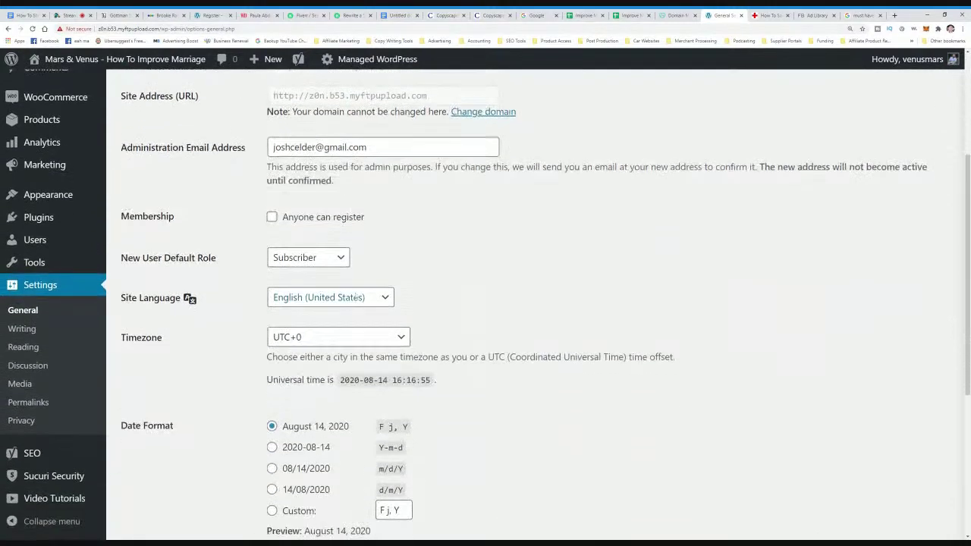
{"action": "scroll", "coordinate": [359, 291], "scroll_direction": "up", "scroll_amount": 5}
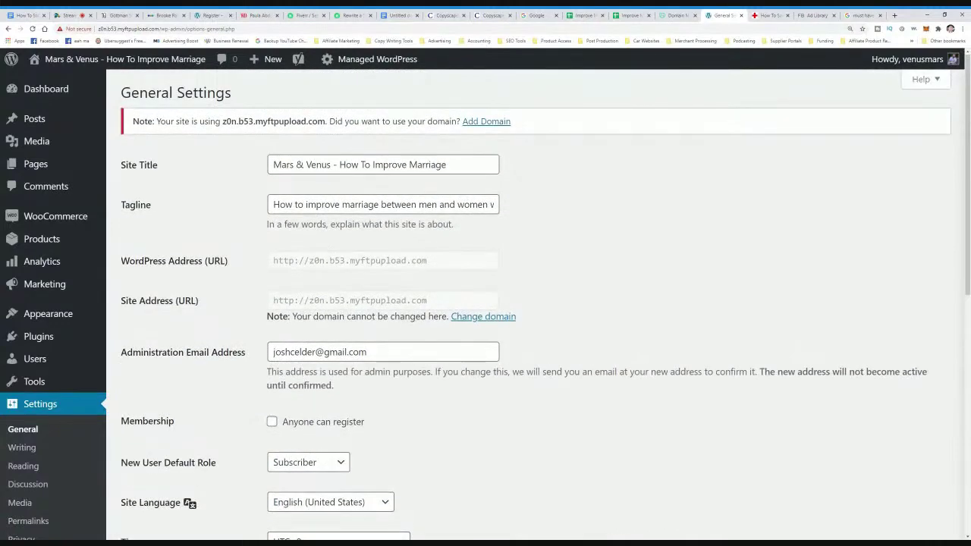
{"action": "scroll", "coordinate": [485, 304], "scroll_direction": "down", "scroll_amount": 6}
- Save the general settings and review the Reading settings
{"action": "left_click", "coordinate": [154, 471]}
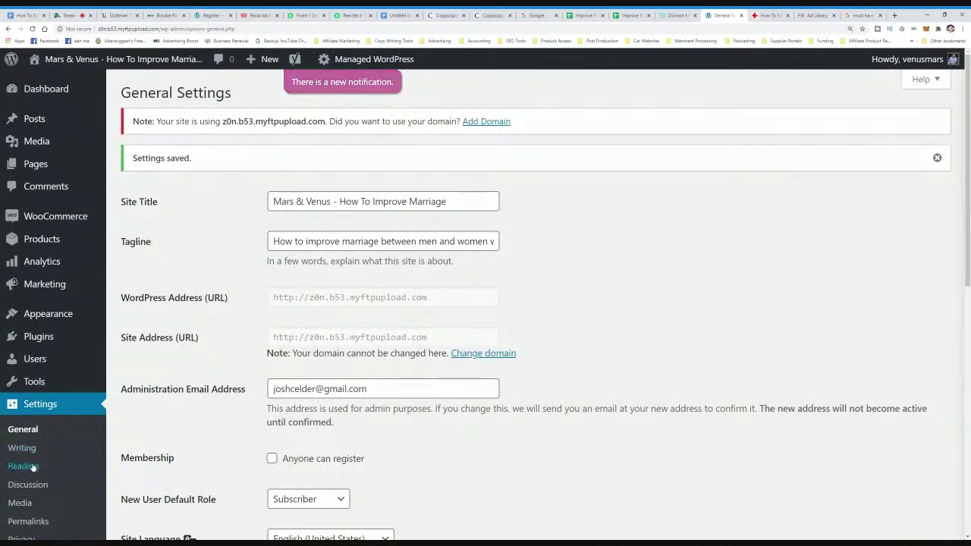
{"action": "left_click", "coordinate": [34, 465]}
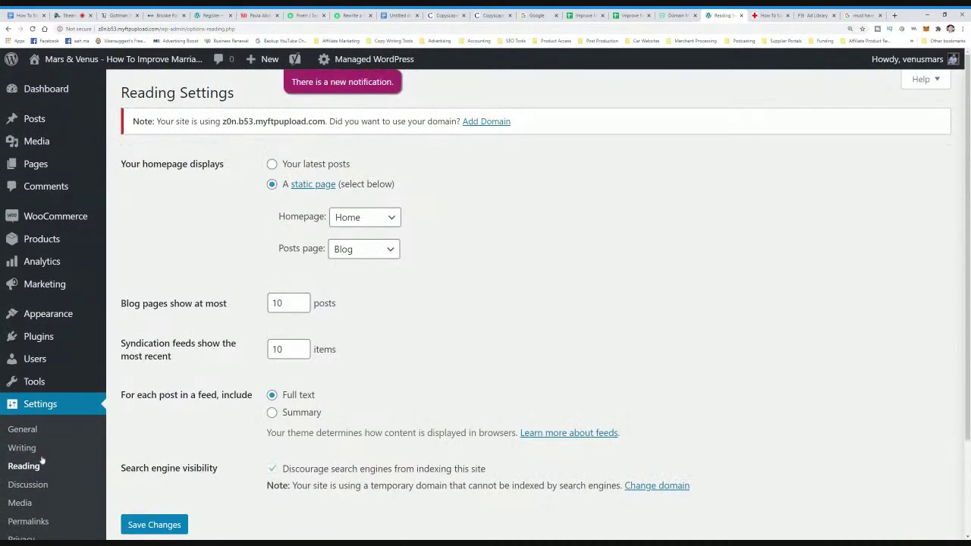
{"action": "scroll", "coordinate": [90, 440], "scroll_direction": "down", "scroll_amount": 2}
{"action": "scroll", "coordinate": [301, 173], "scroll_direction": "up", "scroll_amount": 2}
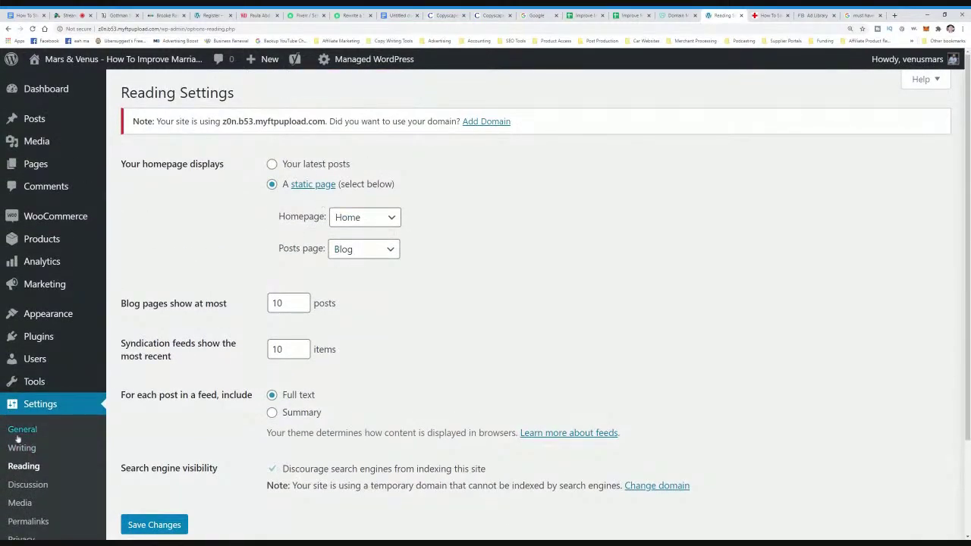
{"action": "scroll", "coordinate": [46, 464], "scroll_direction": "down", "scroll_amount": 1}
- Review the Permalinks settings, highlighting the Post name example URL
{"action": "left_click", "coordinate": [47, 446]}
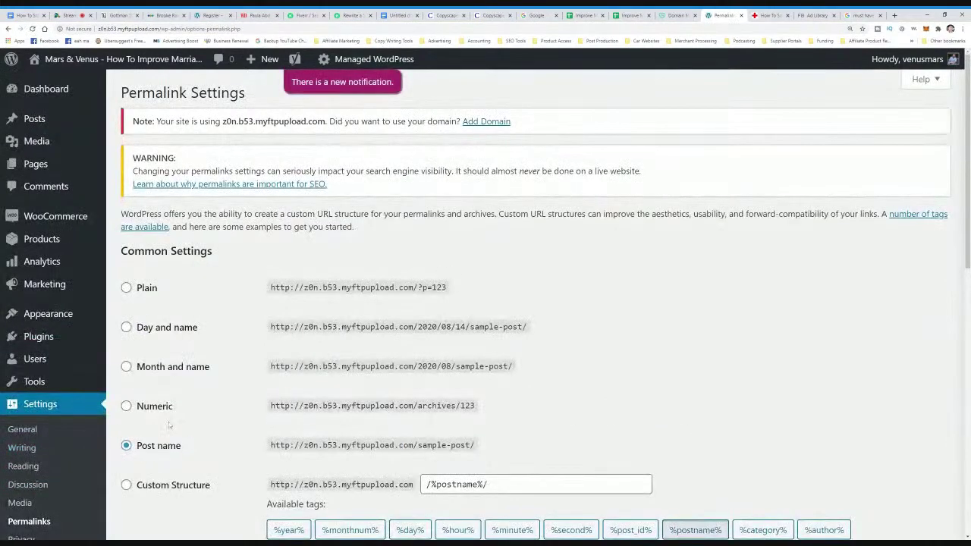
{"action": "scroll", "coordinate": [160, 467], "scroll_direction": "down", "scroll_amount": 1}
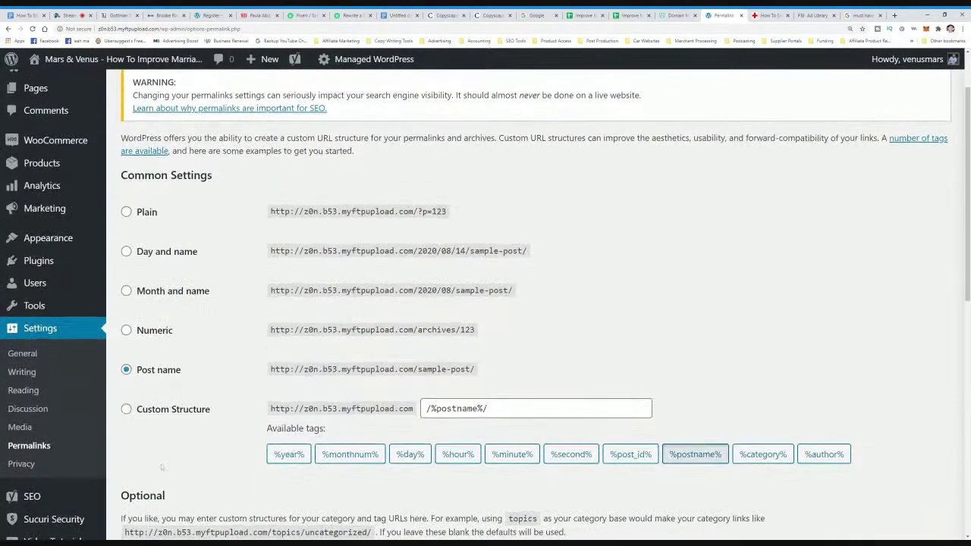
{"action": "left_click_drag", "start_coordinate": [332, 369], "coordinate": [476, 370]}
{"action": "left_click", "coordinate": [513, 379]}
{"action": "scroll", "coordinate": [231, 390], "scroll_direction": "down", "scroll_amount": 3}
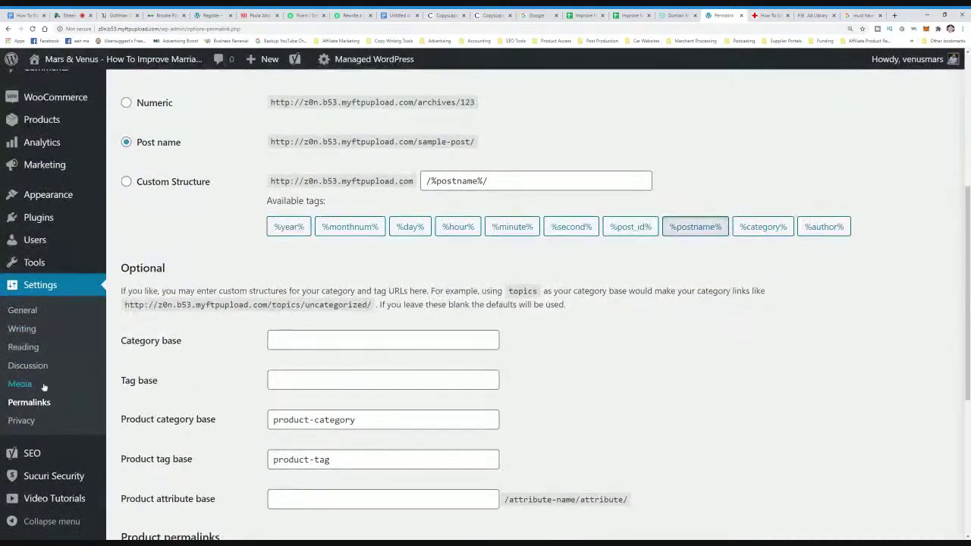
- Look over the Discussion settings
{"action": "left_click", "coordinate": [29, 367]}
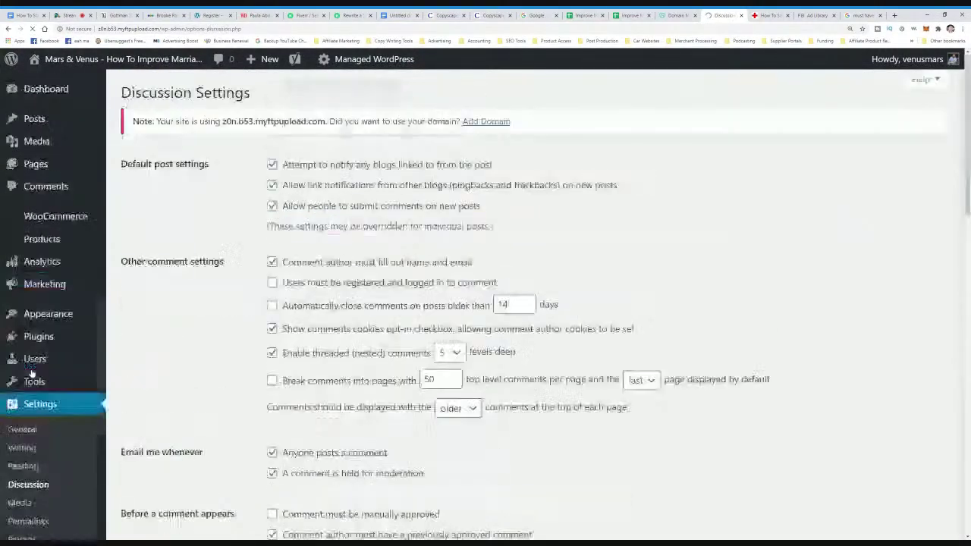
{"action": "mouse_move", "coordinate": [35, 367]}
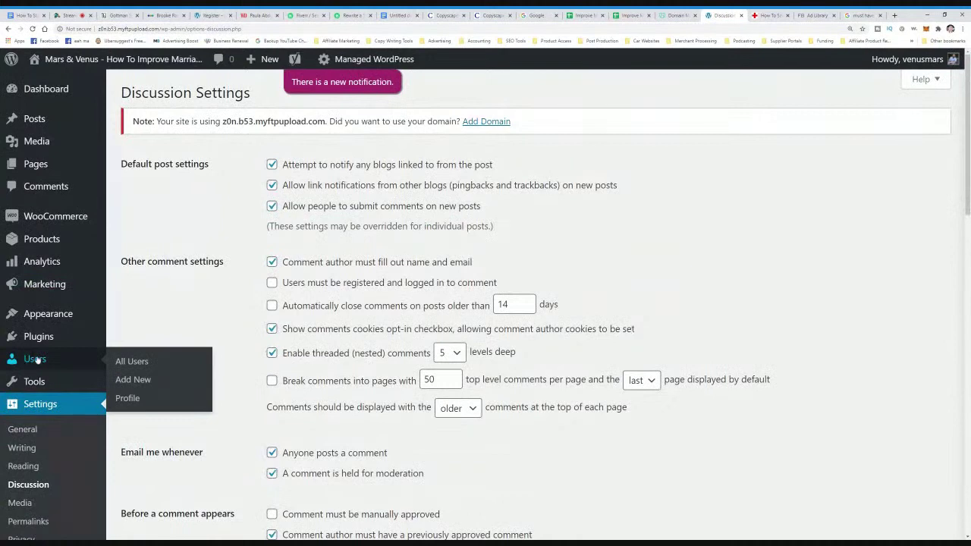
{"action": "mouse_move", "coordinate": [55, 319]}
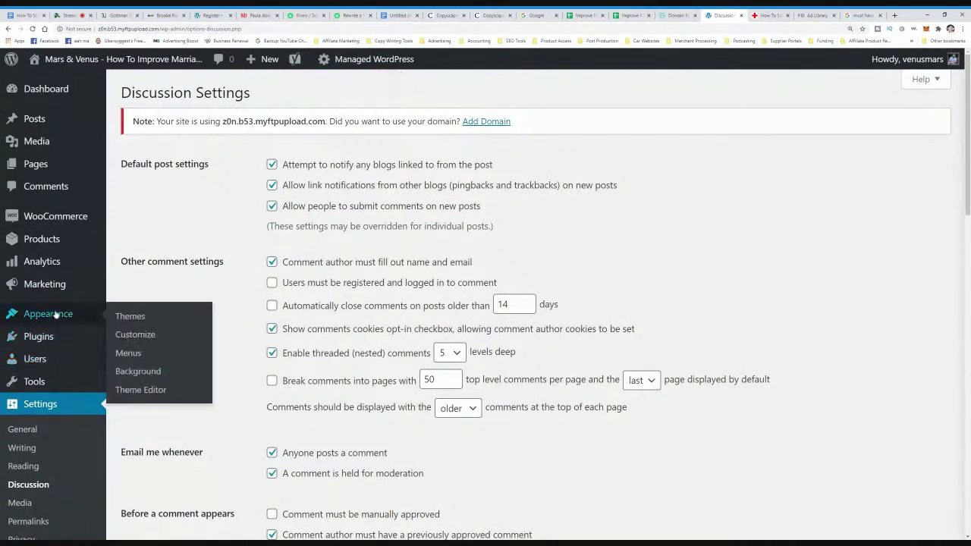
{"action": "scroll", "coordinate": [68, 409], "scroll_direction": "down", "scroll_amount": 1}
{"action": "scroll", "coordinate": [114, 411], "scroll_direction": "up", "scroll_amount": 1}
- Open OptinMonster from Google's popular WordPress plugins carousel and view its results
{"action": "left_click", "coordinate": [860, 15]}
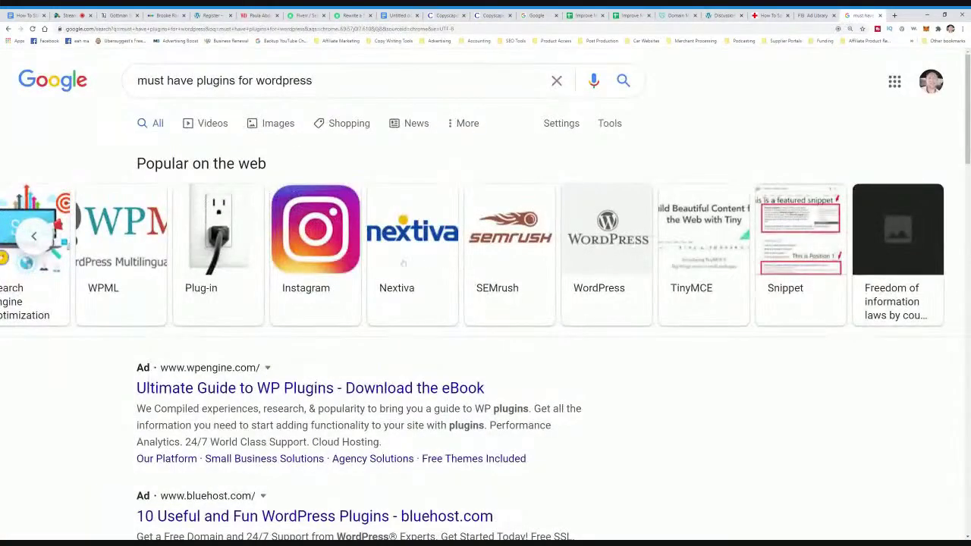
{"action": "left_click", "coordinate": [36, 244]}
{"action": "left_click", "coordinate": [37, 244]}
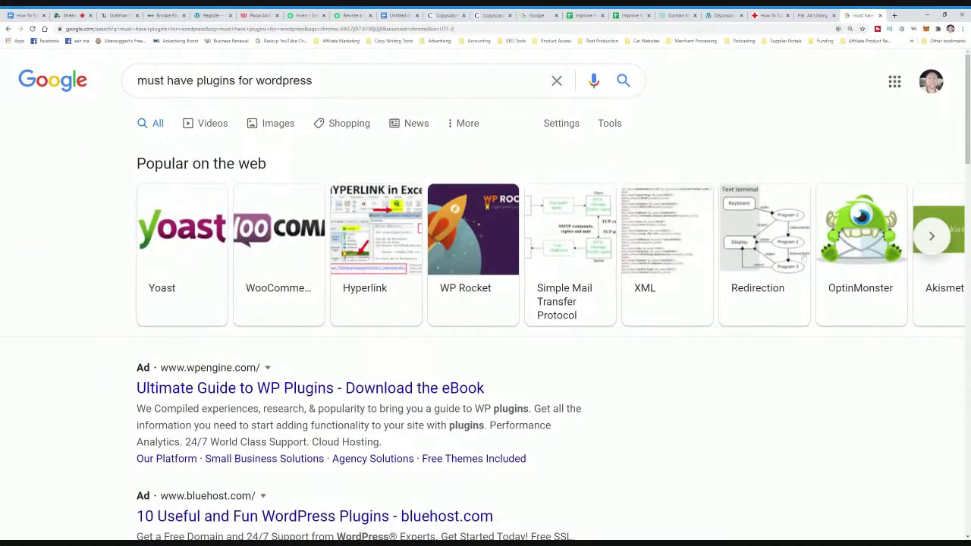
{"action": "left_click", "coordinate": [863, 246]}
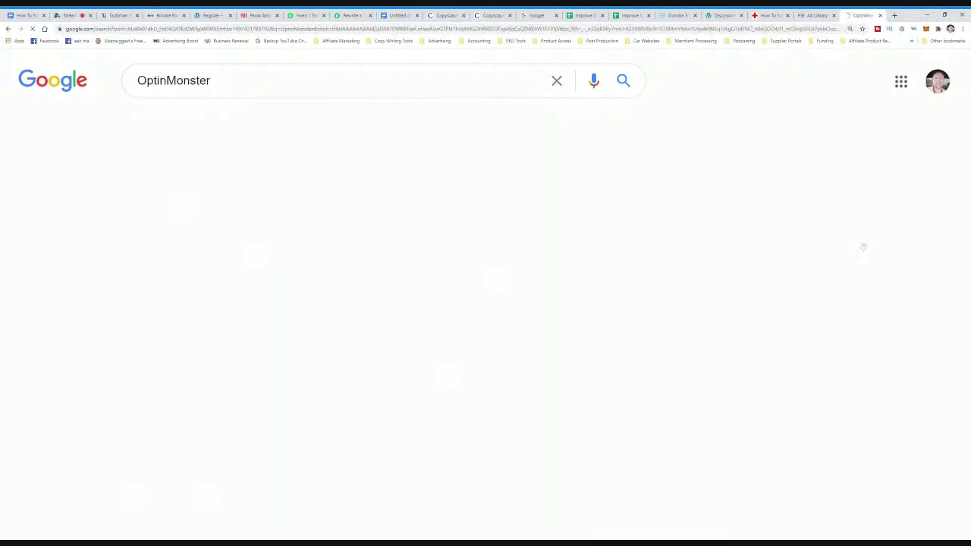
{"action": "scroll", "coordinate": [445, 253], "scroll_direction": "down", "scroll_amount": 3}
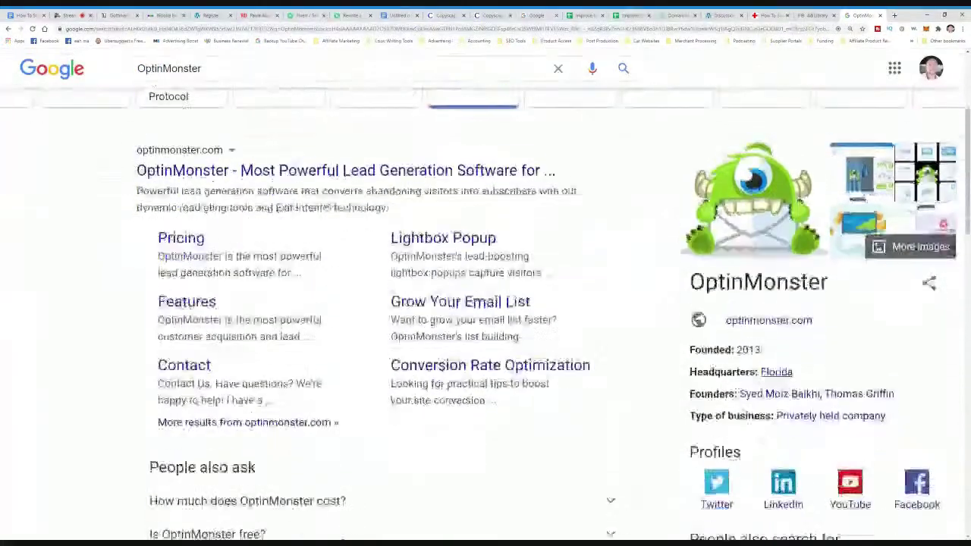
{"action": "scroll", "coordinate": [497, 304], "scroll_direction": "up", "scroll_amount": 2}
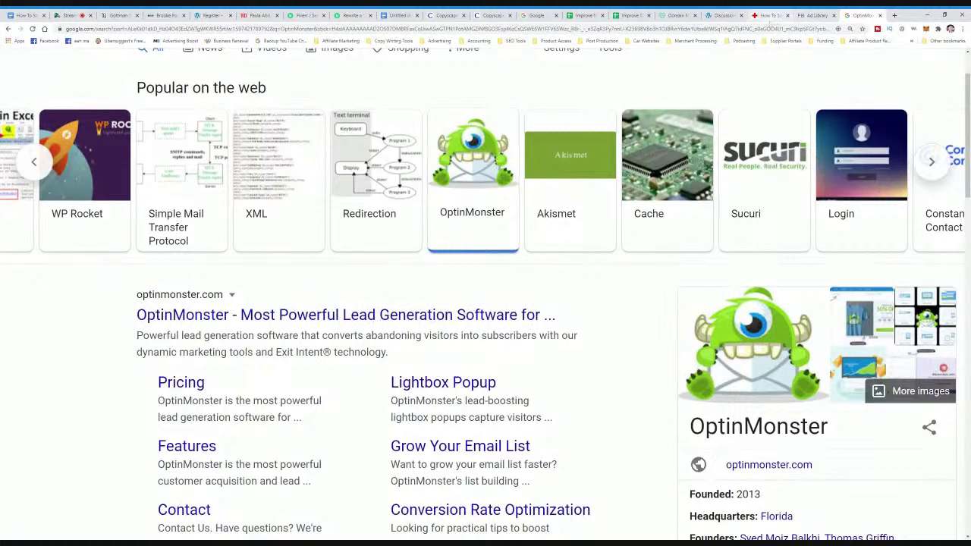
- Return to WordPress and open the dashboard
{"action": "left_click", "coordinate": [724, 15]}
{"action": "mouse_move", "coordinate": [60, 258]}
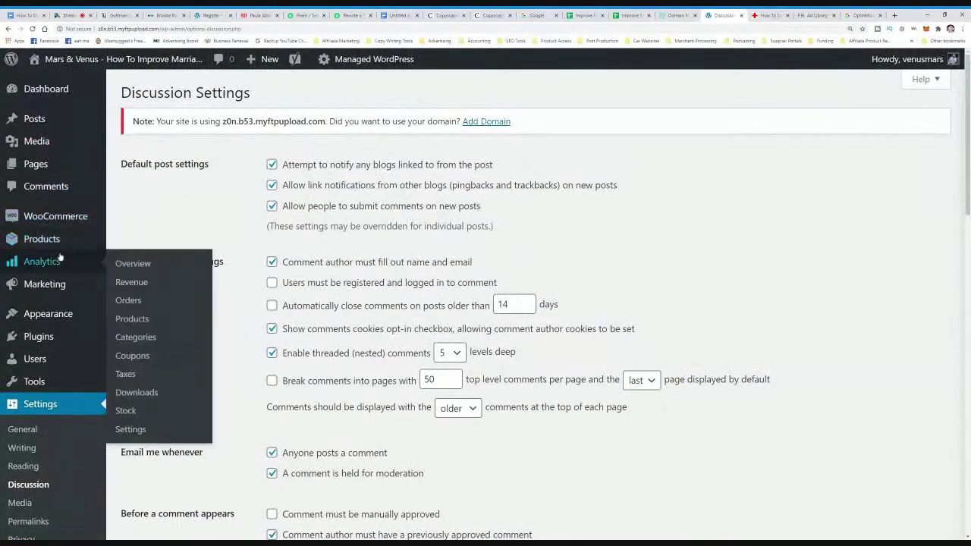
{"action": "mouse_move", "coordinate": [55, 93]}
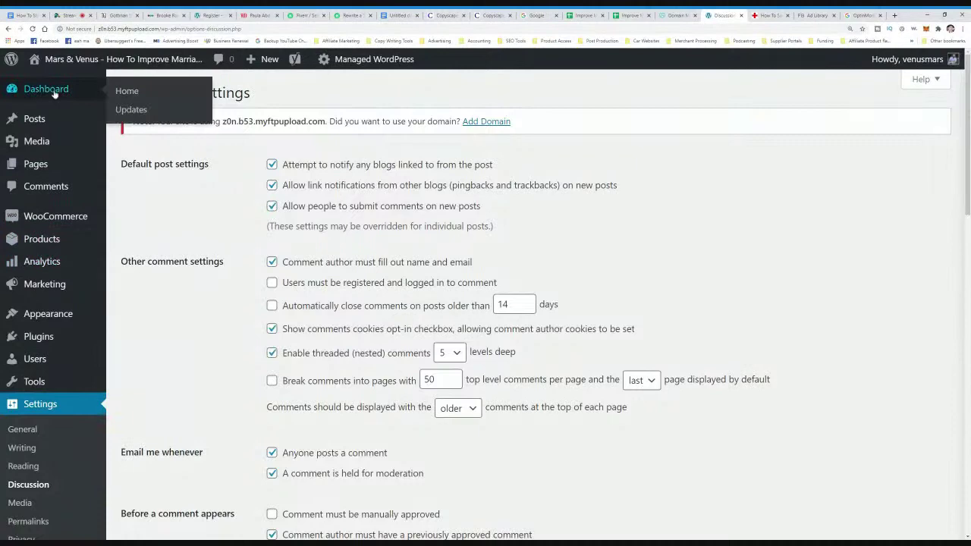
{"action": "left_click", "coordinate": [55, 92]}
{"action": "scroll", "coordinate": [46, 190], "scroll_direction": "down", "scroll_amount": 3}
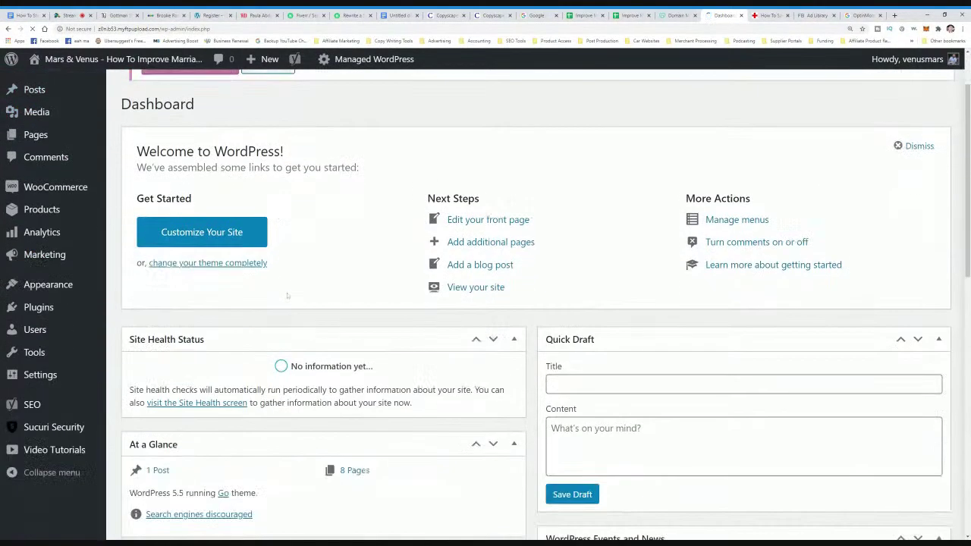
{"action": "scroll", "coordinate": [62, 212], "scroll_direction": "up", "scroll_amount": 2}
- Trash the 'Blog Post Title' post from All Posts and start a new post
{"action": "mouse_move", "coordinate": [43, 139]}
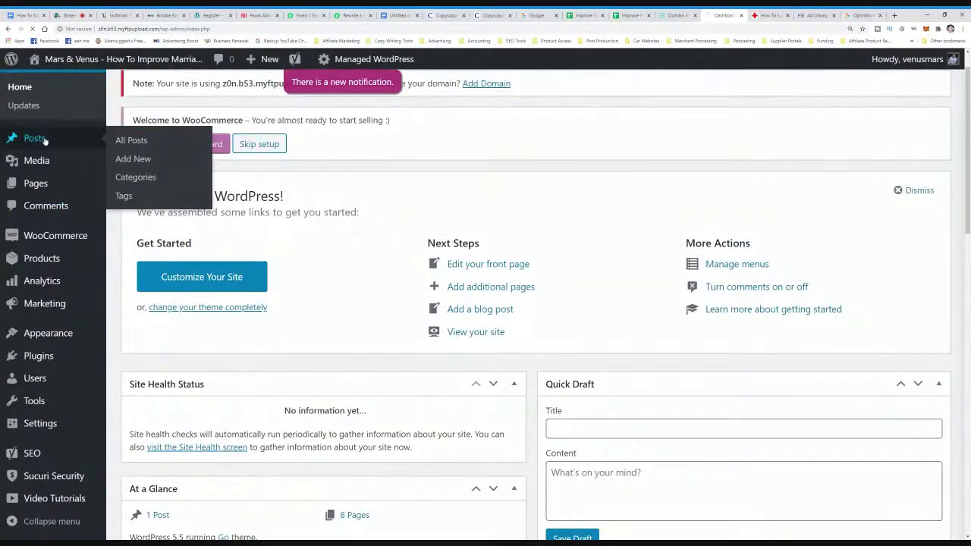
{"action": "left_click", "coordinate": [44, 138]}
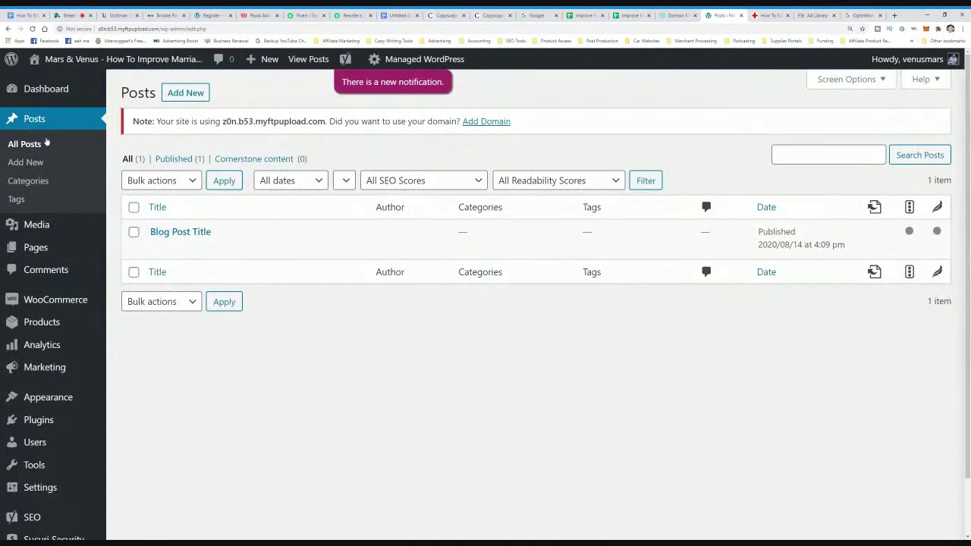
{"action": "mouse_move", "coordinate": [164, 243]}
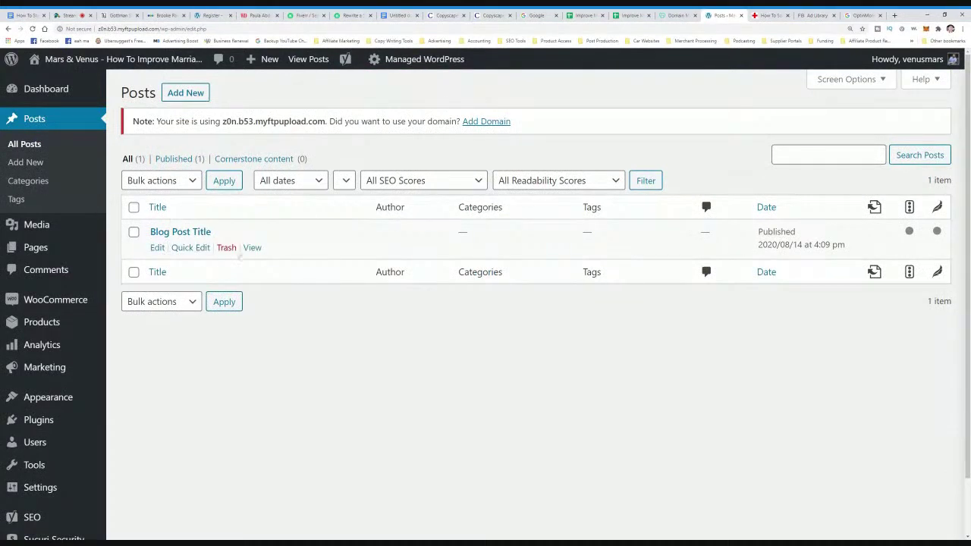
{"action": "left_click", "coordinate": [226, 248]}
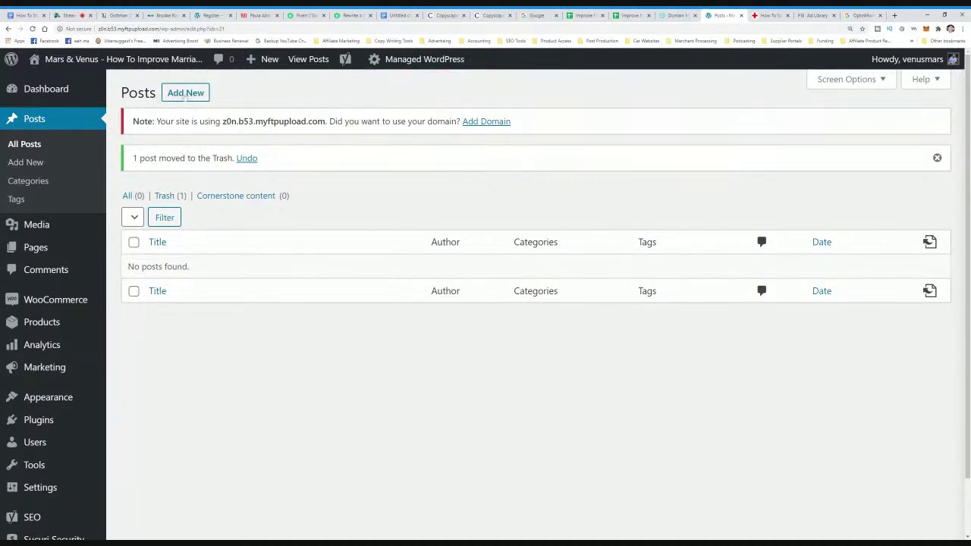
{"action": "left_click", "coordinate": [190, 94]}
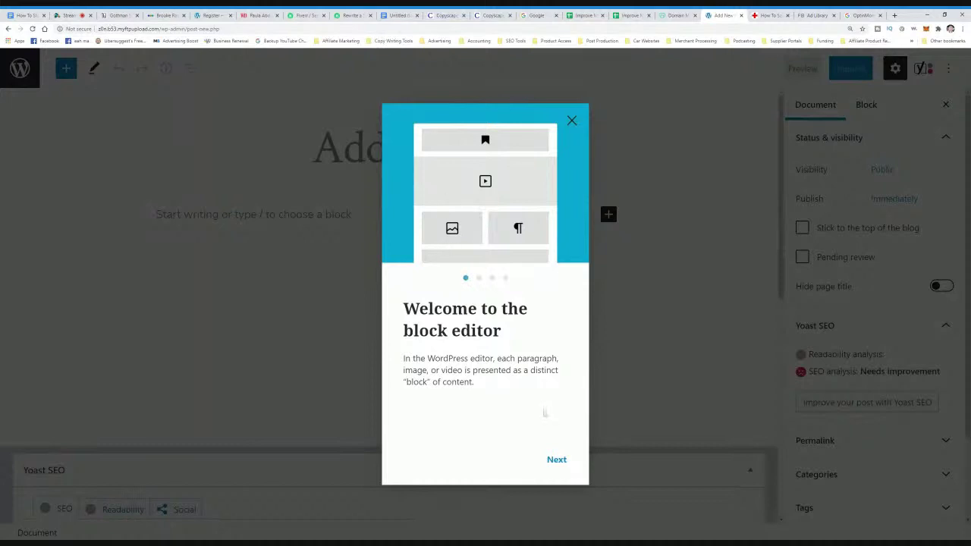
- Step through the block-editor welcome tour and close it with Get started
{"action": "left_click", "coordinate": [560, 462]}
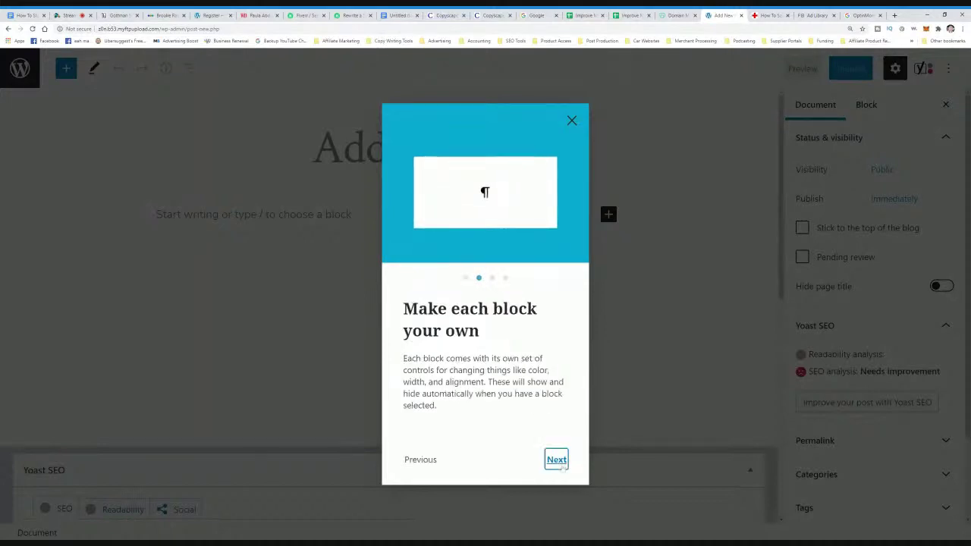
{"action": "left_click", "coordinate": [560, 465]}
{"action": "left_click", "coordinate": [562, 467]}
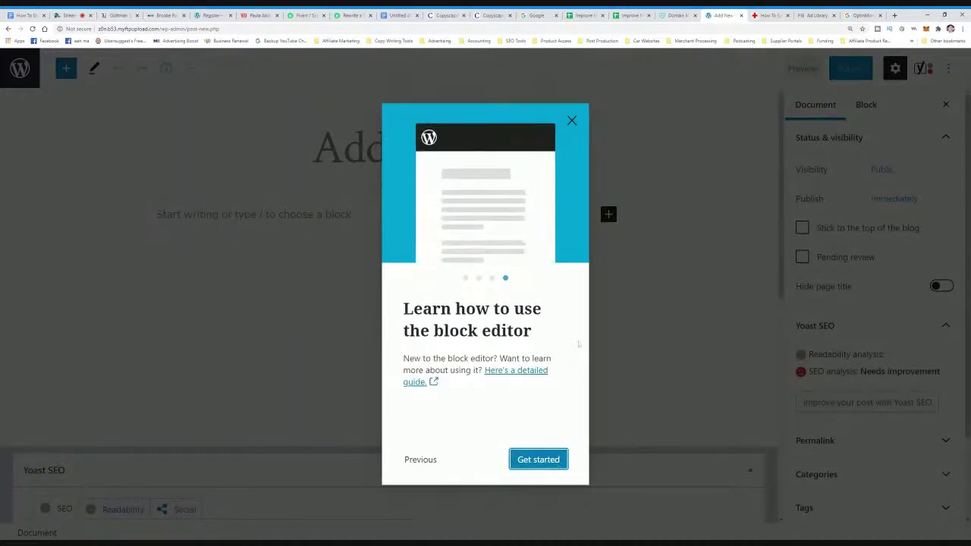
{"action": "left_click", "coordinate": [560, 461]}
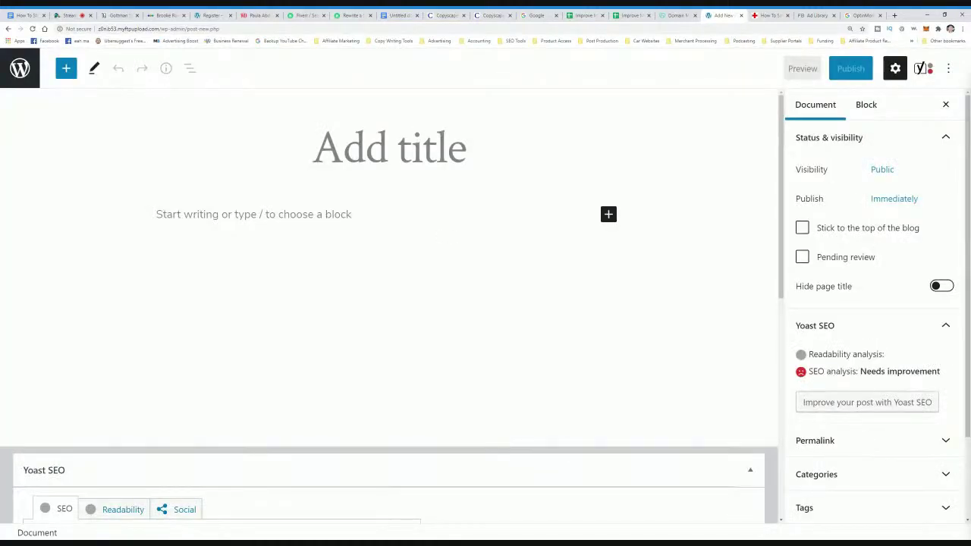
- Check the empty post editor, then bring up the Gottman Store for Couples page
{"action": "scroll", "coordinate": [570, 333], "scroll_direction": "down", "scroll_amount": 2}
{"action": "scroll", "coordinate": [569, 333], "scroll_direction": "up", "scroll_amount": 2}
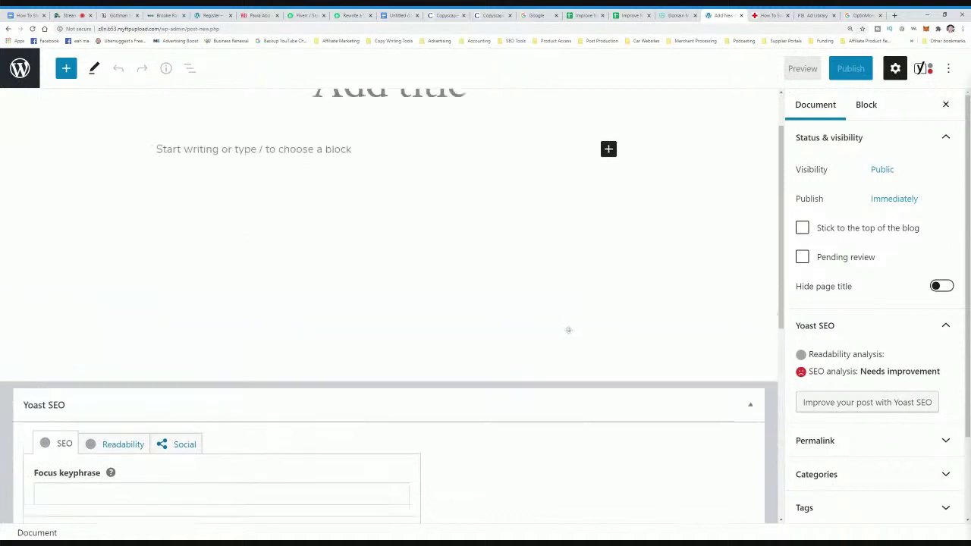
{"action": "scroll", "coordinate": [569, 333], "scroll_direction": "down", "scroll_amount": 5}
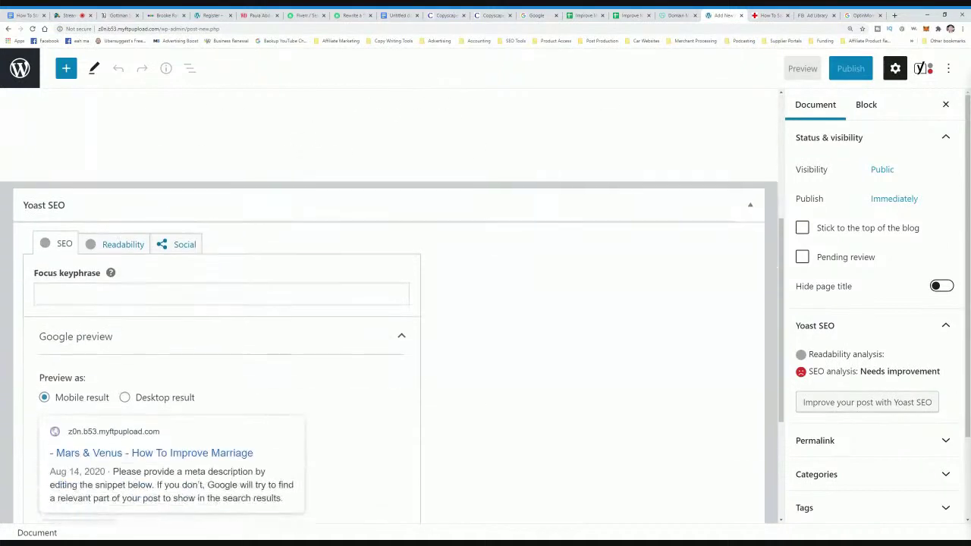
{"action": "scroll", "coordinate": [571, 333], "scroll_direction": "up", "scroll_amount": 5}
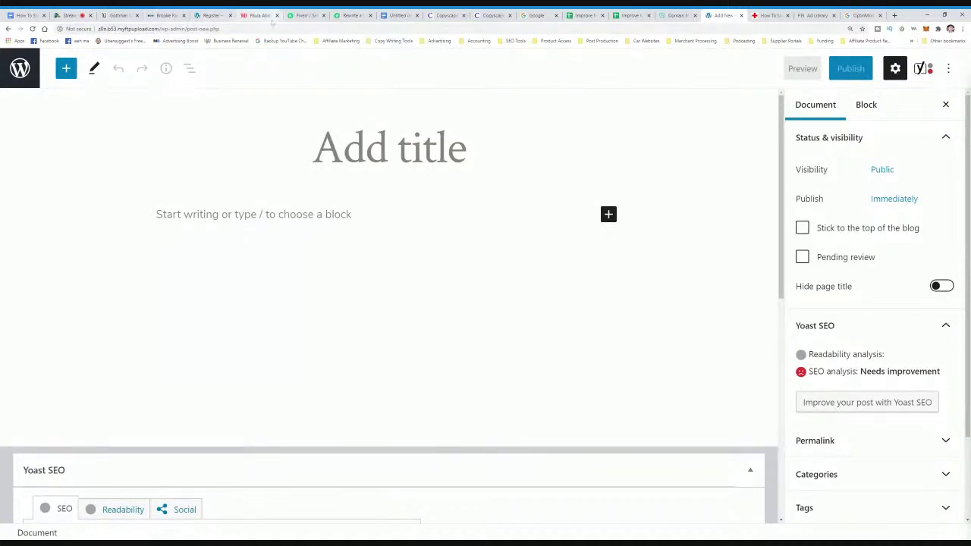
{"action": "left_click", "coordinate": [120, 15]}
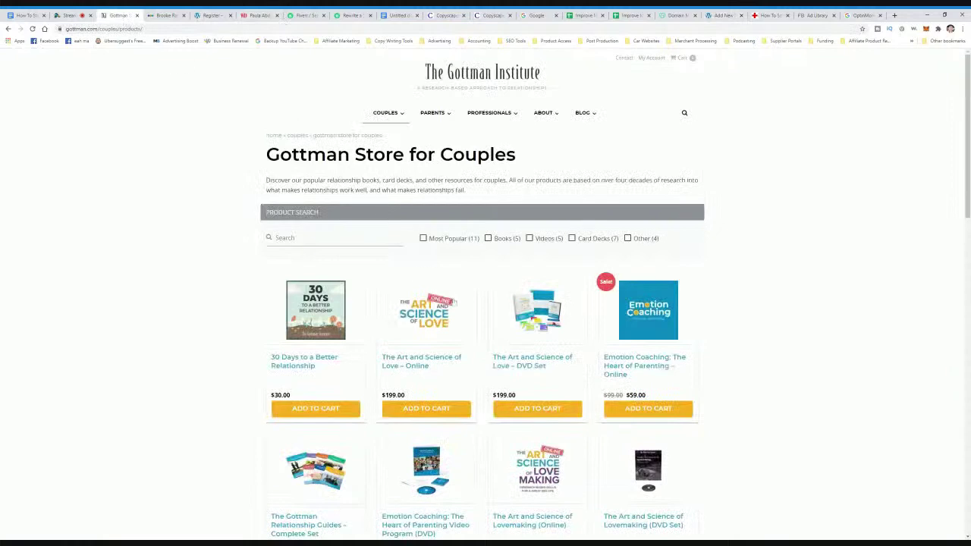
- Paste the article title '3 Tips for Couples to Stay Connected After Baby' into the post title
{"action": "scroll", "coordinate": [454, 298], "scroll_direction": "down", "scroll_amount": 5}
{"action": "left_click", "coordinate": [8, 28]}
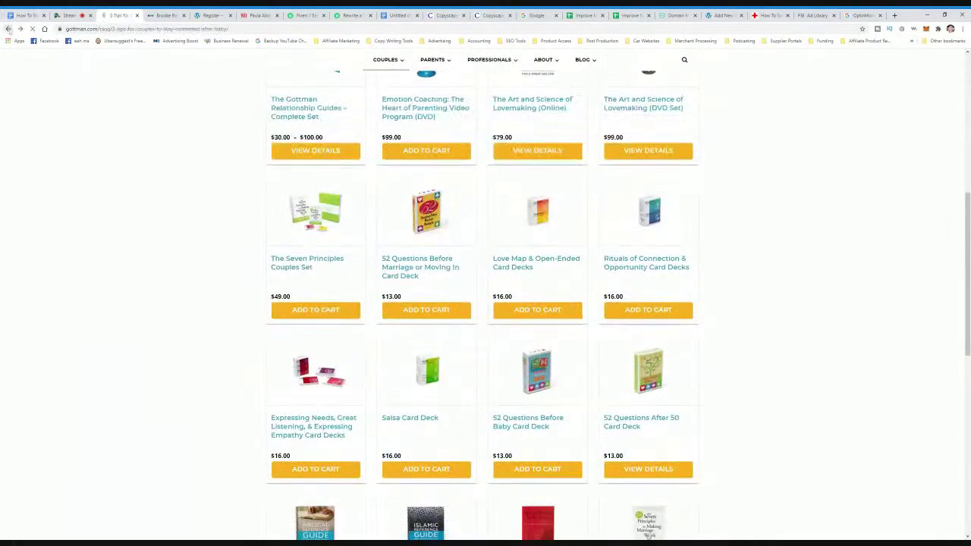
{"action": "left_click_drag", "start_coordinate": [613, 190], "coordinate": [335, 149]}
{"action": "key", "text": "ctrl+c"}
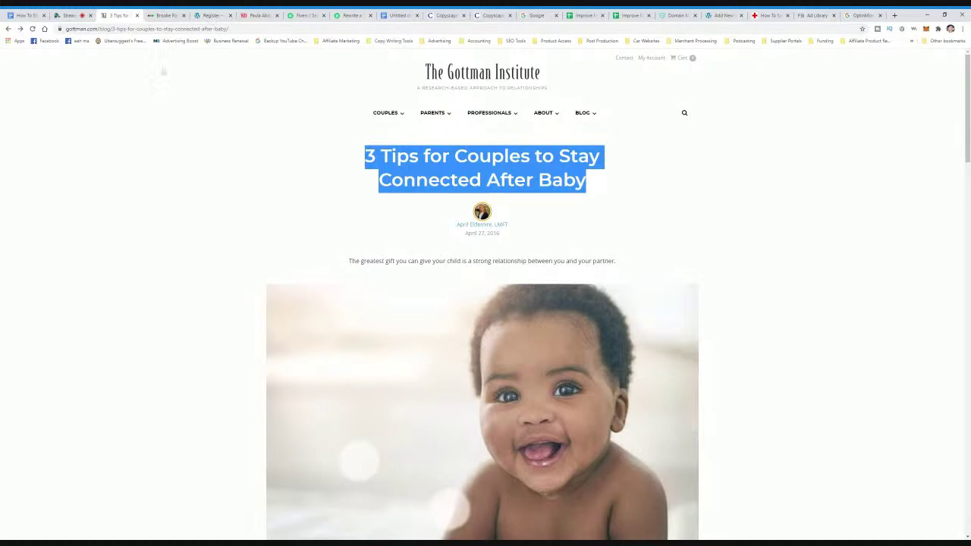
{"action": "left_click_drag", "start_coordinate": [722, 16], "coordinate": [165, 15]}
{"action": "key", "text": "ctrl+v"}
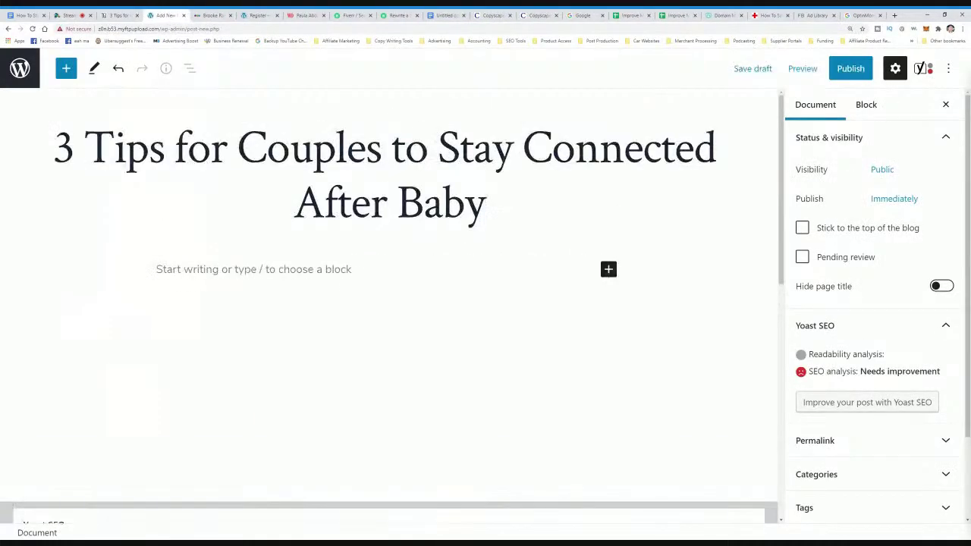
{"action": "left_click_drag", "start_coordinate": [486, 204], "coordinate": [53, 148]}
{"action": "left_click", "coordinate": [323, 203]}
- Start a body paragraph and copy the Gottman article's body text
{"action": "key", "text": "Return"}
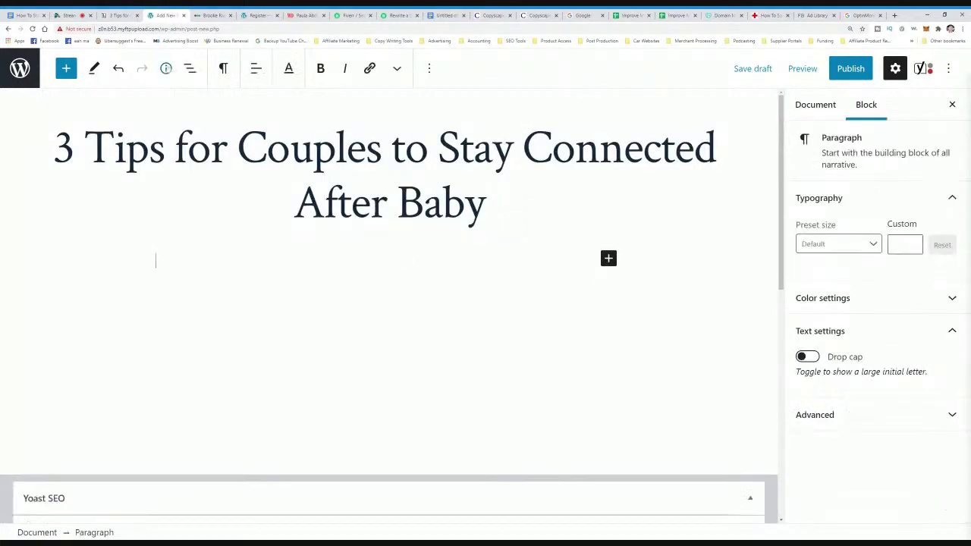
{"action": "left_click", "coordinate": [117, 15]}
{"action": "scroll", "coordinate": [458, 364], "scroll_direction": "down", "scroll_amount": 5}
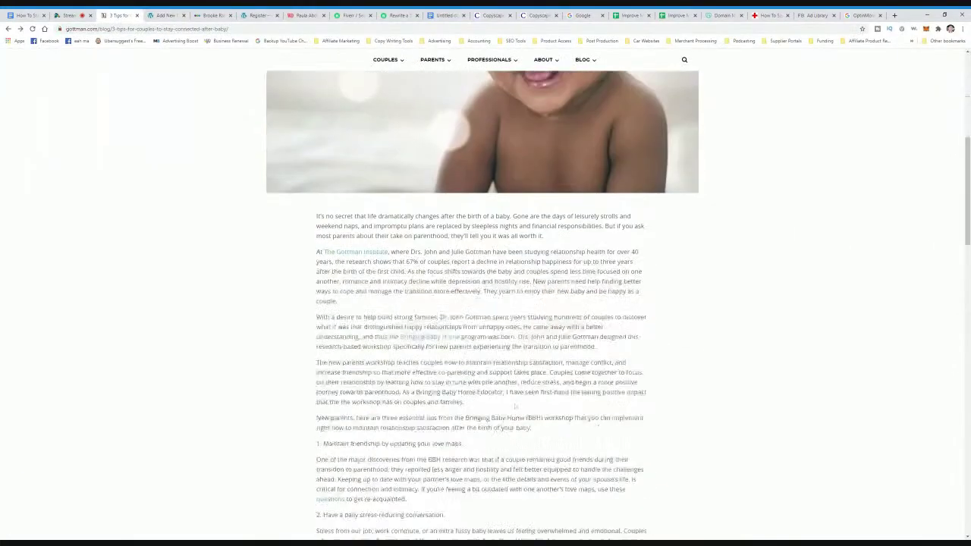
{"action": "scroll", "coordinate": [339, 263], "scroll_direction": "up", "scroll_amount": 4}
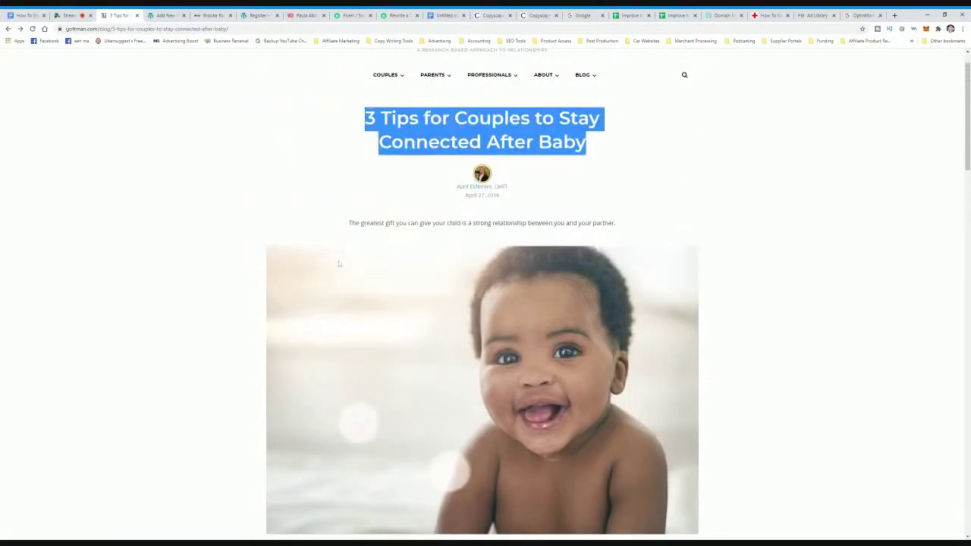
{"action": "scroll", "coordinate": [339, 264], "scroll_direction": "down", "scroll_amount": 5}
{"action": "left_click_drag", "start_coordinate": [316, 215], "coordinate": [657, 276]}
{"action": "key", "text": "ctrl+c"}
- Paste the article text, from 'It's no secret that life dramatically changes' onward, into the post body
{"action": "key", "text": "ctrl+Tab"}
{"action": "key", "text": "ctrl+v"}
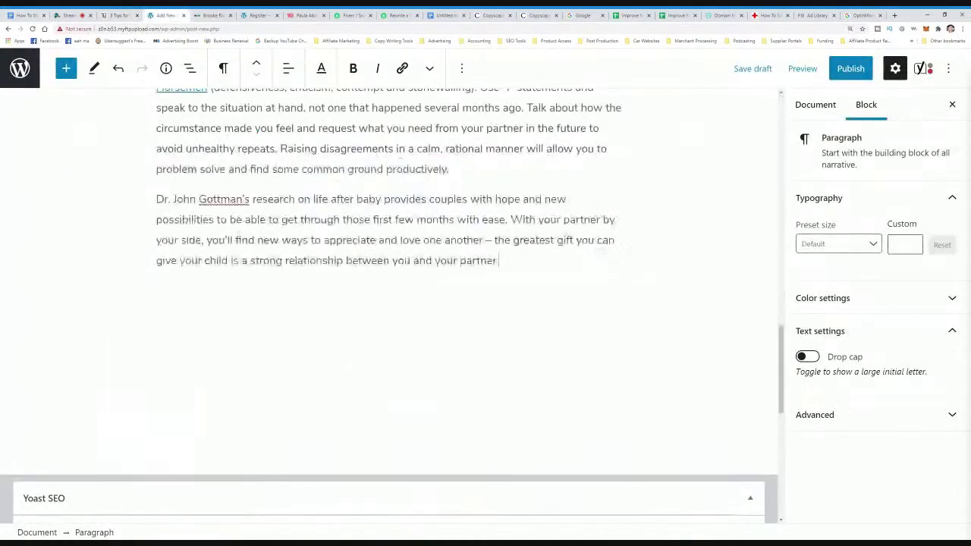
{"action": "scroll", "coordinate": [388, 304], "scroll_direction": "up", "scroll_amount": 15}
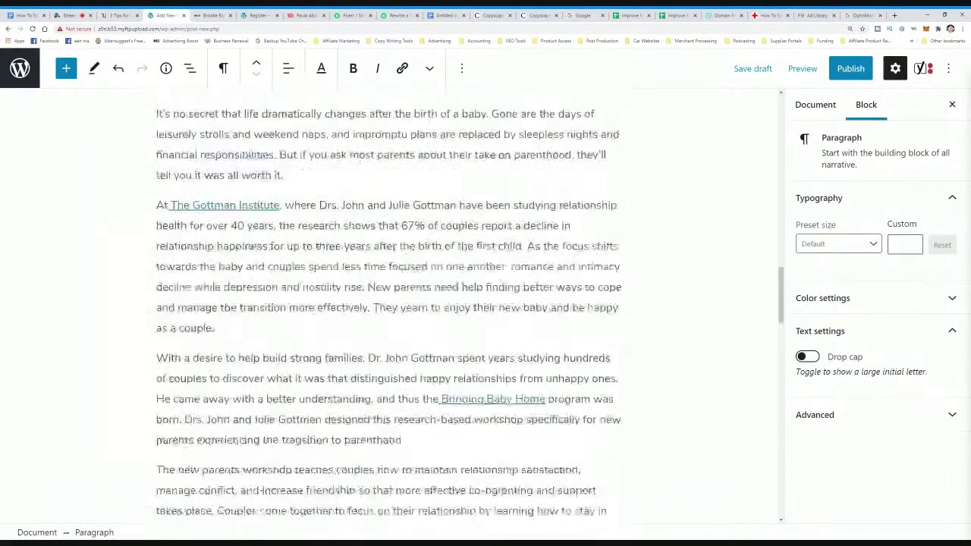
{"action": "scroll", "coordinate": [388, 303], "scroll_direction": "down", "scroll_amount": 10}
{"action": "scroll", "coordinate": [389, 303], "scroll_direction": "up", "scroll_amount": 15}
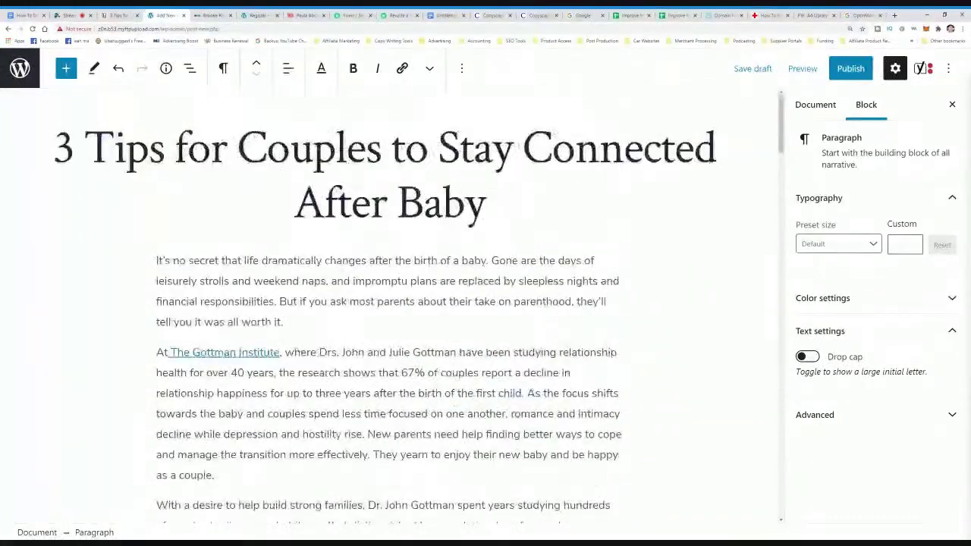
{"action": "scroll", "coordinate": [648, 297], "scroll_direction": "down", "scroll_amount": 1}
{"action": "scroll", "coordinate": [388, 303], "scroll_direction": "down", "scroll_amount": 4}
{"action": "scroll", "coordinate": [388, 303], "scroll_direction": "up", "scroll_amount": 5}
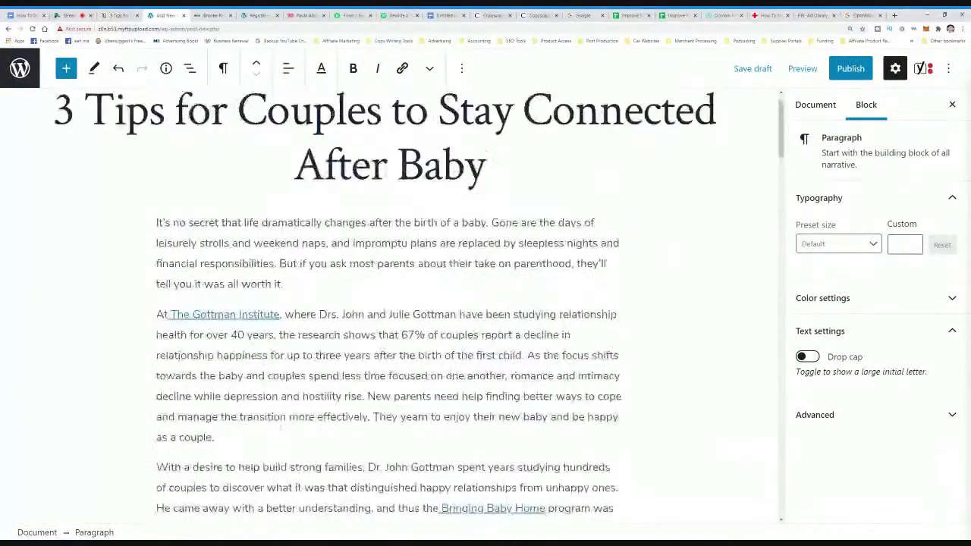
- Insert the line 'type anything that you want right here...' after the opening paragraph, followed by empty paragraphs
{"action": "key", "text": "Return"}
{"action": "key", "text": "Return"}
{"action": "type", "text": "ty"}
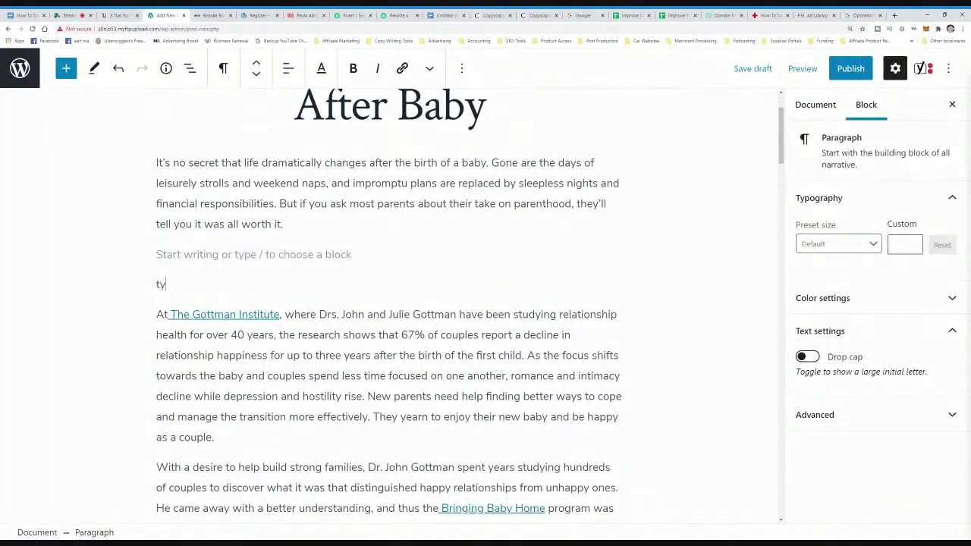
{"action": "type", "text": "pe anything that you want right here..."}
{"action": "key", "text": "Return"}
{"action": "key", "text": "Return"}
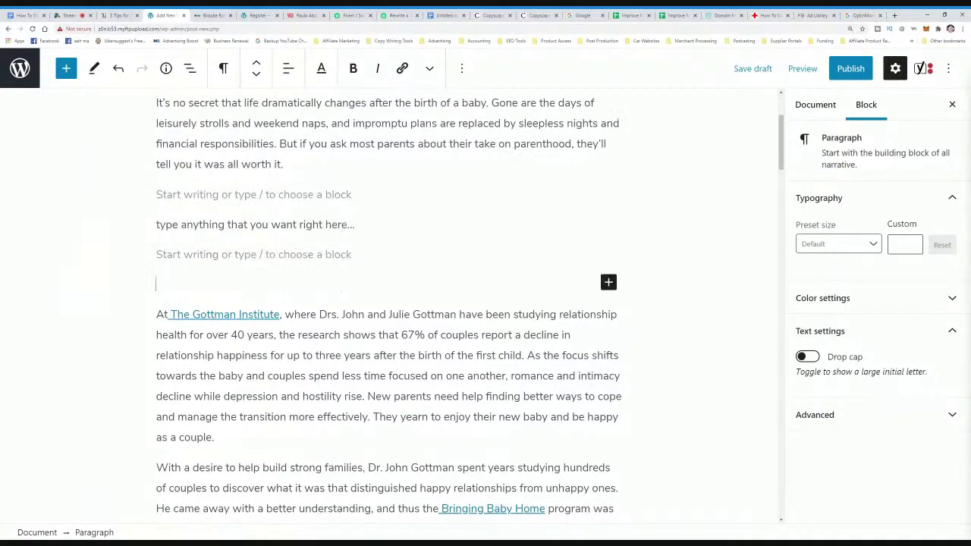
{"action": "scroll", "coordinate": [469, 301], "scroll_direction": "up", "scroll_amount": 1}
{"action": "scroll", "coordinate": [470, 301], "scroll_direction": "down", "scroll_amount": 9}
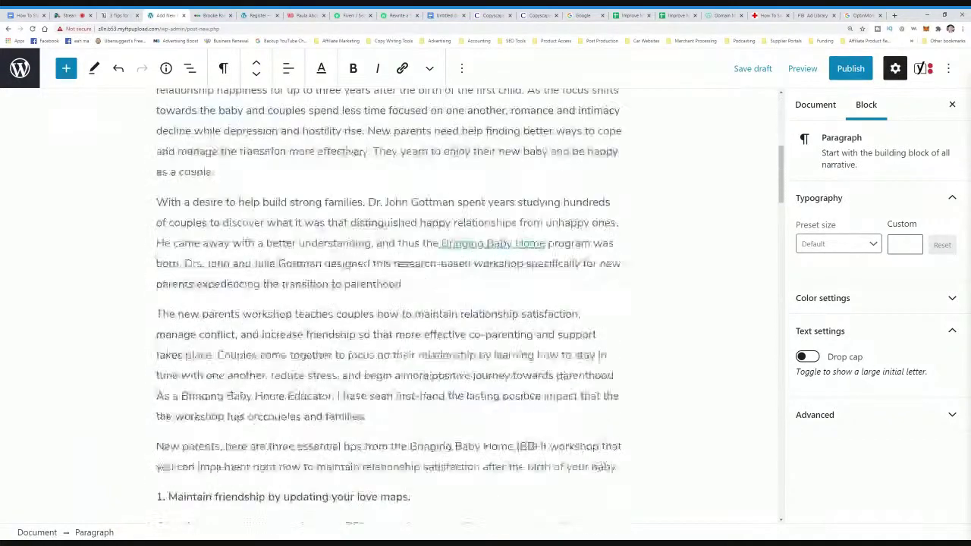
{"action": "scroll", "coordinate": [469, 301], "scroll_direction": "down", "scroll_amount": 6}
- Remove the existing Gottman link from 'Four Horsemen' and reselect the phrase
{"action": "left_click", "coordinate": [181, 154]}
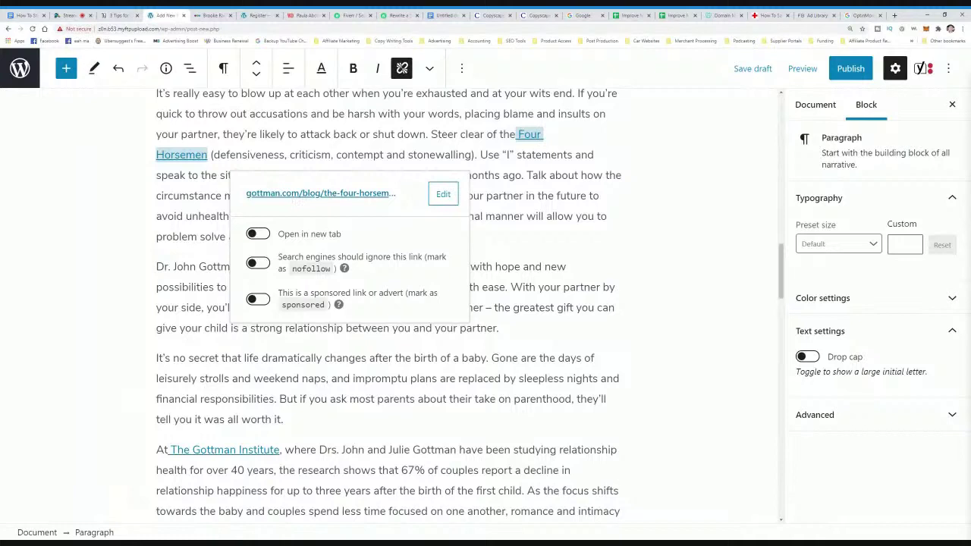
{"action": "left_click", "coordinate": [501, 176]}
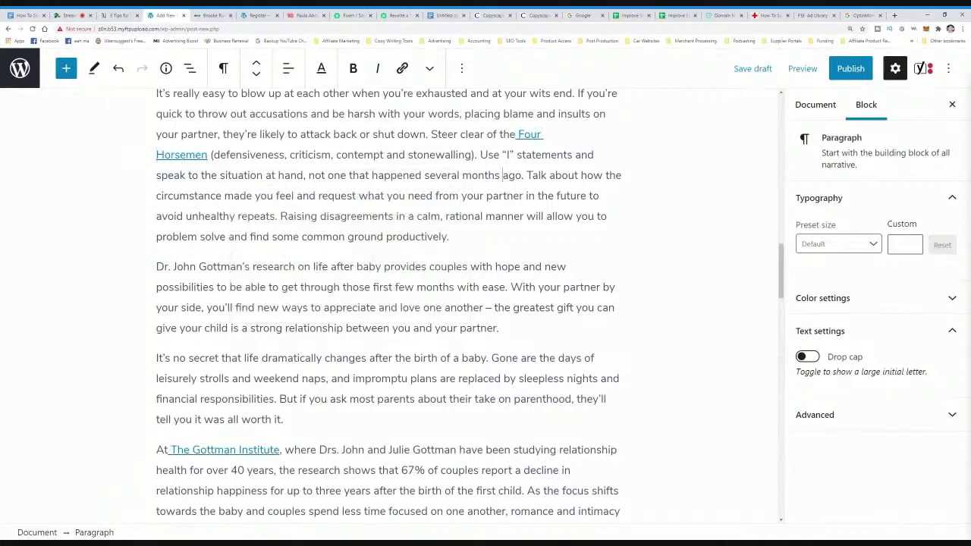
{"action": "left_click", "coordinate": [204, 154]}
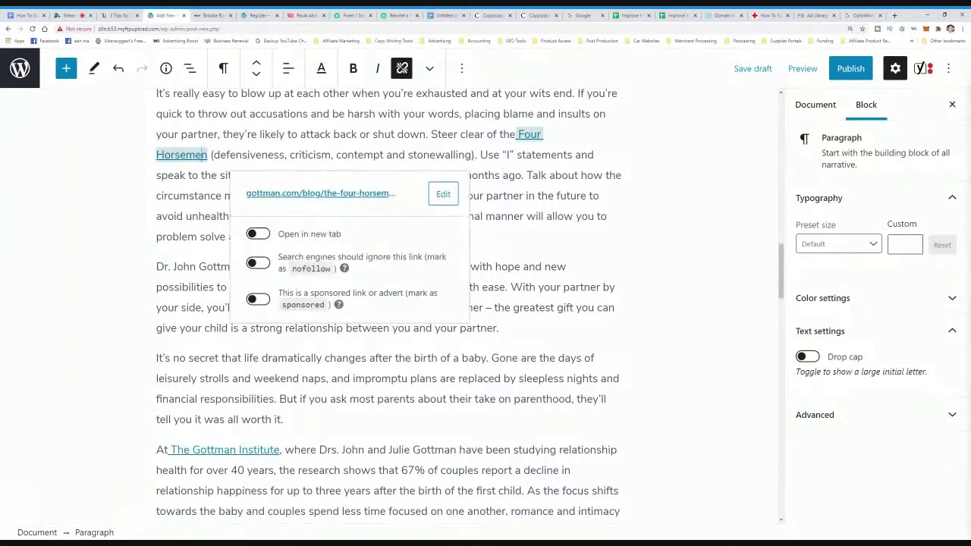
{"action": "left_click", "coordinate": [402, 69]}
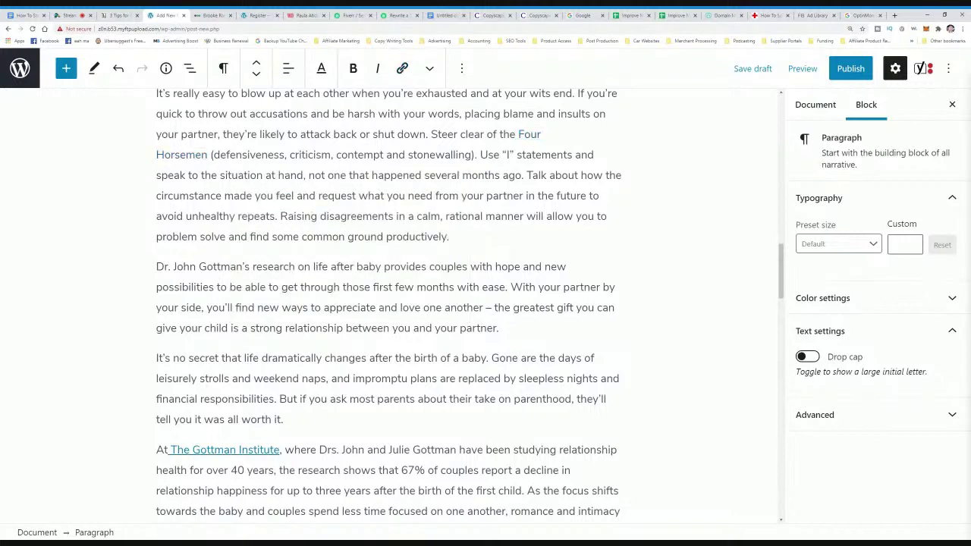
{"action": "left_click_drag", "start_coordinate": [209, 154], "coordinate": [281, 175]}
{"action": "left_click", "coordinate": [197, 155]}
{"action": "left_click_drag", "start_coordinate": [206, 155], "coordinate": [516, 134]}
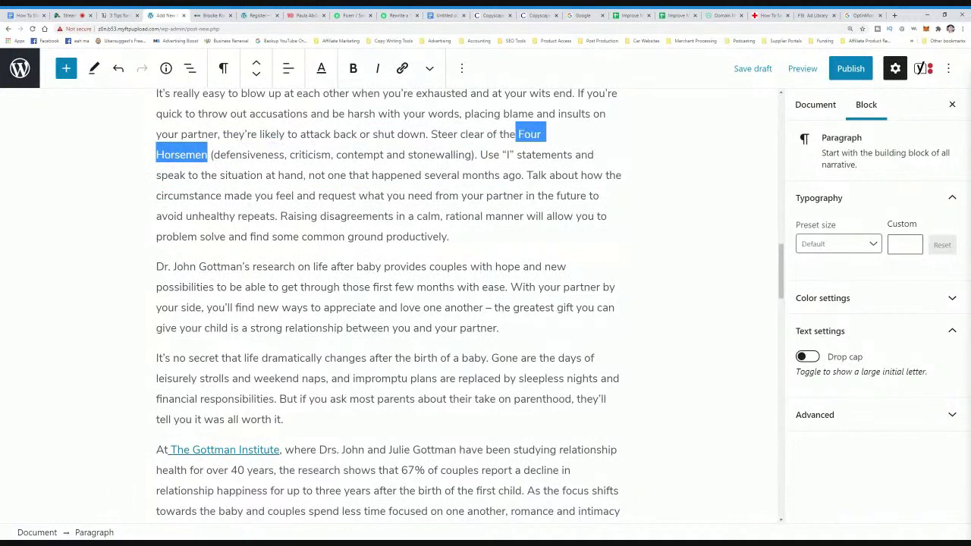
{"action": "left_click", "coordinate": [402, 68]}
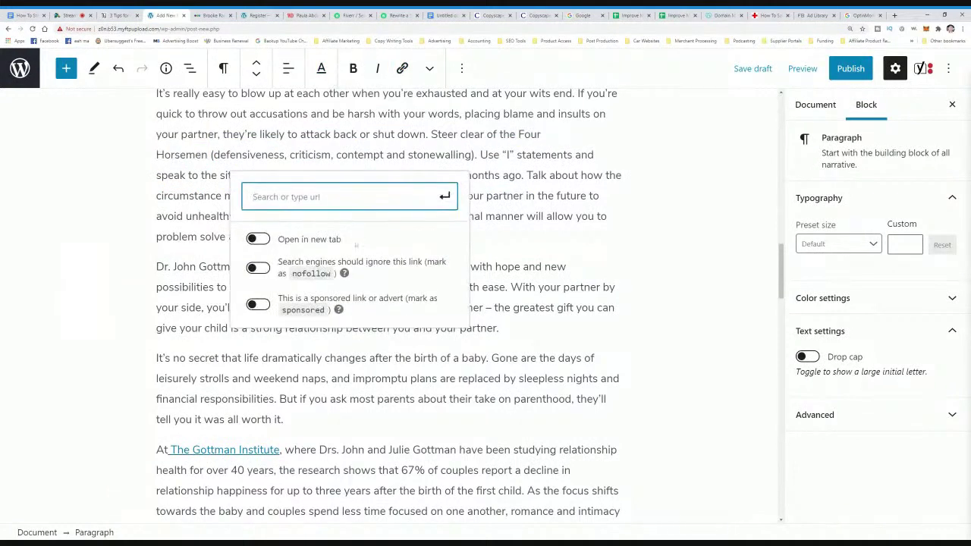
{"action": "type", "text": "https://"}
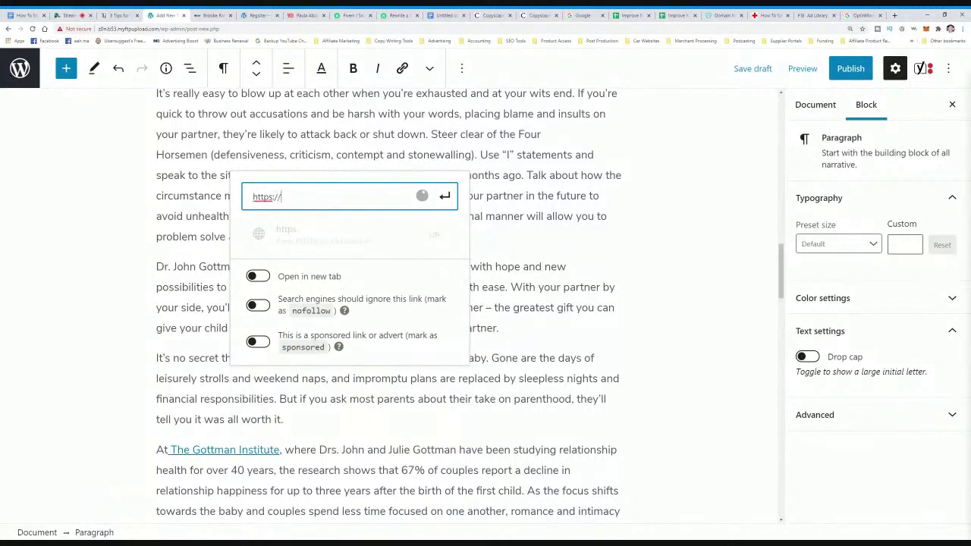
{"action": "type", "text": "www.highticketh"}
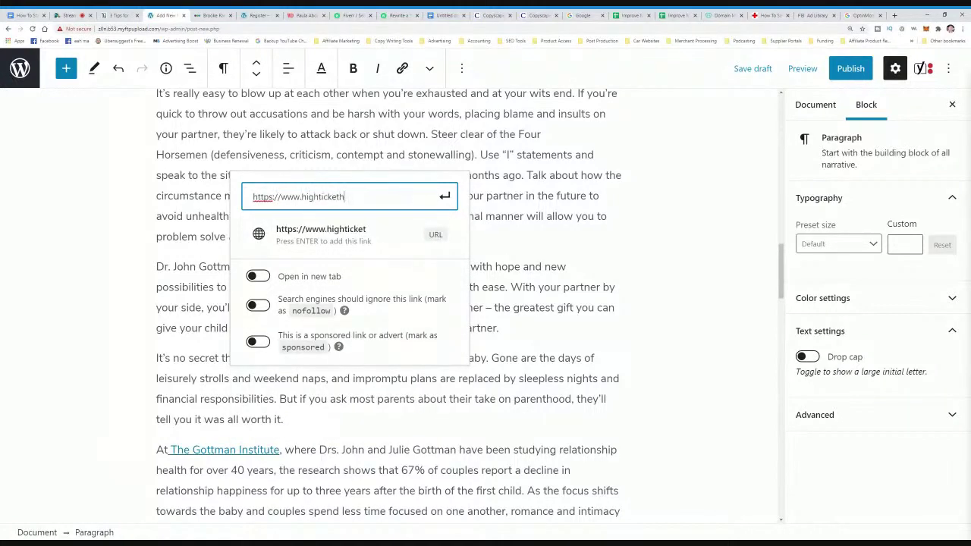
{"action": "type", "text": "elp.c"}
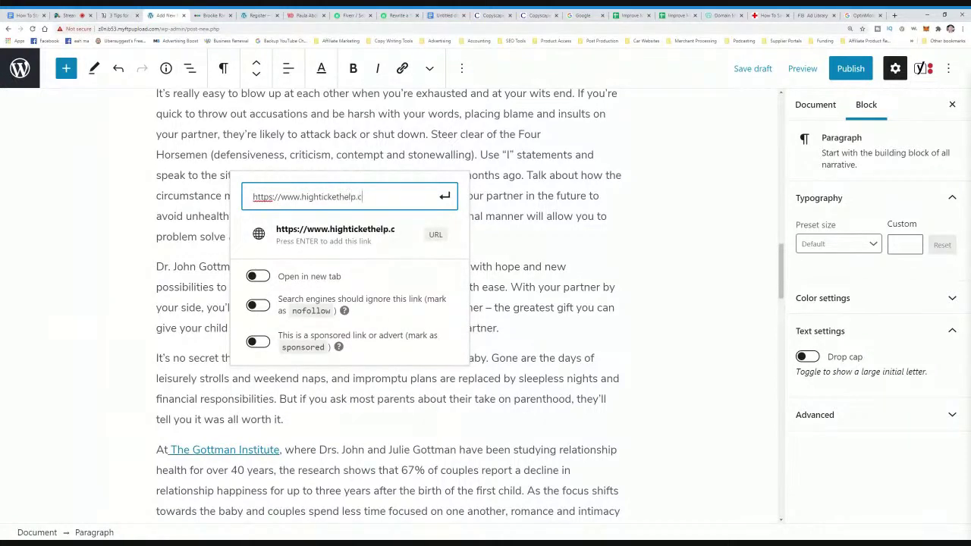
{"action": "type", "text": "om/partner"}
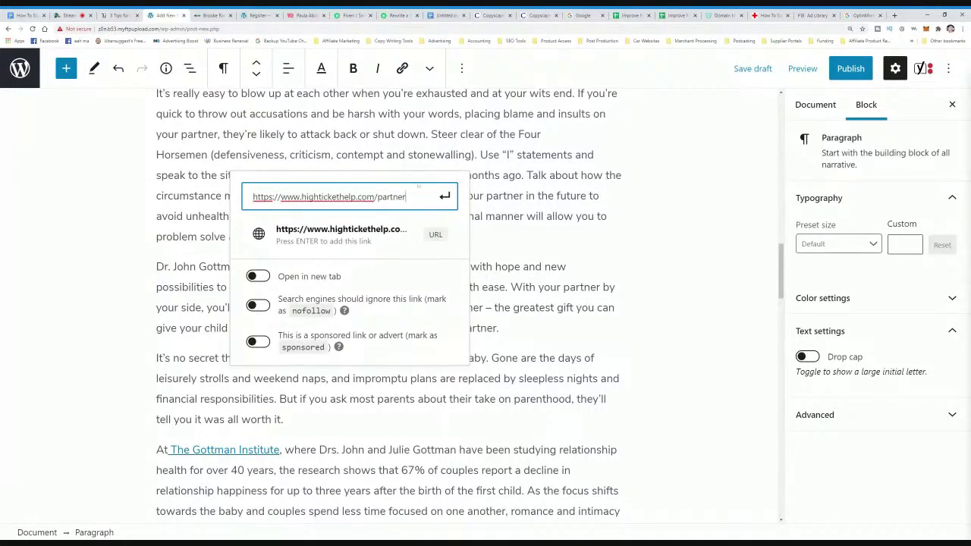
{"action": "left_click_drag", "start_coordinate": [408, 197], "coordinate": [253, 196]}
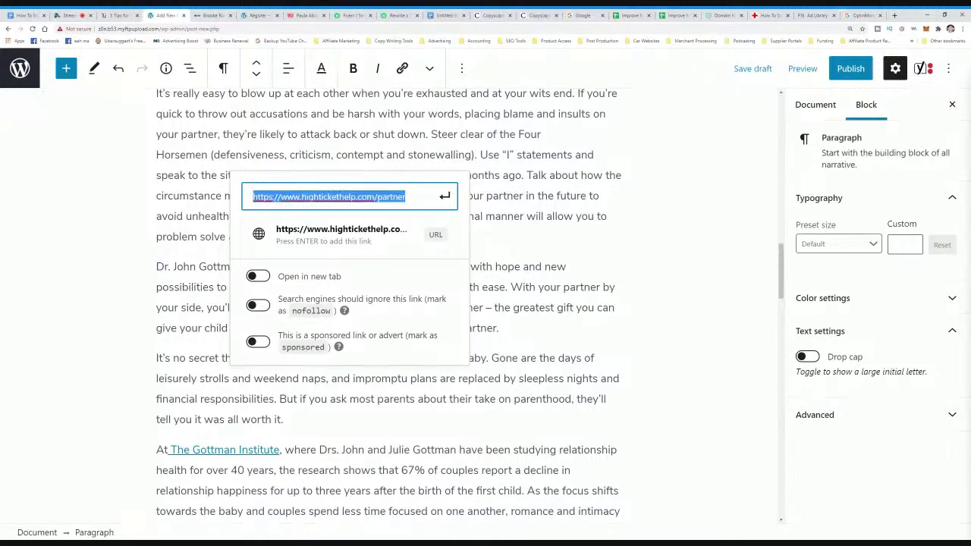
{"action": "left_click", "coordinate": [363, 196]}
{"action": "left_click_drag", "start_coordinate": [407, 196], "coordinate": [253, 196]}
{"action": "left_click", "coordinate": [253, 196]}
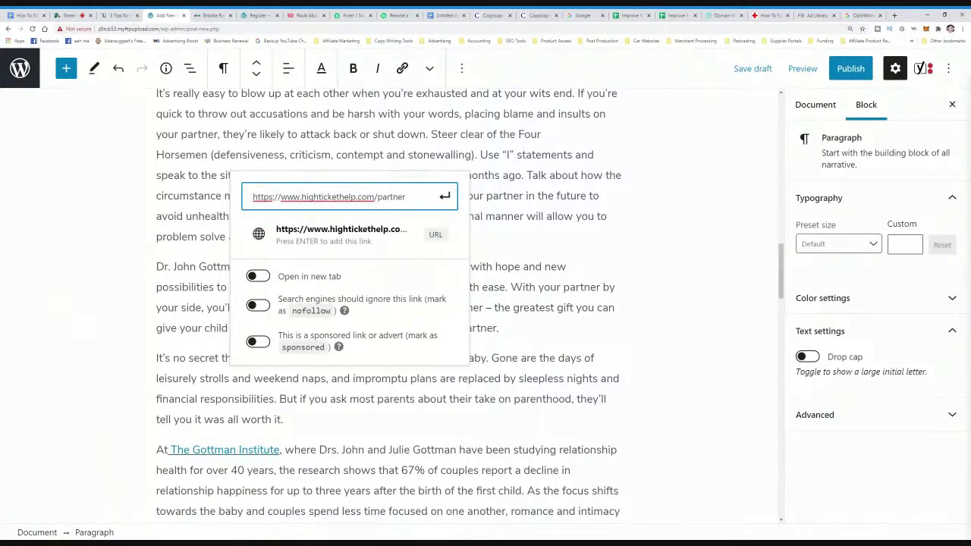
{"action": "triple_click", "coordinate": [404, 197]}
{"action": "left_click", "coordinate": [294, 197]}
{"action": "left_click_drag", "start_coordinate": [406, 196], "coordinate": [235, 201]}
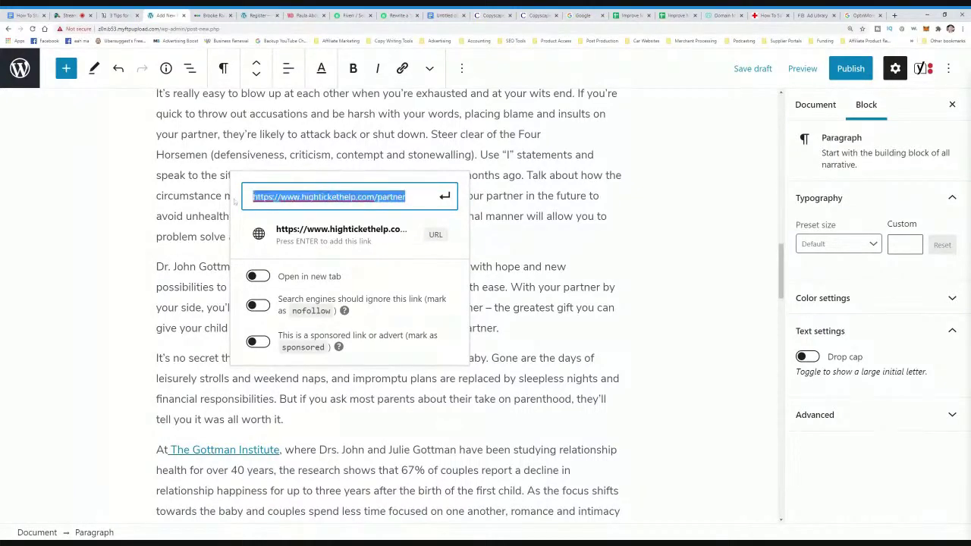
{"action": "left_click", "coordinate": [445, 196]}
- Review the post's Yoast SEO Google preview, then return to the affiliate blog outline document
{"action": "scroll", "coordinate": [388, 303], "scroll_direction": "down", "scroll_amount": 4}
{"action": "scroll", "coordinate": [388, 304], "scroll_direction": "up", "scroll_amount": 8}
{"action": "scroll", "coordinate": [389, 303], "scroll_direction": "down", "scroll_amount": 10}
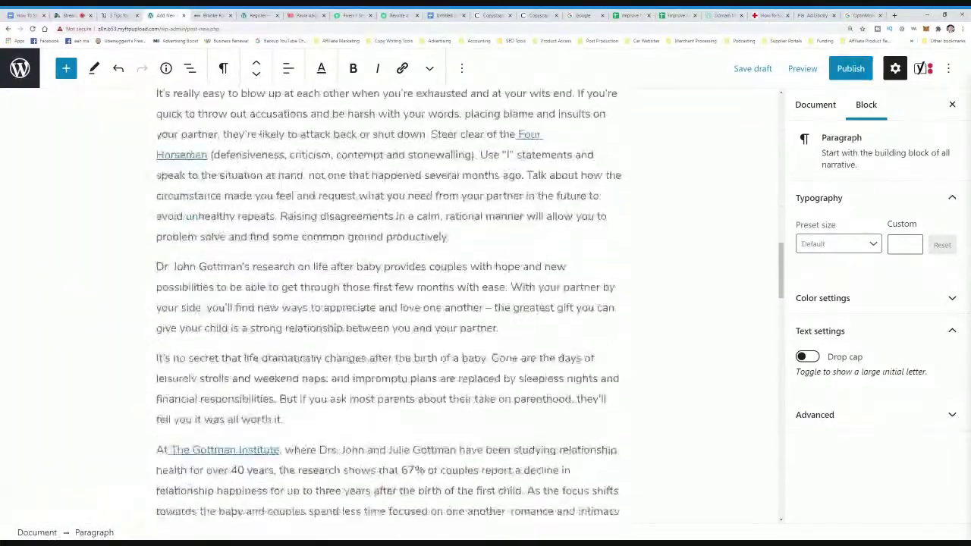
{"action": "scroll", "coordinate": [339, 293], "scroll_direction": "down", "scroll_amount": 15}
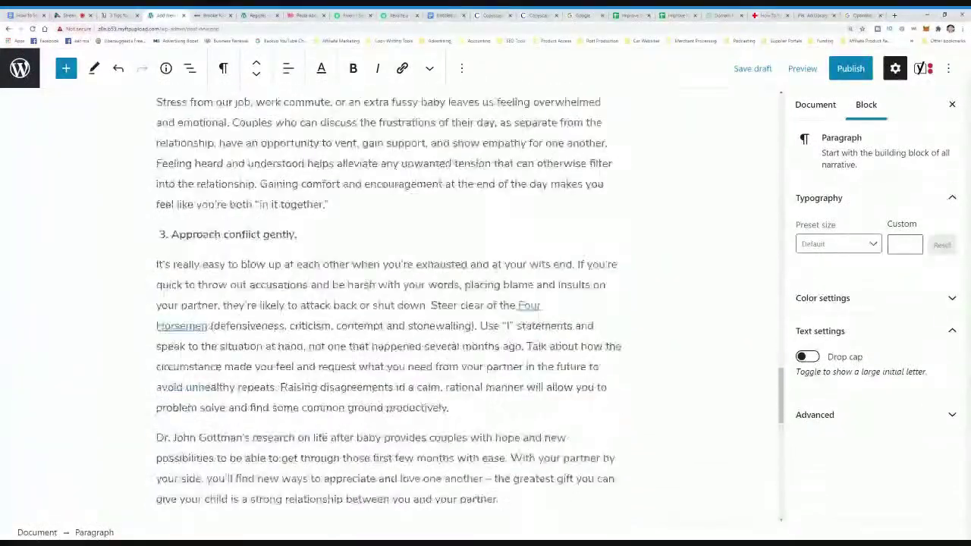
{"action": "scroll", "coordinate": [336, 299], "scroll_direction": "down", "scroll_amount": 2}
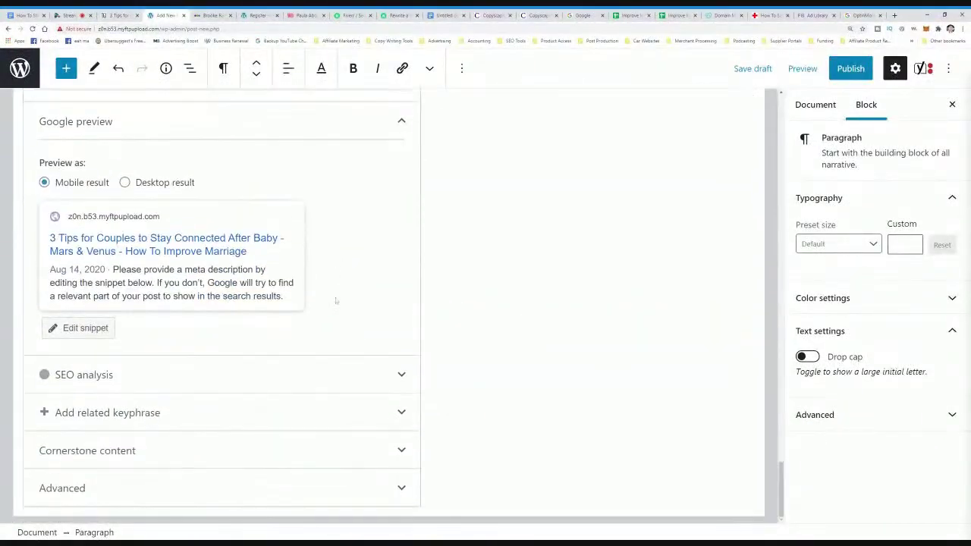
{"action": "scroll", "coordinate": [334, 296], "scroll_direction": "up", "scroll_amount": 2}
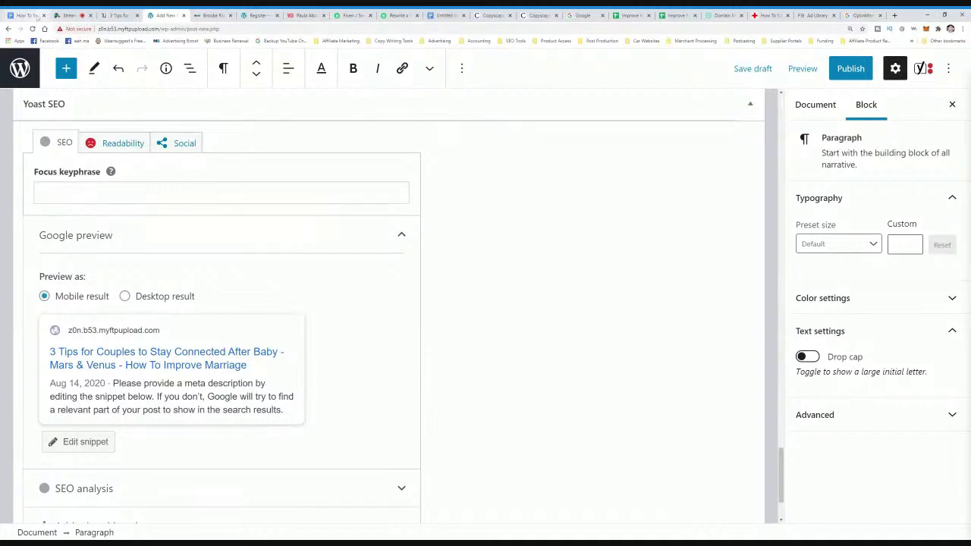
{"action": "left_click", "coordinate": [35, 16]}
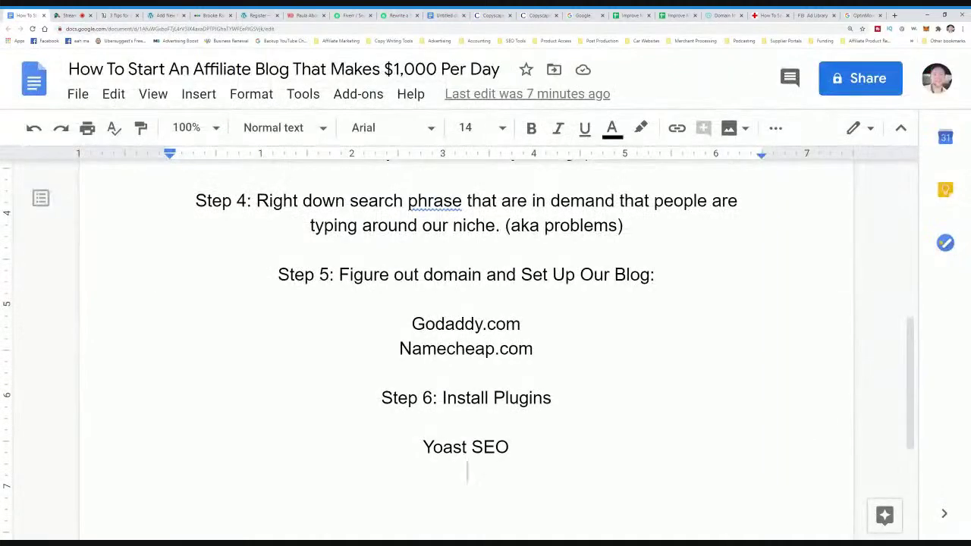
{"action": "scroll", "coordinate": [465, 341], "scroll_direction": "up", "scroll_amount": 1}
{"action": "scroll", "coordinate": [466, 341], "scroll_direction": "up", "scroll_amount": 5}
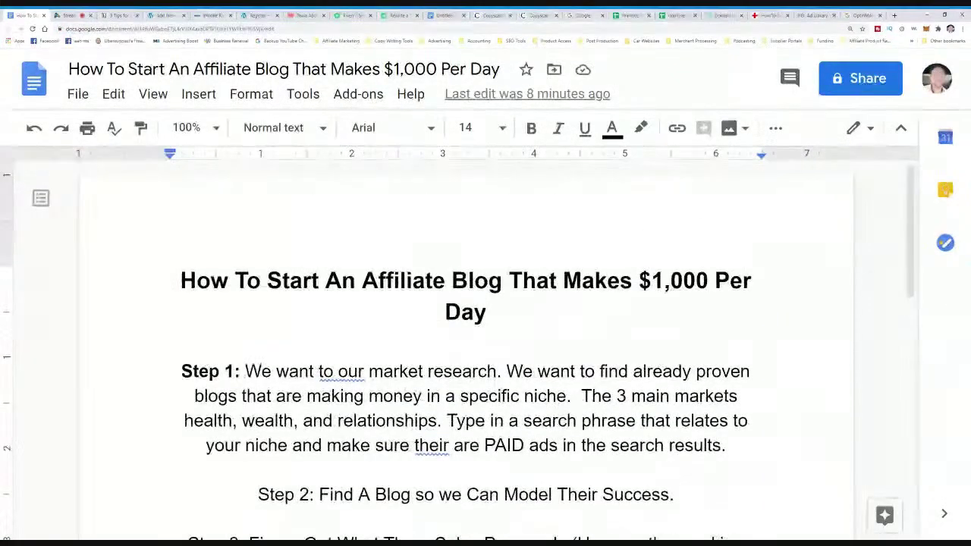
{"action": "left_click_drag", "start_coordinate": [489, 313], "coordinate": [181, 280]}
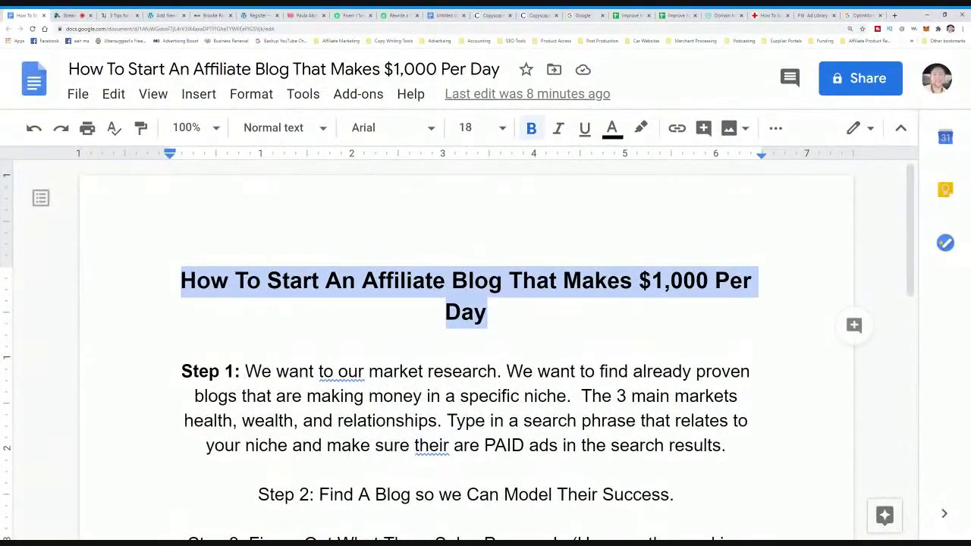
{"action": "left_click", "coordinate": [251, 281]}
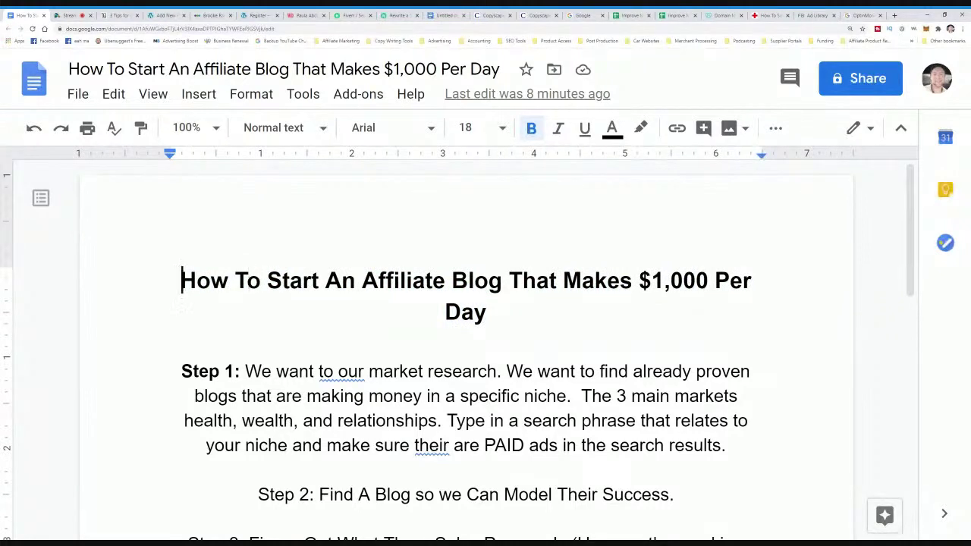
{"action": "left_click_drag", "start_coordinate": [180, 281], "coordinate": [710, 280]}
{"action": "left_click", "coordinate": [490, 312]}
{"action": "scroll", "coordinate": [486, 349], "scroll_direction": "down", "scroll_amount": 3}
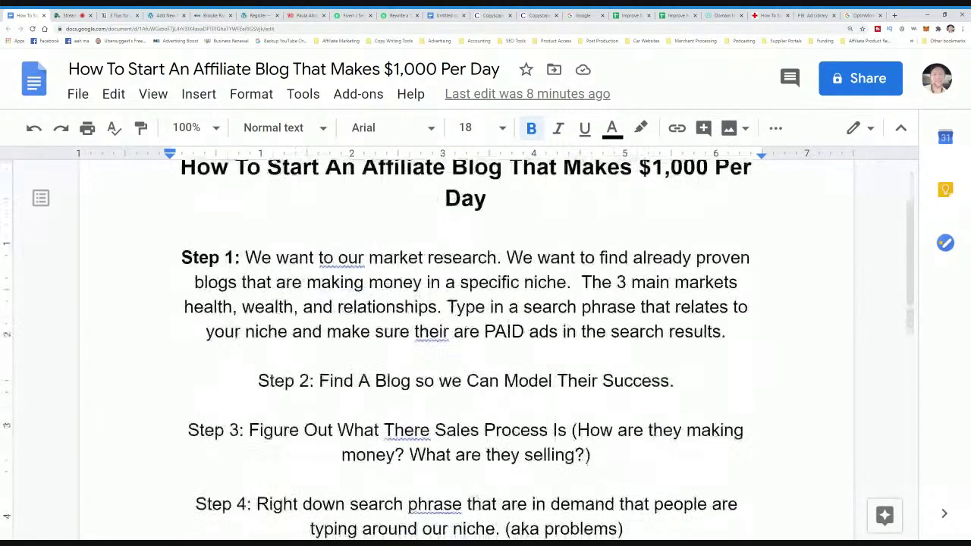
{"action": "scroll", "coordinate": [485, 349], "scroll_direction": "up", "scroll_amount": 3}
{"action": "scroll", "coordinate": [486, 349], "scroll_direction": "down", "scroll_amount": 2}
{"action": "key", "text": "ctrl+shift+Left"}
{"action": "key", "text": "ctrl+shift+Left"}
{"action": "key", "text": "ctrl+shift+Left"}
{"action": "key", "text": "ctrl+shift+Left"}
{"action": "key", "text": "ctrl+shift+Left"}
{"action": "key", "text": "ctrl+shift+Left"}
{"action": "key", "text": "ctrl+shift+Left"}
{"action": "key", "text": "ctrl+shift+Left"}
{"action": "key", "text": "ctrl+shift+Left"}
{"action": "key", "text": "ctrl+shift+Left"}
{"action": "key", "text": "ctrl+shift+Left"}
{"action": "key", "text": "Left"}
{"action": "scroll", "coordinate": [485, 349], "scroll_direction": "down", "scroll_amount": 3}
{"action": "scroll", "coordinate": [485, 349], "scroll_direction": "up", "scroll_amount": 5}
{"action": "scroll", "coordinate": [486, 349], "scroll_direction": "down", "scroll_amount": 3}
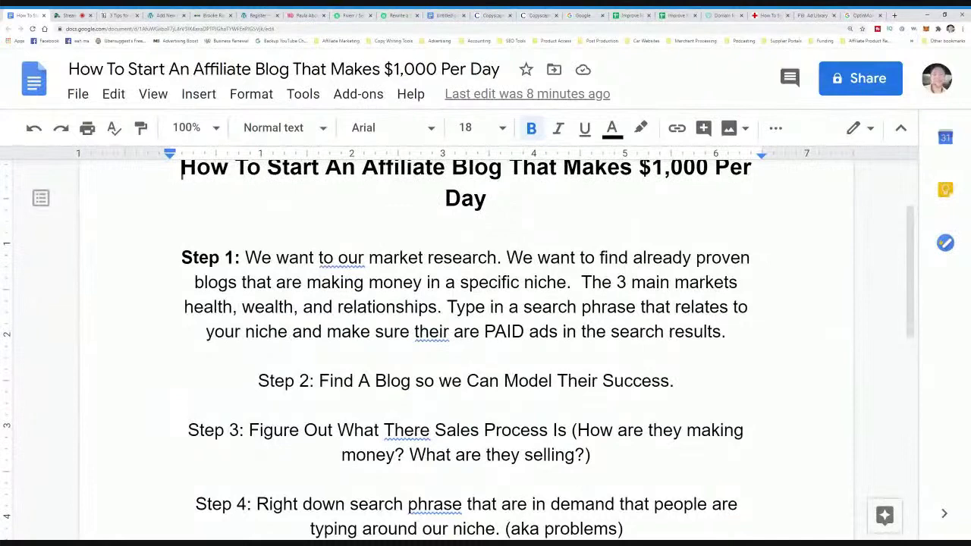
{"action": "scroll", "coordinate": [485, 349], "scroll_direction": "down", "scroll_amount": 12}
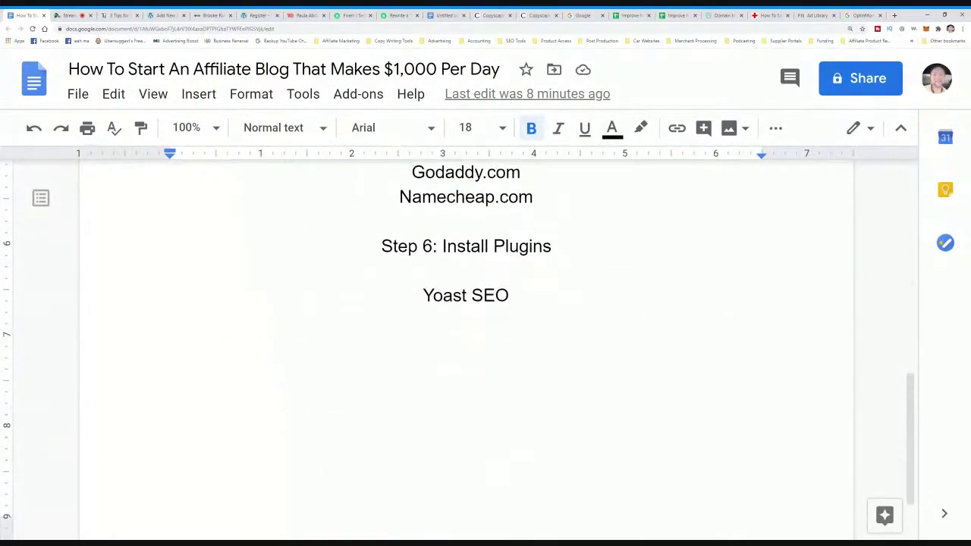
{"action": "scroll", "coordinate": [485, 349], "scroll_direction": "up", "scroll_amount": 5}
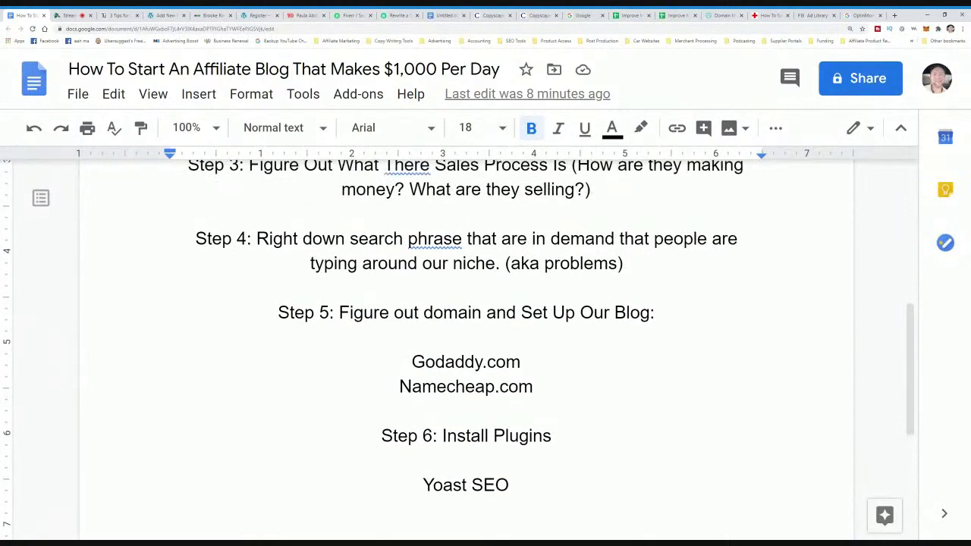
{"action": "scroll", "coordinate": [485, 349], "scroll_direction": "down", "scroll_amount": 3}
- Below Yoast SEO, add Step 7 about finding niche products by googling "Product Name + Affiliate Program"
{"action": "left_click", "coordinate": [509, 370]}
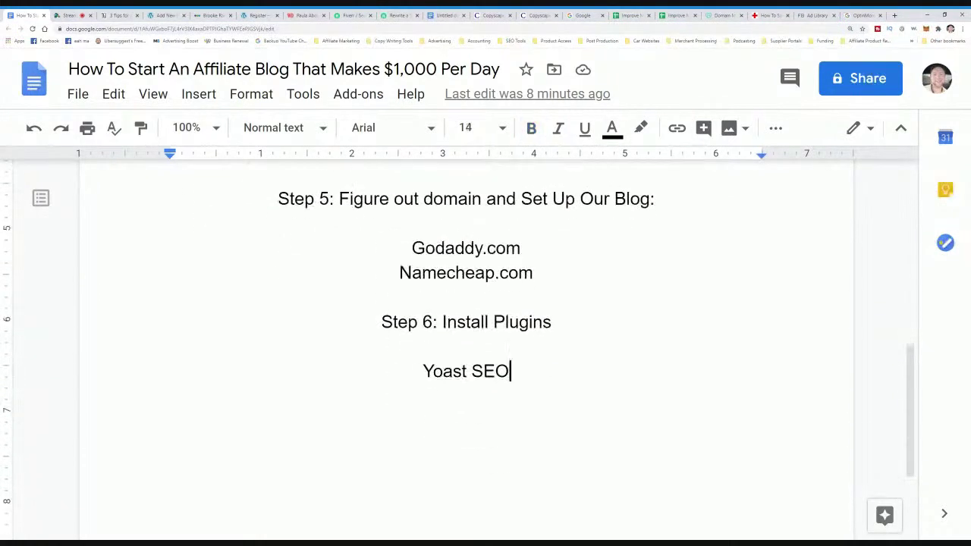
{"action": "key", "text": "Return"}
{"action": "key", "text": "Return"}
{"action": "type", "text": "Step "}
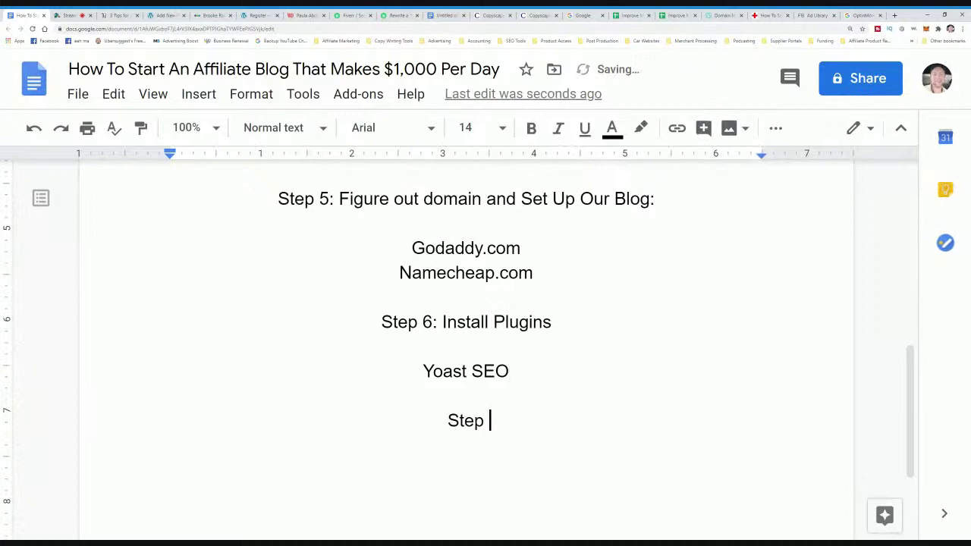
{"action": "type", "text": "7: Find o"}
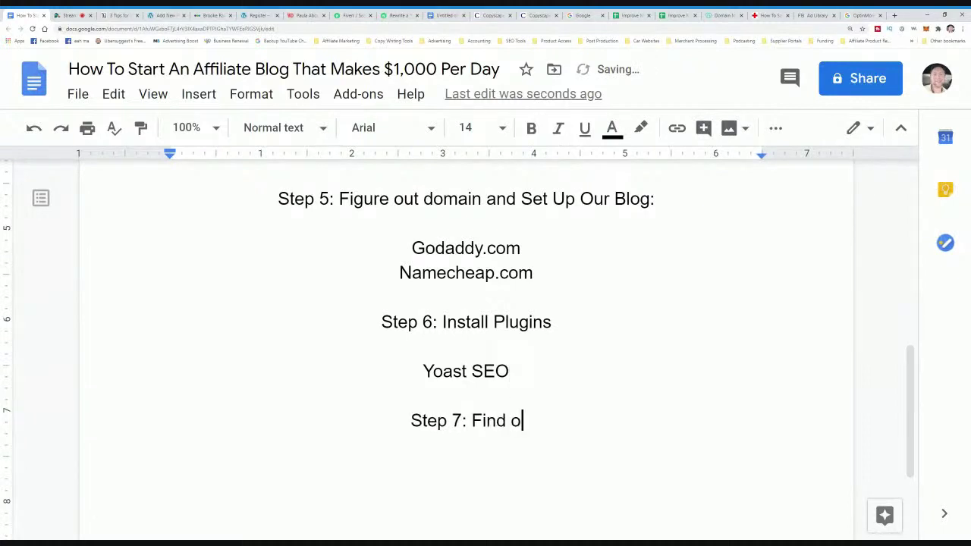
{"action": "type", "text": "ther products "}
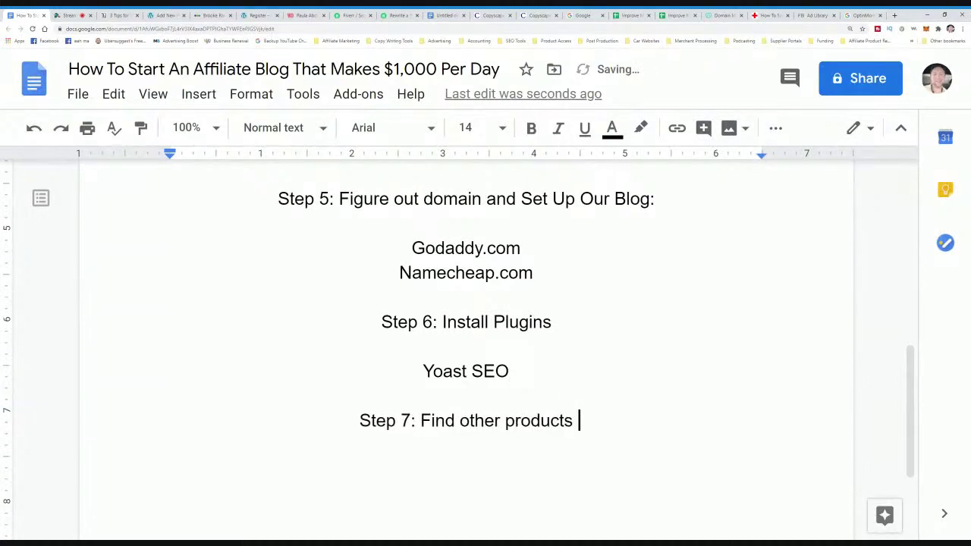
{"action": "type", "text": "that we can promote in yo"}
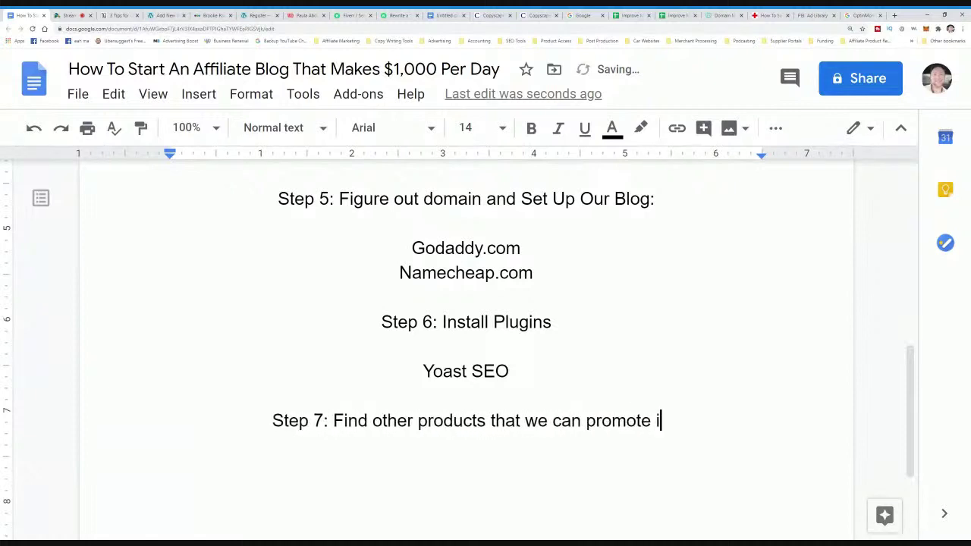
{"action": "key", "text": "BackSpace"}
{"action": "key", "text": "BackSpace"}
{"action": "type", "text": "our n"}
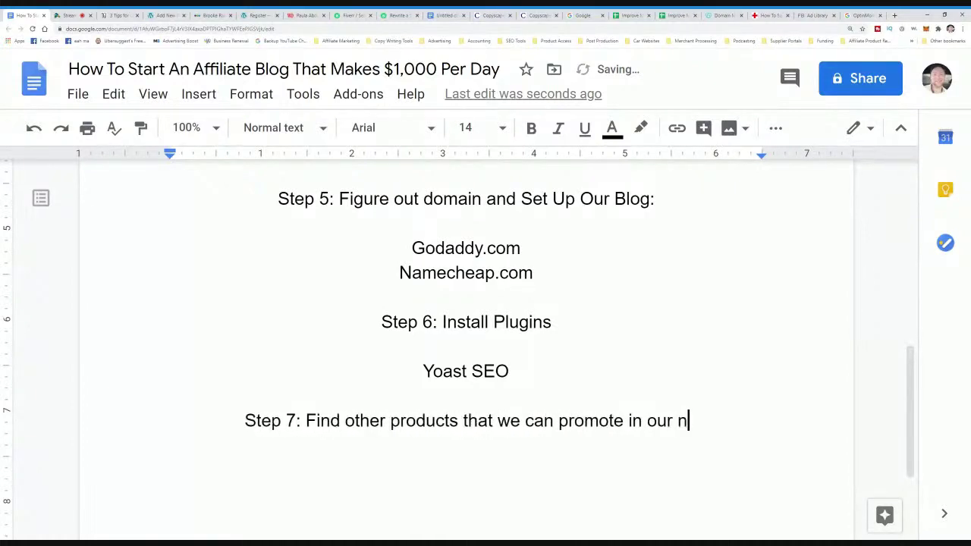
{"action": "type", "text": "iche by going to"}
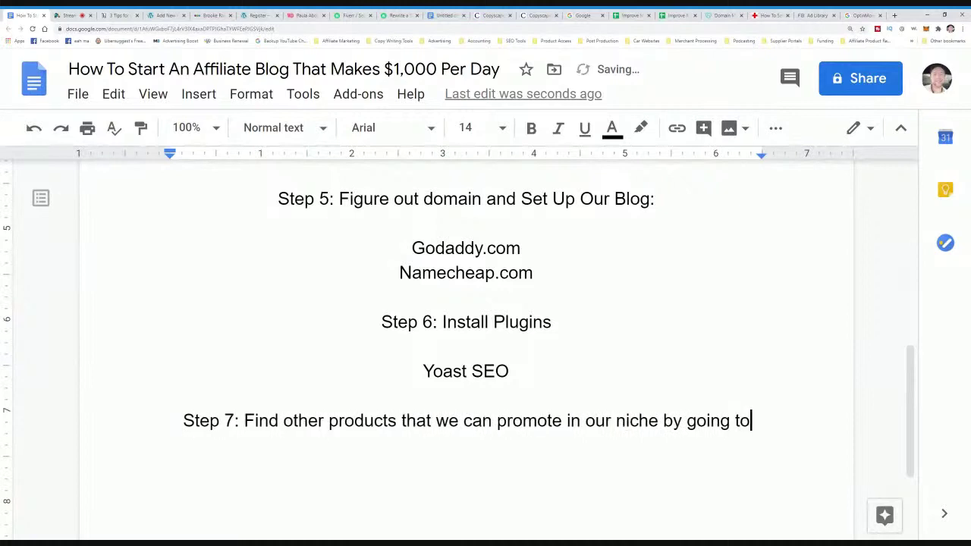
{"action": "type", "text": " google and typi"}
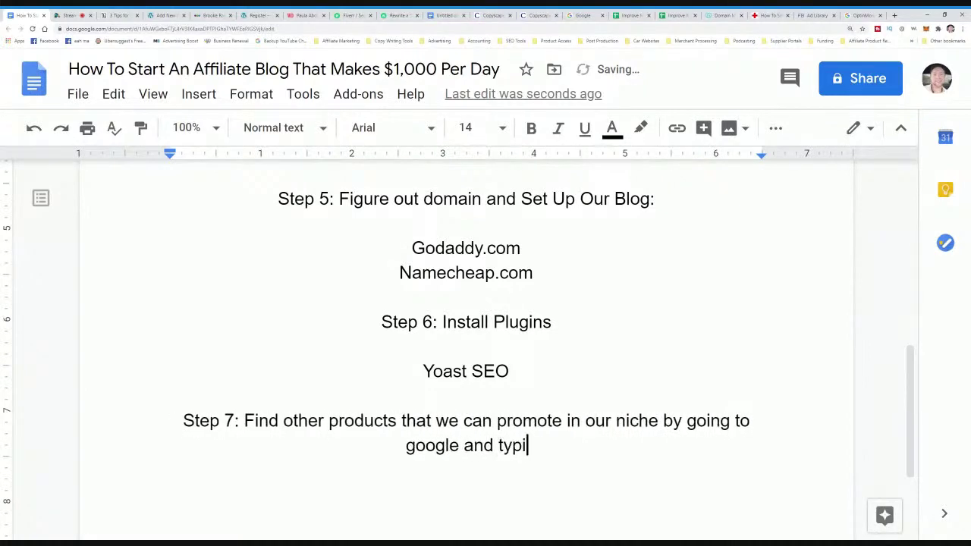
{"action": "type", "text": "ng in "}
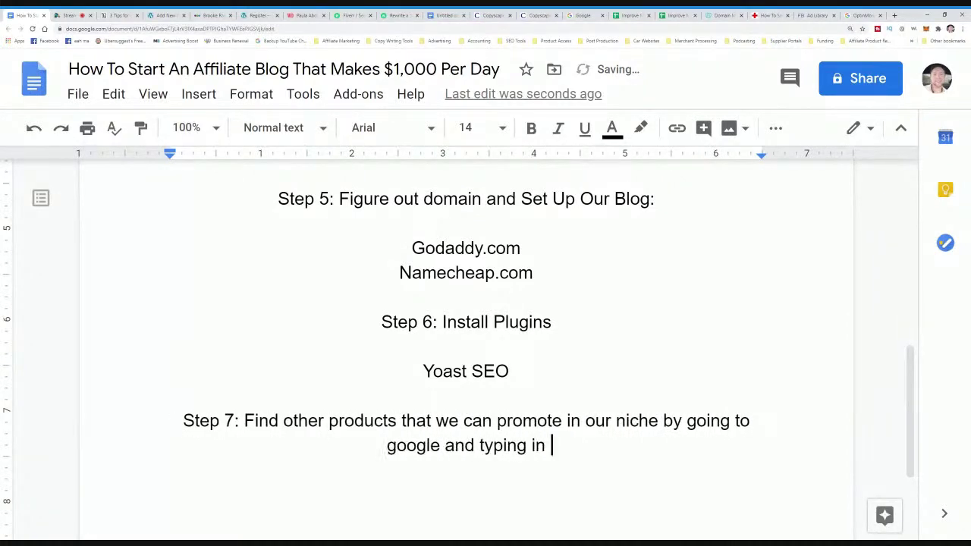
{"action": "type", "text": "\"pro"}
{"action": "key", "text": "BackSpace"}
{"action": "key", "text": "BackSpace"}
{"action": "key", "text": "BackSpace"}
{"action": "key", "text": "BackSpace"}
{"action": "type", "text": "\"Product N"}
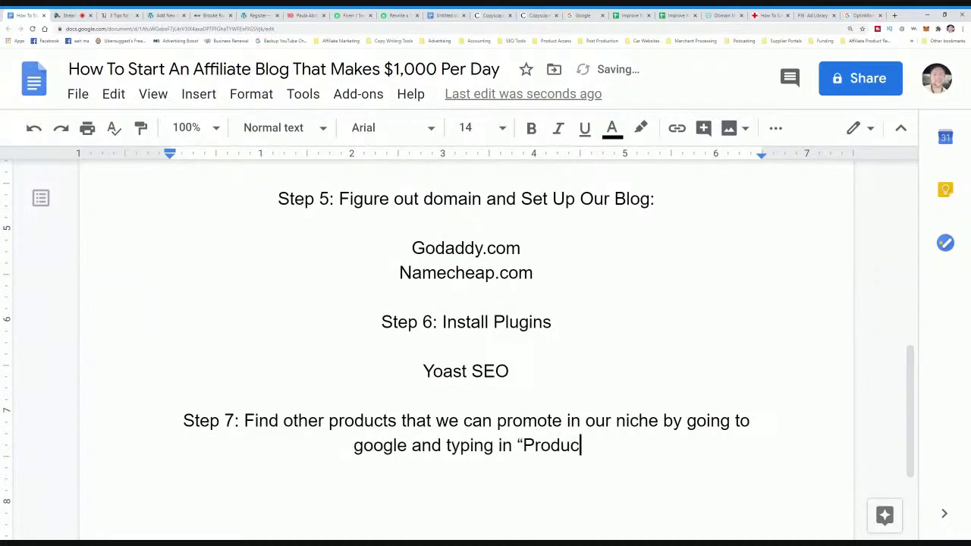
{"action": "type", "text": "ame + Affiliate N"}
{"action": "key", "text": "BackSpace"}
{"action": "type", "text": "Program\""}
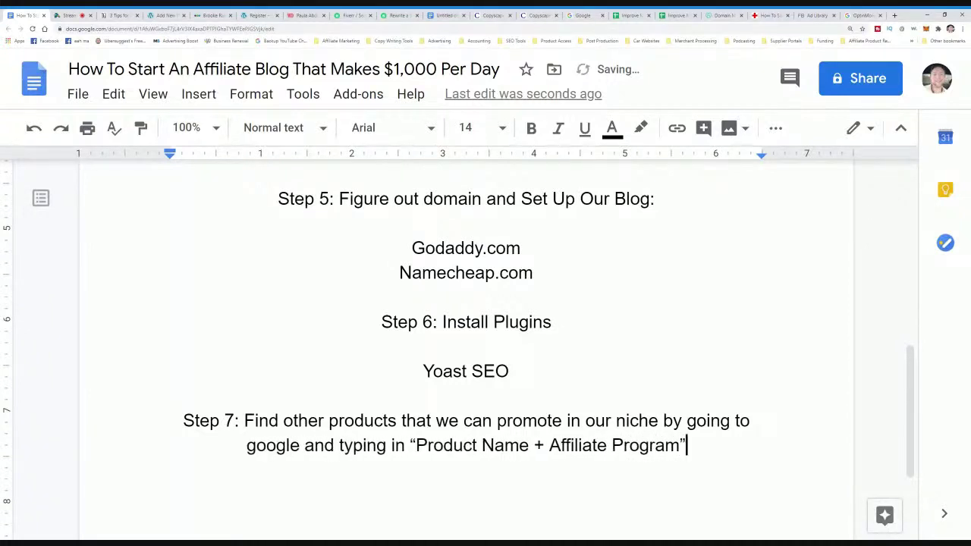
- Replace 'Product Name' with 'NICHE' in the Step 7 search phrase
{"action": "left_click_drag", "start_coordinate": [522, 445], "coordinate": [416, 445]}
{"action": "left_click", "coordinate": [503, 445]}
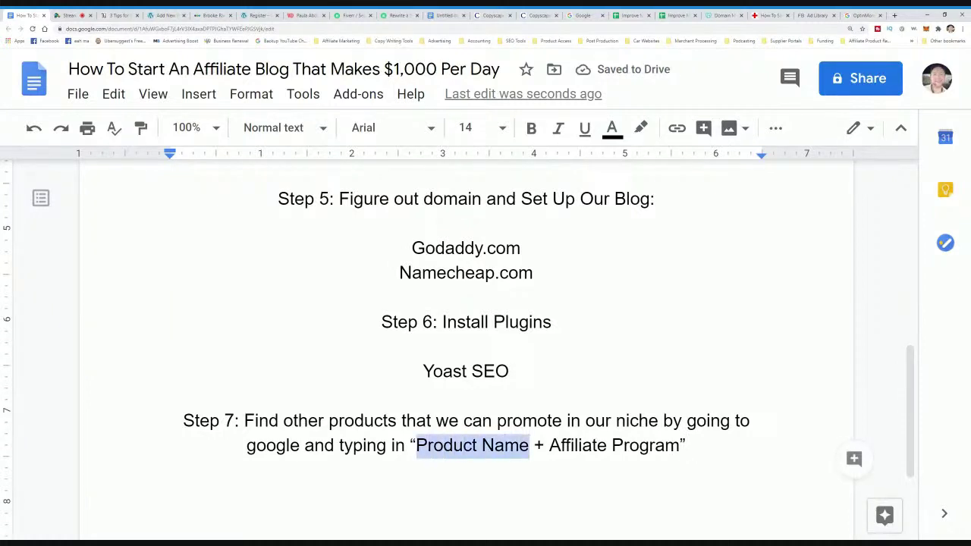
{"action": "type", "text": "NICHE"}
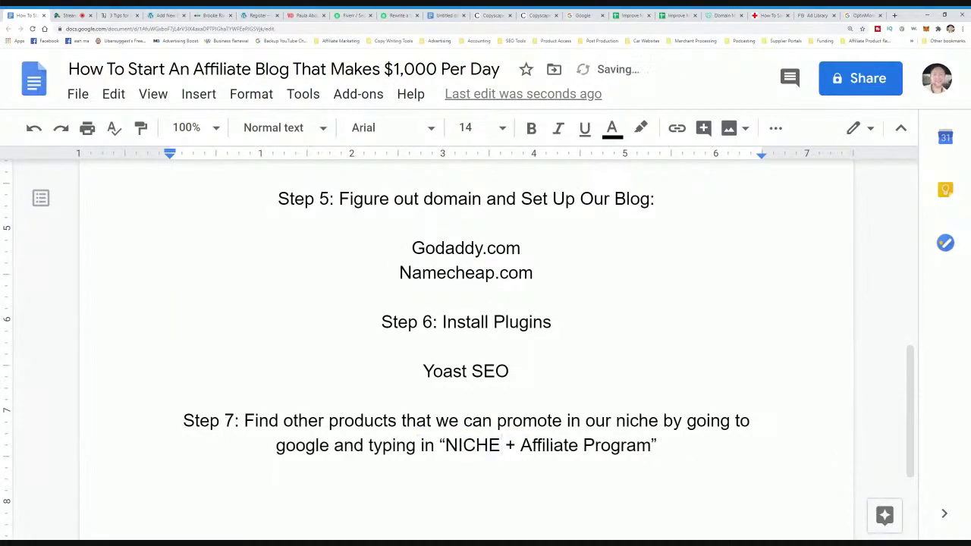
- Search Google for 'improve marriage affiliate program'
{"action": "left_click", "coordinate": [863, 15]}
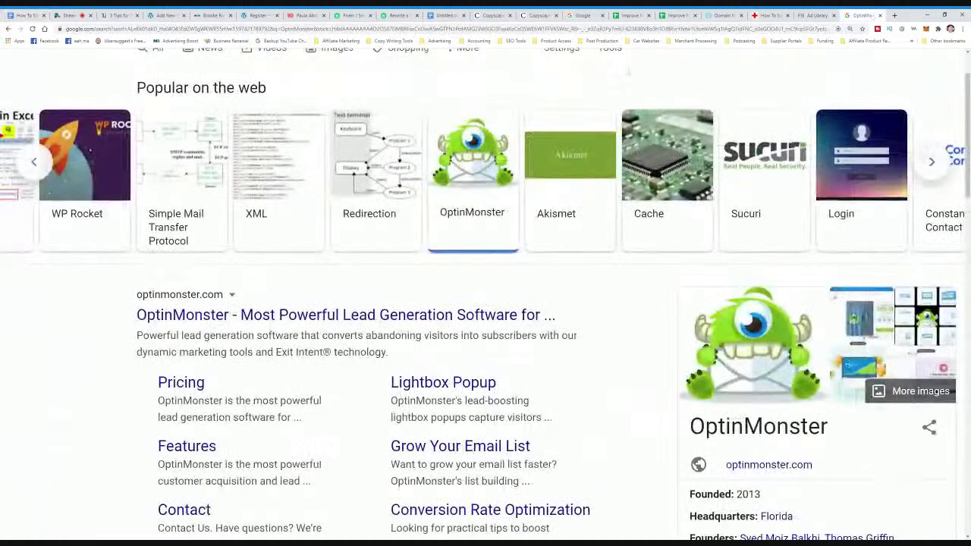
{"action": "scroll", "coordinate": [713, 112], "scroll_direction": "up", "scroll_amount": 1}
{"action": "left_click_drag", "start_coordinate": [216, 81], "coordinate": [132, 66]}
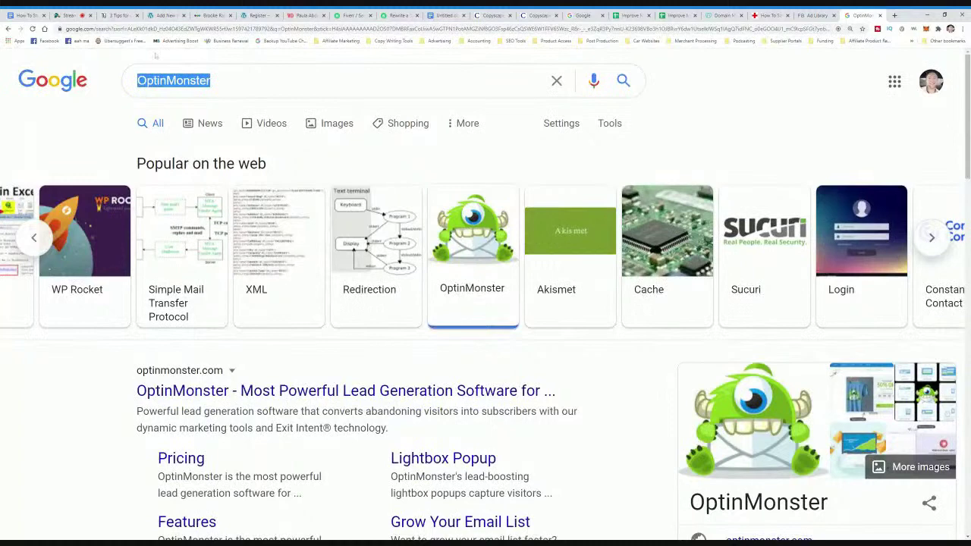
{"action": "type", "text": "improve marriage affiliate program"}
{"action": "key", "text": "Return"}
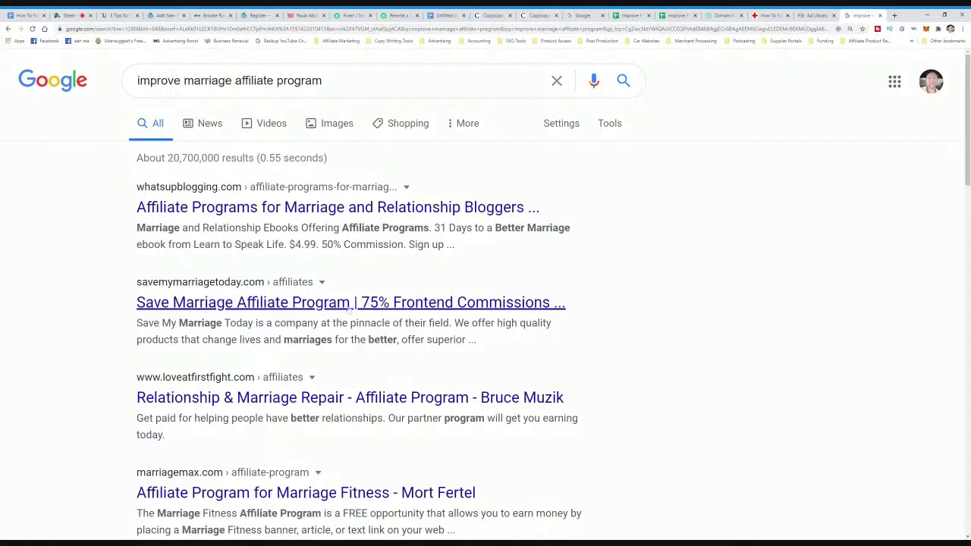
- Open the Save My Marriage Today affiliate page in its own tab and review its commission offer
{"action": "middle_click", "coordinate": [350, 304]}
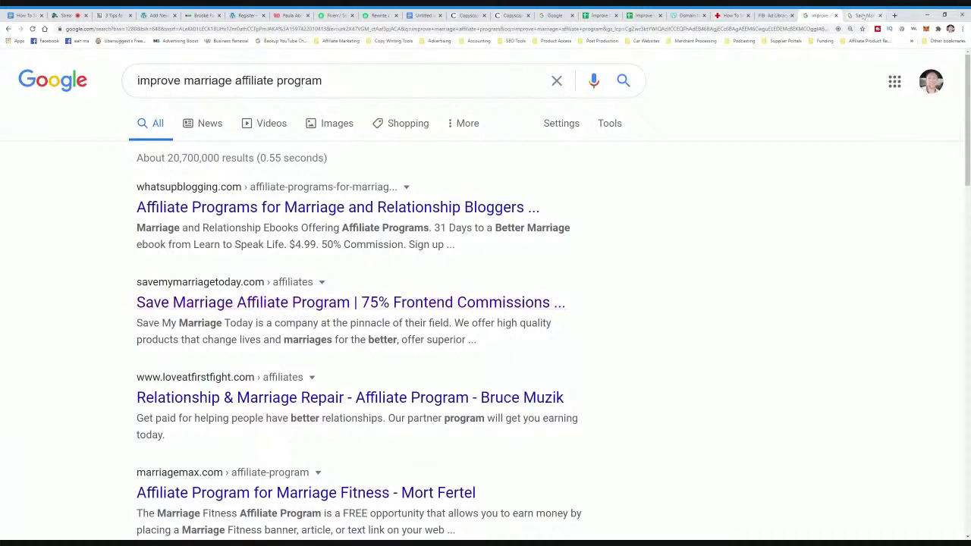
{"action": "left_click", "coordinate": [863, 15]}
{"action": "scroll", "coordinate": [498, 236], "scroll_direction": "down", "scroll_amount": 2}
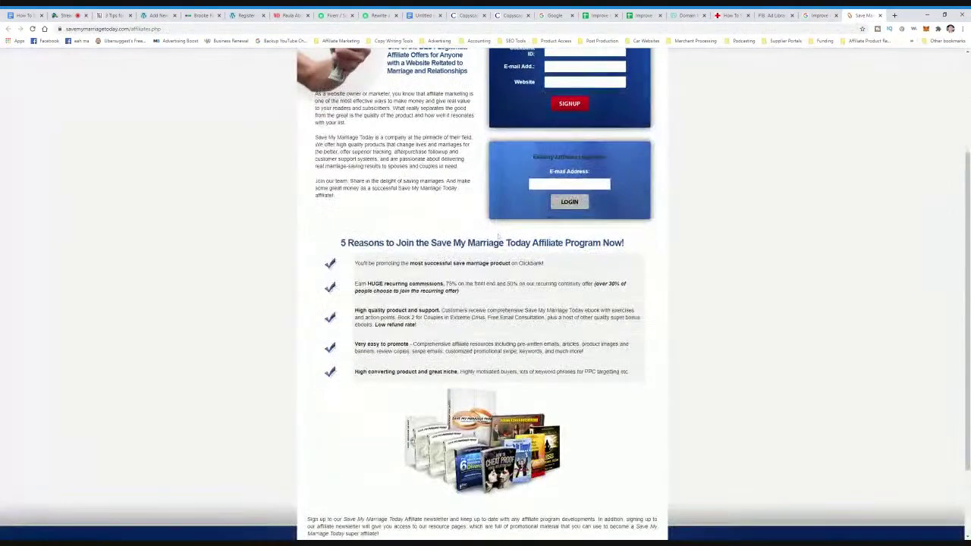
{"action": "scroll", "coordinate": [545, 110], "scroll_direction": "up", "scroll_amount": 3}
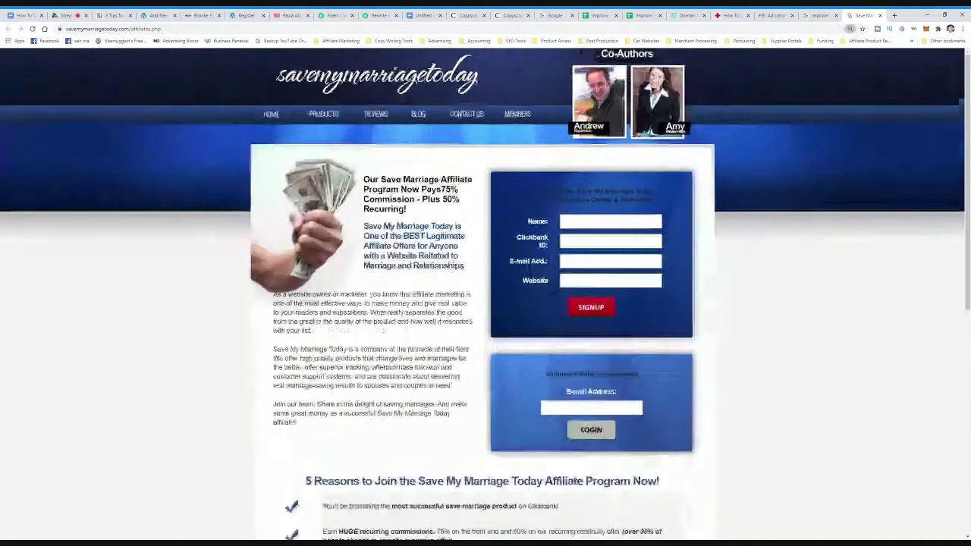
{"action": "key", "text": "ctrl+plus"}
{"action": "key", "text": "ctrl+plus"}
{"action": "key", "text": "ctrl+plus"}
{"action": "key", "text": "ctrl+plus"}
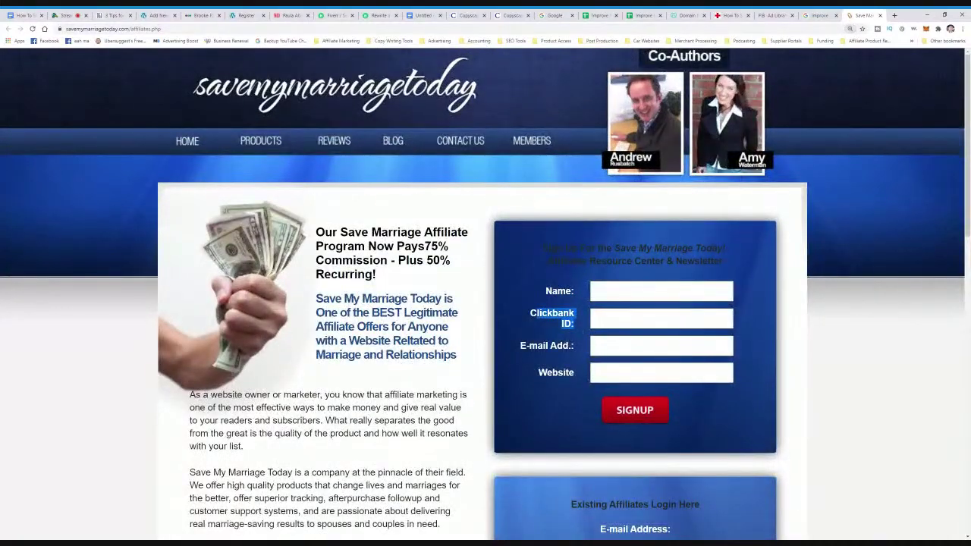
{"action": "scroll", "coordinate": [485, 292], "scroll_direction": "down", "scroll_amount": 1}
{"action": "scroll", "coordinate": [485, 292], "scroll_direction": "up", "scroll_amount": 1}
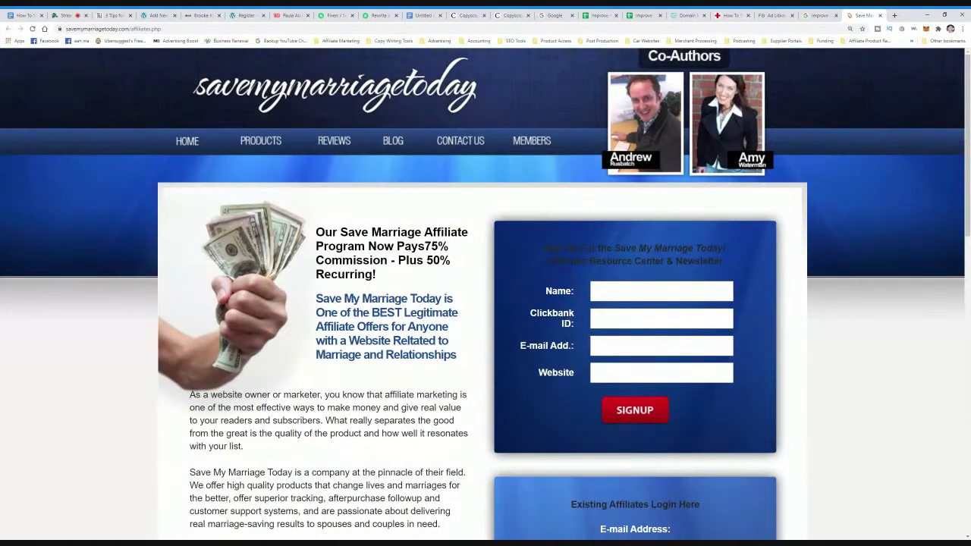
{"action": "key", "text": "ctrl+minus"}
{"action": "key", "text": "ctrl+minus"}
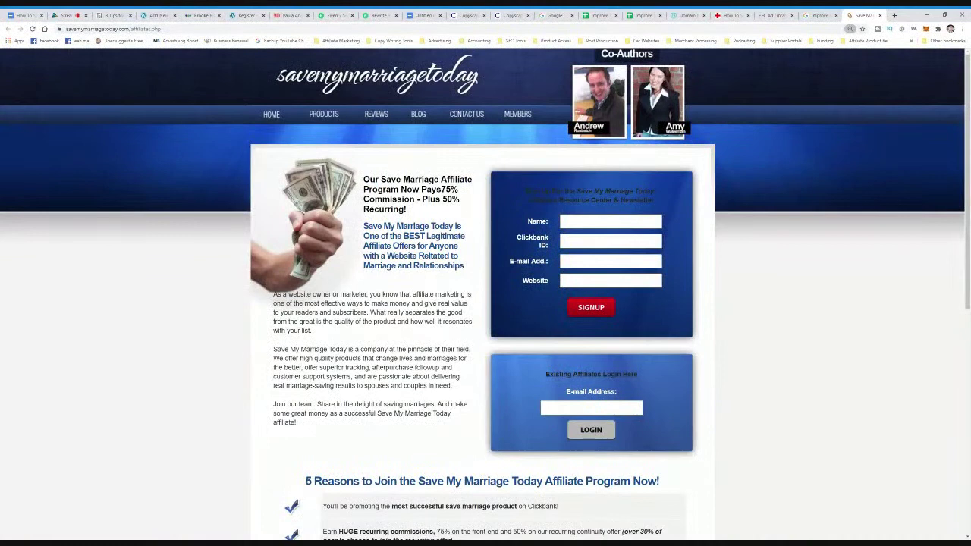
- Go to clickbank.com in a new tab and sign in with the saved account
{"action": "left_click", "coordinate": [894, 15]}
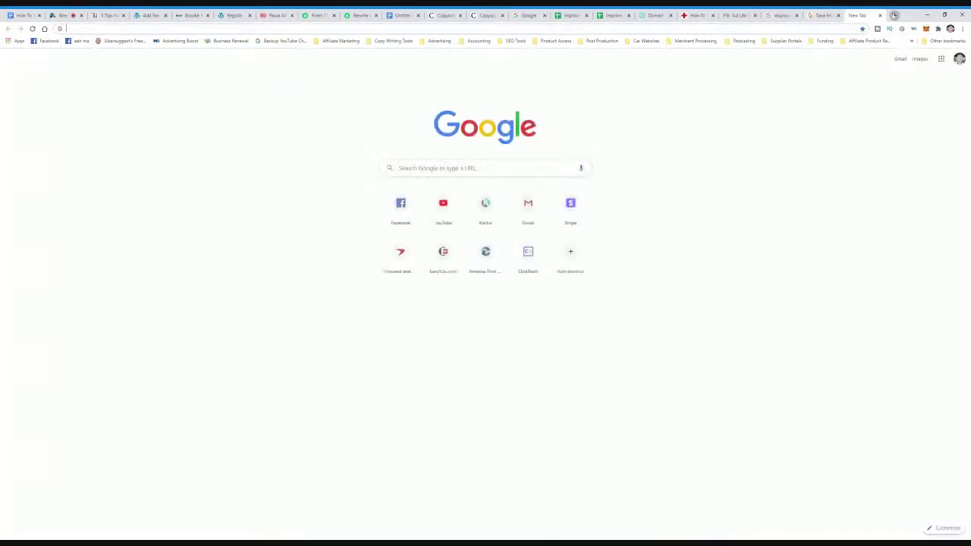
{"action": "type", "text": "clickb"}
{"action": "key", "text": "Return"}
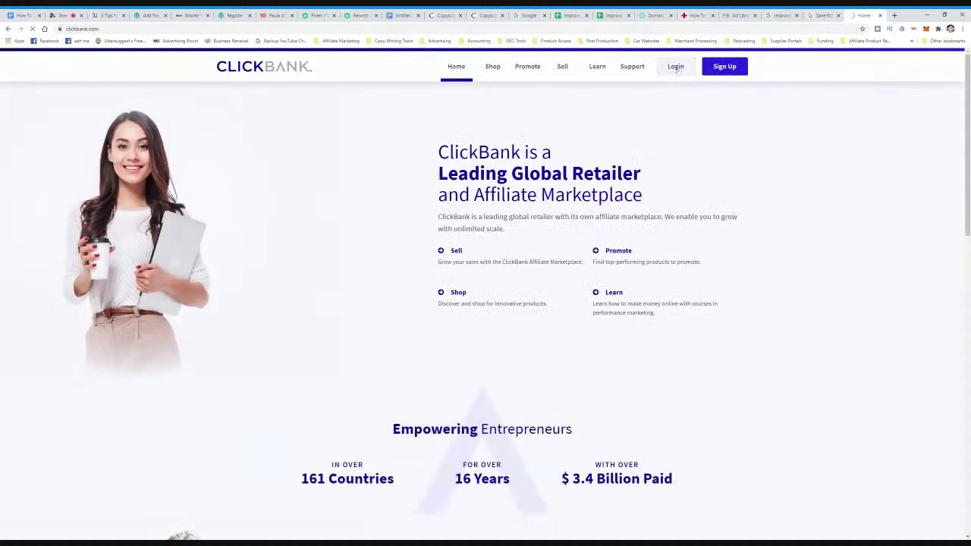
{"action": "left_click", "coordinate": [674, 66]}
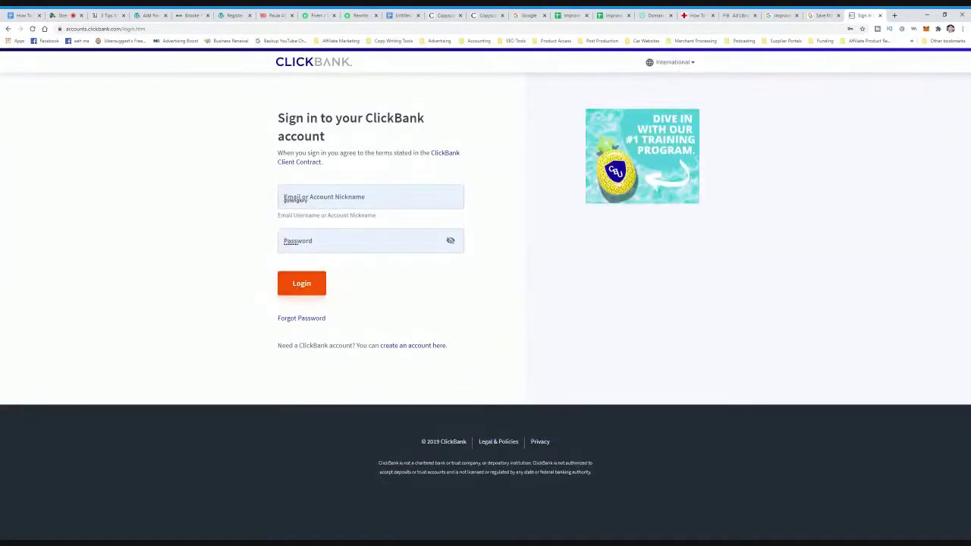
{"action": "left_click", "coordinate": [8, 28]}
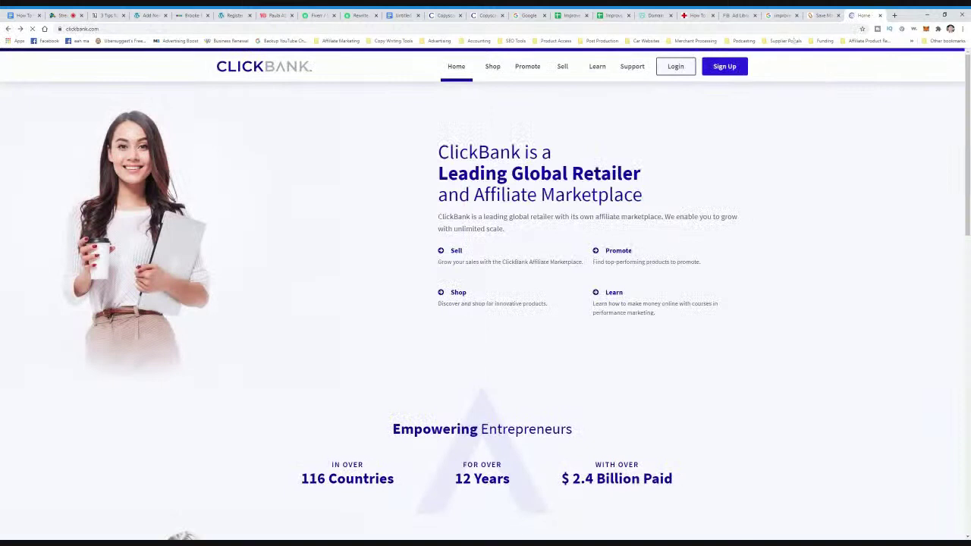
{"action": "left_click", "coordinate": [674, 66]}
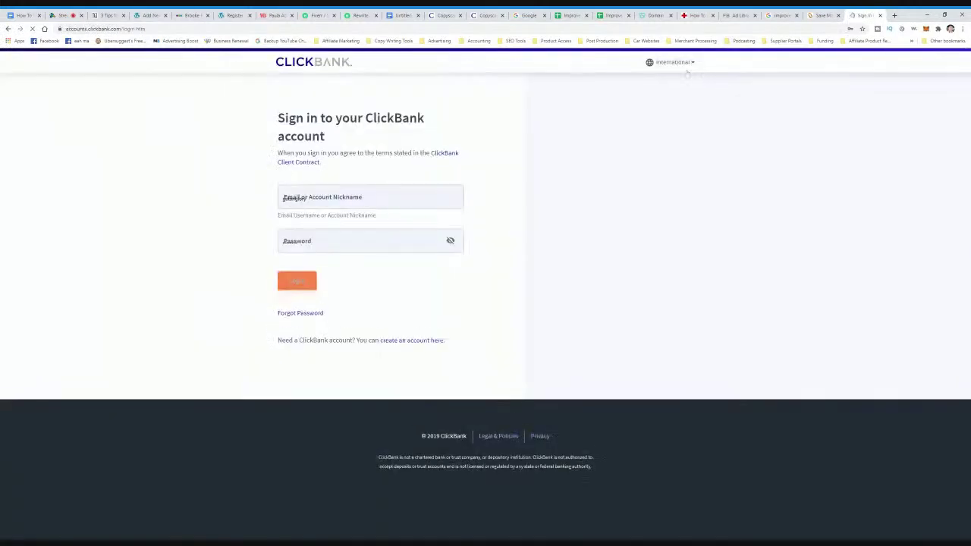
{"action": "left_click", "coordinate": [301, 284]}
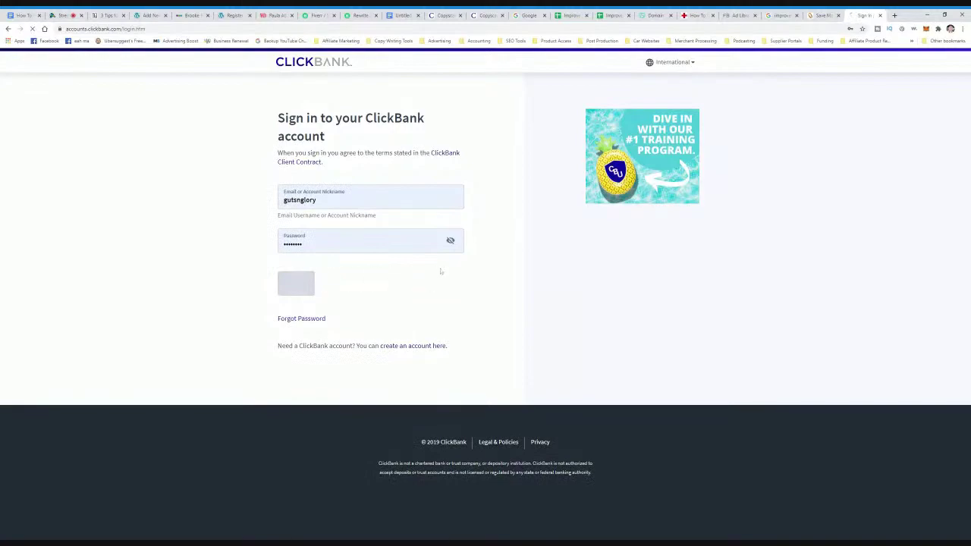
- Expand the Parenting & Families category in the ClickBank Marketplace
{"action": "scroll", "coordinate": [501, 280], "scroll_direction": "down", "scroll_amount": 2}
{"action": "scroll", "coordinate": [500, 286], "scroll_direction": "down", "scroll_amount": 2}
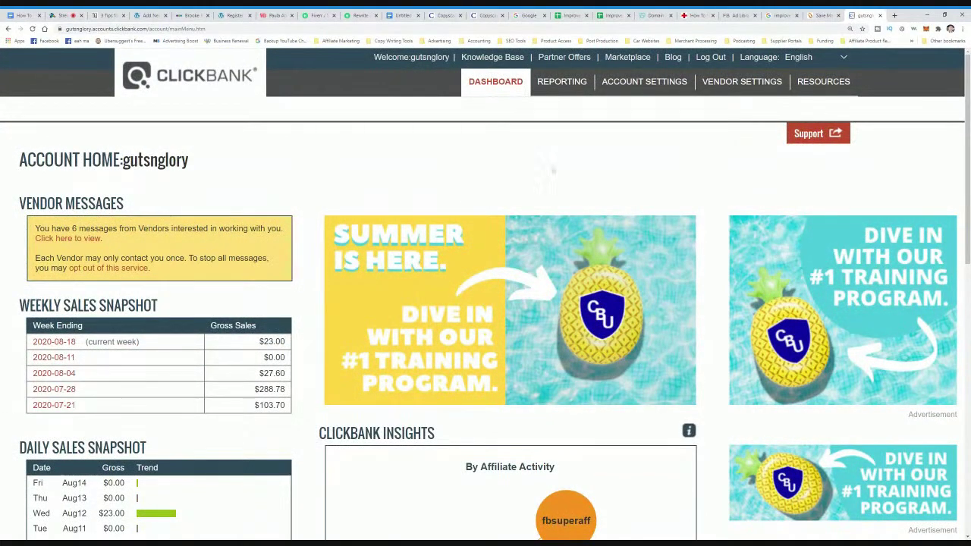
{"action": "scroll", "coordinate": [342, 201], "scroll_direction": "down", "scroll_amount": 1}
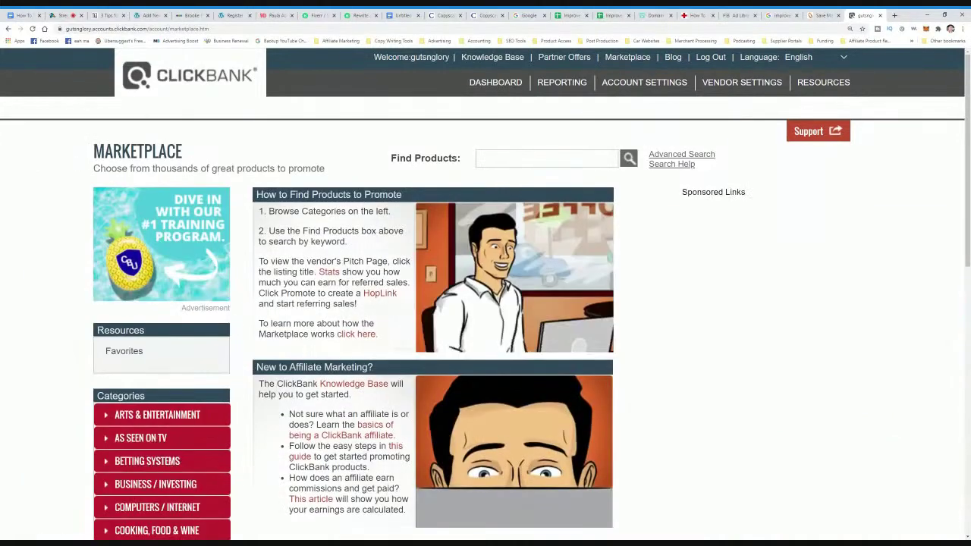
{"action": "scroll", "coordinate": [152, 379], "scroll_direction": "down", "scroll_amount": 3}
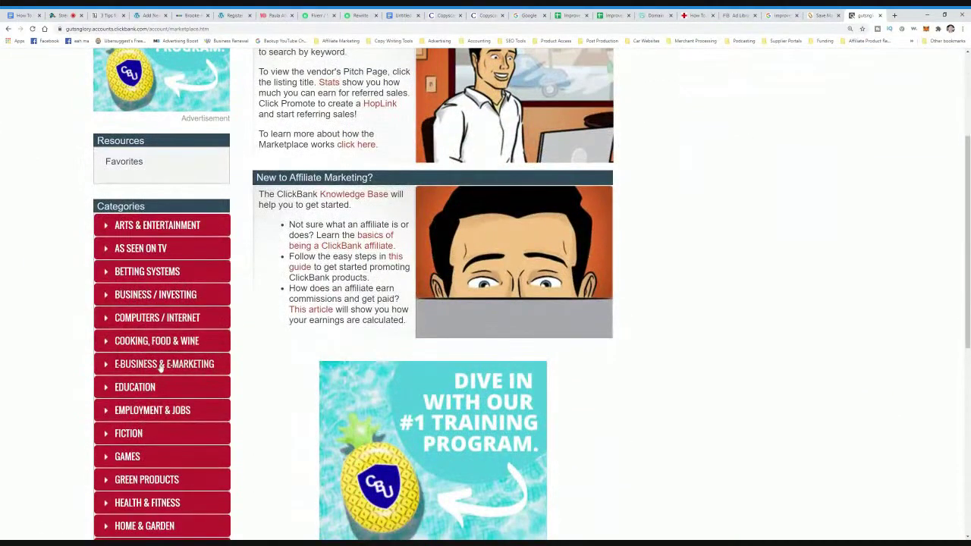
{"action": "scroll", "coordinate": [161, 366], "scroll_direction": "down", "scroll_amount": 3}
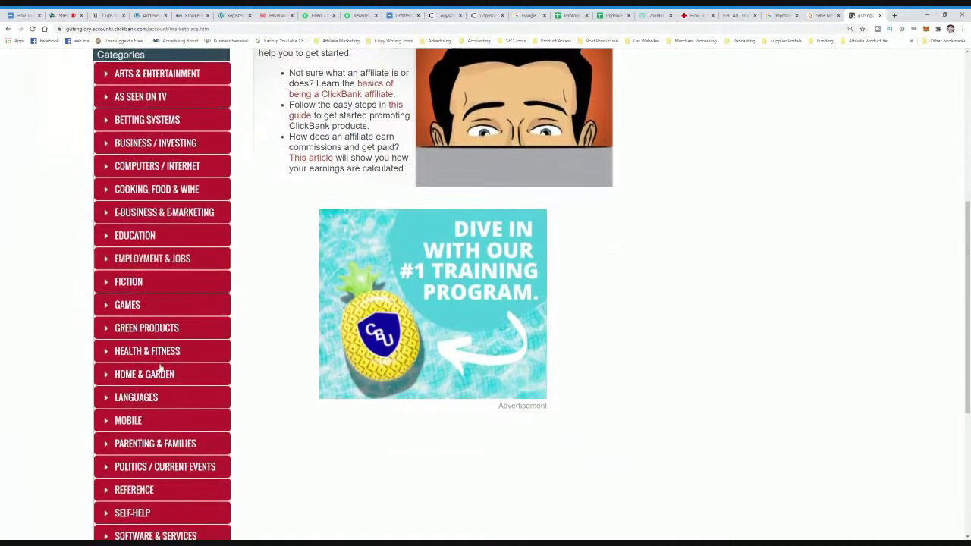
{"action": "scroll", "coordinate": [176, 417], "scroll_direction": "down", "scroll_amount": 1}
{"action": "left_click", "coordinate": [110, 408]}
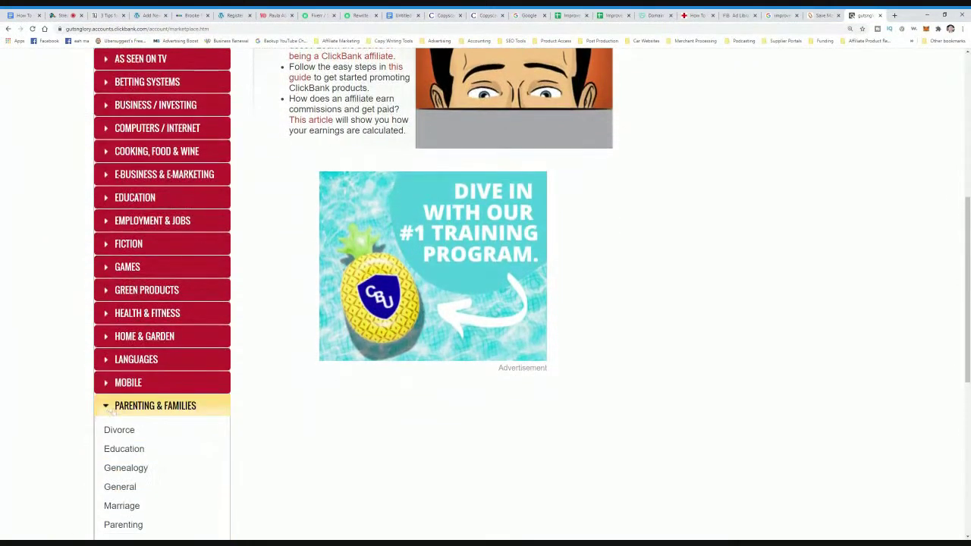
{"action": "scroll", "coordinate": [133, 411], "scroll_direction": "down", "scroll_amount": 3}
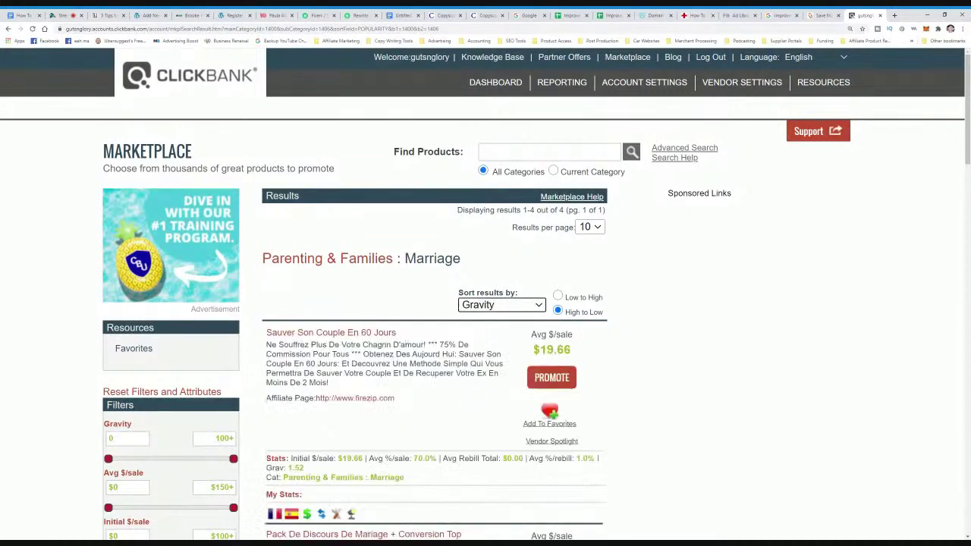
- Scroll the Marriage listings and highlight Save My Marriage Today's $64.63 average per sale
{"action": "scroll", "coordinate": [382, 320], "scroll_direction": "down", "scroll_amount": 5}
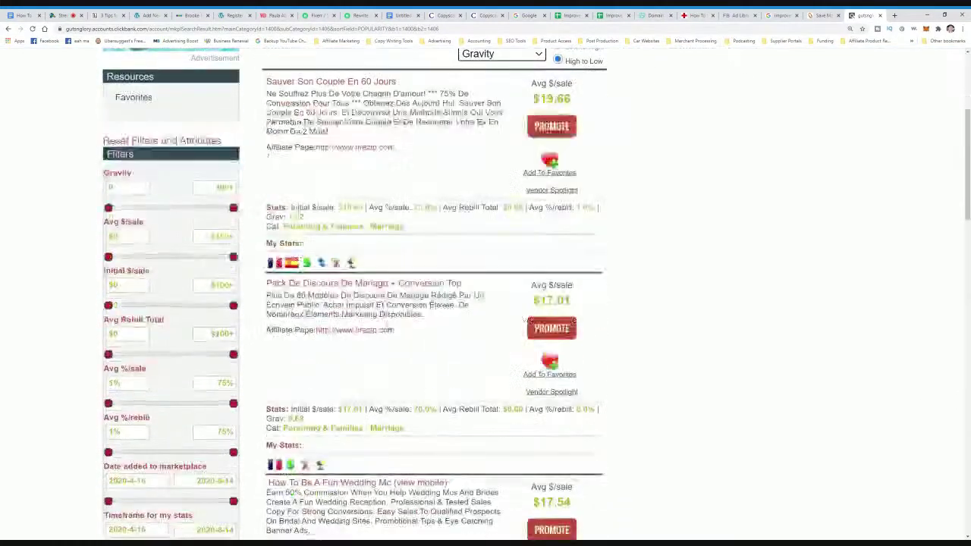
{"action": "scroll", "coordinate": [389, 328], "scroll_direction": "down", "scroll_amount": 3}
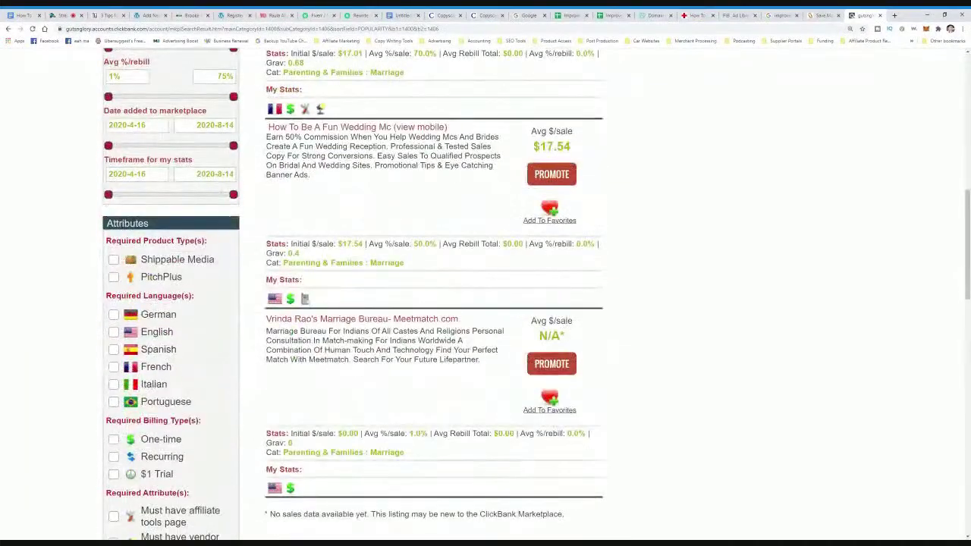
{"action": "scroll", "coordinate": [309, 286], "scroll_direction": "down", "scroll_amount": 15}
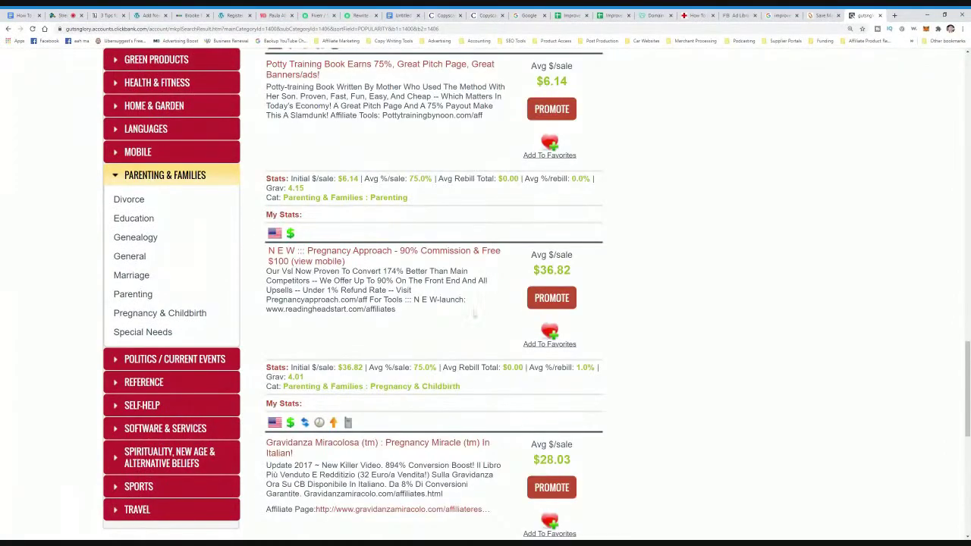
{"action": "scroll", "coordinate": [474, 313], "scroll_direction": "up", "scroll_amount": 10}
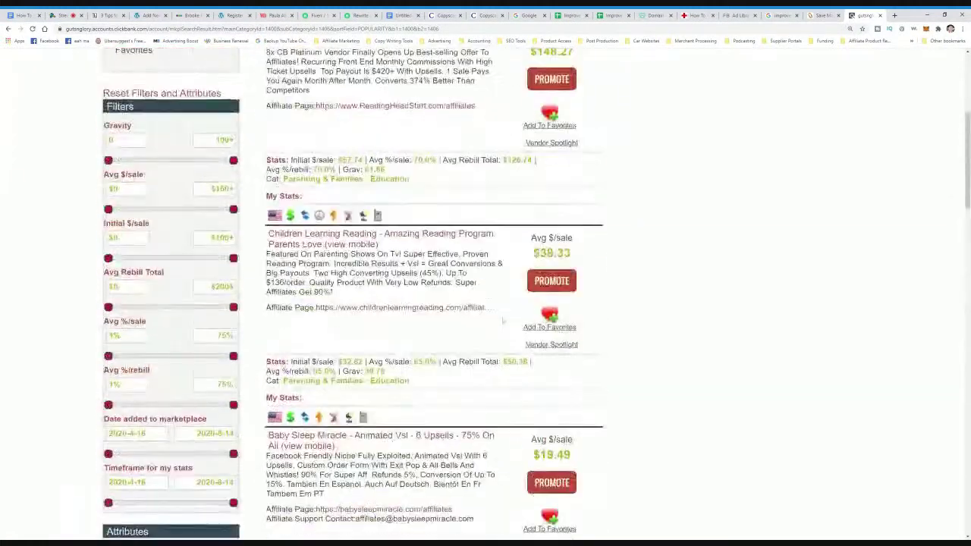
{"action": "scroll", "coordinate": [502, 321], "scroll_direction": "down", "scroll_amount": 7}
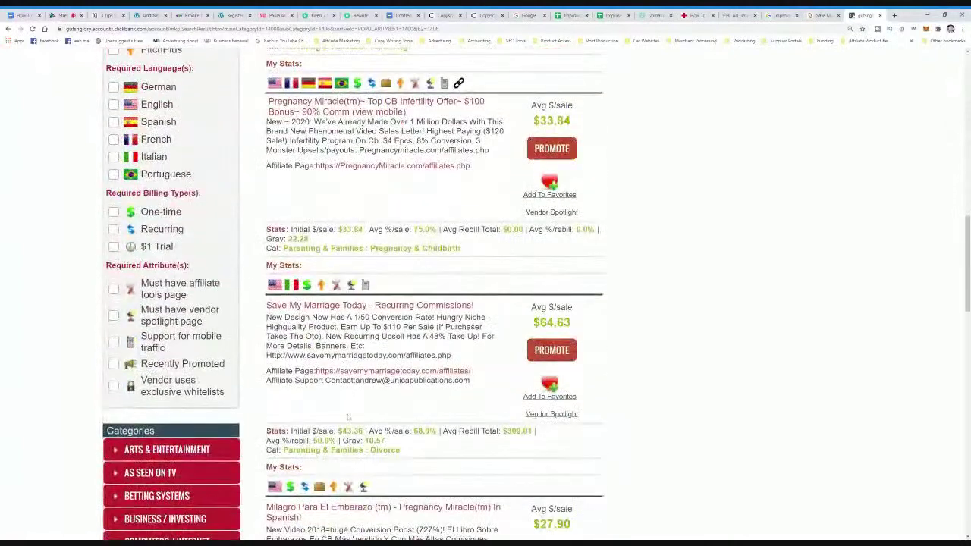
{"action": "double_click", "coordinate": [555, 322]}
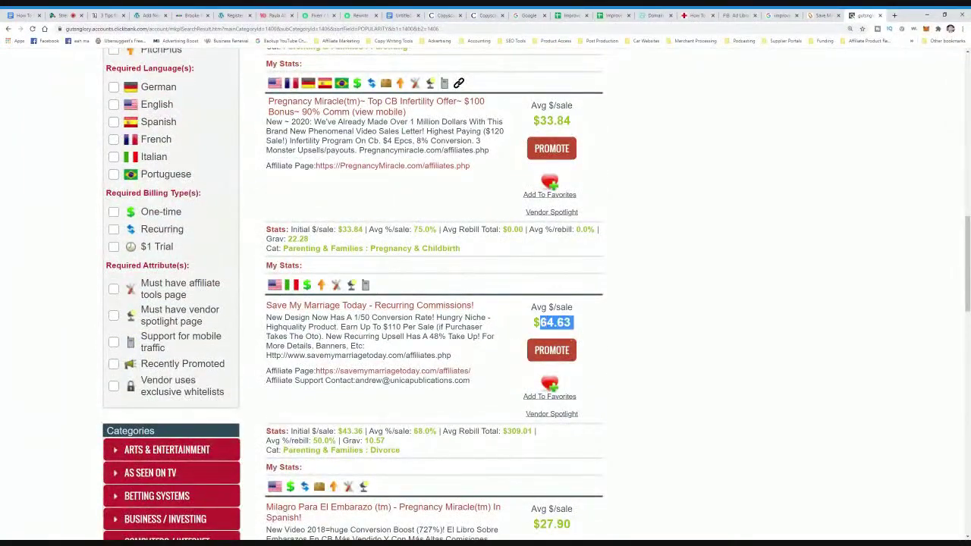
{"action": "left_click", "coordinate": [530, 334]}
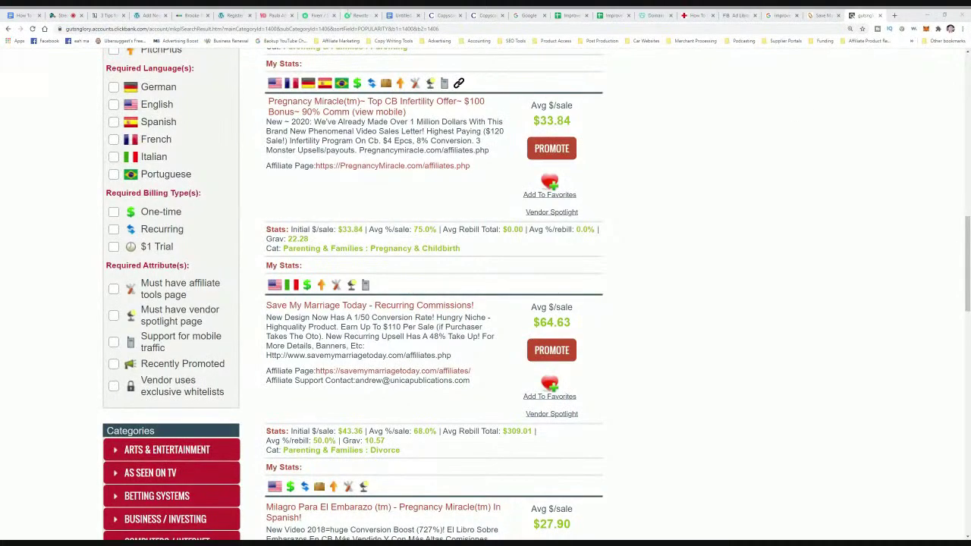
- Paste the ClickBank hop link on a new line below the article and try embedding it
{"action": "left_click", "coordinate": [146, 15]}
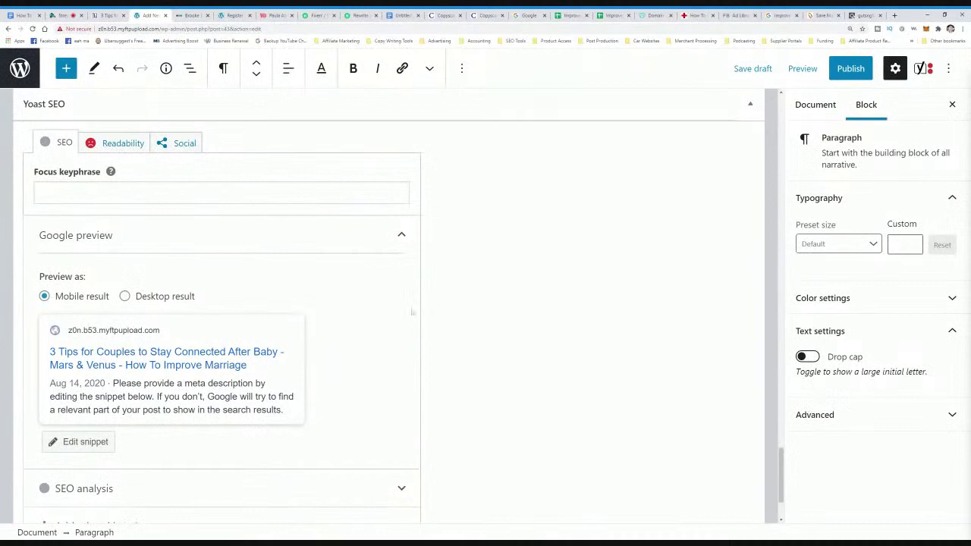
{"action": "scroll", "coordinate": [415, 321], "scroll_direction": "up", "scroll_amount": 10}
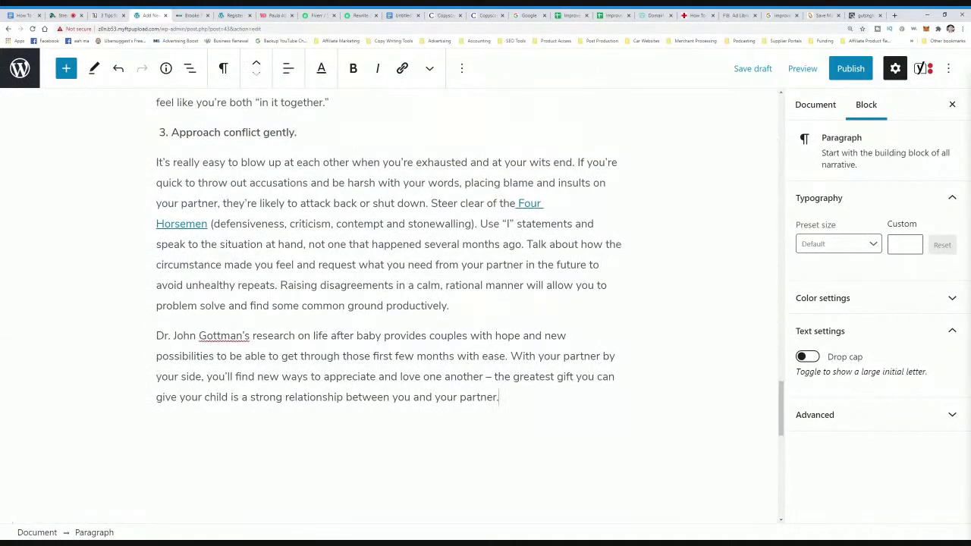
{"action": "key", "text": "Return"}
{"action": "key", "text": "ctrl+v"}
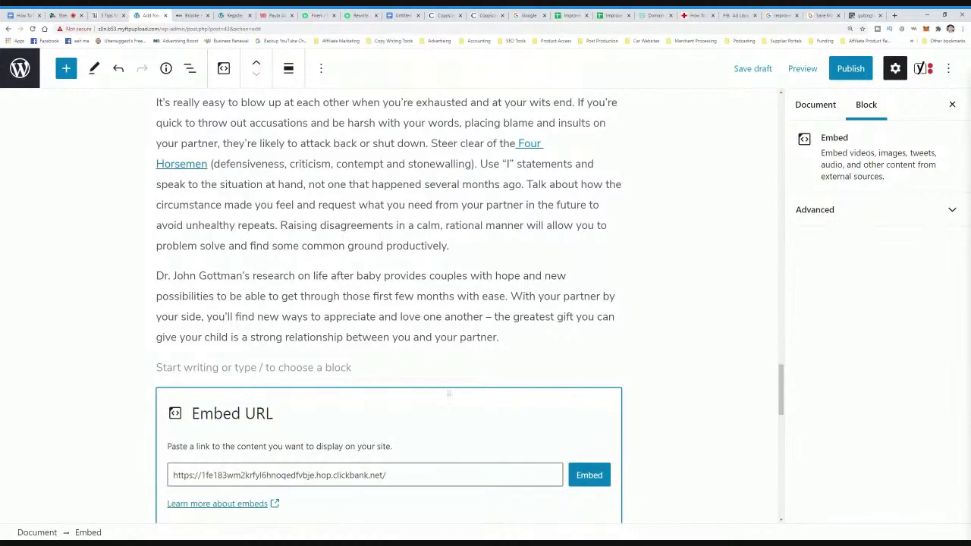
{"action": "left_click", "coordinate": [596, 478]}
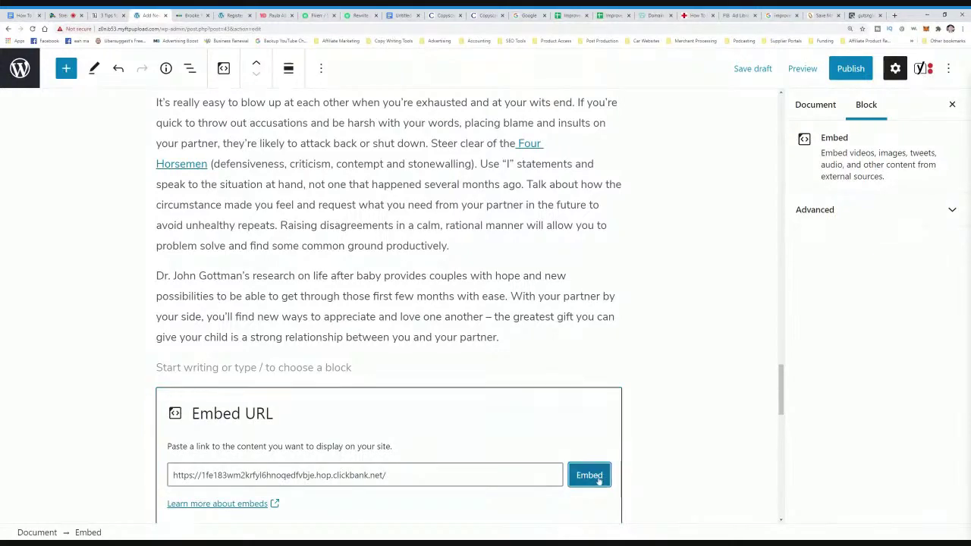
{"action": "scroll", "coordinate": [392, 379], "scroll_direction": "down", "scroll_amount": 2}
{"action": "scroll", "coordinate": [395, 377], "scroll_direction": "up", "scroll_amount": 2}
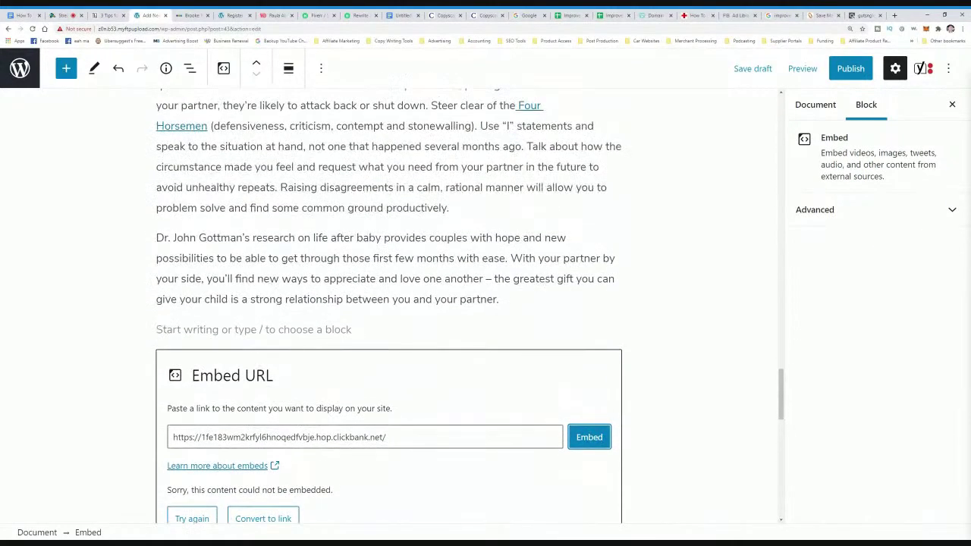
{"action": "mouse_move", "coordinate": [388, 309]}
{"action": "scroll", "coordinate": [682, 349], "scroll_direction": "up", "scroll_amount": 1}
{"action": "scroll", "coordinate": [721, 367], "scroll_direction": "down", "scroll_amount": 1}
{"action": "scroll", "coordinate": [605, 432], "scroll_direction": "up", "scroll_amount": 1}
- Link the phrase 'common ground productively' to the ClickBank hop link
{"action": "left_click_drag", "start_coordinate": [449, 245], "coordinate": [305, 246]}
{"action": "left_click", "coordinate": [304, 246]}
{"action": "left_click_drag", "start_coordinate": [389, 255], "coordinate": [447, 245]}
{"action": "left_click", "coordinate": [402, 68]}
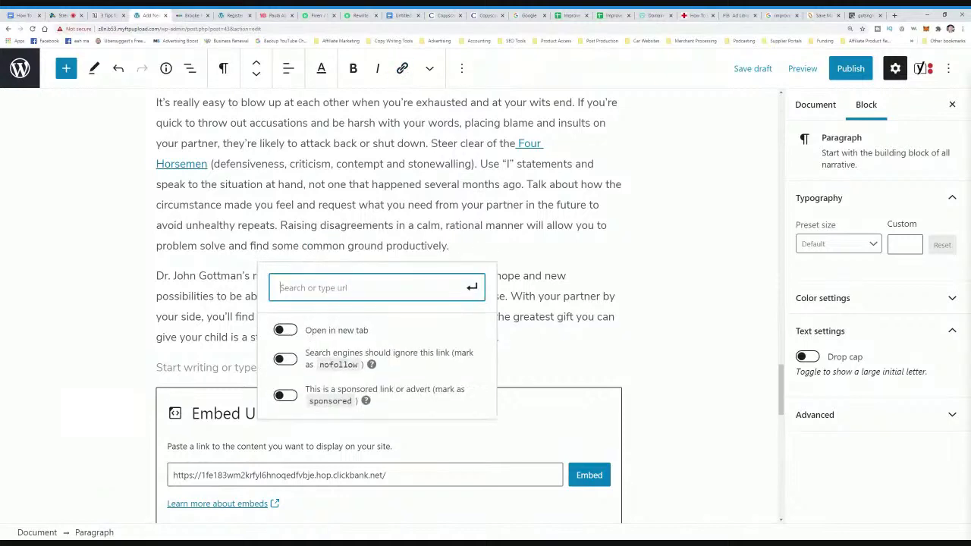
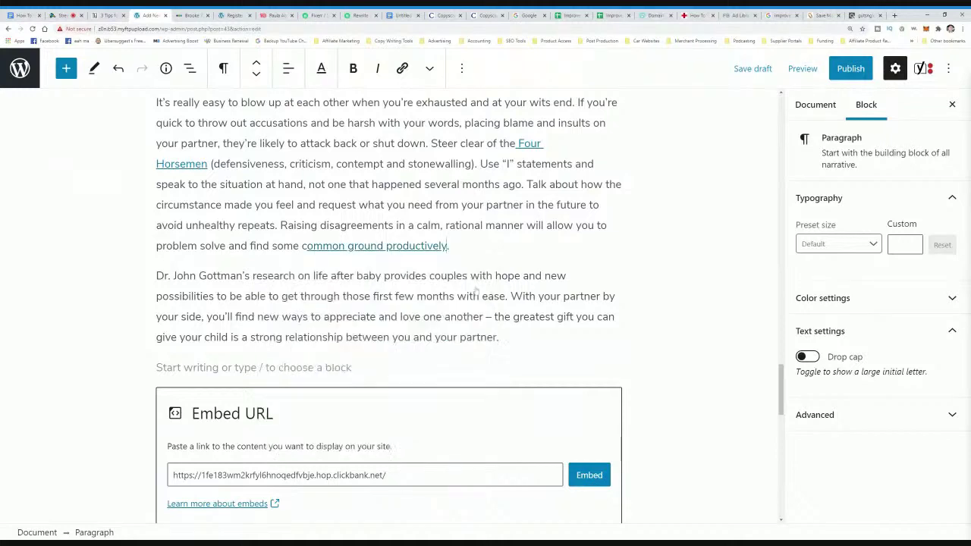
{"action": "key", "text": "ctrl+shift+Left"}
{"action": "key", "text": "ctrl+shift+Left"}
{"action": "key", "text": "ctrl+shift+Left"}
{"action": "key", "text": "Escape"}
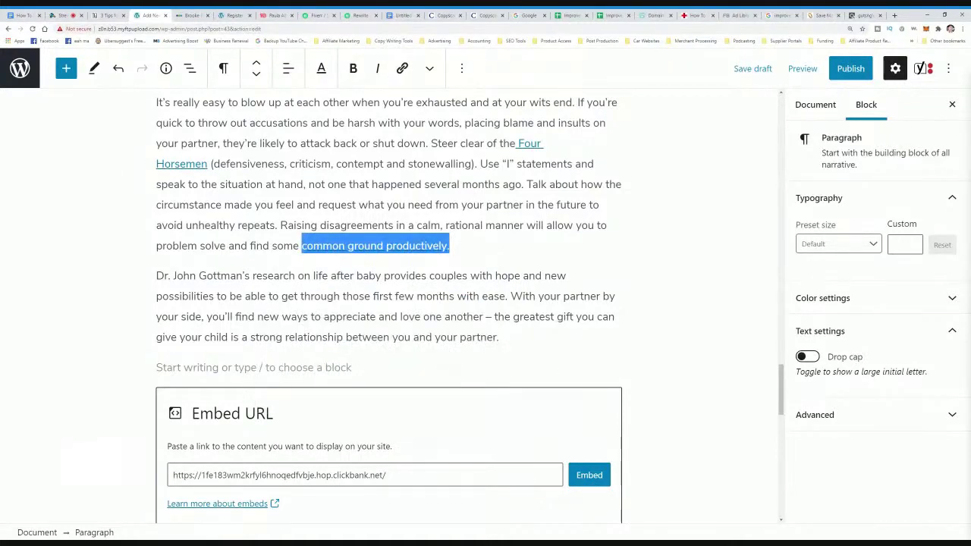
- Find Save My Marriage Today in the Parenting & Families results and open it in a new tab
{"action": "left_click", "coordinate": [864, 15]}
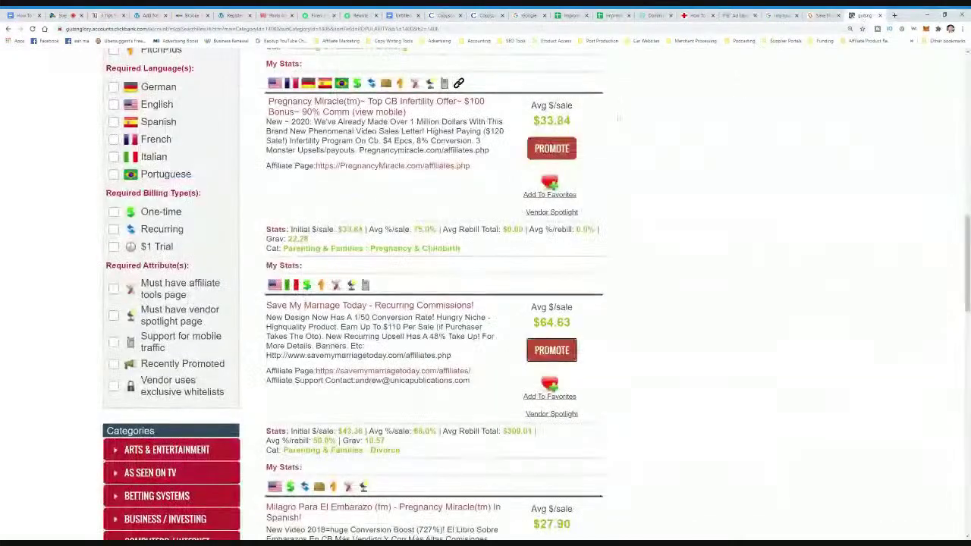
{"action": "scroll", "coordinate": [504, 324], "scroll_direction": "up", "scroll_amount": 1}
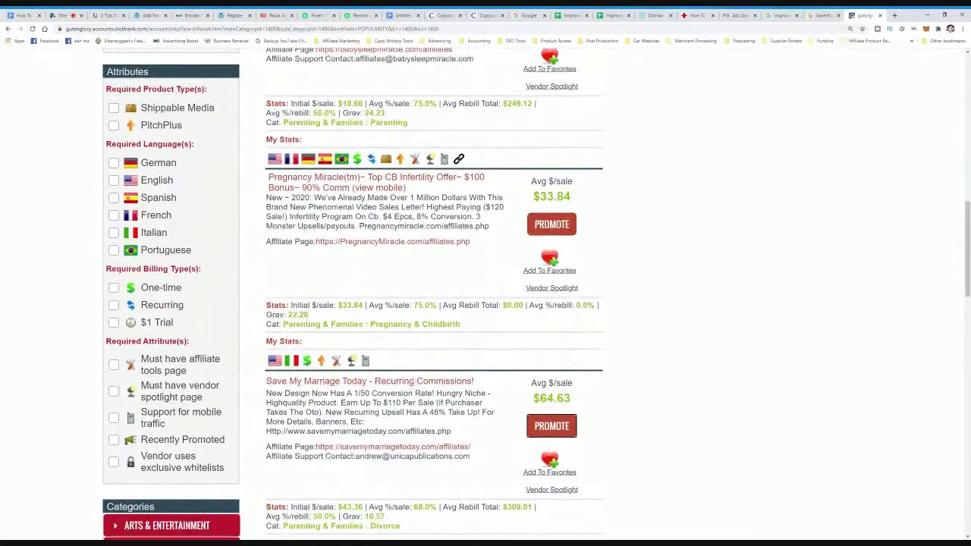
{"action": "scroll", "coordinate": [502, 431], "scroll_direction": "up", "scroll_amount": 5}
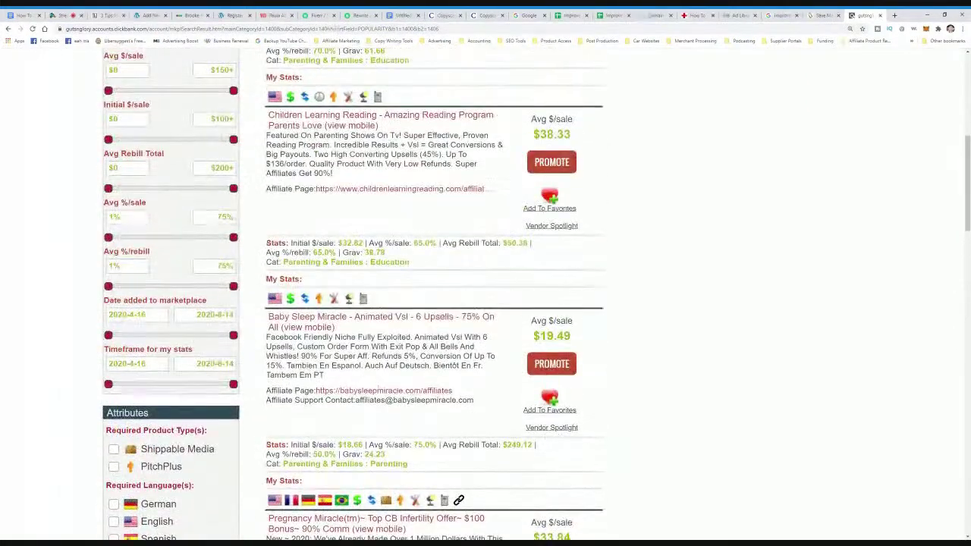
{"action": "scroll", "coordinate": [340, 343], "scroll_direction": "up", "scroll_amount": 6}
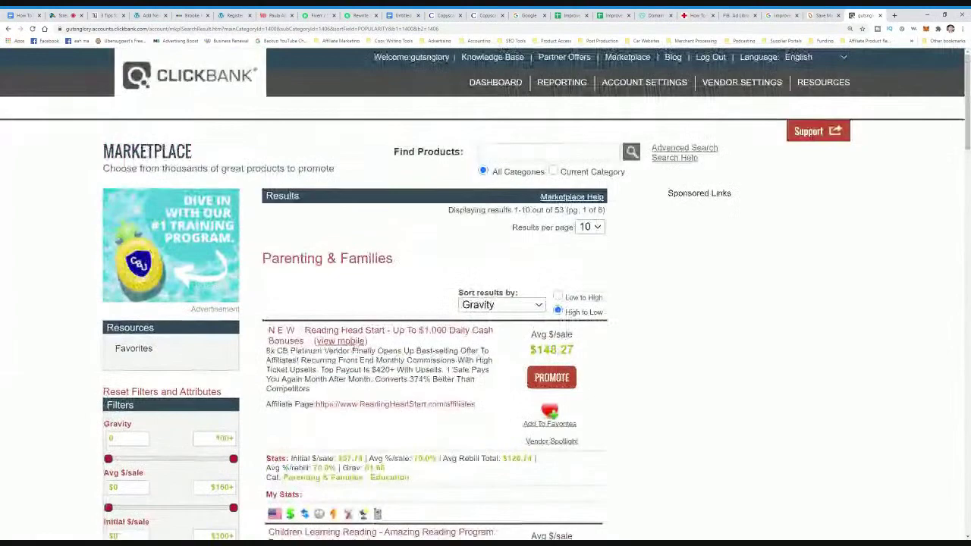
{"action": "scroll", "coordinate": [341, 342], "scroll_direction": "down", "scroll_amount": 2}
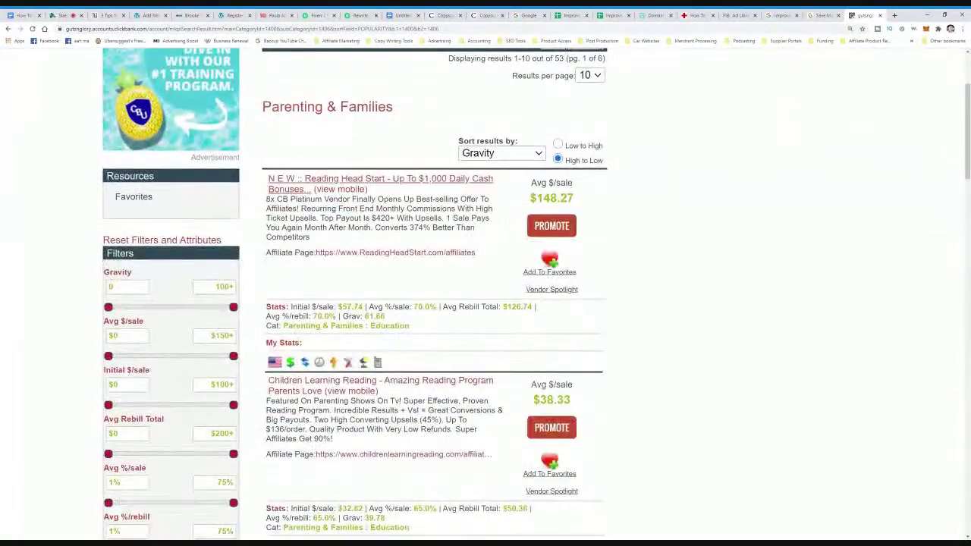
{"action": "scroll", "coordinate": [394, 303], "scroll_direction": "down", "scroll_amount": 6}
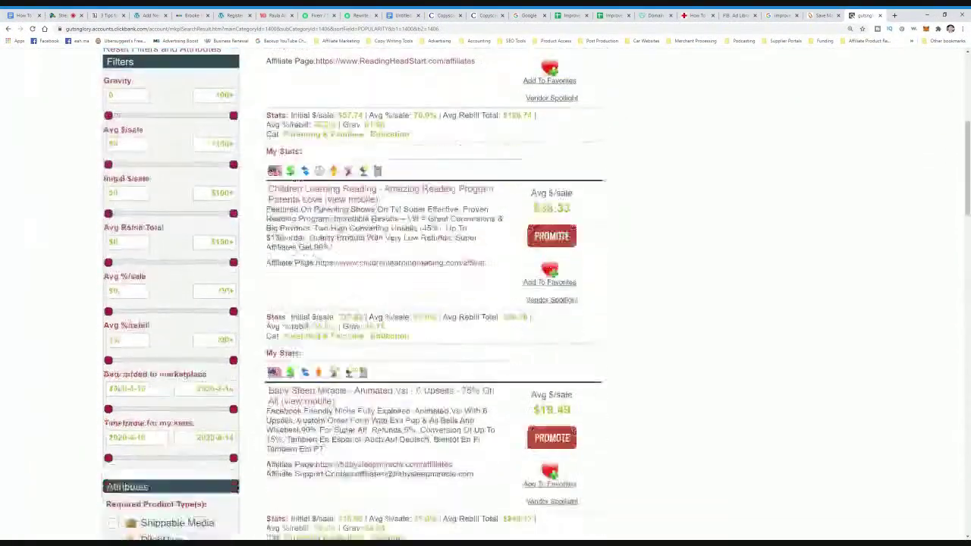
{"action": "scroll", "coordinate": [383, 306], "scroll_direction": "down", "scroll_amount": 3}
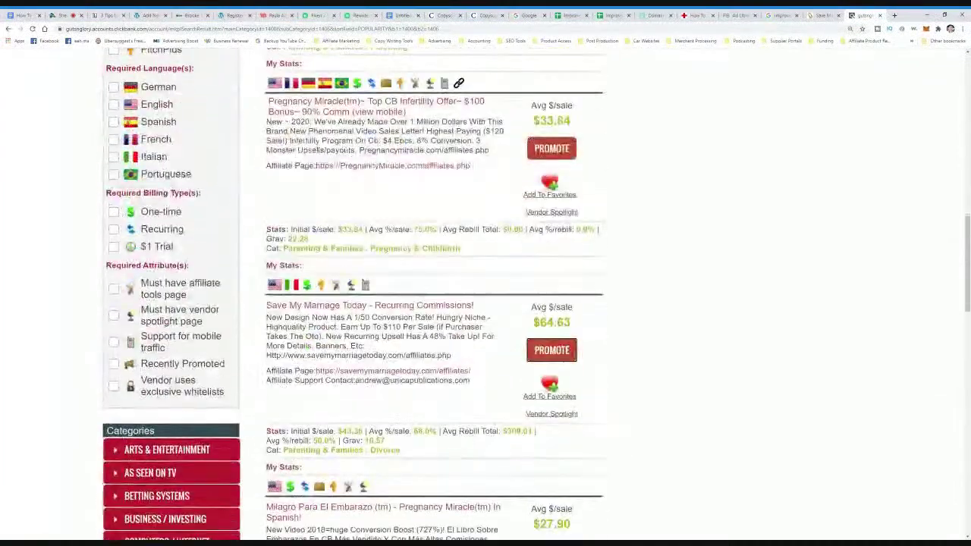
{"action": "left_click", "coordinate": [383, 306]}
{"action": "key", "text": "ctrl+shift+Tab"}
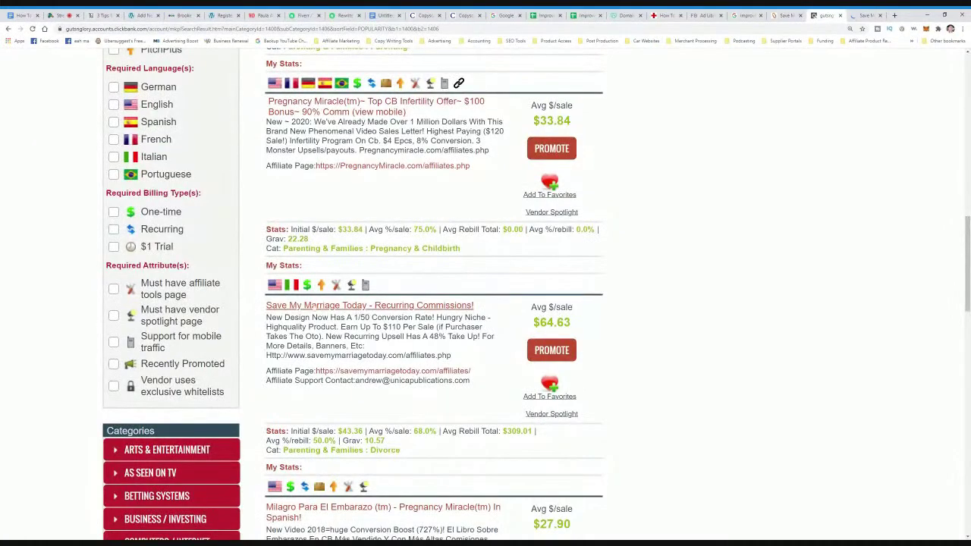
- Skim the Save My Marriage Today sales letter, then show its 75% commission affiliate page
{"action": "key", "text": "ctrl+Tab"}
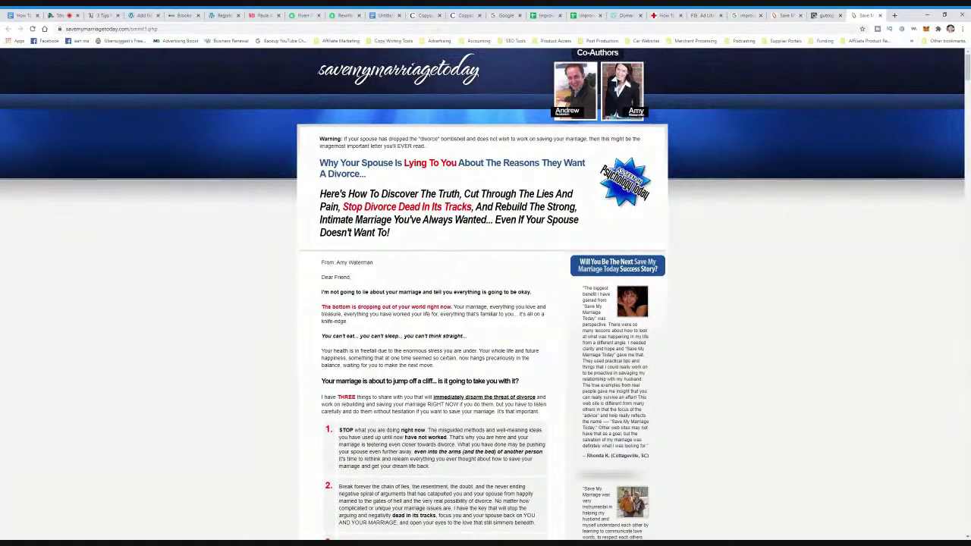
{"action": "key", "text": "ctrl+shift+Tab"}
{"action": "key", "text": "ctrl+Tab"}
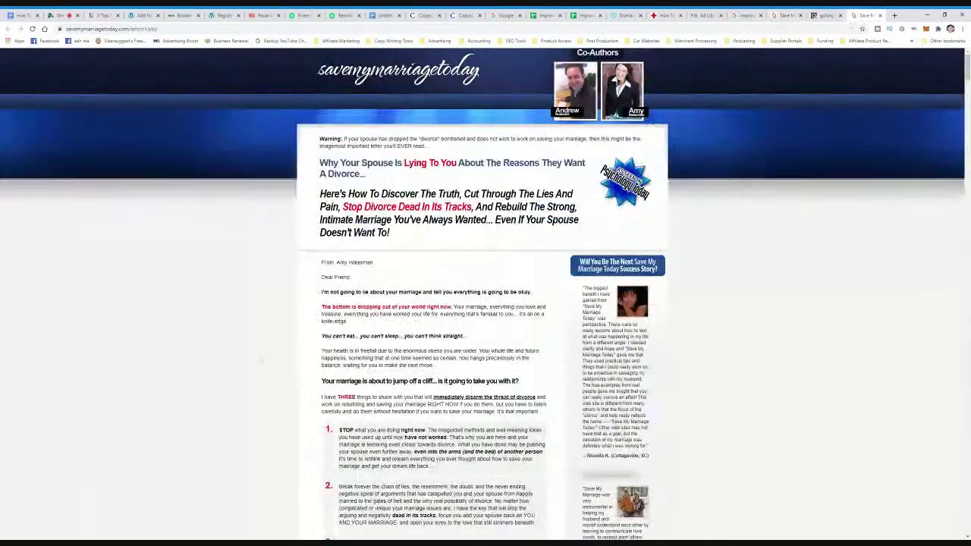
{"action": "scroll", "coordinate": [485, 303], "scroll_direction": "down", "scroll_amount": 10}
{"action": "scroll", "coordinate": [485, 303], "scroll_direction": "up", "scroll_amount": 10}
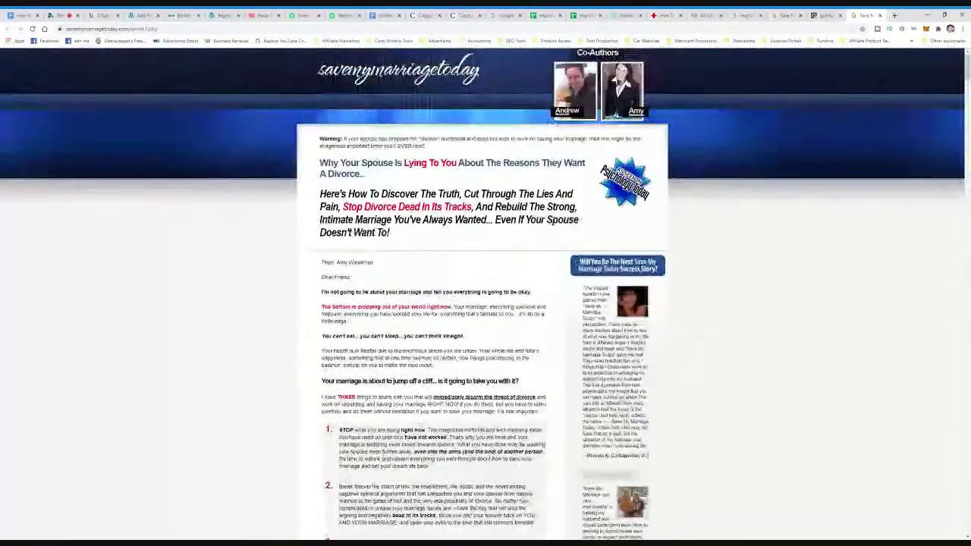
{"action": "left_click", "coordinate": [783, 16]}
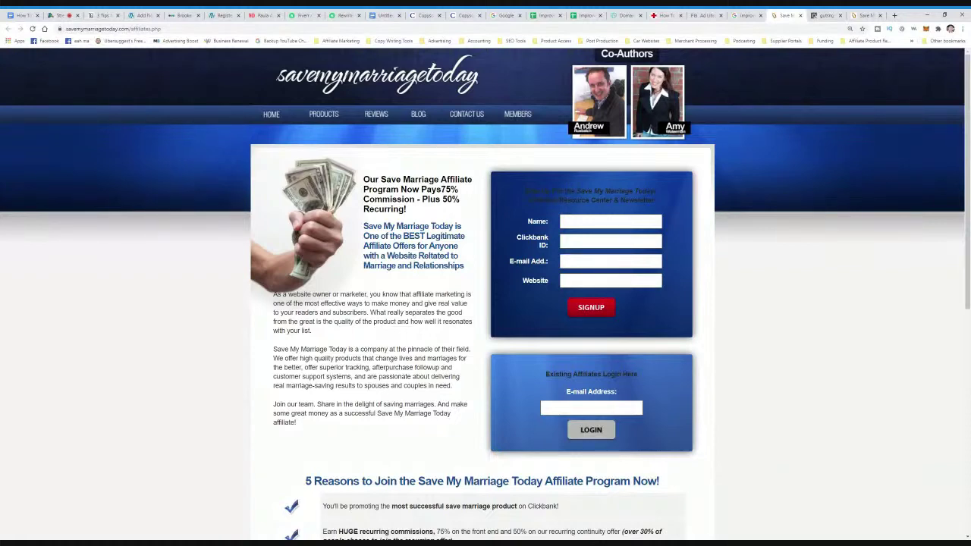
- Open the Save Marriage Central affiliate program page from the Google results
{"action": "left_click", "coordinate": [745, 15]}
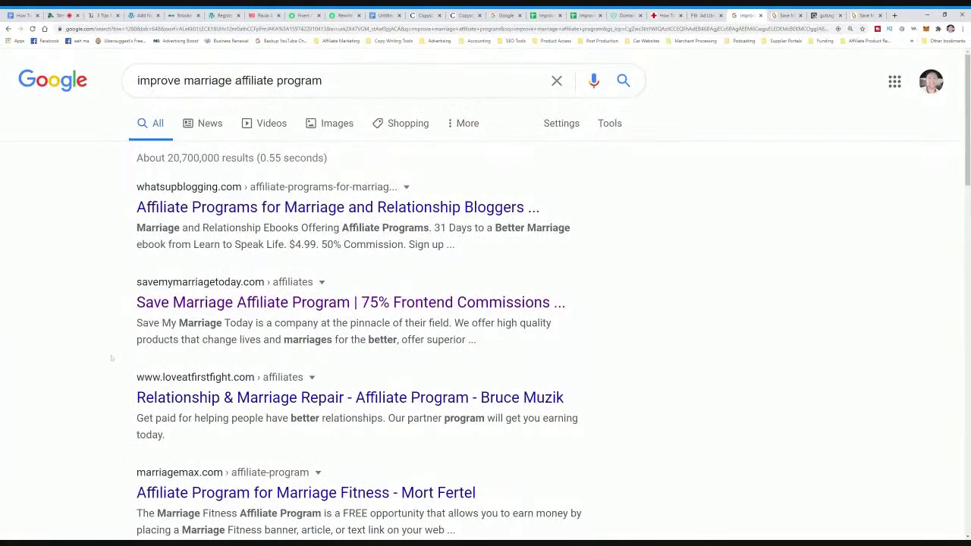
{"action": "scroll", "coordinate": [303, 281], "scroll_direction": "down", "scroll_amount": 3}
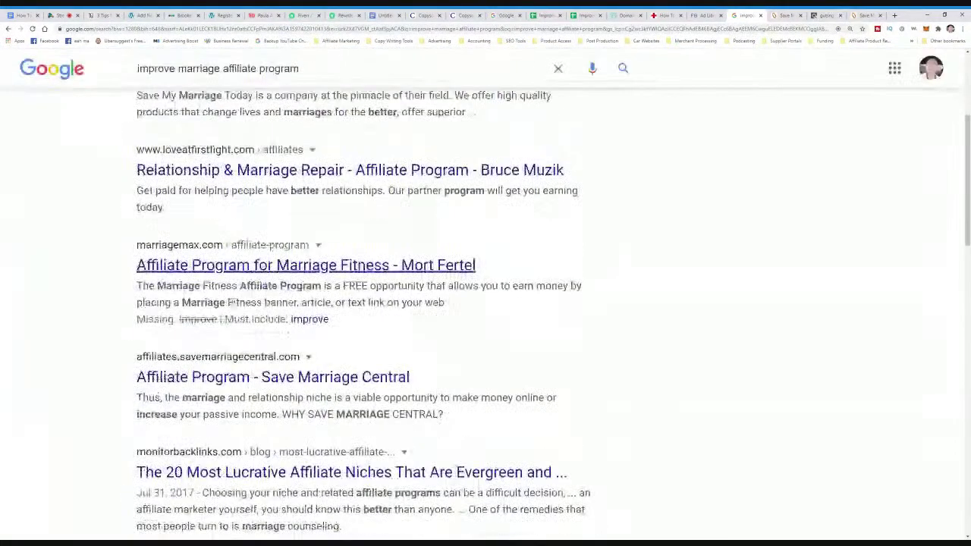
{"action": "left_click", "coordinate": [226, 379], "text": "ctrl"}
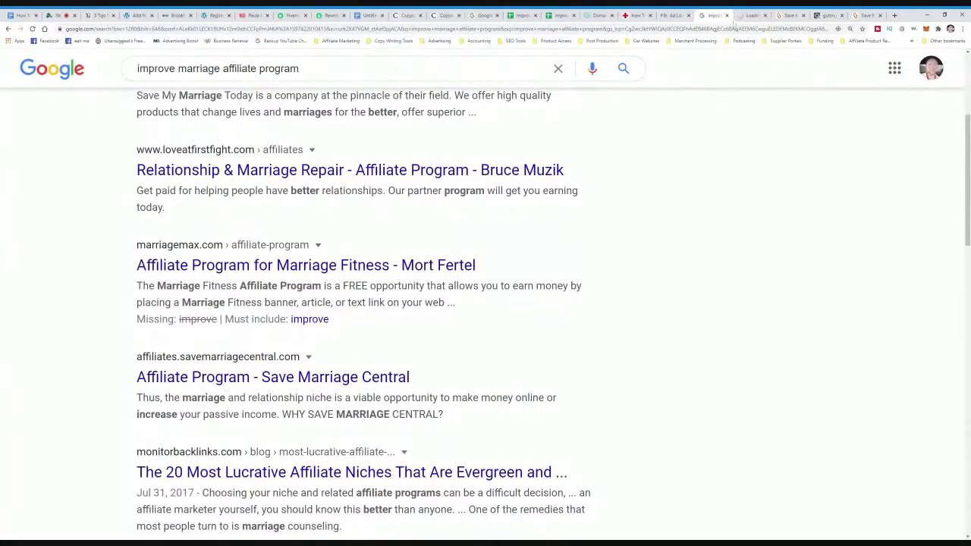
{"action": "key", "text": "ctrl+Tab"}
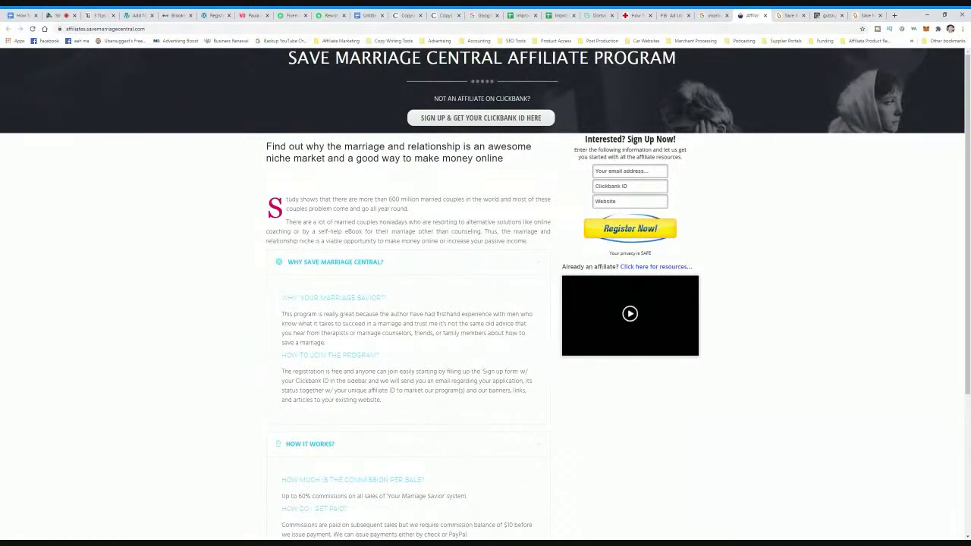
- Copy the SAVE MARRIAGE CENTRAL heading name and return to the ClickBank marketplace
{"action": "left_click_drag", "start_coordinate": [286, 60], "coordinate": [501, 59]}
{"action": "key", "text": "ctrl+c"}
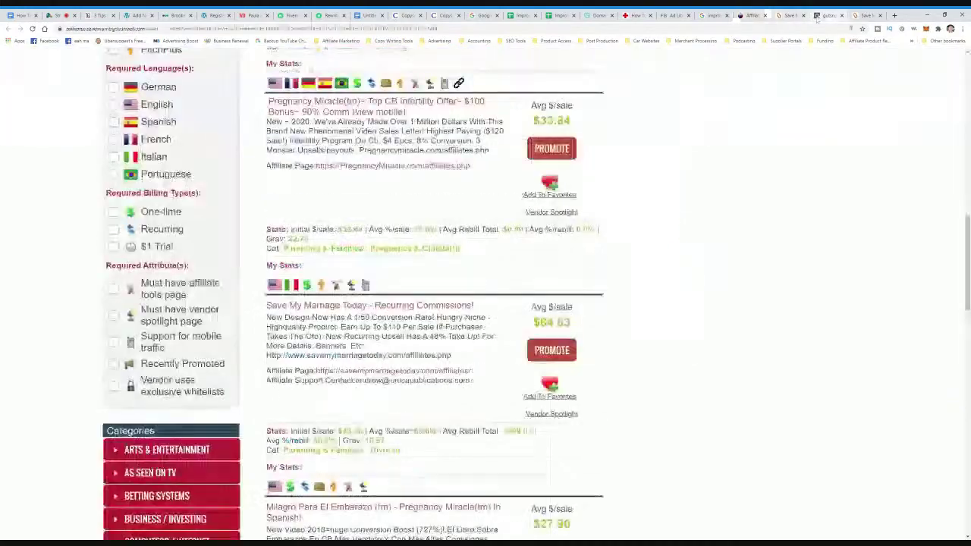
{"action": "left_click", "coordinate": [827, 15]}
{"action": "scroll", "coordinate": [485, 289], "scroll_direction": "up", "scroll_amount": 5}
- Search ClickBank for SAVE MARRIAGE CENTRAL and open Your Marriage Savior System (60% commission)
{"action": "scroll", "coordinate": [486, 288], "scroll_direction": "up", "scroll_amount": 4}
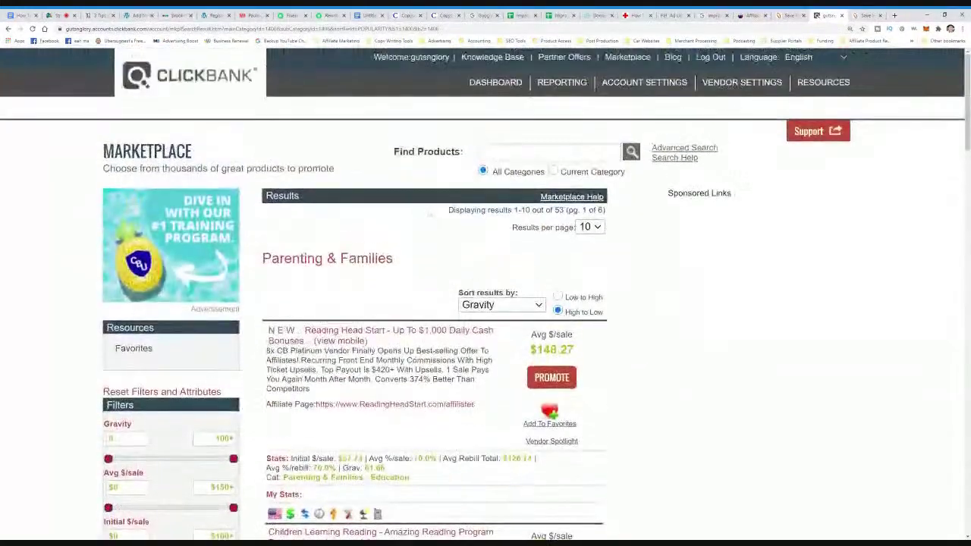
{"action": "key", "text": "ctrl+v"}
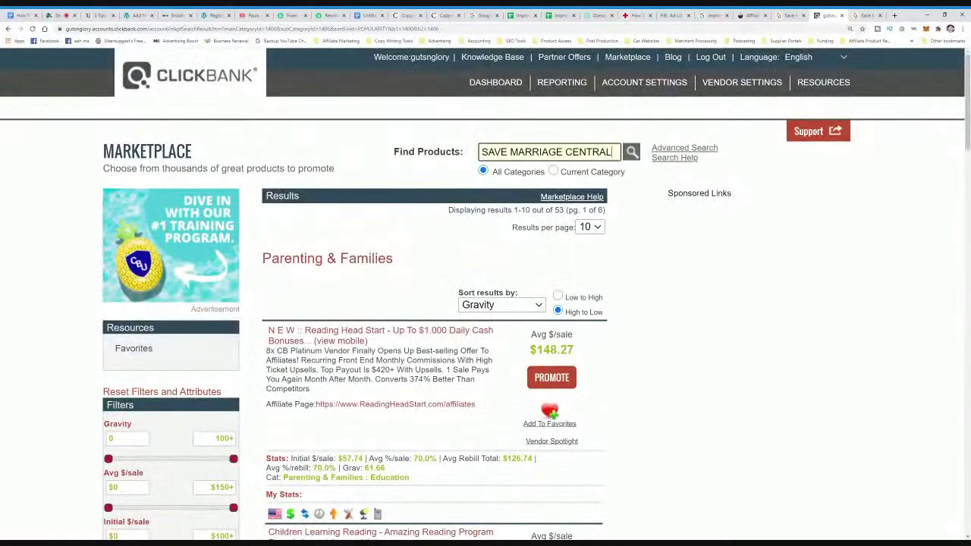
{"action": "key", "text": "Return"}
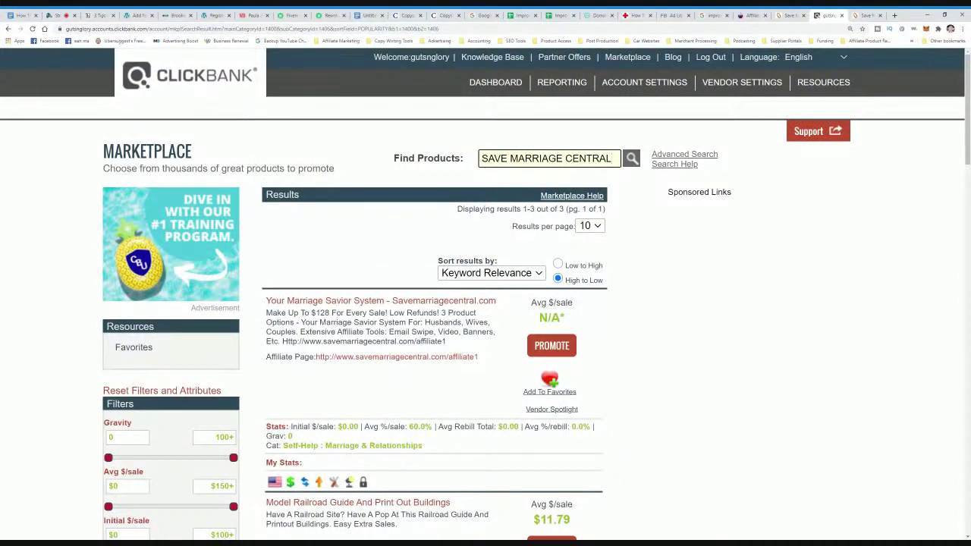
{"action": "left_click", "coordinate": [458, 303]}
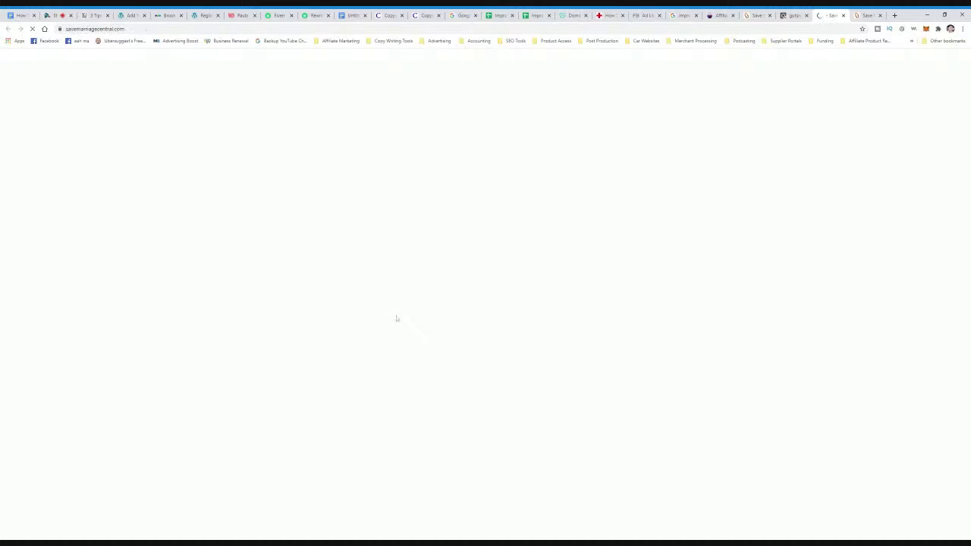
- Scroll the Save Marriage Central sales page down to the 'YES! Save My Marriage!' order box
{"action": "scroll", "coordinate": [490, 224], "scroll_direction": "down", "scroll_amount": 10}
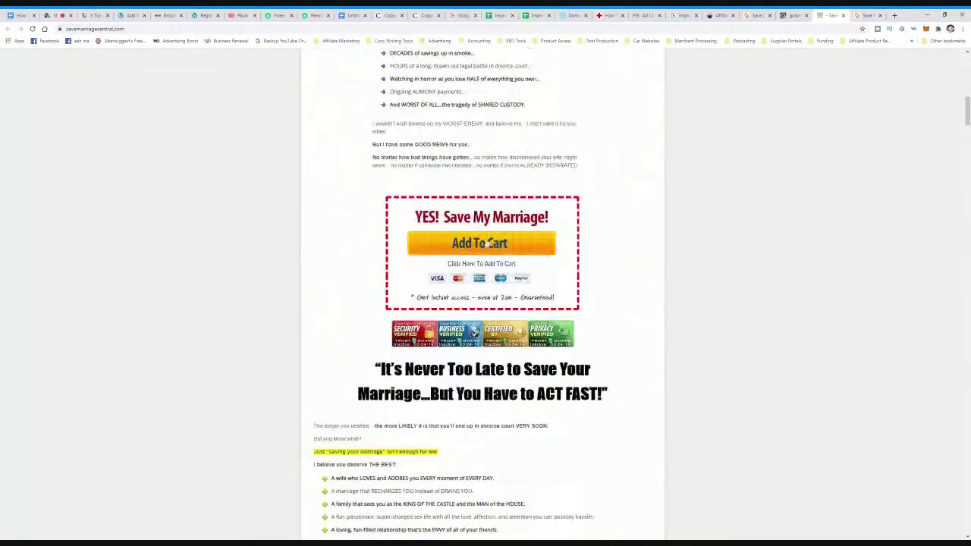